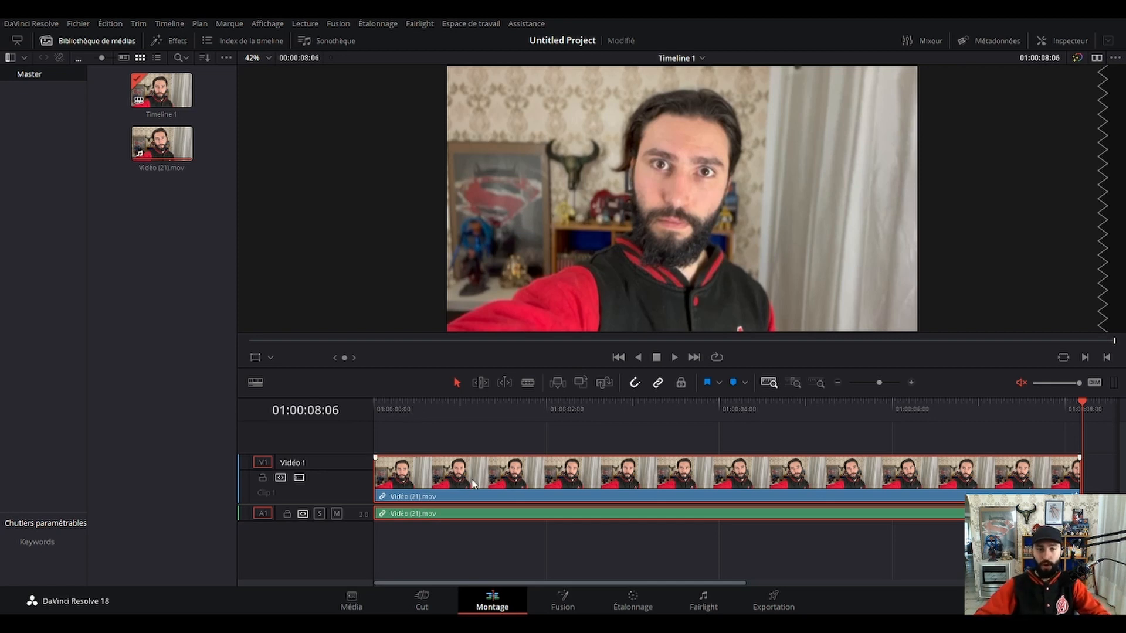
# Open the clip in the Fusion page and move the MediaIn1 and MediaOut1 nodes lower in the node graph.
pyautogui.click(571, 598)
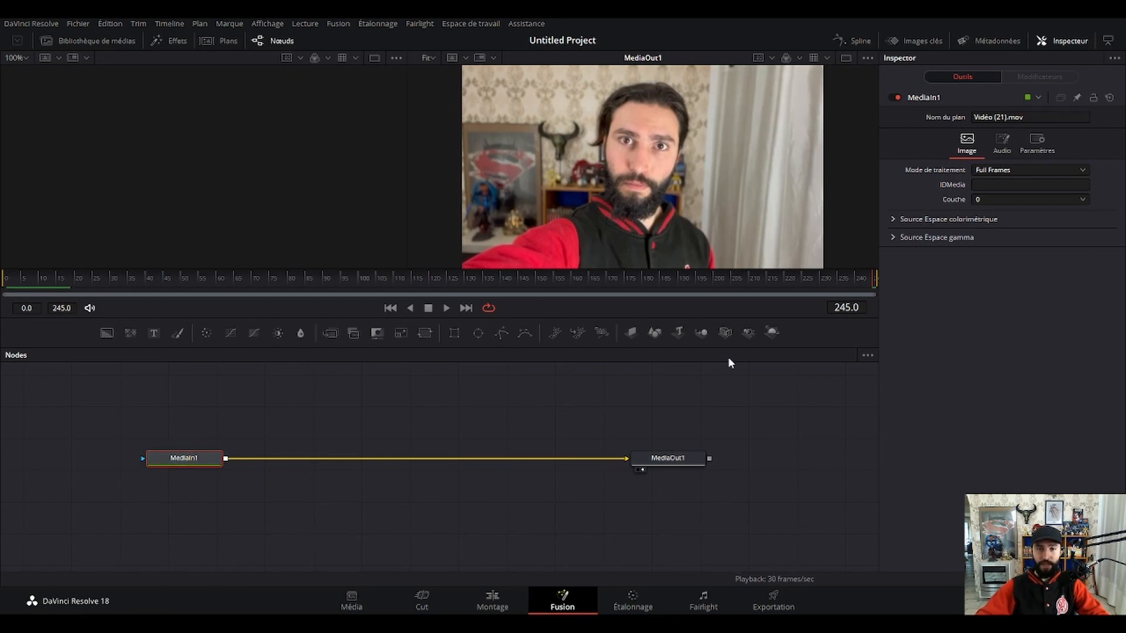
pyautogui.moveTo(93, 409); pyautogui.dragTo(723, 530)
pyautogui.moveTo(657, 463); pyautogui.dragTo(661, 514)
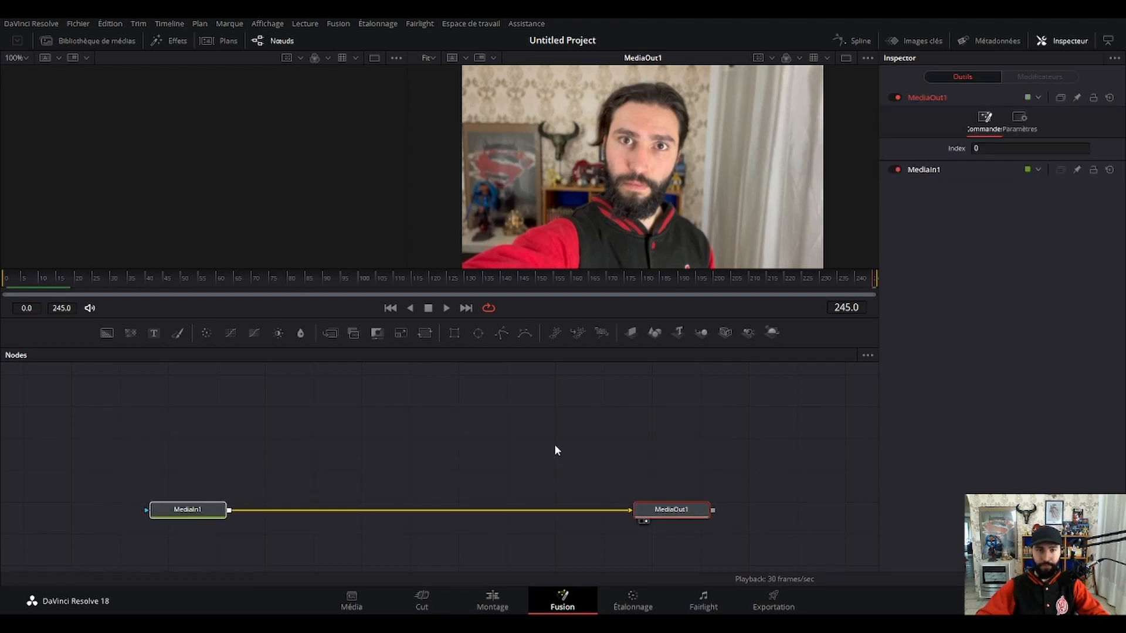
pyautogui.click(562, 445)
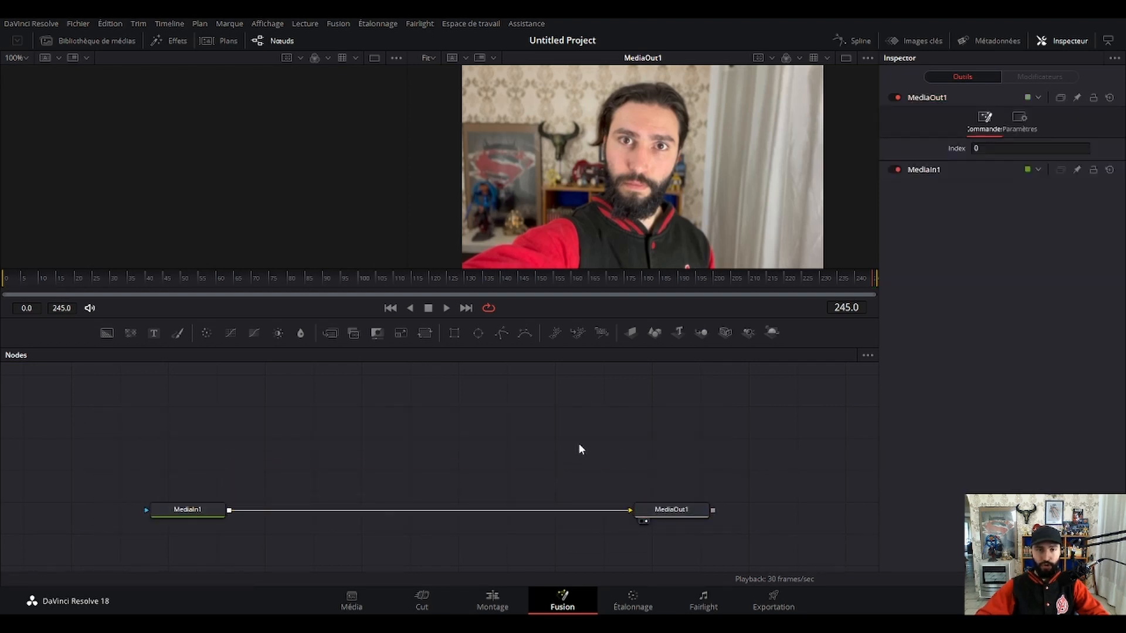
# Add two Background nodes with a Merge node and place the group above the MediaIn1–MediaOut1 connection.
pyautogui.click(105, 334)
pyautogui.click(105, 334)
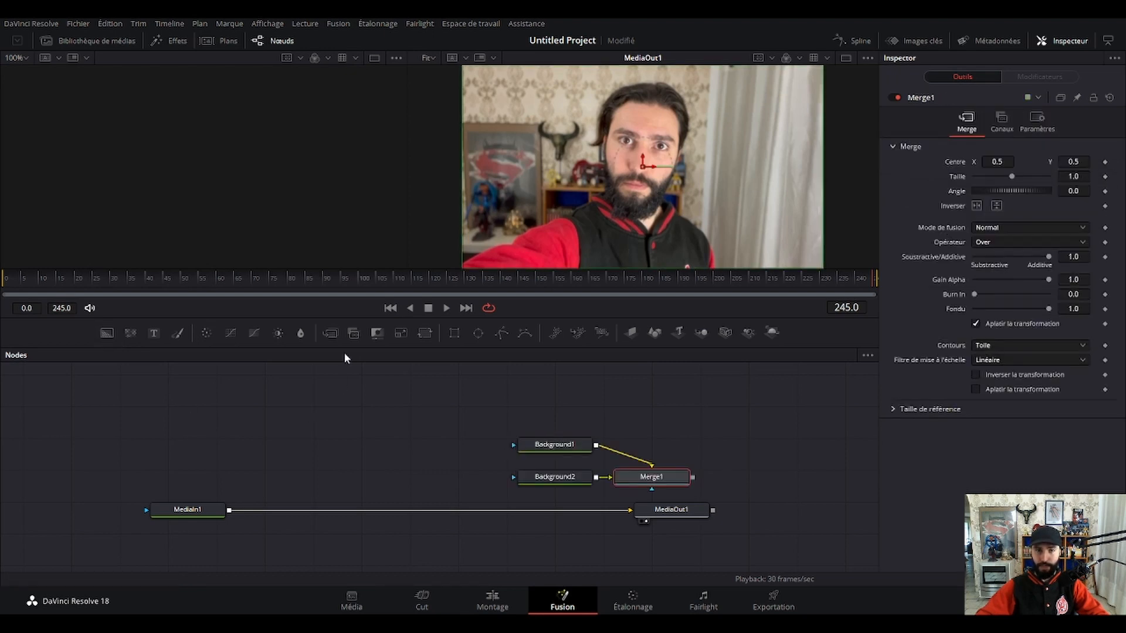
pyautogui.moveTo(439, 396); pyautogui.dragTo(415, 439)
pyautogui.click(616, 461)
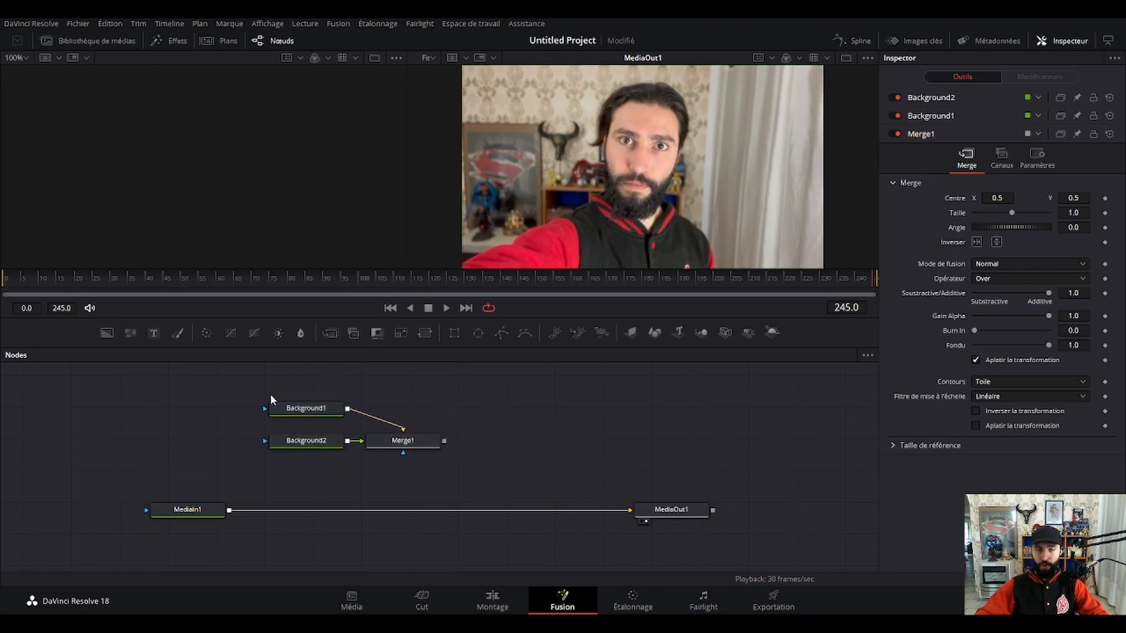
# Disconnect Background1 and Background2 from Merge1 and spread the three nodes side by side above the MediaIn1–MediaOut1 connection.
pyautogui.moveTo(277, 388); pyautogui.dragTo(297, 474)
pyautogui.moveTo(388, 446); pyautogui.dragTo(415, 453)
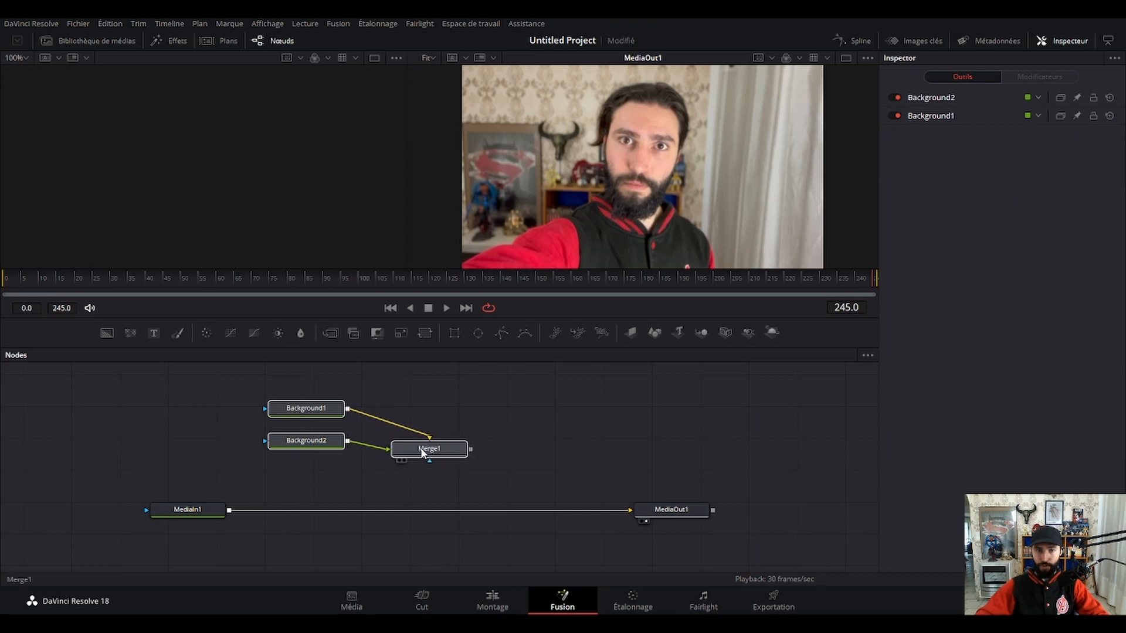
pyautogui.moveTo(305, 380); pyautogui.dragTo(321, 487)
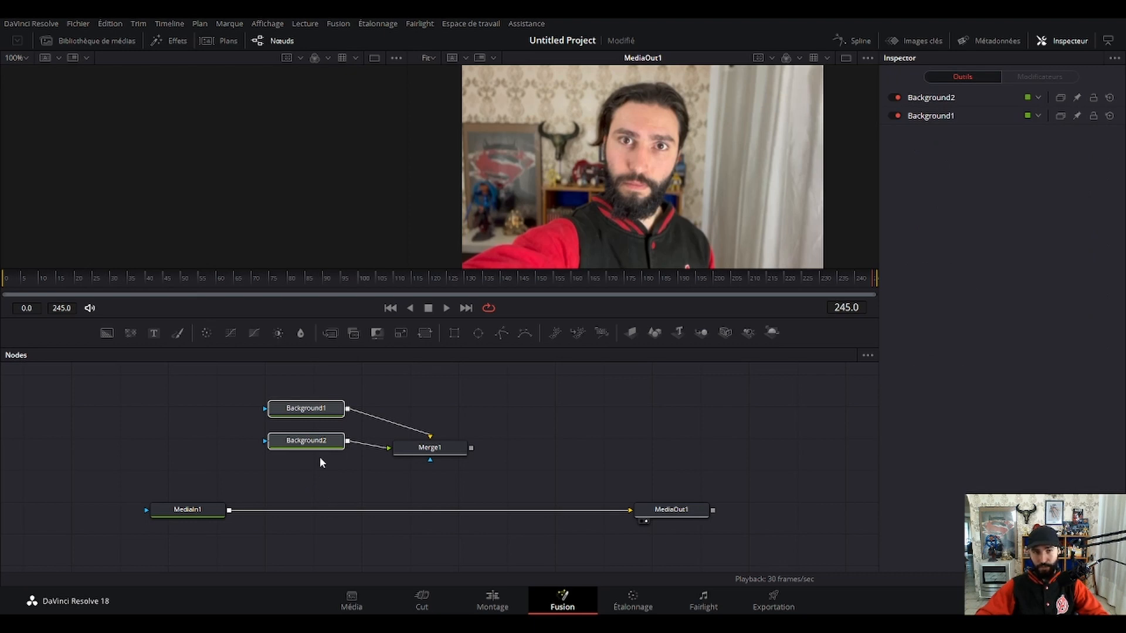
pyautogui.moveTo(320, 446); pyautogui.dragTo(196, 448)
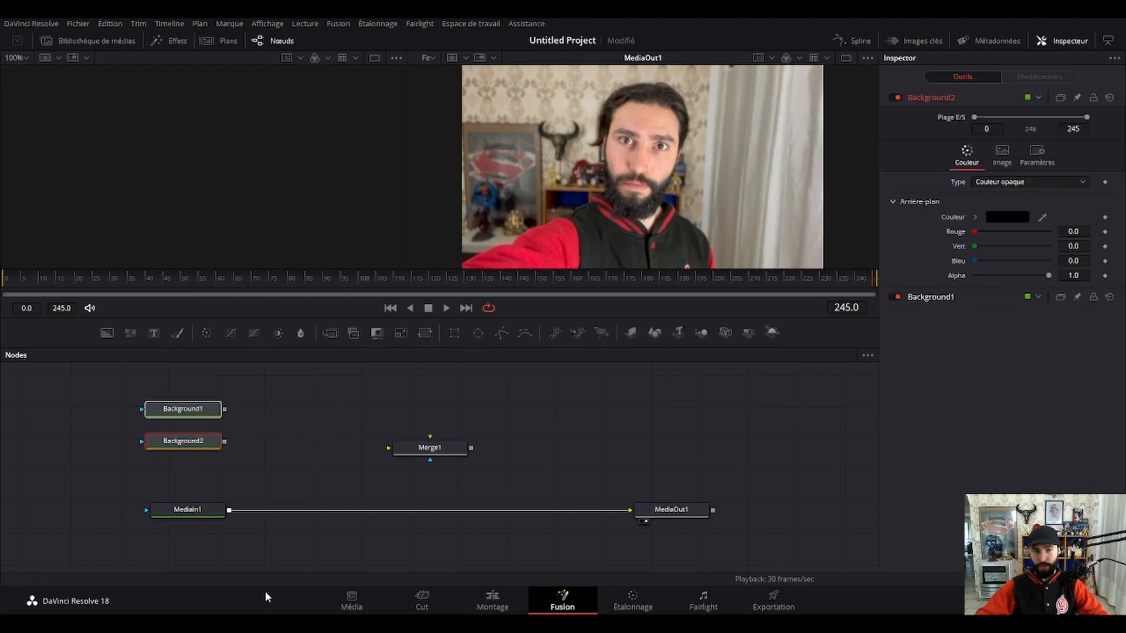
pyautogui.moveTo(428, 448); pyautogui.dragTo(453, 431)
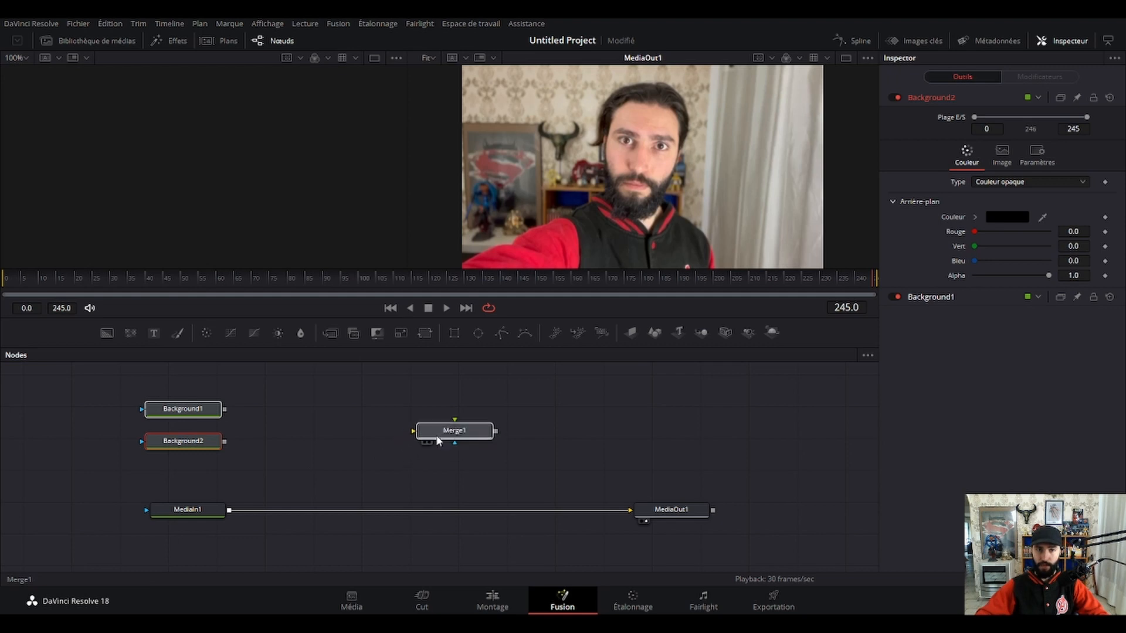
pyautogui.moveTo(187, 443); pyautogui.dragTo(316, 418)
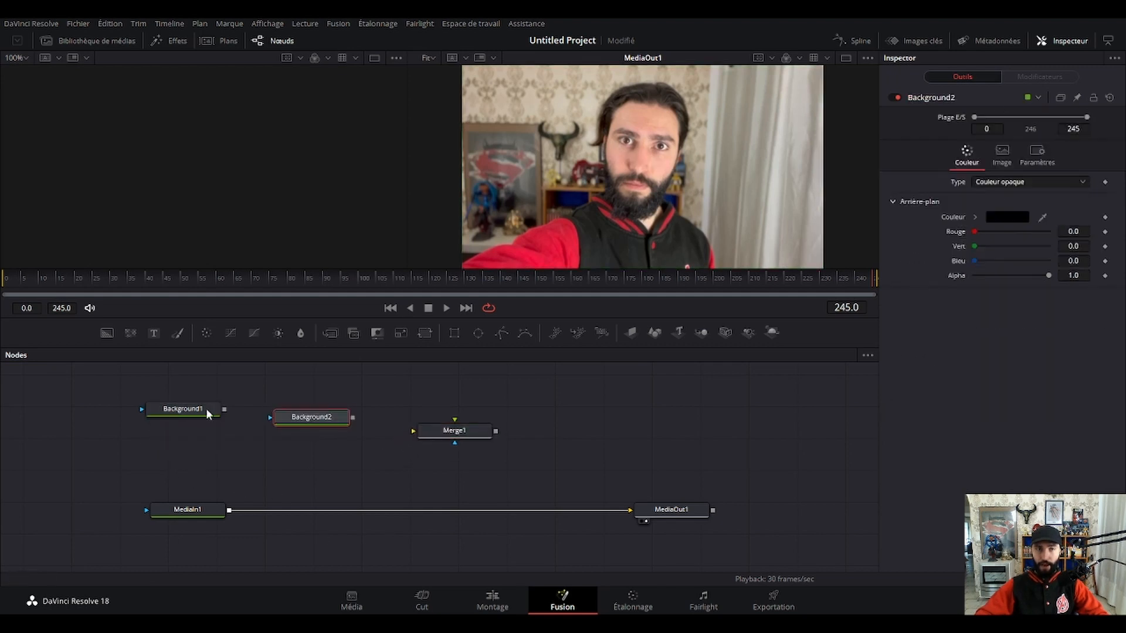
pyautogui.moveTo(183, 410)
pyautogui.mouseDown()
pyautogui.moveTo(195, 401)
pyautogui.moveTo(184, 423)
pyautogui.mouseUp()
pyautogui.moveTo(282, 420)
pyautogui.mouseDown()
pyautogui.moveTo(317, 389)
pyautogui.moveTo(278, 430)
pyautogui.mouseUp()
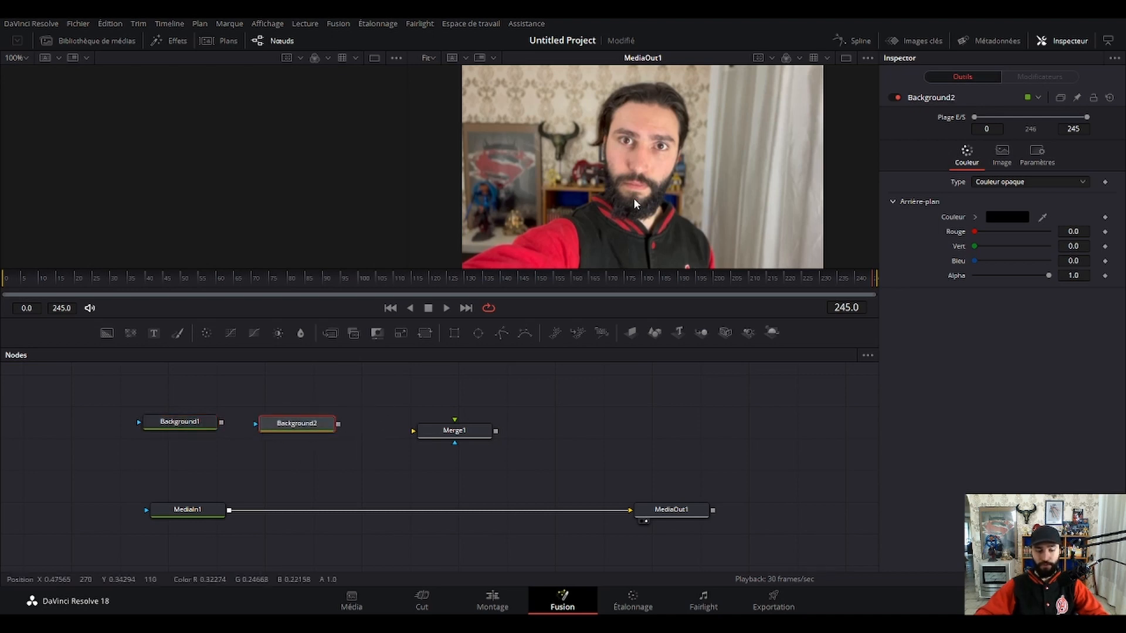
pyautogui.scroll(5, 648, 169)
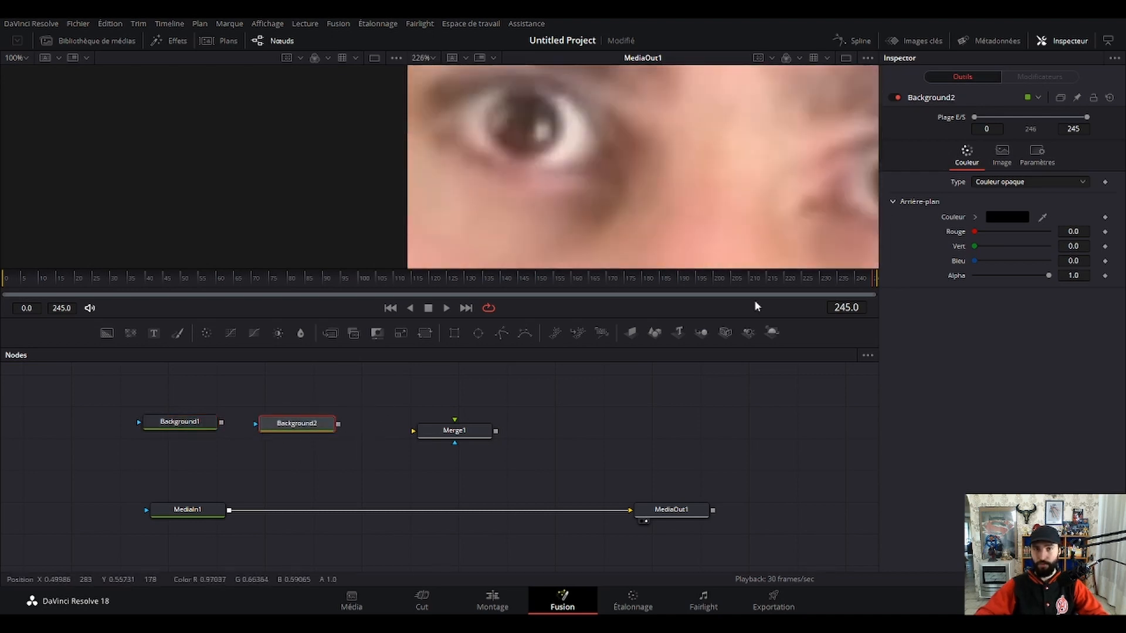
pyautogui.scroll(-5, 628, 191)
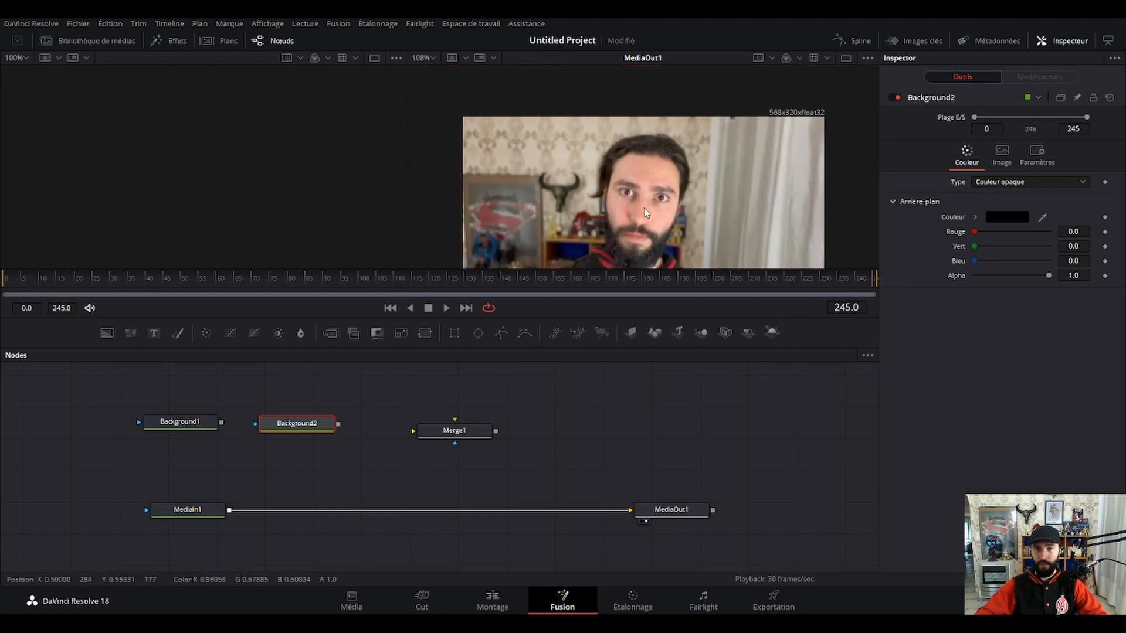
pyautogui.scroll(2, 648, 181)
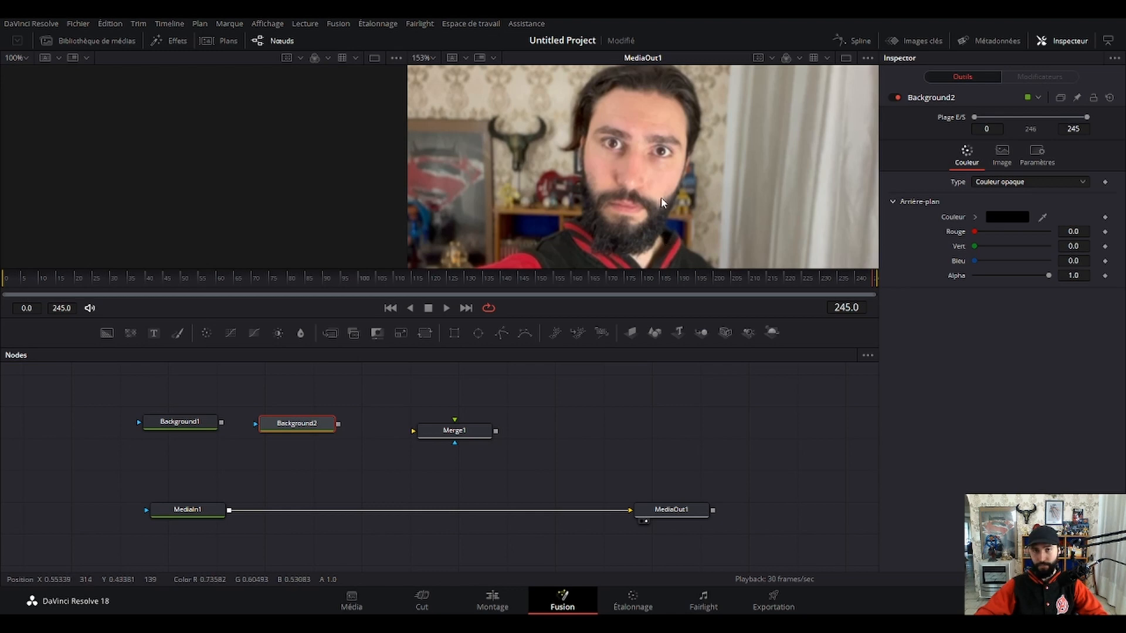
pyautogui.scroll(5, 652, 199)
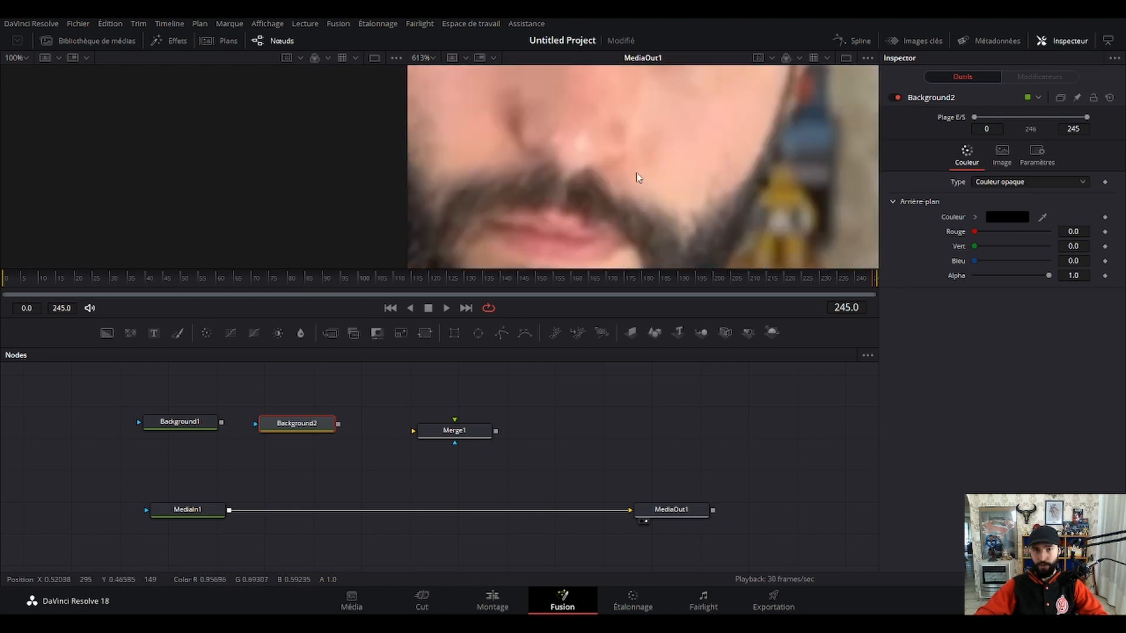
pyautogui.scroll(-4, 636, 176)
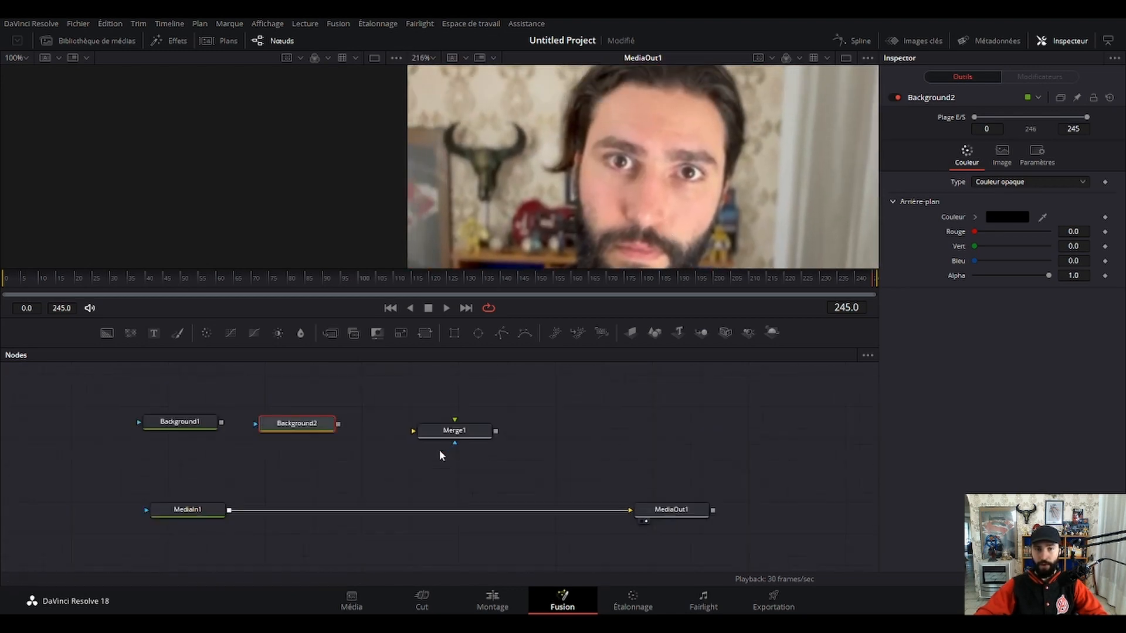
pyautogui.scroll(-2, 440, 451)
pyautogui.scroll(2, 439, 450)
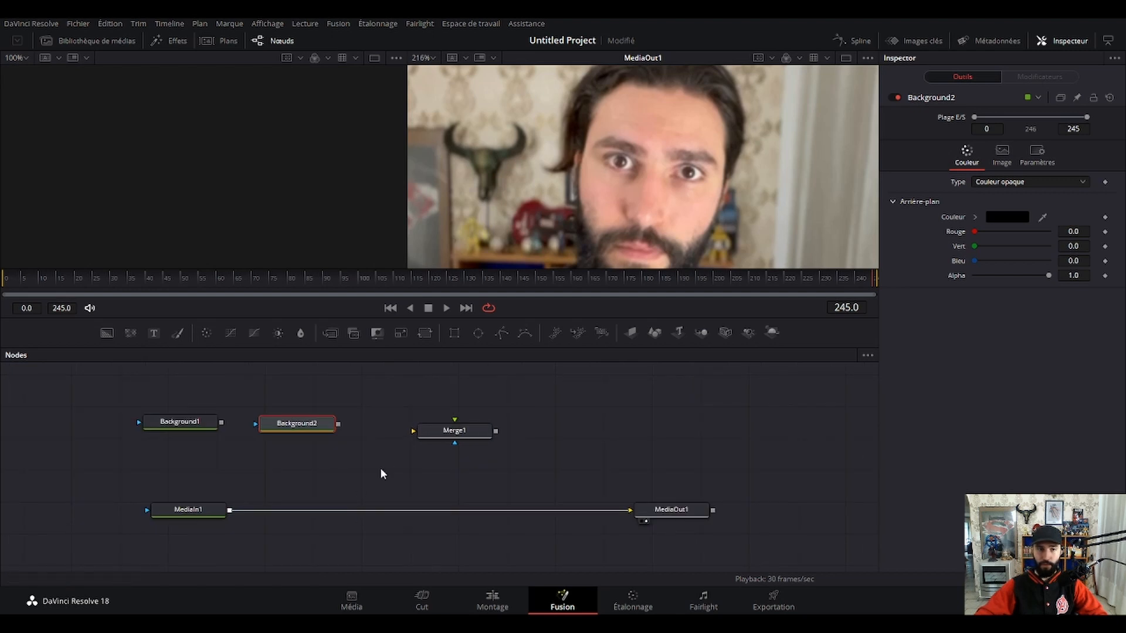
# Insert the Merge1 node into the connection between MediaIn1 and MediaOut1.
pyautogui.click(187, 424)
pyautogui.click(457, 433)
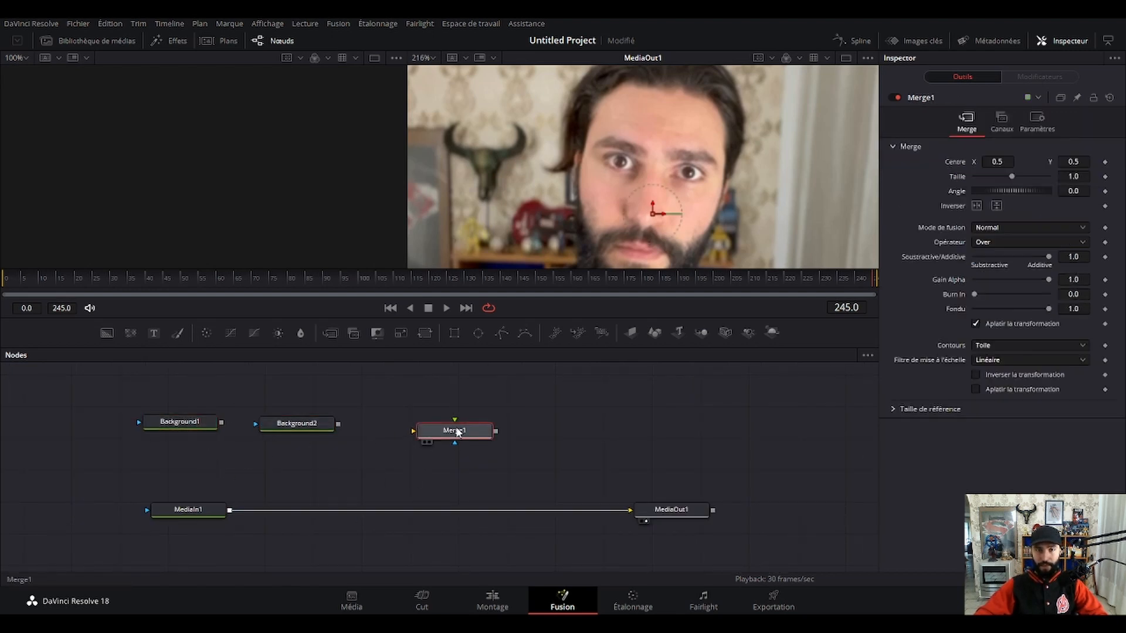
pyautogui.moveTo(458, 433); pyautogui.dragTo(409, 513)
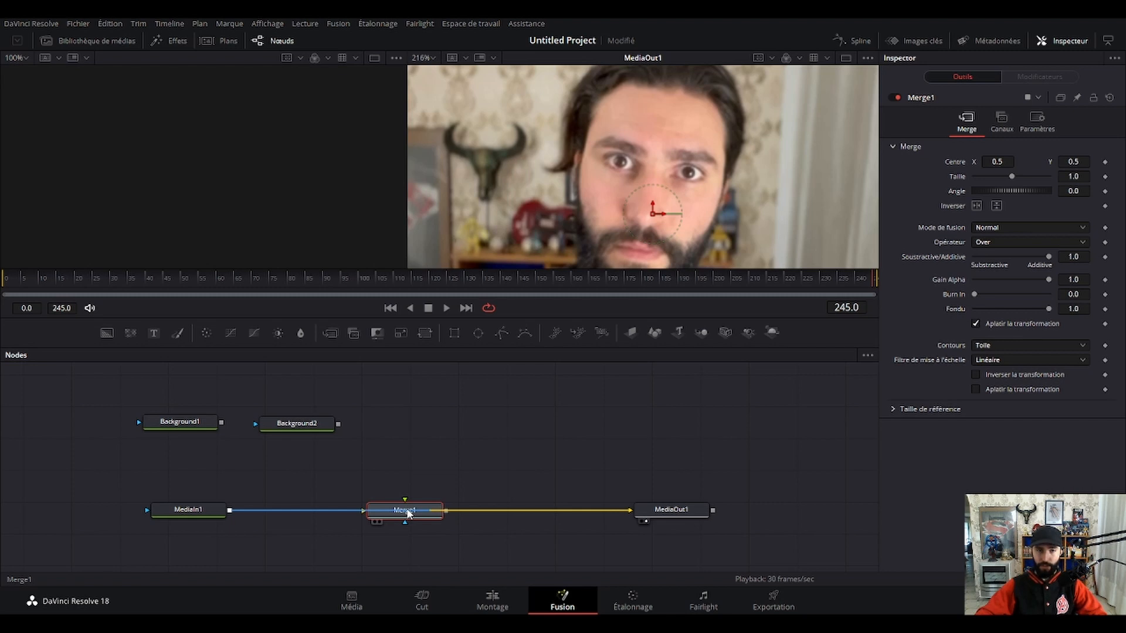
pyautogui.moveTo(408, 513)
pyautogui.mouseDown()
pyautogui.moveTo(431, 463)
pyautogui.moveTo(415, 508)
pyautogui.moveTo(441, 476)
pyautogui.moveTo(416, 529)
pyautogui.moveTo(435, 524)
pyautogui.moveTo(430, 553)
pyautogui.moveTo(420, 512)
pyautogui.moveTo(432, 477)
pyautogui.moveTo(415, 514)
pyautogui.mouseUp()
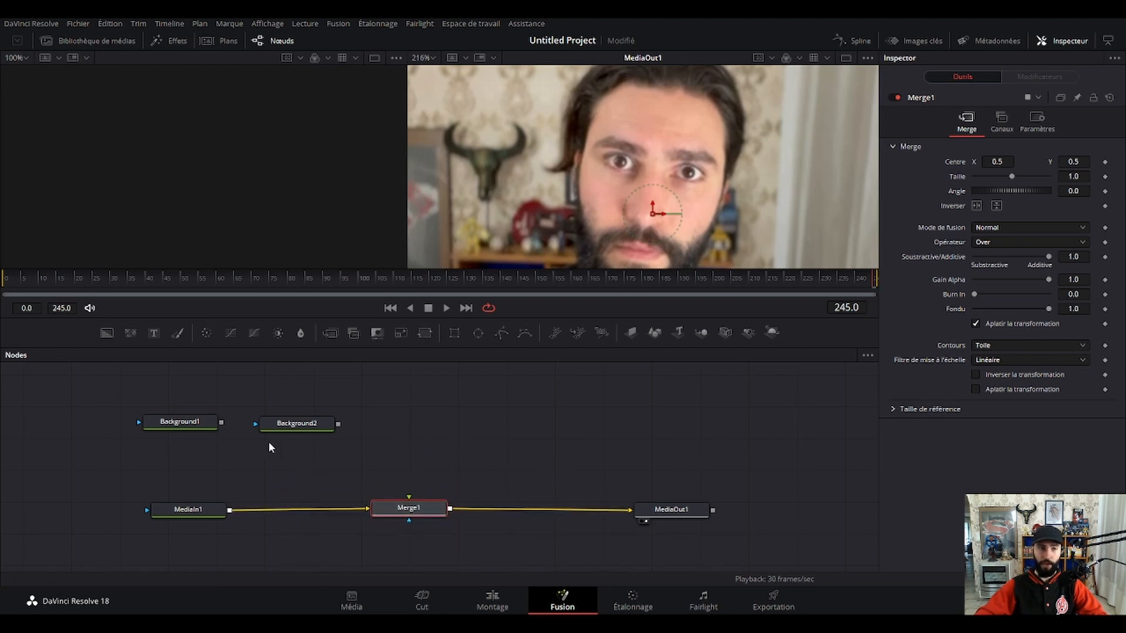
# Set Background1's colour by sampling the near-black area beside the blue shelf compartment in the footage with the colour picker.
pyautogui.click(179, 422)
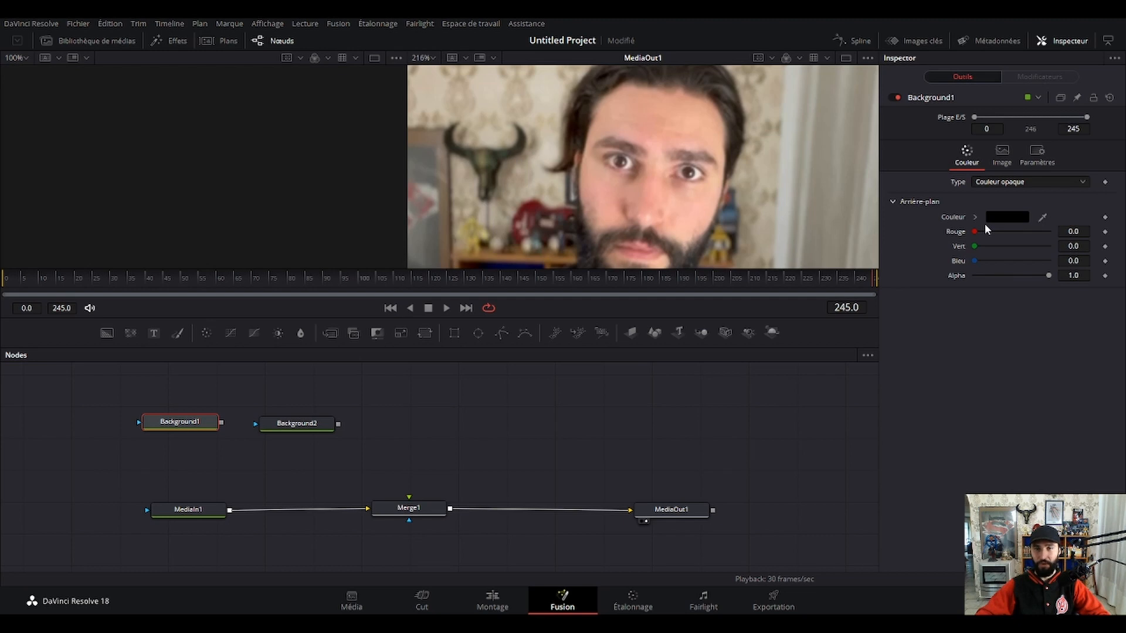
pyautogui.scroll(-5, 708, 195)
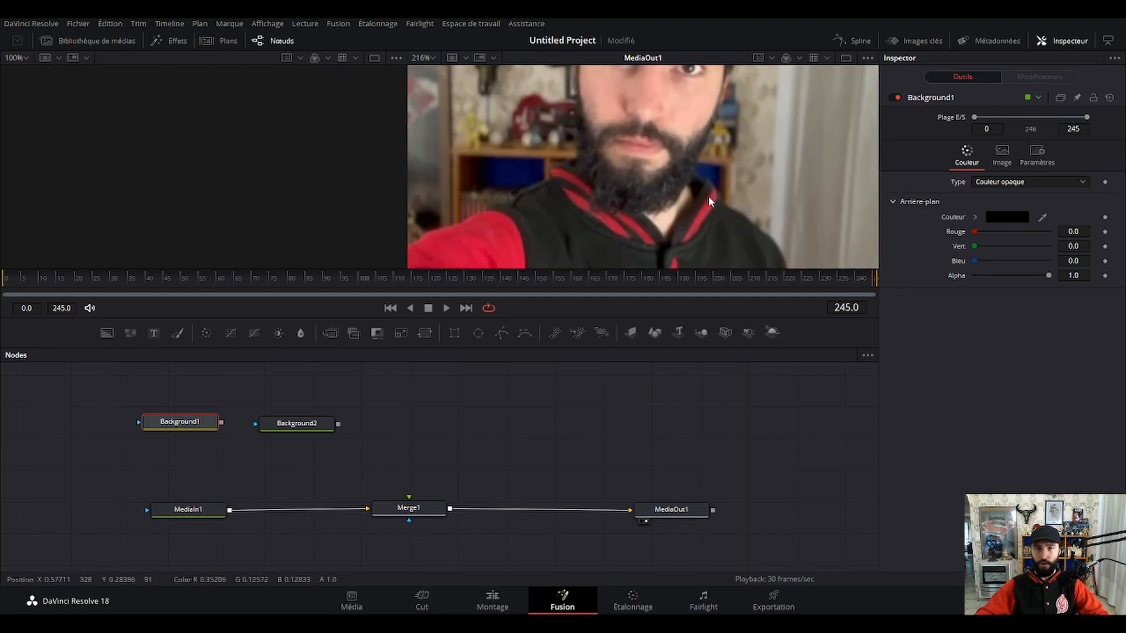
pyautogui.scroll(3, 620, 210)
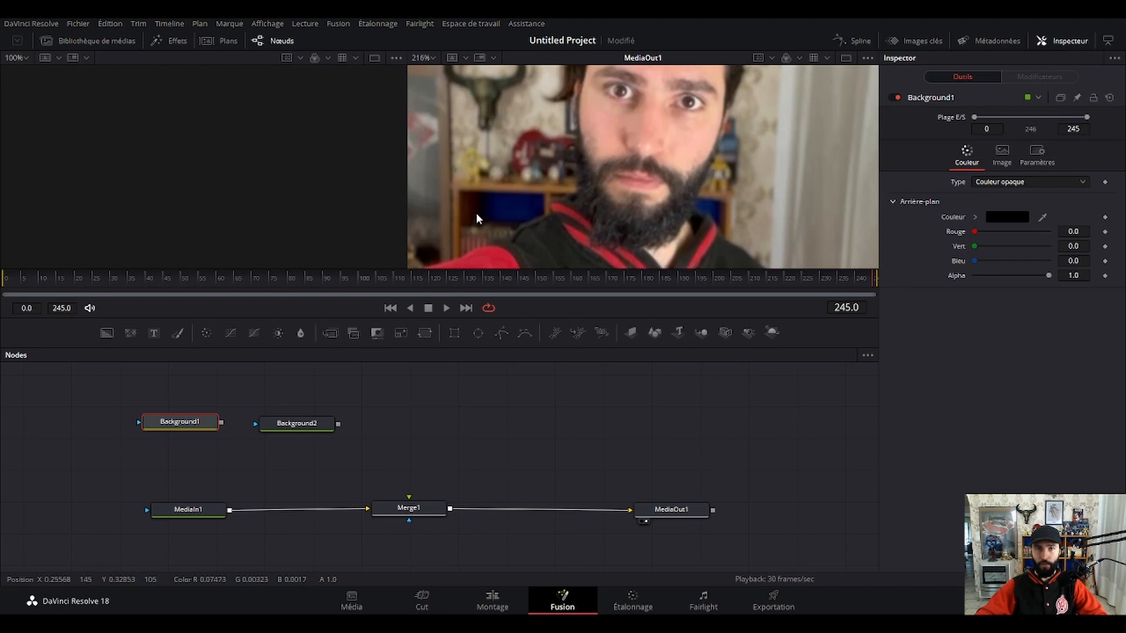
pyautogui.scroll(4, 476, 216)
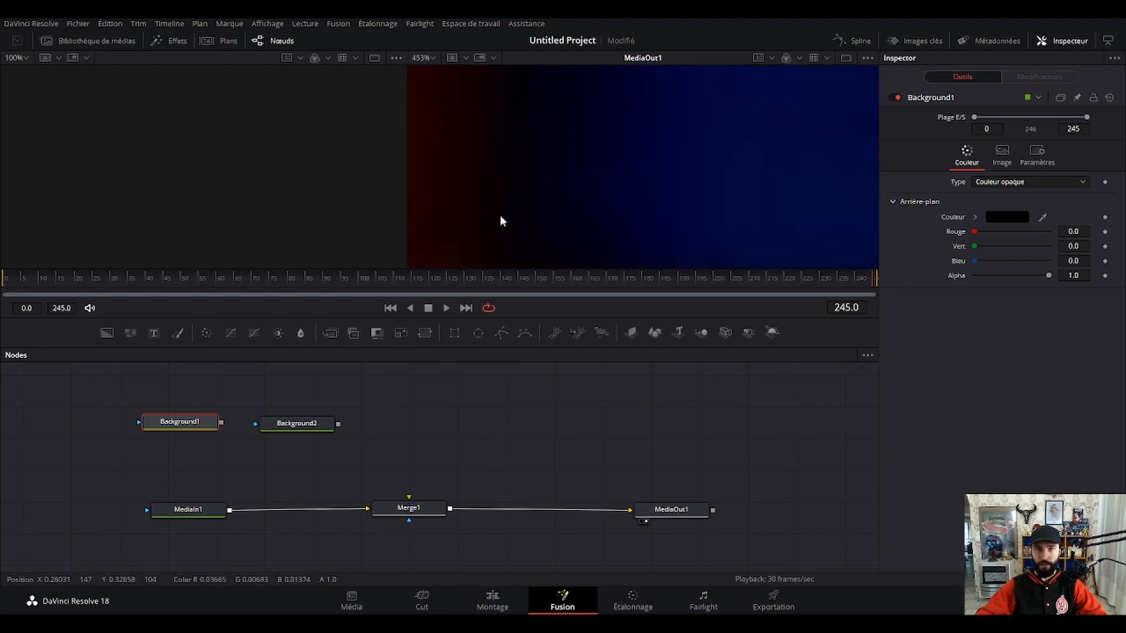
pyautogui.moveTo(500, 221); pyautogui.dragTo(556, 204)
pyautogui.scroll(4, 557, 190)
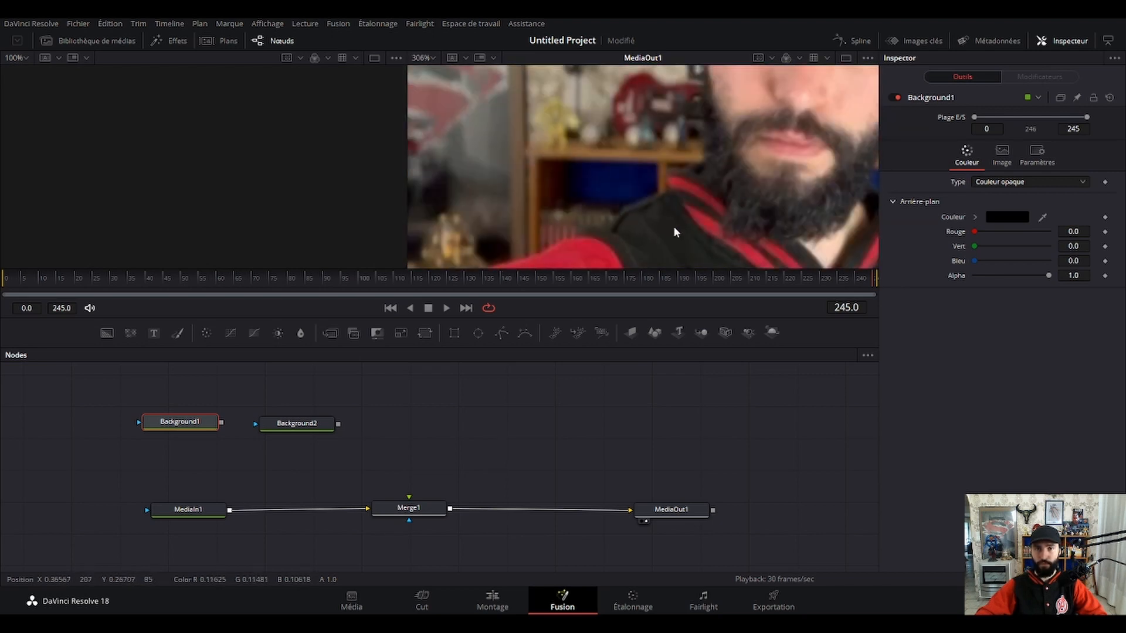
pyautogui.scroll(-4, 566, 200)
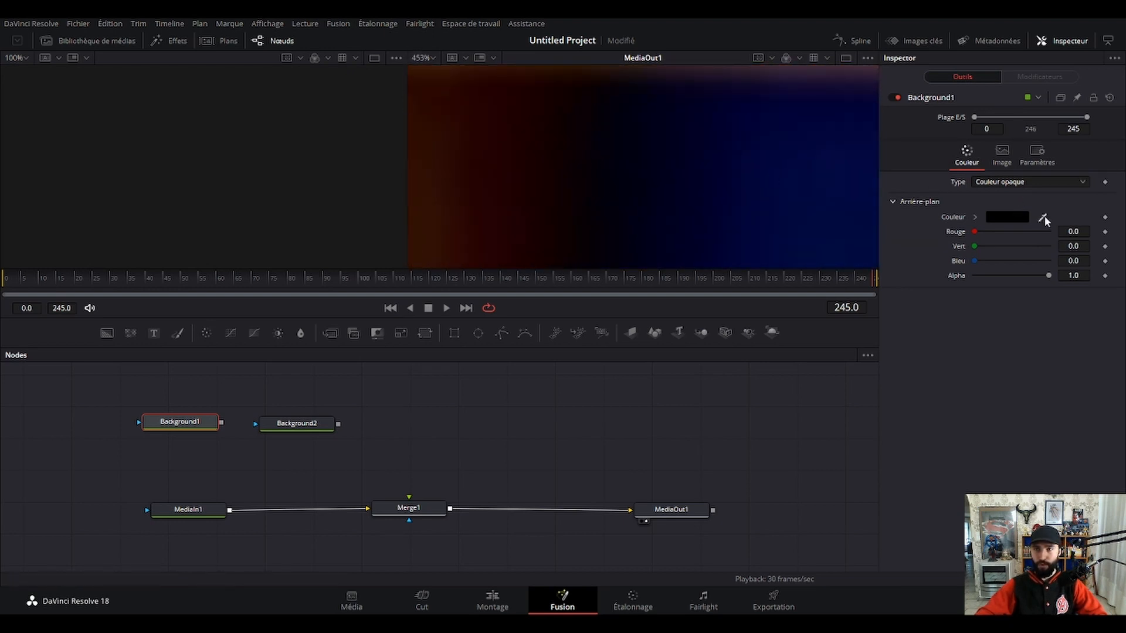
pyautogui.moveTo(1044, 215); pyautogui.dragTo(575, 182)
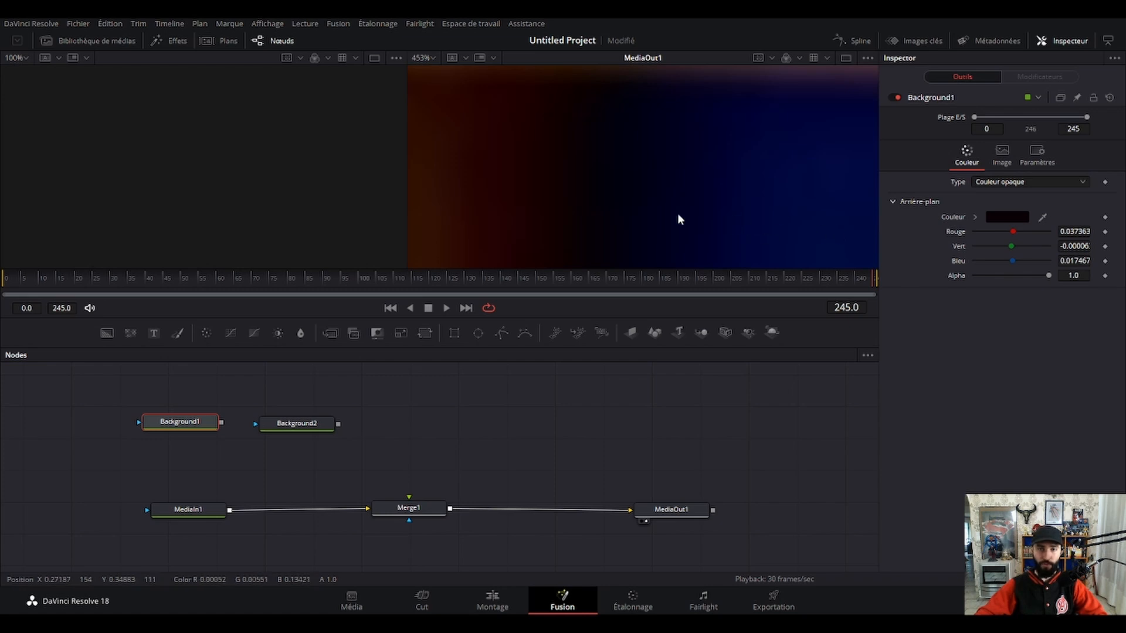
# Move the Background1 node slightly lower and attach a BSpline mask to it.
pyautogui.scroll(-8, 679, 216)
pyautogui.scroll(3, 773, 216)
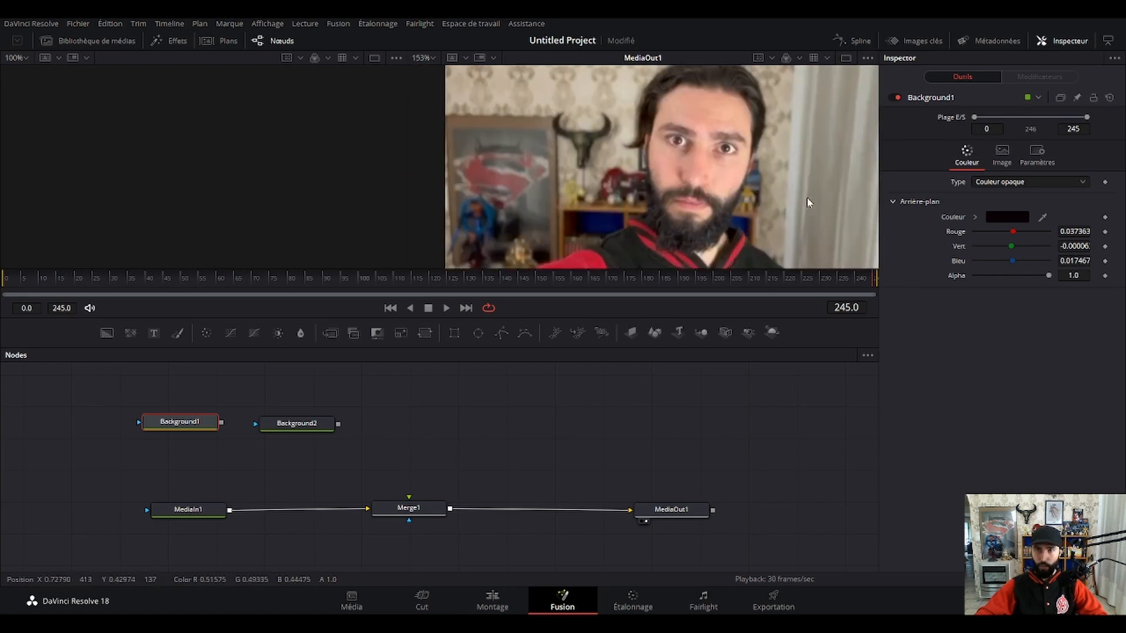
pyautogui.scroll(2, 806, 197)
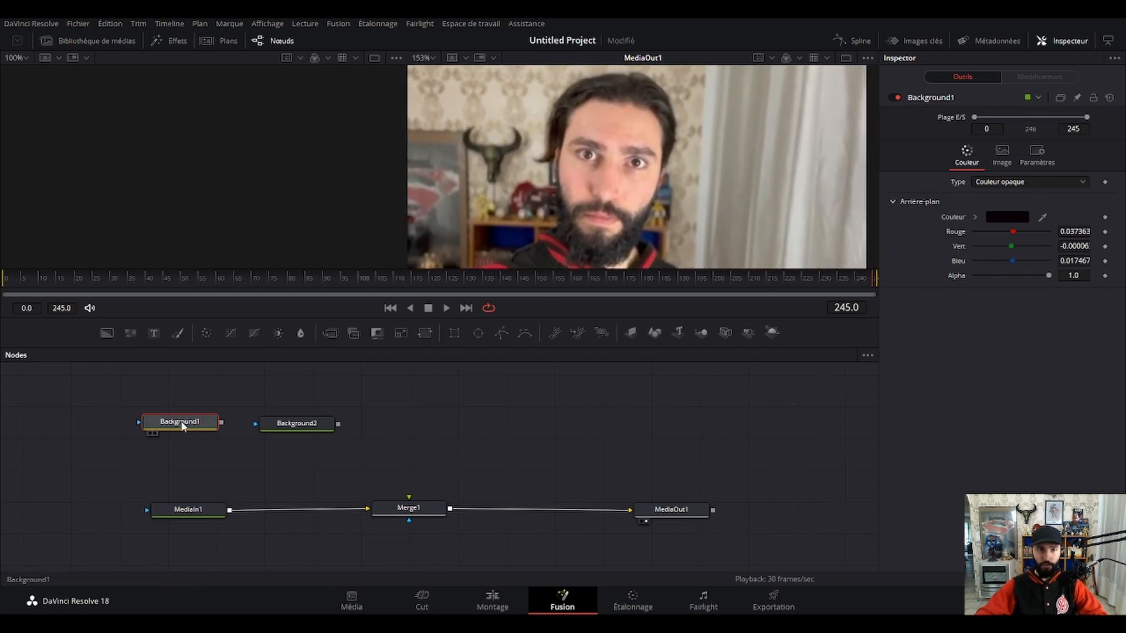
pyautogui.moveTo(185, 426); pyautogui.dragTo(181, 434)
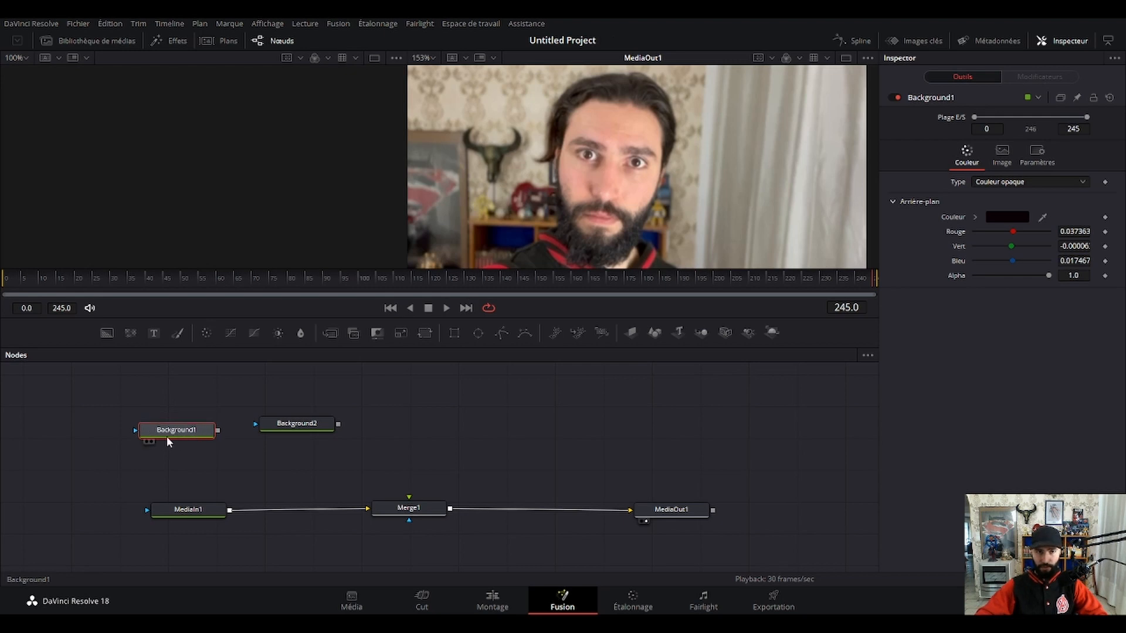
pyautogui.click(525, 331)
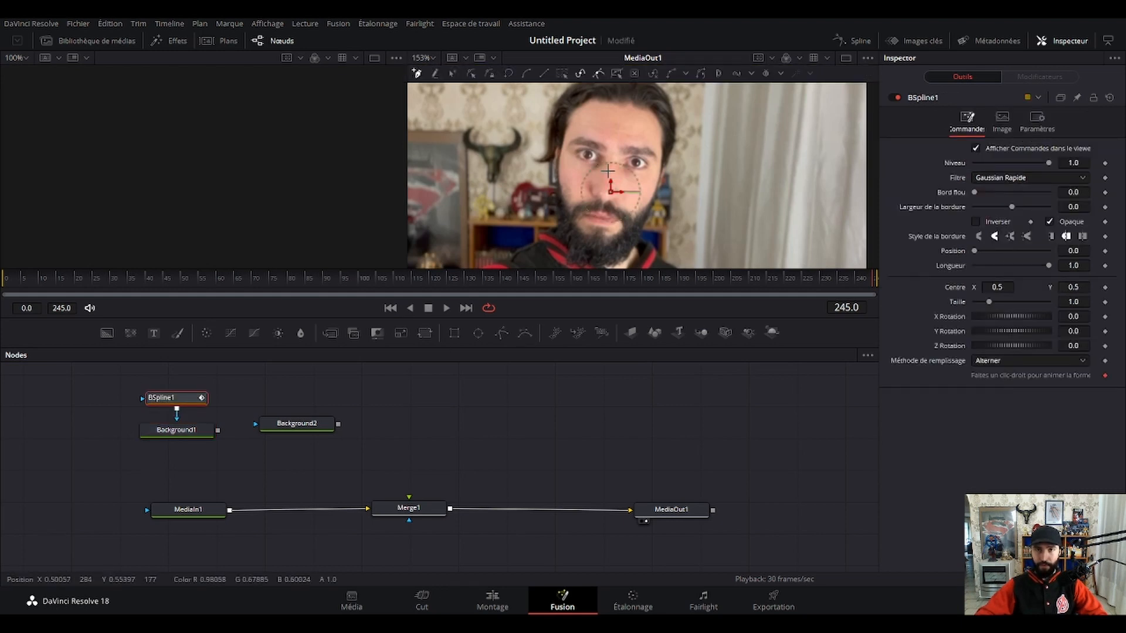
# Draw a closed BSpline1 mask outline along the eyelids of the eye nearer the bull-skull decoration.
pyautogui.scroll(5, 606, 174)
pyautogui.moveTo(692, 275); pyautogui.dragTo(693, 162)
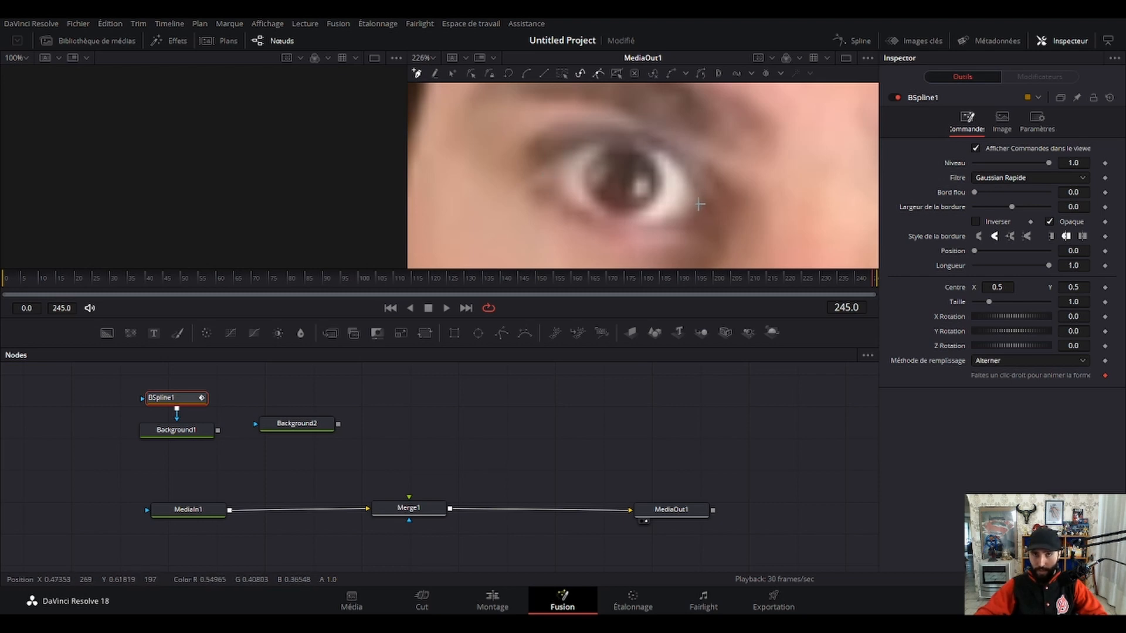
pyautogui.click(678, 163)
pyautogui.click(645, 139)
pyautogui.click(620, 138)
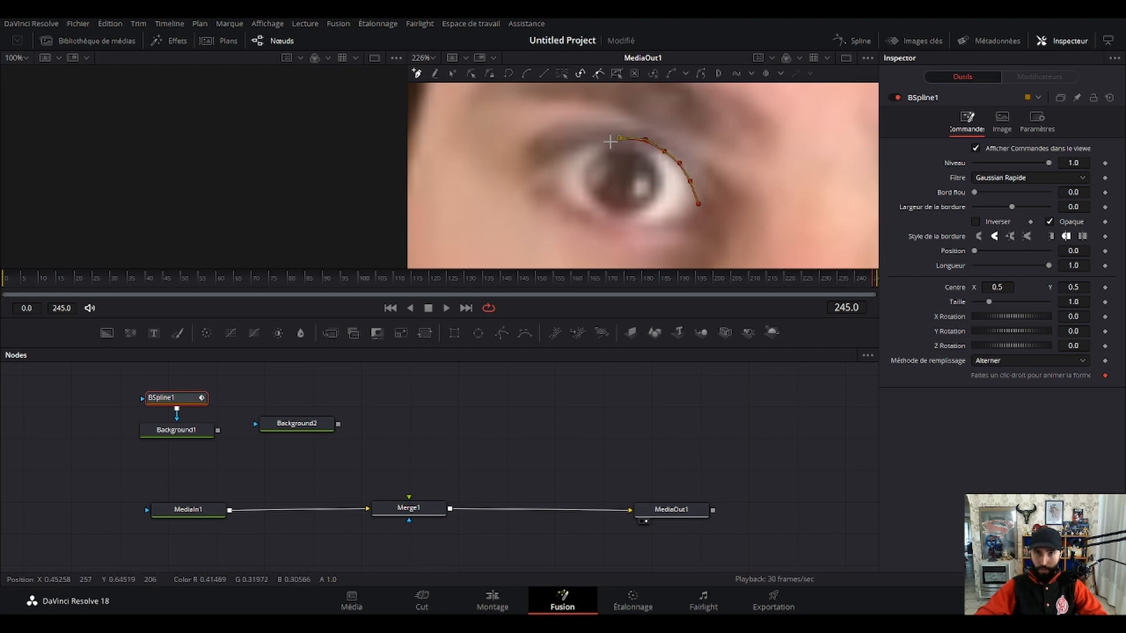
pyautogui.click(591, 142)
pyautogui.click(568, 154)
pyautogui.click(545, 169)
pyautogui.click(543, 189)
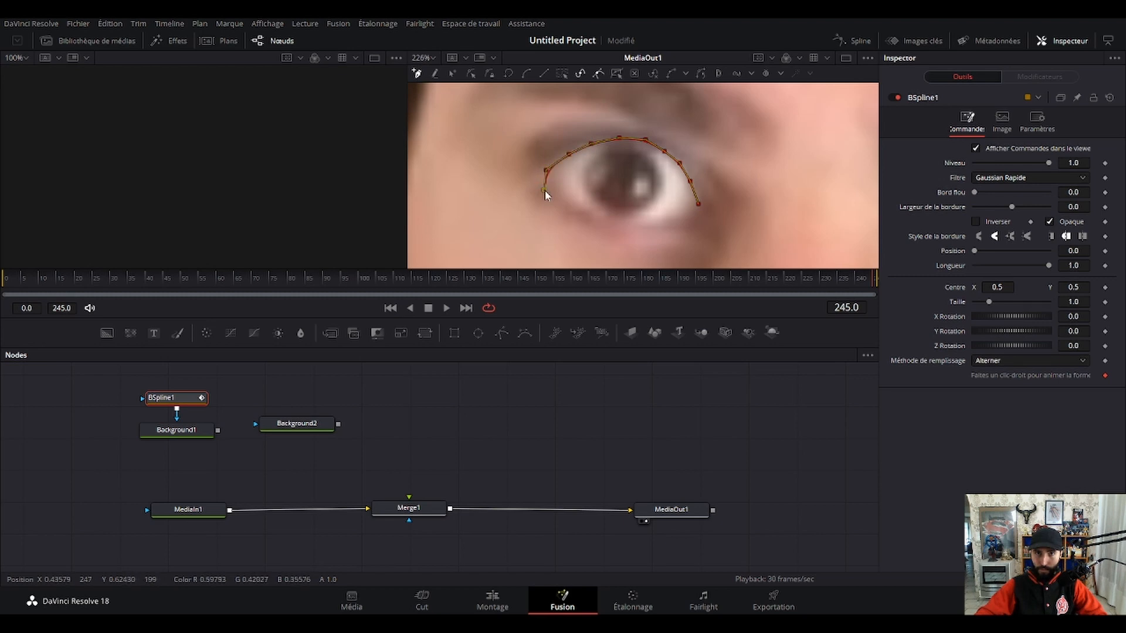
pyautogui.click(578, 210)
pyautogui.click(601, 221)
pyautogui.click(626, 228)
pyautogui.click(649, 228)
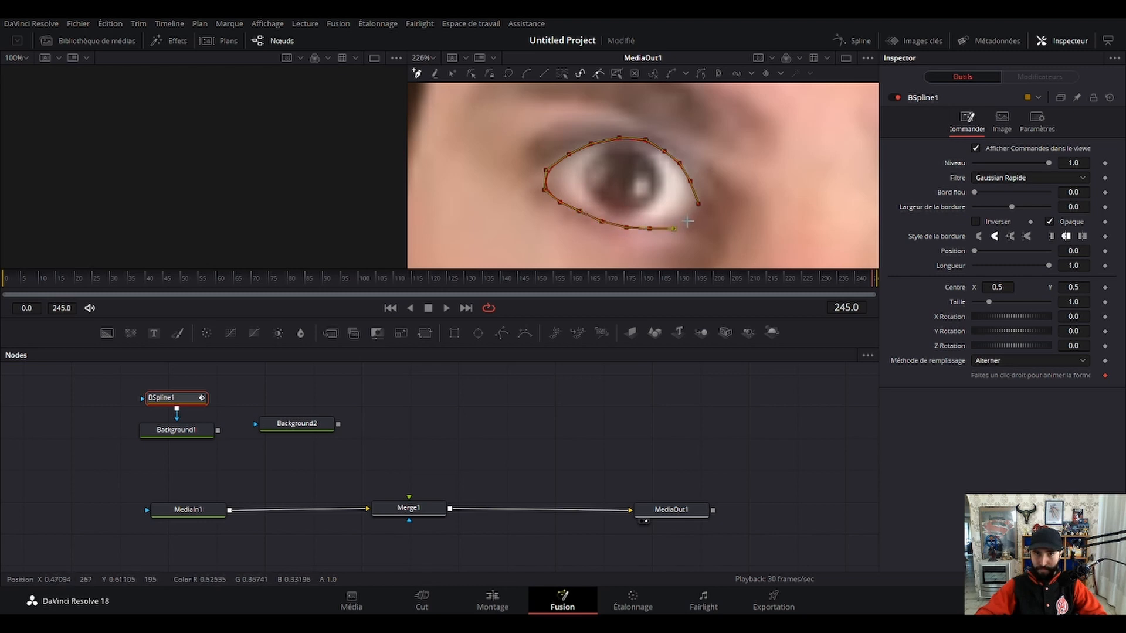
pyautogui.click(697, 203)
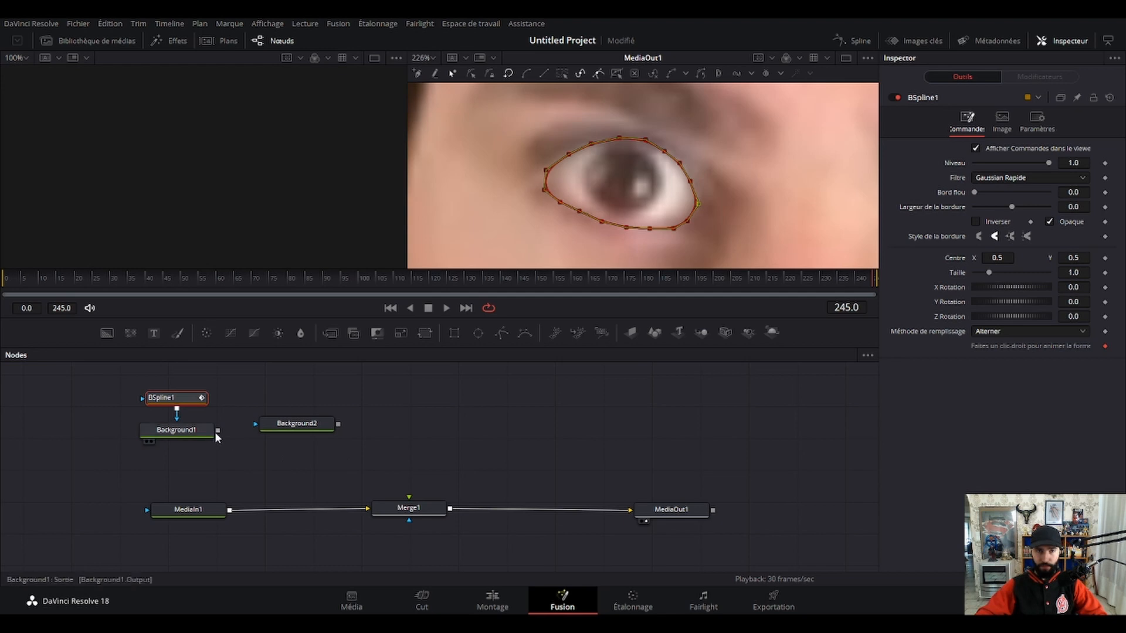
# Preview the masked Background1 over the footage through Merge1's foreground input and disconnect it again.
pyautogui.moveTo(218, 432); pyautogui.dragTo(409, 498)
pyautogui.click(576, 452)
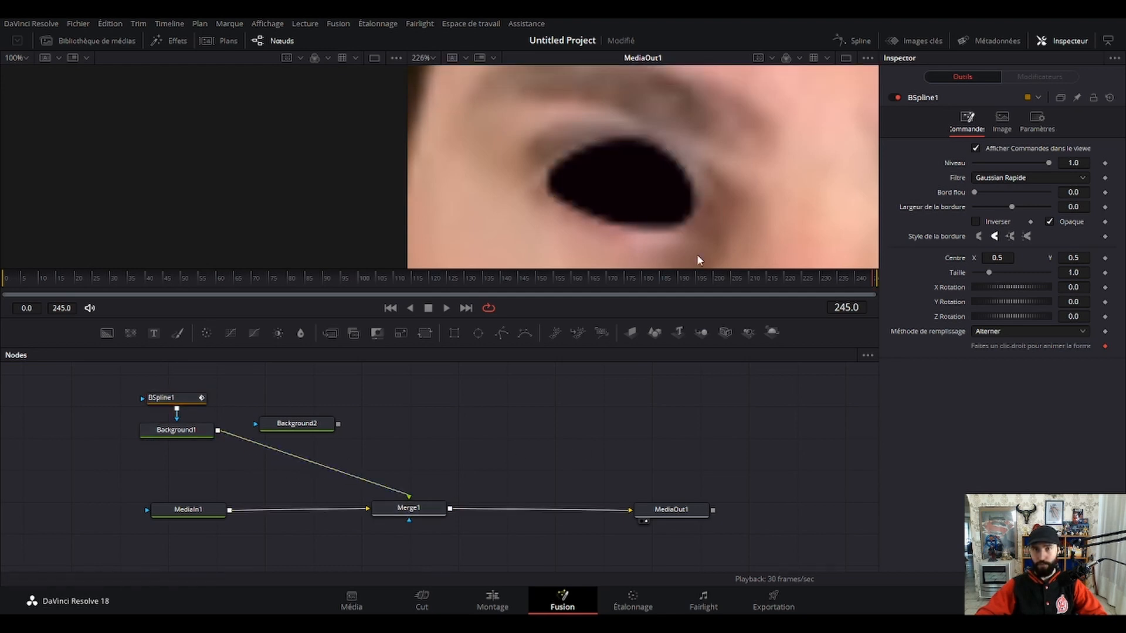
pyautogui.scroll(-3, 706, 223)
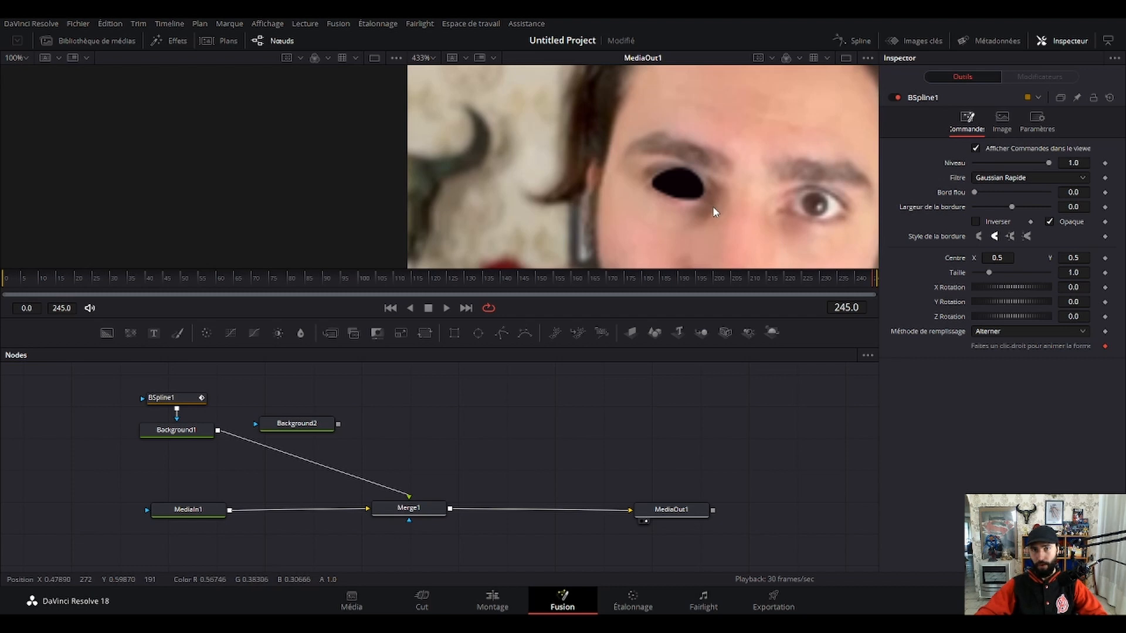
pyautogui.scroll(2, 712, 206)
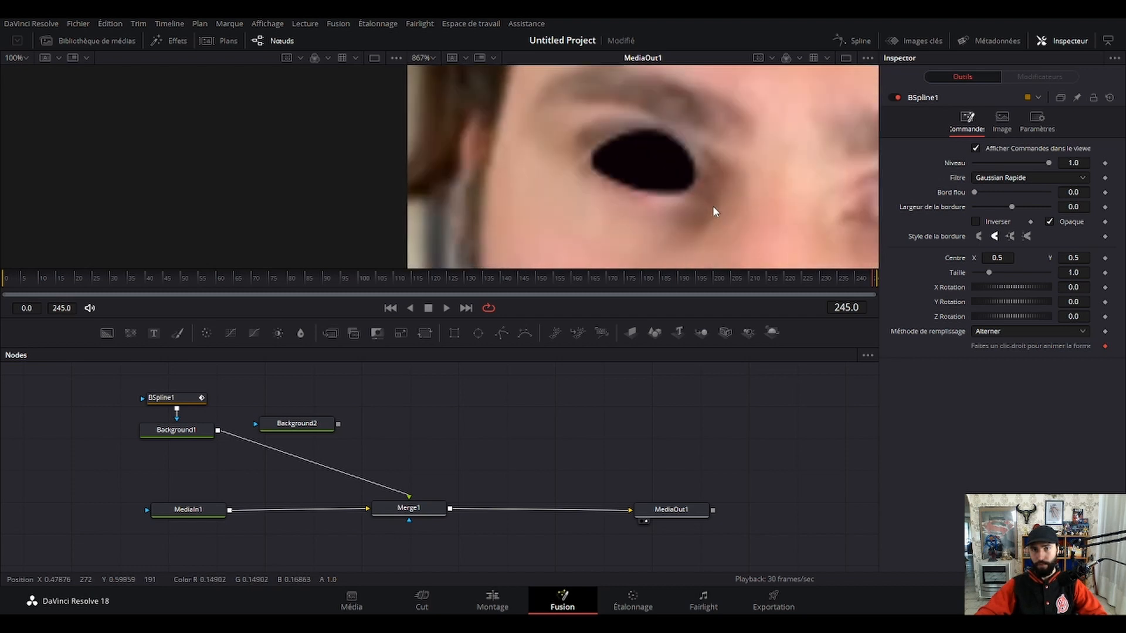
pyautogui.click(365, 482)
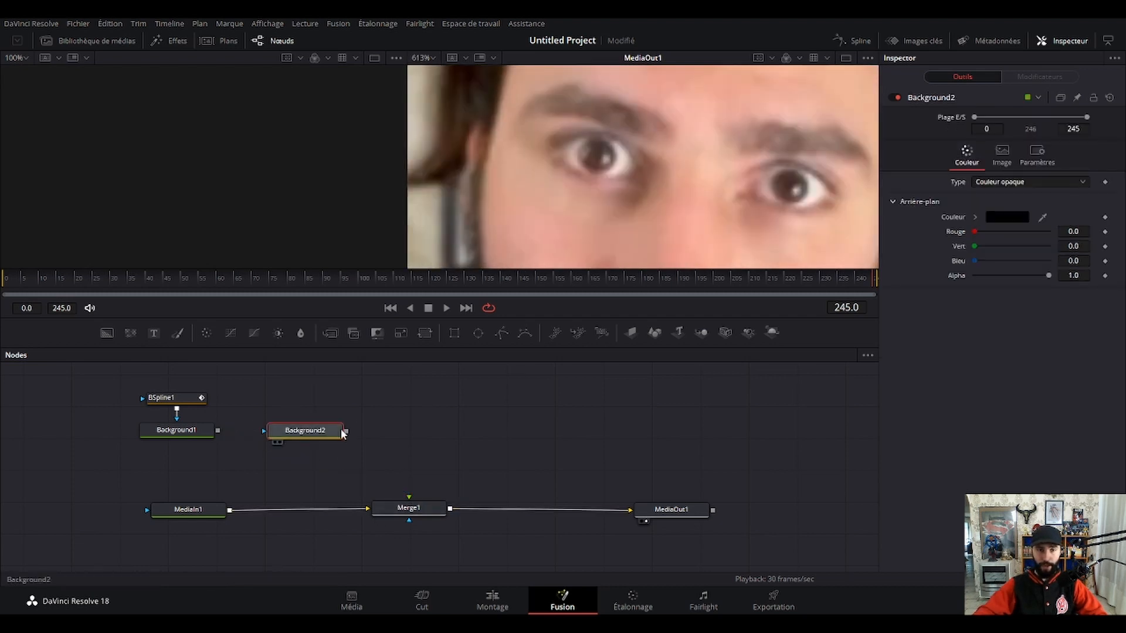
# Attach a BSpline mask to Background2 and trace a closed outline around the light reflection in the same eye's pupil.
pyautogui.click(525, 333)
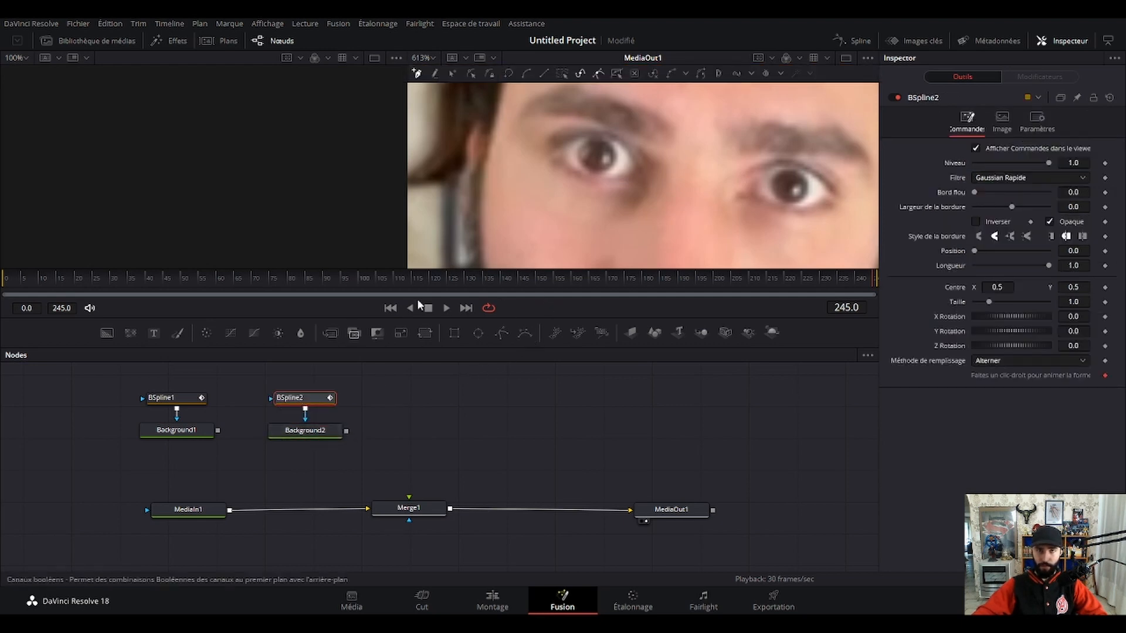
pyautogui.scroll(2, 622, 218)
pyautogui.moveTo(621, 218)
pyautogui.mouseDown()
pyautogui.moveTo(618, 186)
pyautogui.moveTo(606, 203)
pyautogui.moveTo(626, 204)
pyautogui.moveTo(622, 224)
pyautogui.mouseUp()
pyautogui.scroll(3, 598, 187)
pyautogui.click(587, 189)
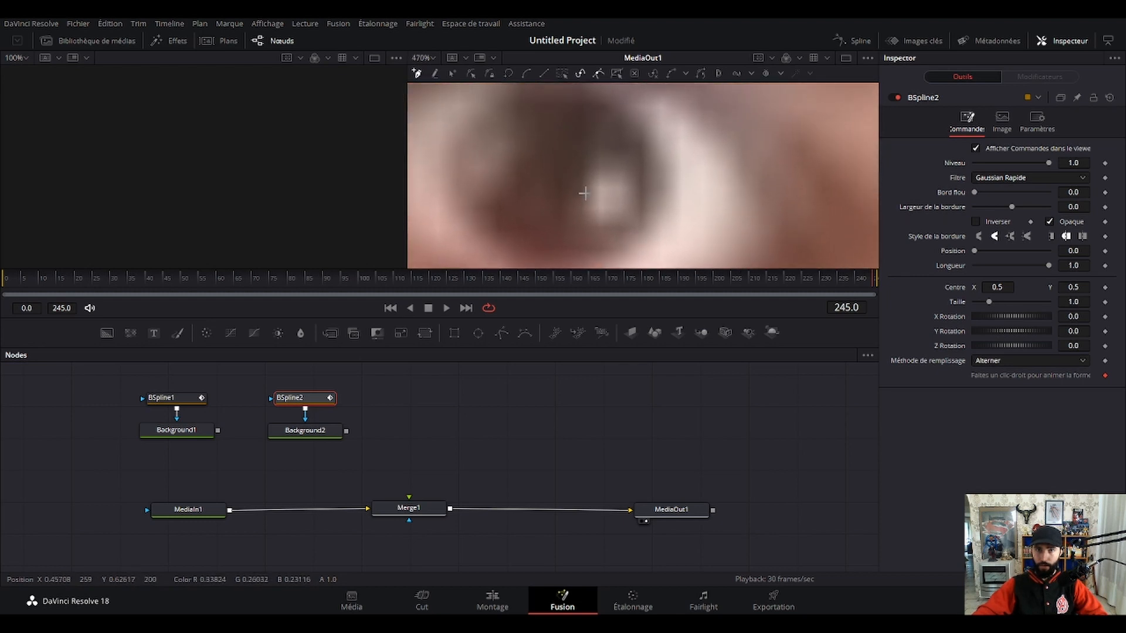
pyautogui.click(586, 165)
pyautogui.click(610, 156)
pyautogui.click(629, 170)
pyautogui.click(636, 197)
pyautogui.click(633, 214)
pyautogui.click(610, 226)
pyautogui.click(592, 220)
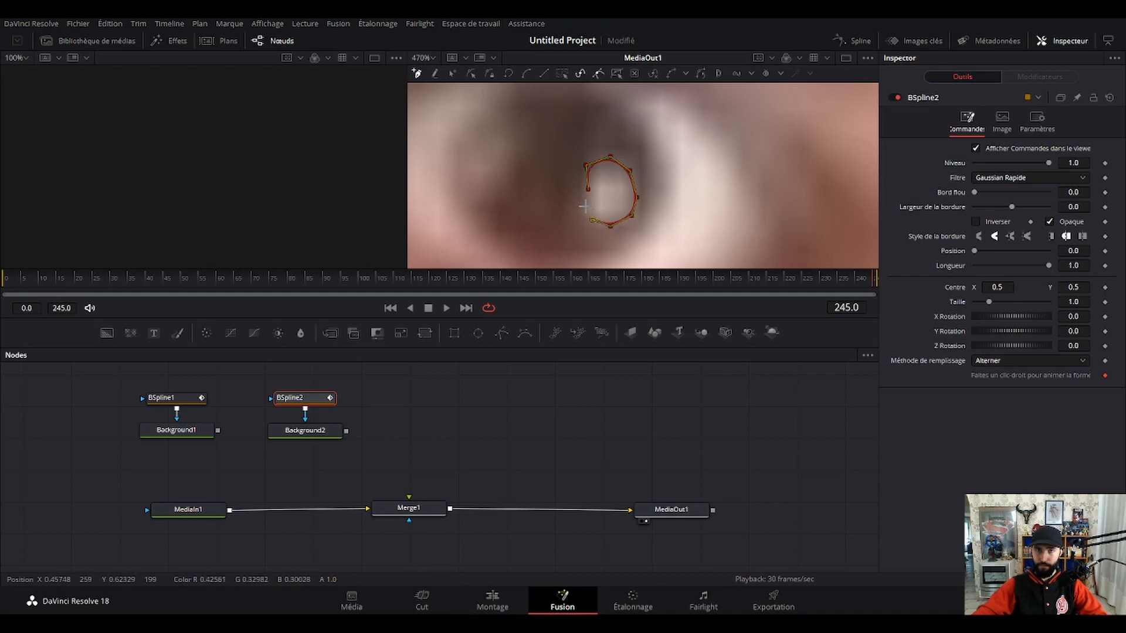
pyautogui.click(587, 188)
pyautogui.scroll(-5, 626, 239)
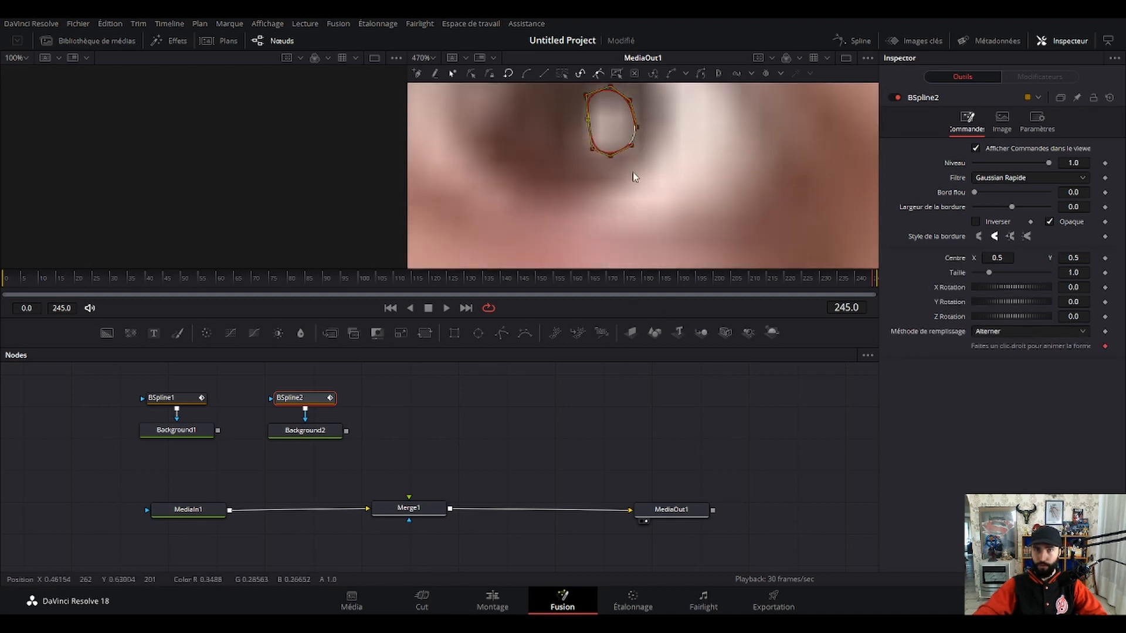
pyautogui.scroll(5, 649, 182)
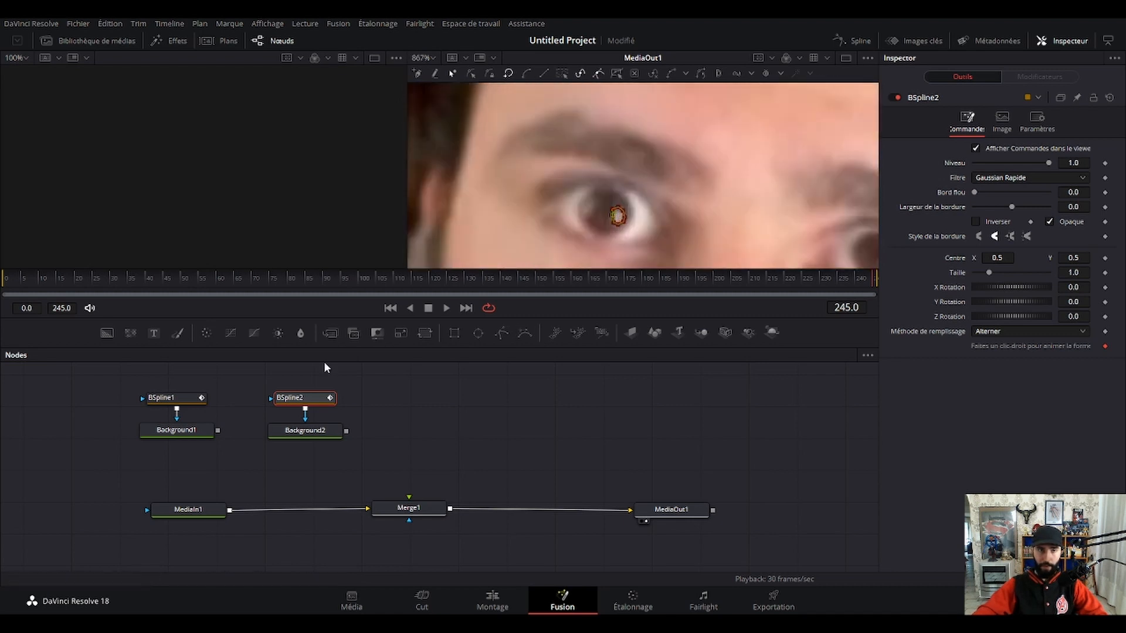
# Preview the masked Background2 by linking it to Merge1 and remove the link again.
pyautogui.click(312, 433)
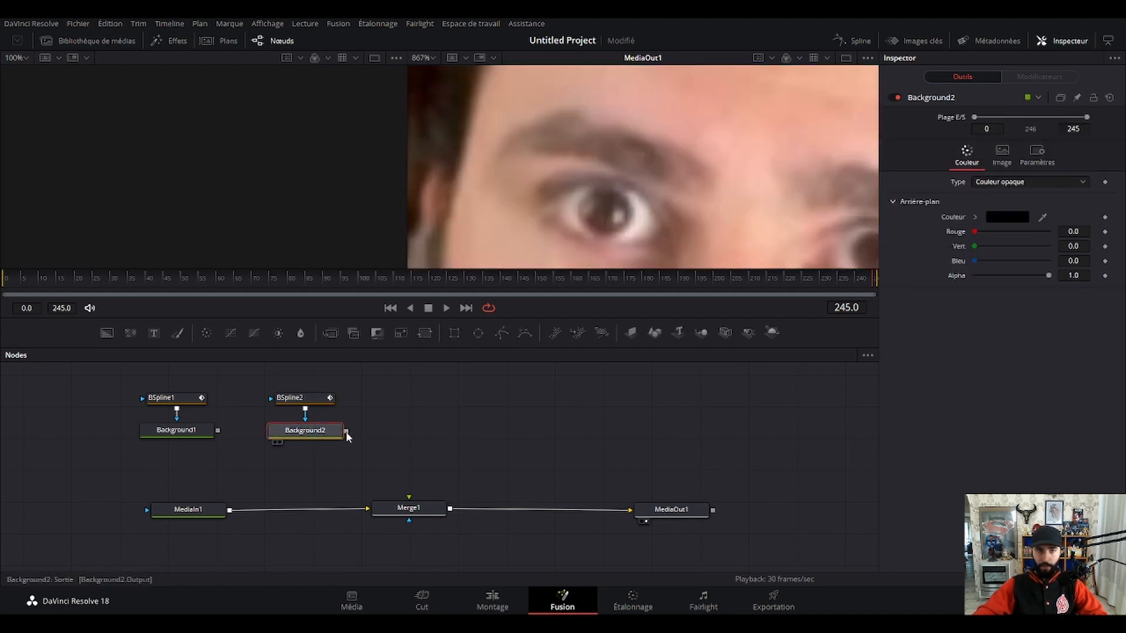
pyautogui.moveTo(346, 431); pyautogui.dragTo(407, 508)
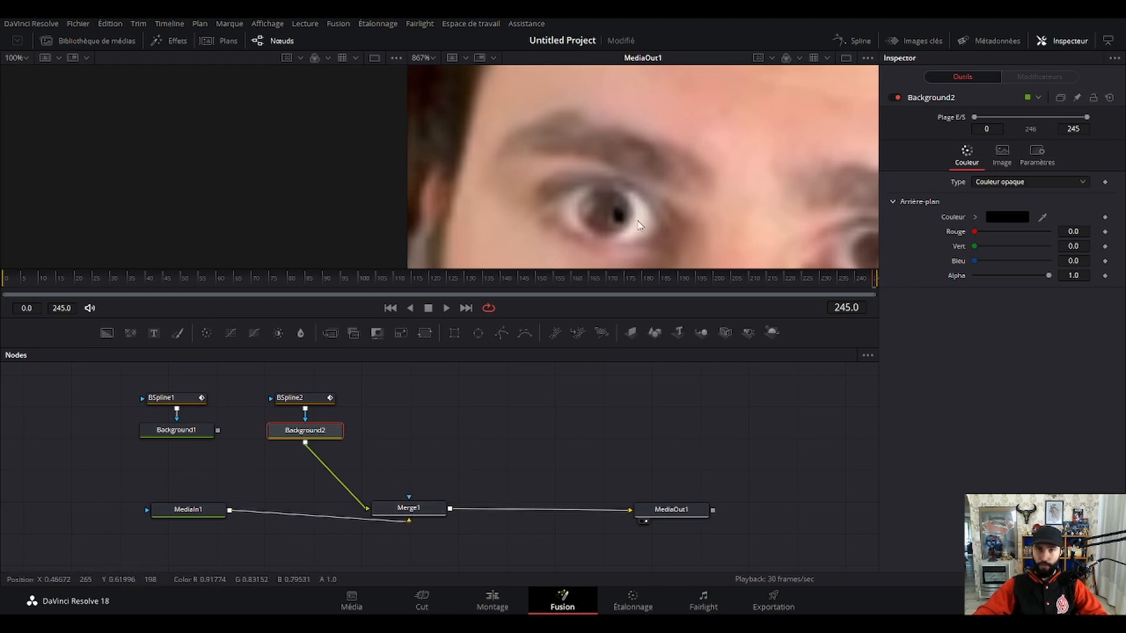
pyautogui.scroll(-1, 626, 220)
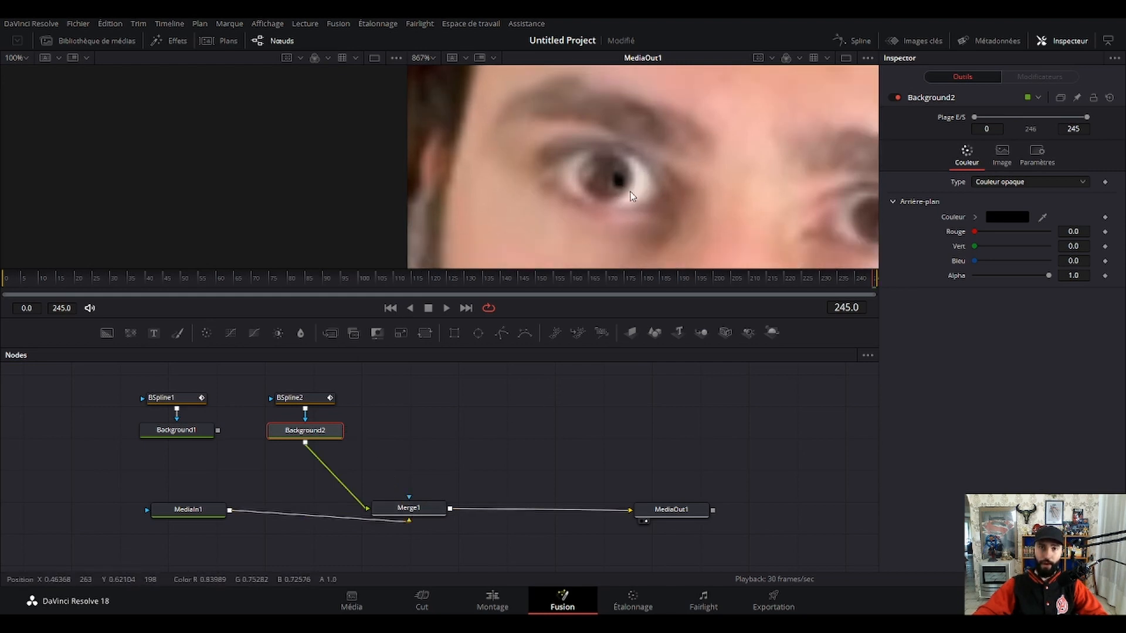
pyautogui.click(334, 474)
# Set Background2's colour by sampling the light reflection in the pupil with the colour picker, and check it through Merge1.
pyautogui.scroll(3, 628, 206)
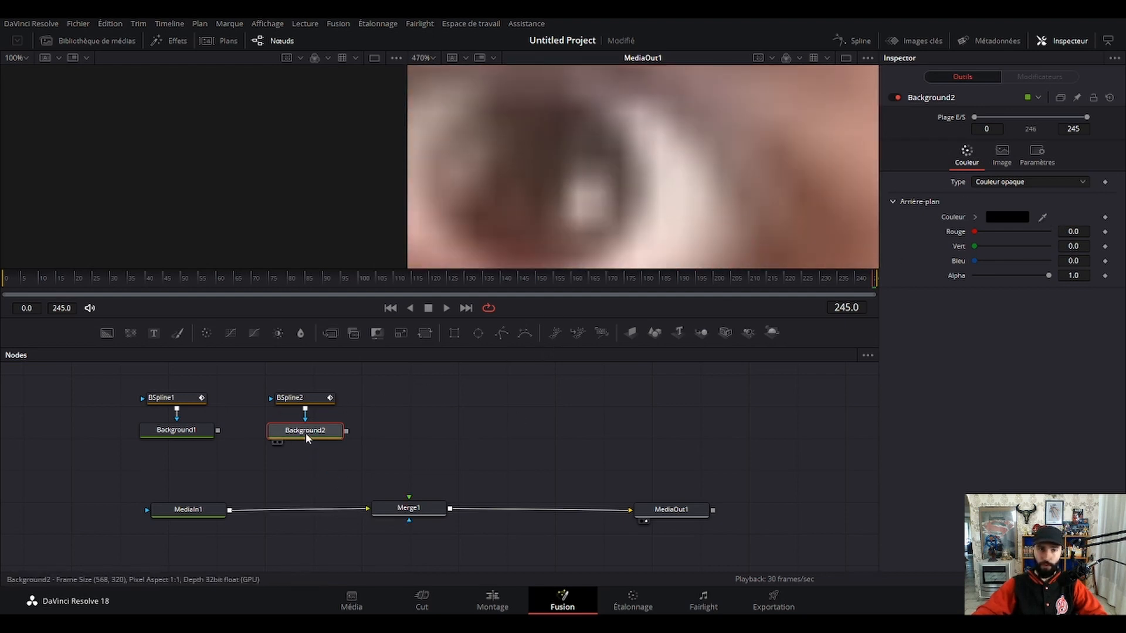
pyautogui.moveTo(1013, 203); pyautogui.dragTo(583, 193)
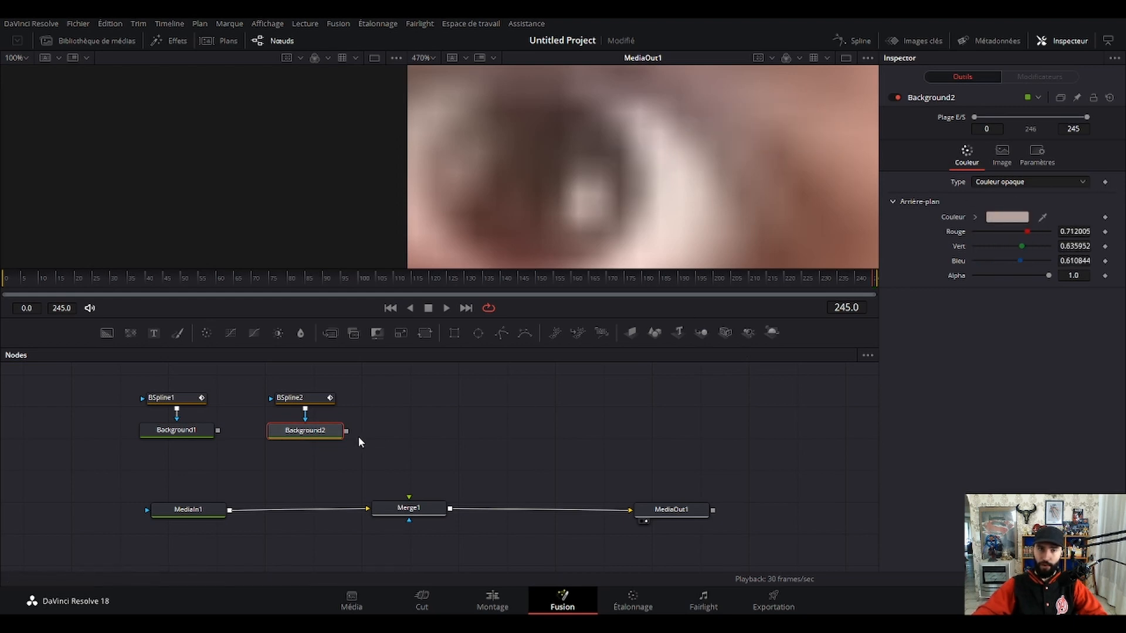
pyautogui.moveTo(348, 432); pyautogui.dragTo(420, 508)
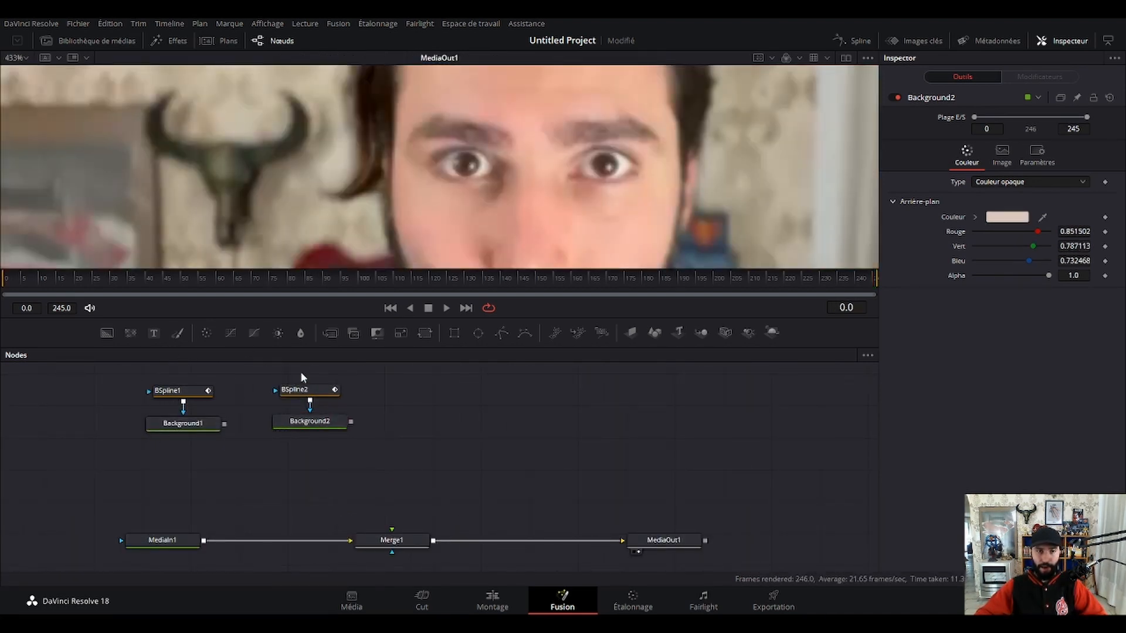
# Lower BSpline2 and Background2 slightly and place a new Merge node below and between the two backgrounds.
pyautogui.moveTo(301, 371); pyautogui.dragTo(308, 437)
pyautogui.click(413, 377)
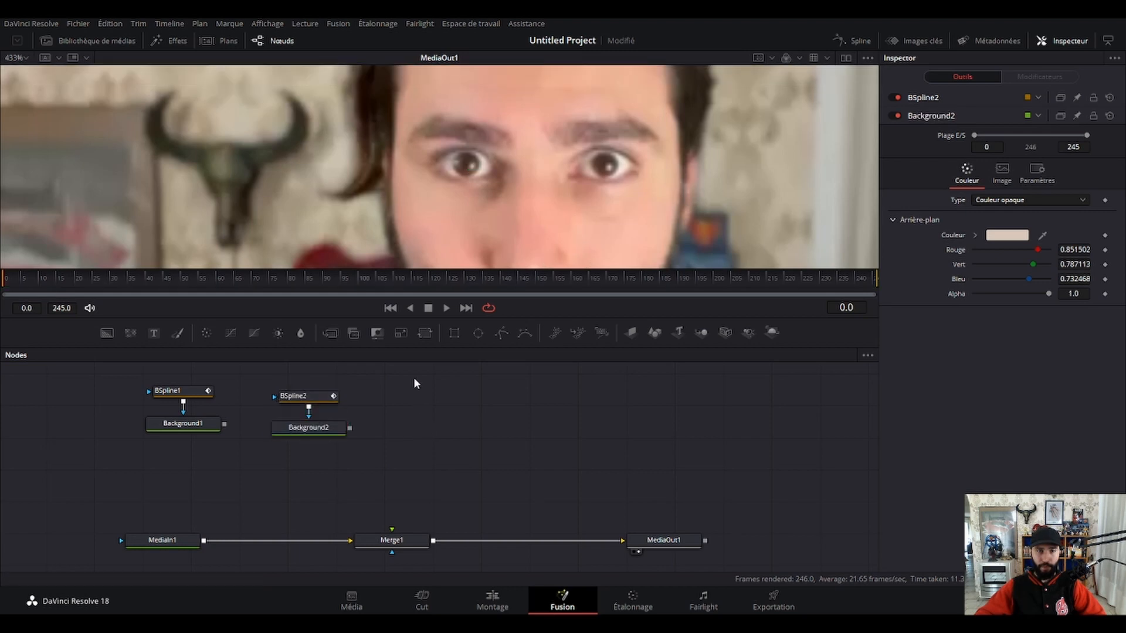
pyautogui.click(325, 331)
pyautogui.moveTo(432, 434); pyautogui.dragTo(262, 471)
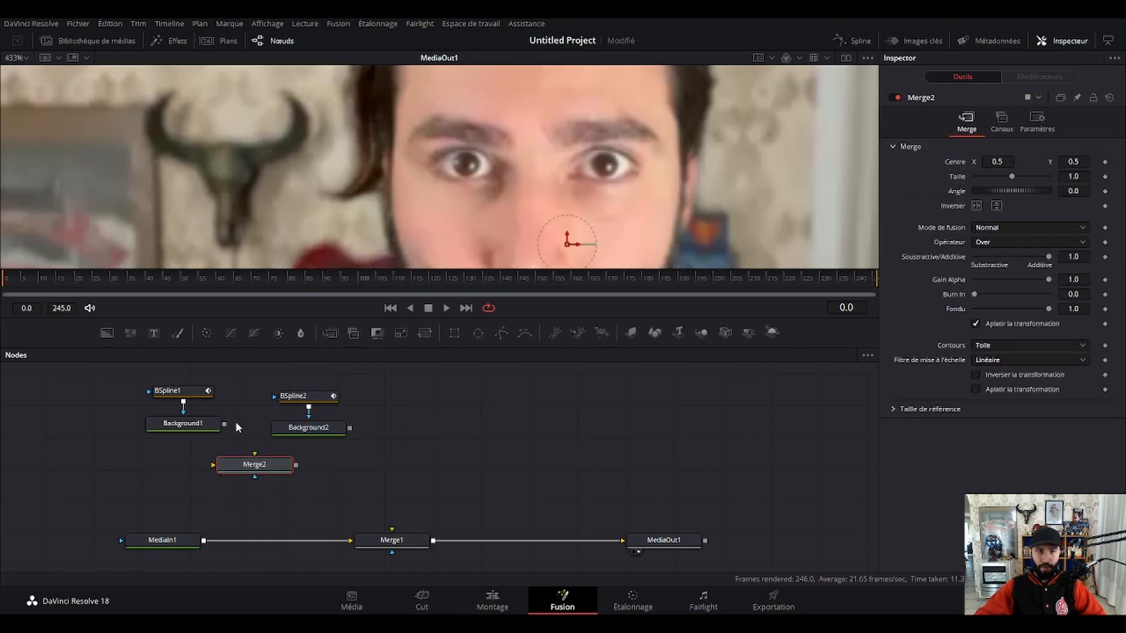
# Connect Background1 to Merge2's background input, Background2 to its foreground input, and Merge2's output to Merge1's foreground input.
pyautogui.moveTo(223, 424); pyautogui.dragTo(237, 466)
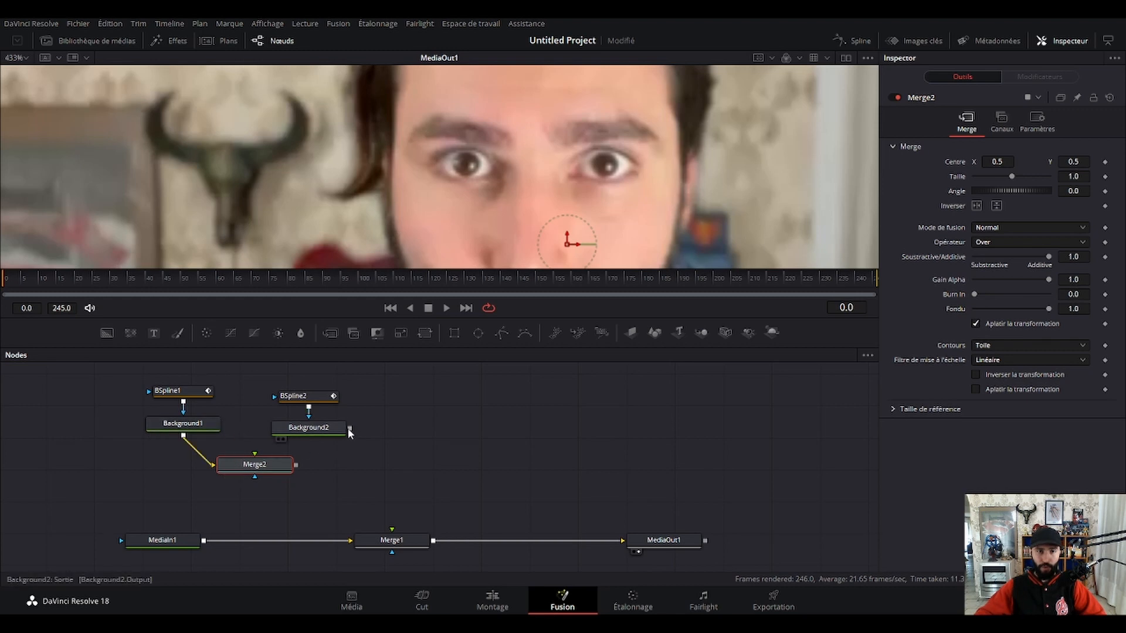
pyautogui.moveTo(349, 427); pyautogui.dragTo(393, 538)
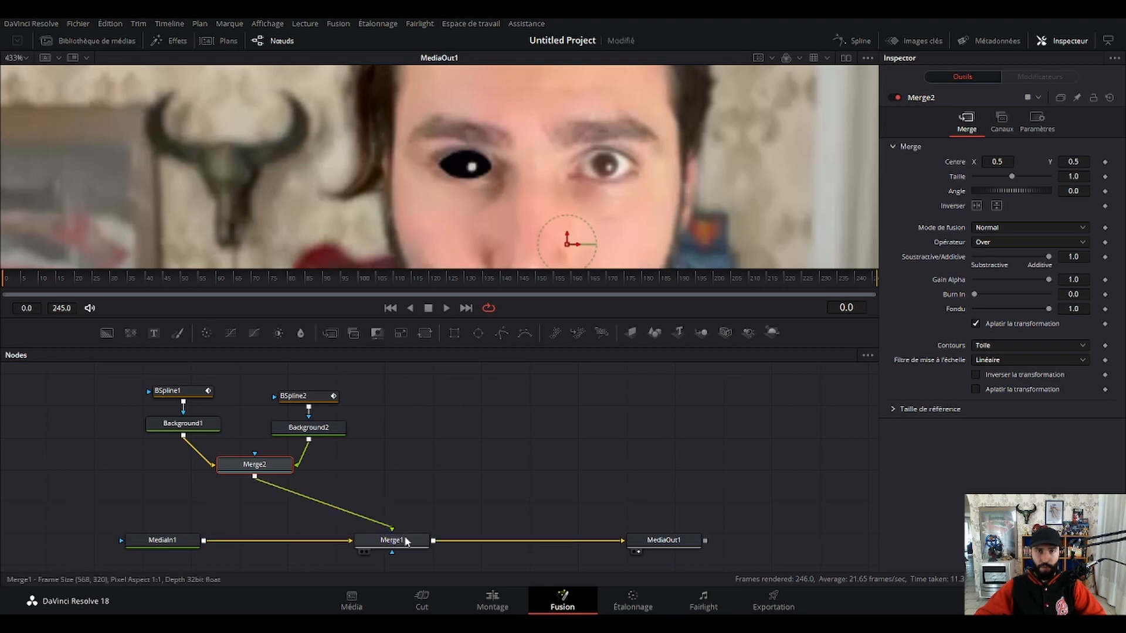
pyautogui.click(496, 450)
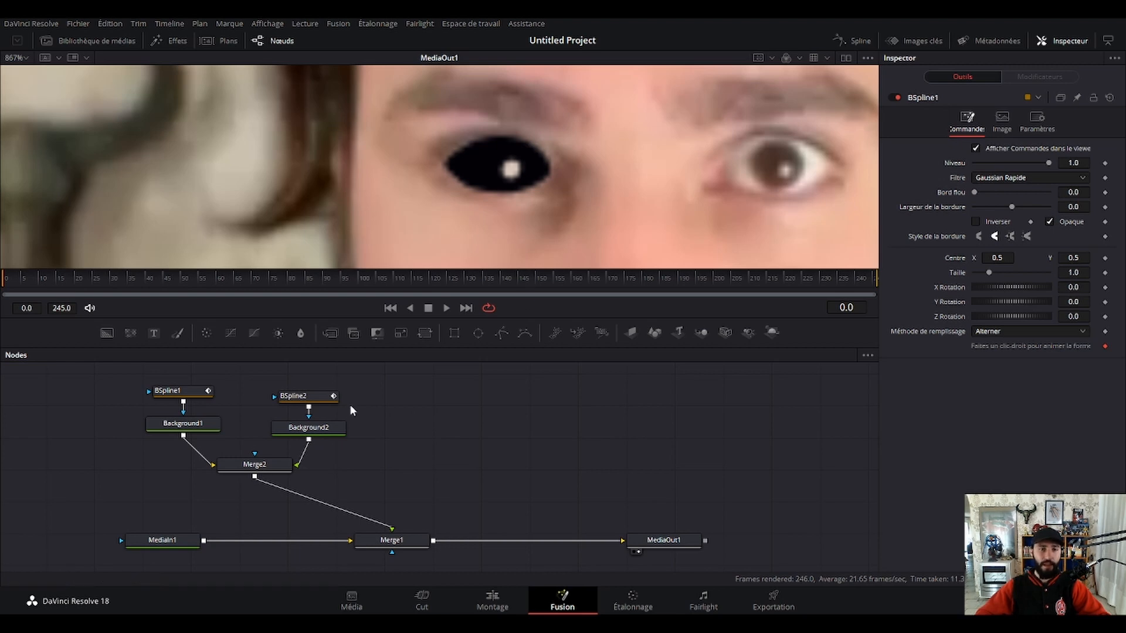
# Set BSpline1's soft edge to 0.0031 to blend the black eye outline into the skin.
pyautogui.click(187, 394)
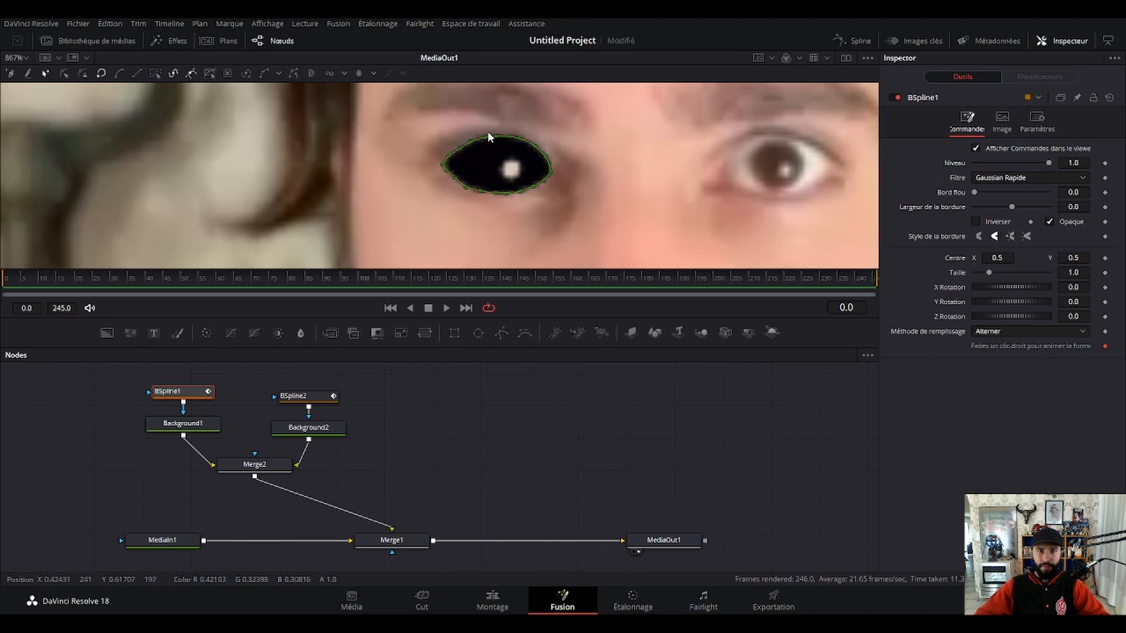
pyautogui.click(419, 413)
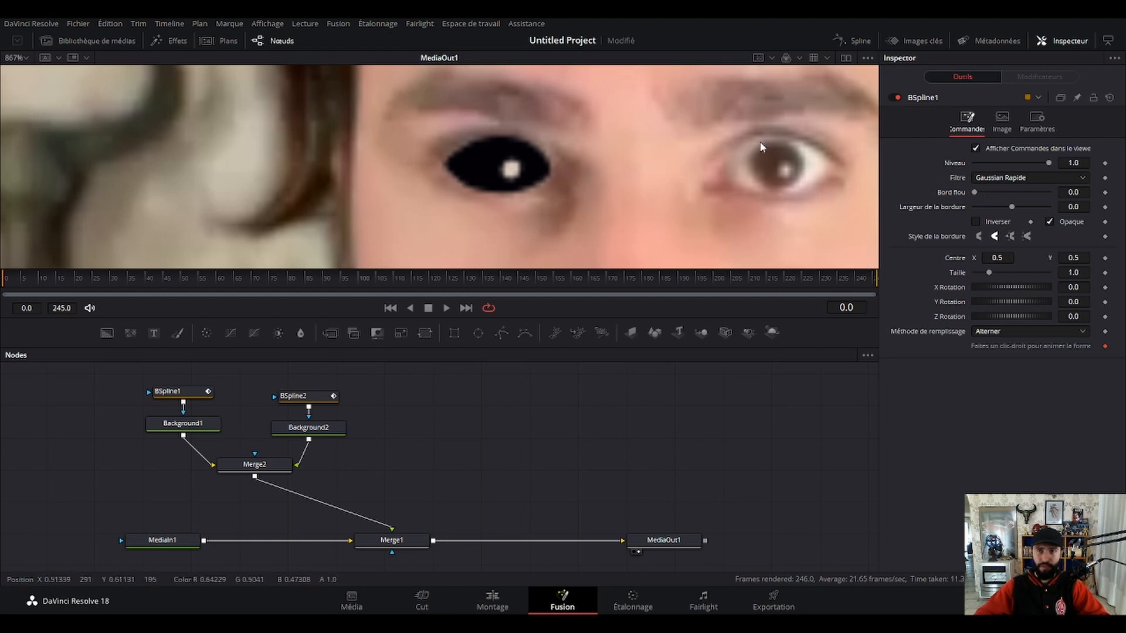
pyautogui.moveTo(974, 192); pyautogui.dragTo(975, 192)
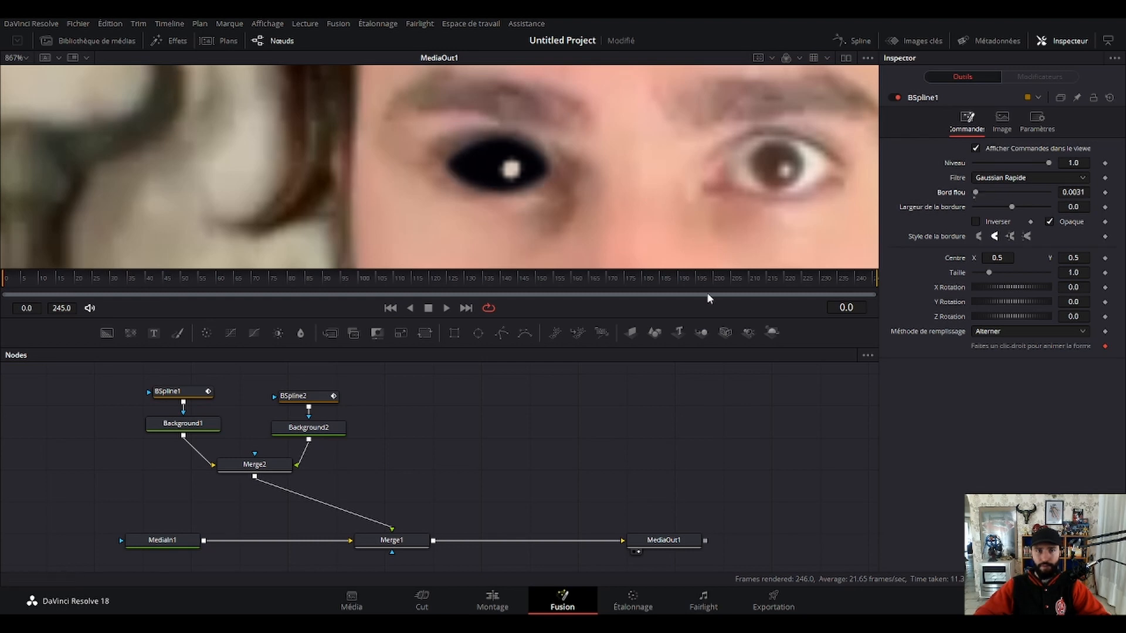
# Set BSpline2's soft edge to 0.0016 and check the softened eye against the whole face.
pyautogui.click(296, 396)
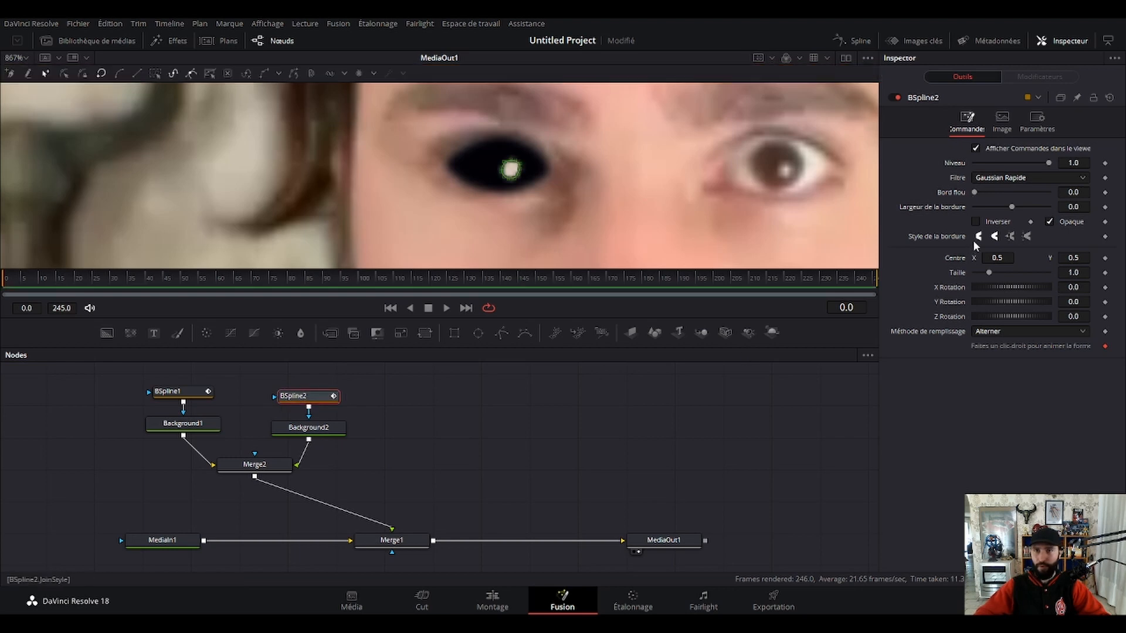
pyautogui.click(659, 453)
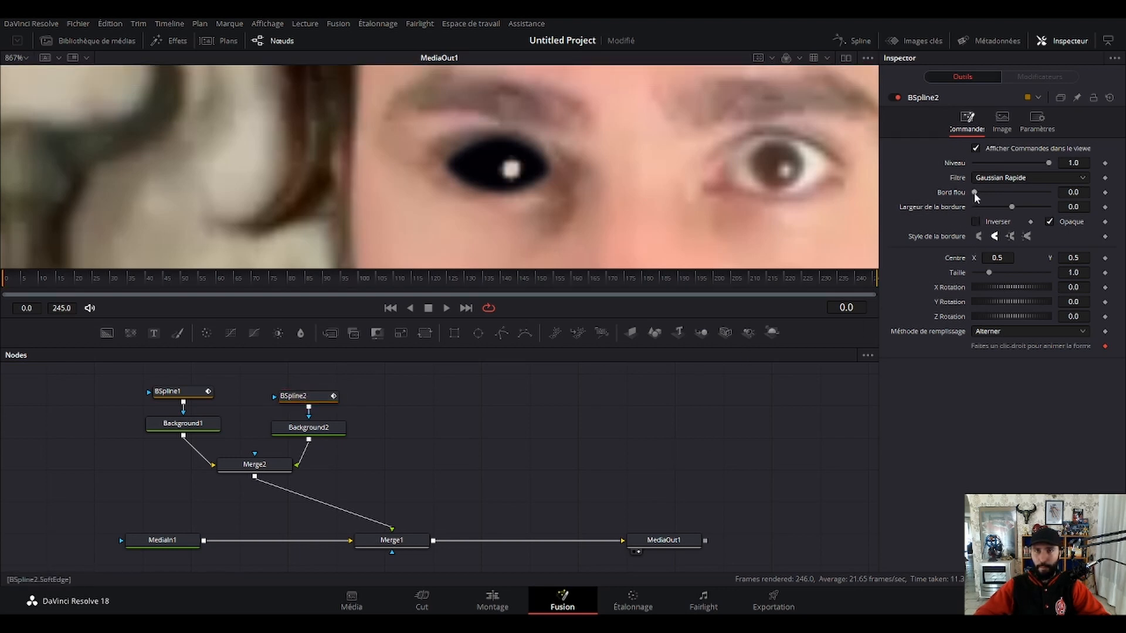
pyautogui.moveTo(976, 196); pyautogui.dragTo(975, 192)
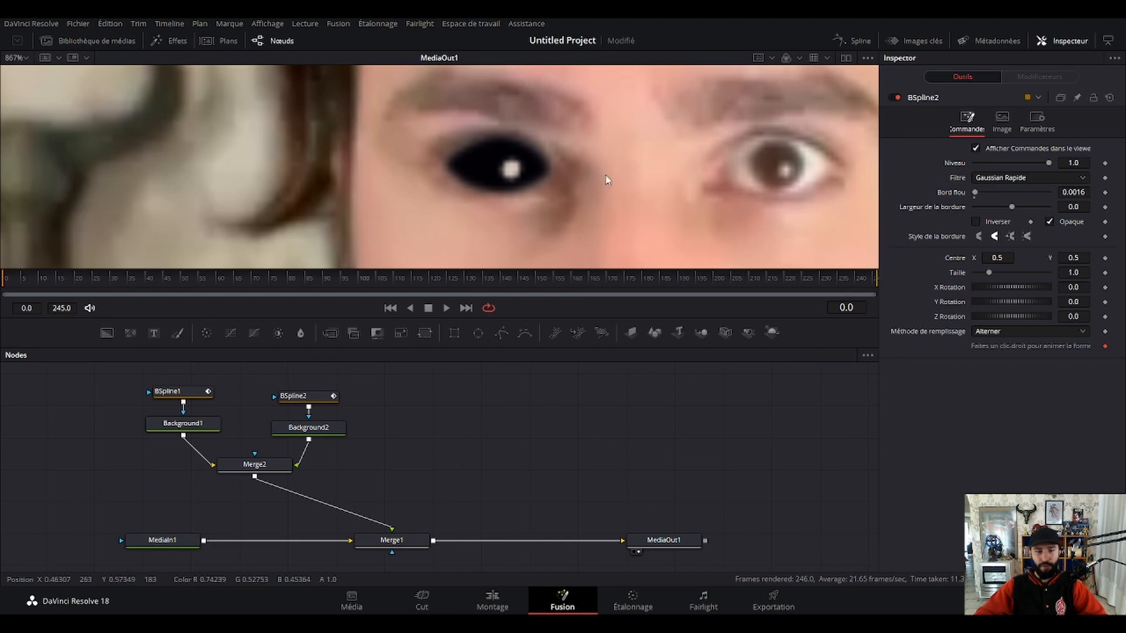
pyautogui.scroll(-5, 576, 189)
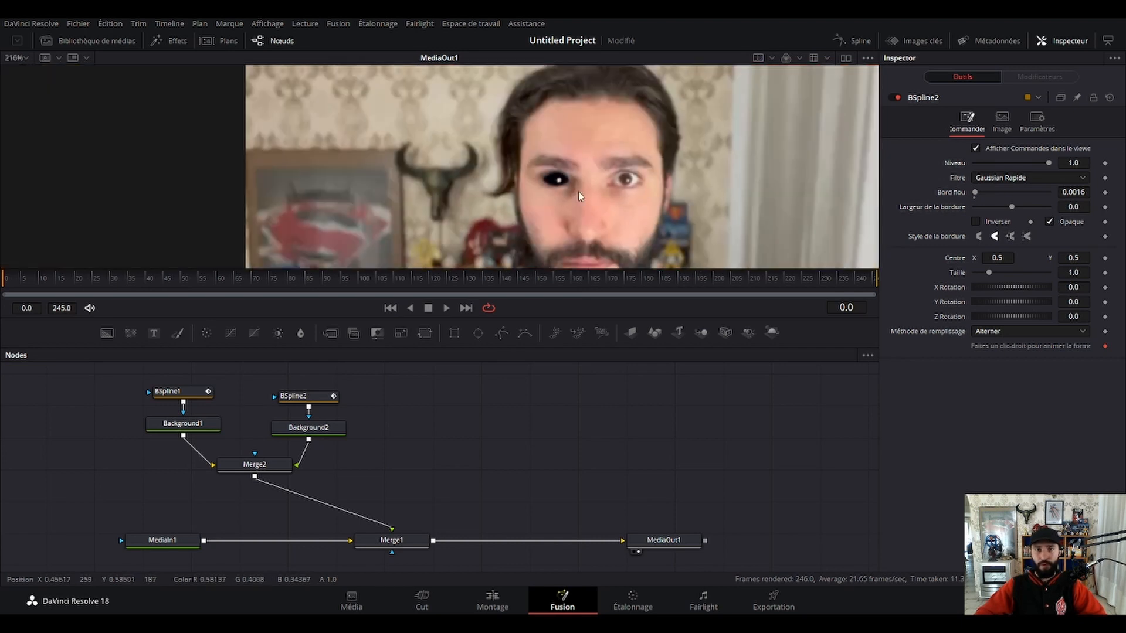
pyautogui.scroll(-2, 591, 189)
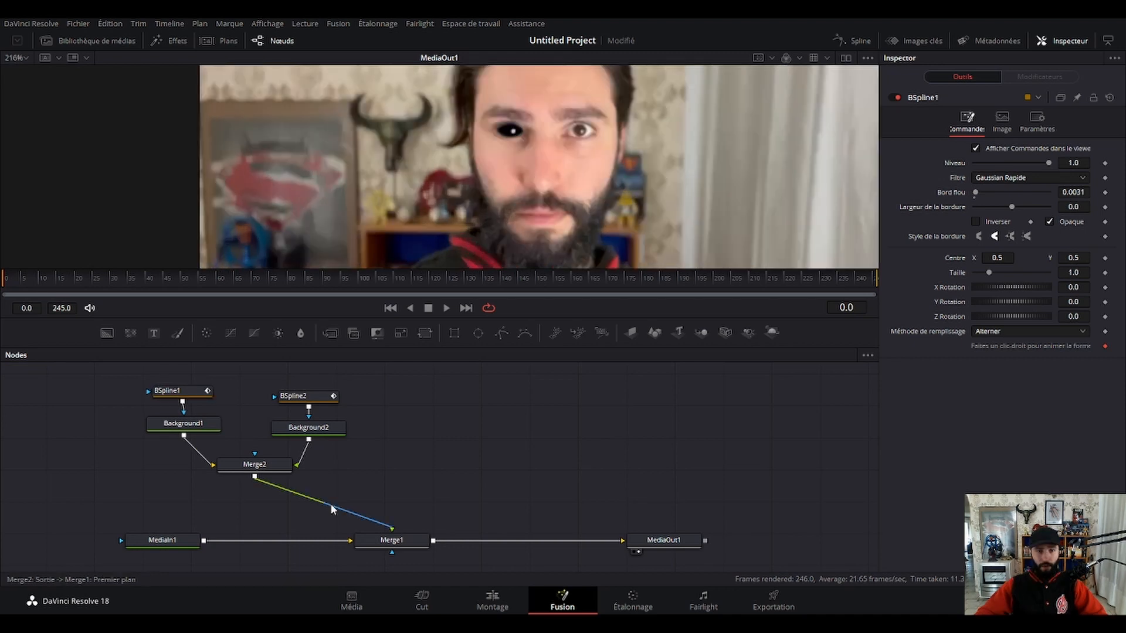
# Disconnect Merge2 from Merge1 and place a Planar Tracker node above the connection between Merge1 and MediaOut1.
pyautogui.click(330, 505)
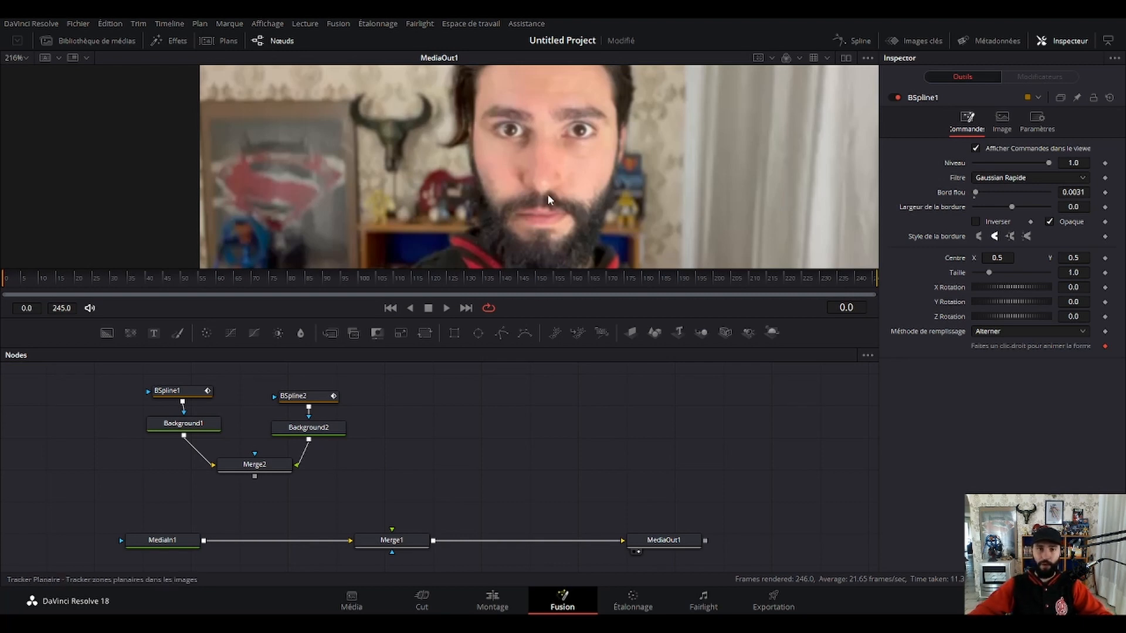
pyautogui.click(600, 406)
pyautogui.moveTo(347, 509); pyautogui.dragTo(515, 459)
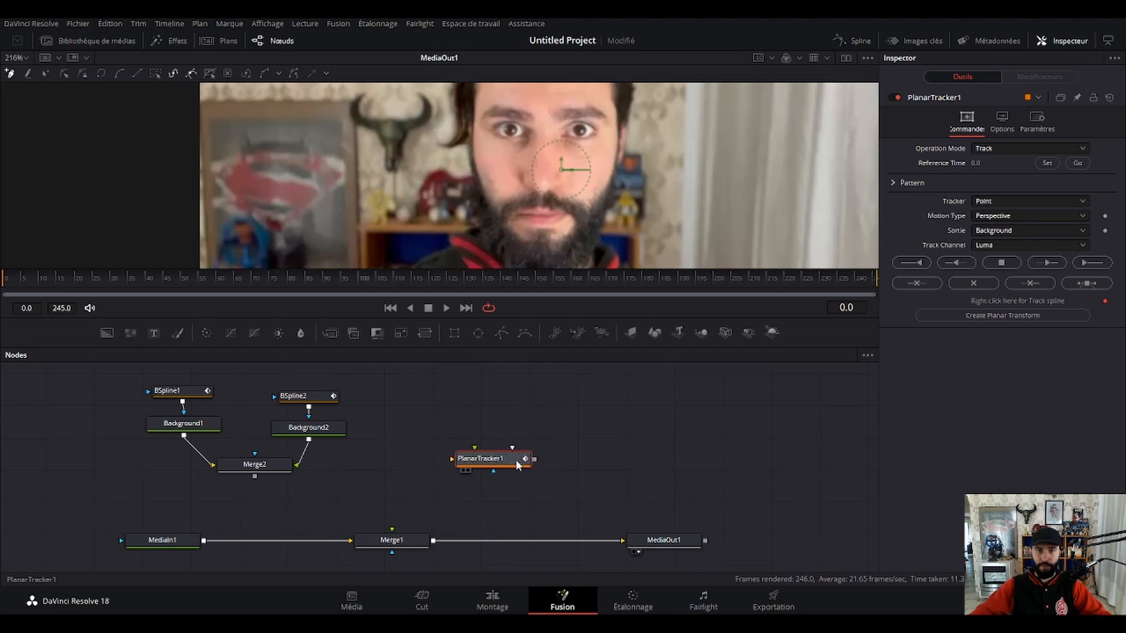
# Move Merge1 closer to MediaIn1 and insert PlanarTracker1 into the connection between Merge1 and MediaOut1.
pyautogui.moveTo(407, 546); pyautogui.dragTo(353, 546)
pyautogui.moveTo(481, 462); pyautogui.dragTo(495, 550)
pyautogui.click(483, 448)
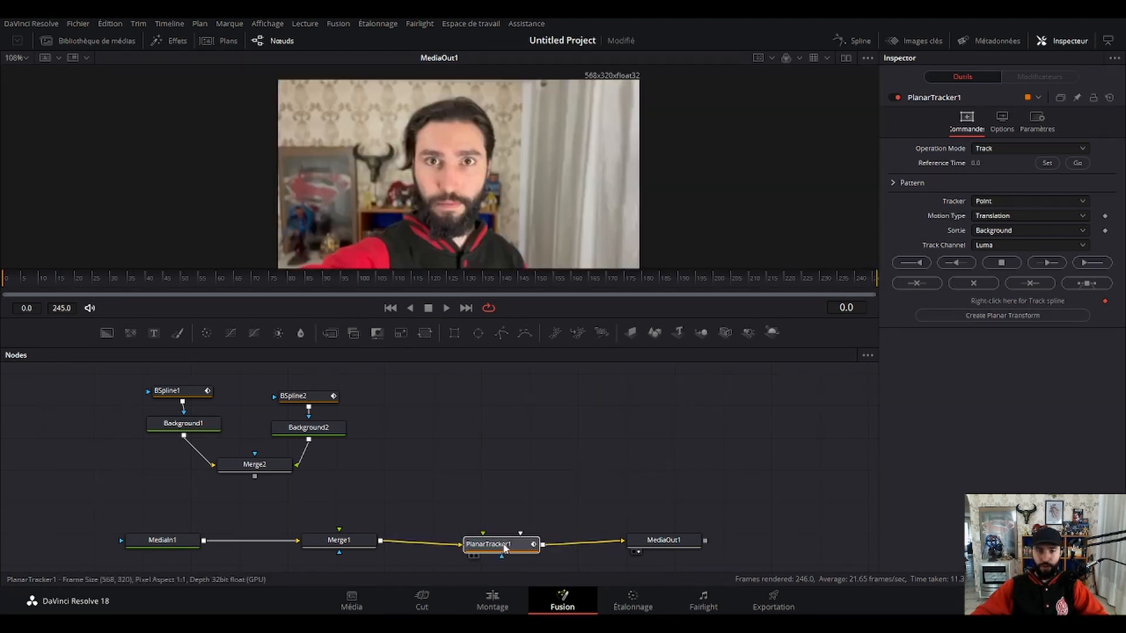
pyautogui.moveTo(505, 548); pyautogui.dragTo(502, 541)
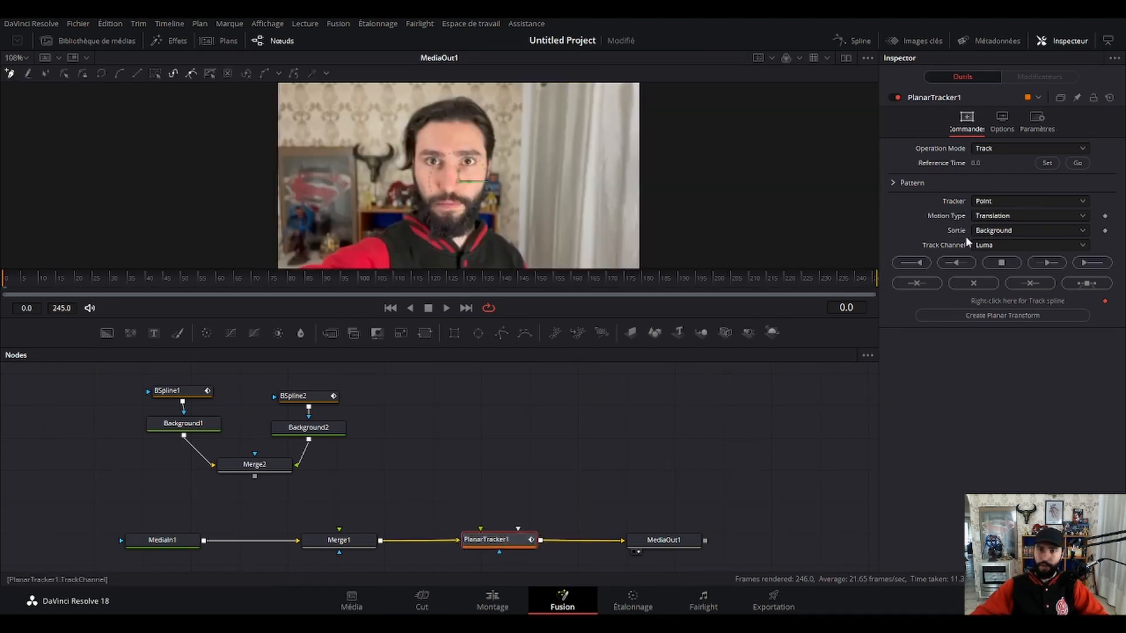
# Set PlanarTracker1's tracker to Hybrid Point/Area and its motion type to Translation, Rotation, Scale.
pyautogui.click(518, 539)
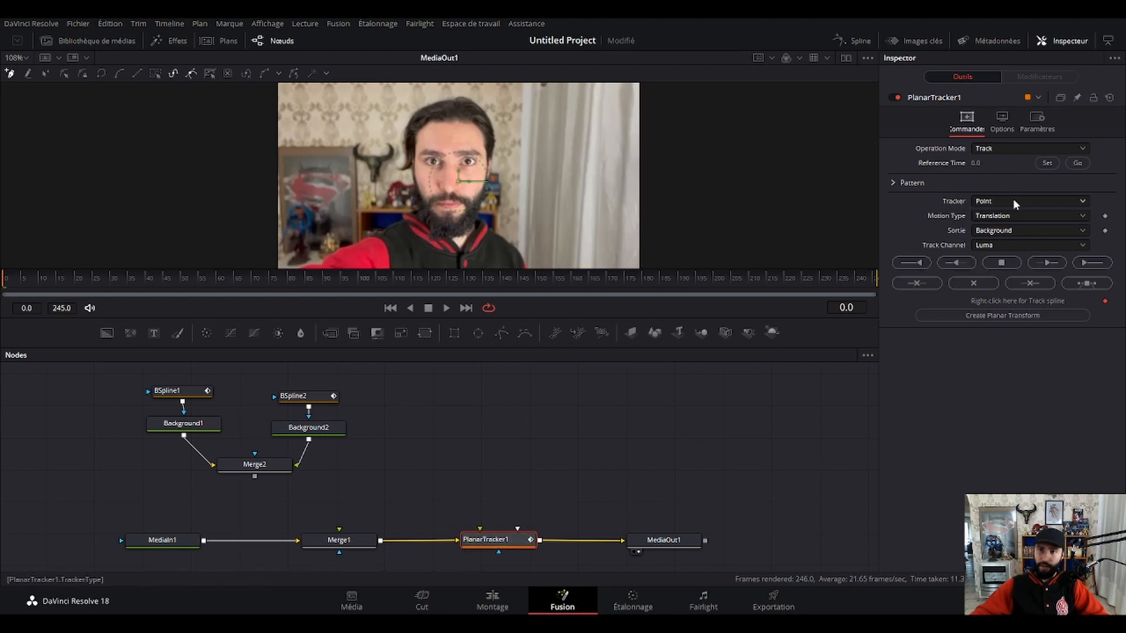
pyautogui.click(1019, 230)
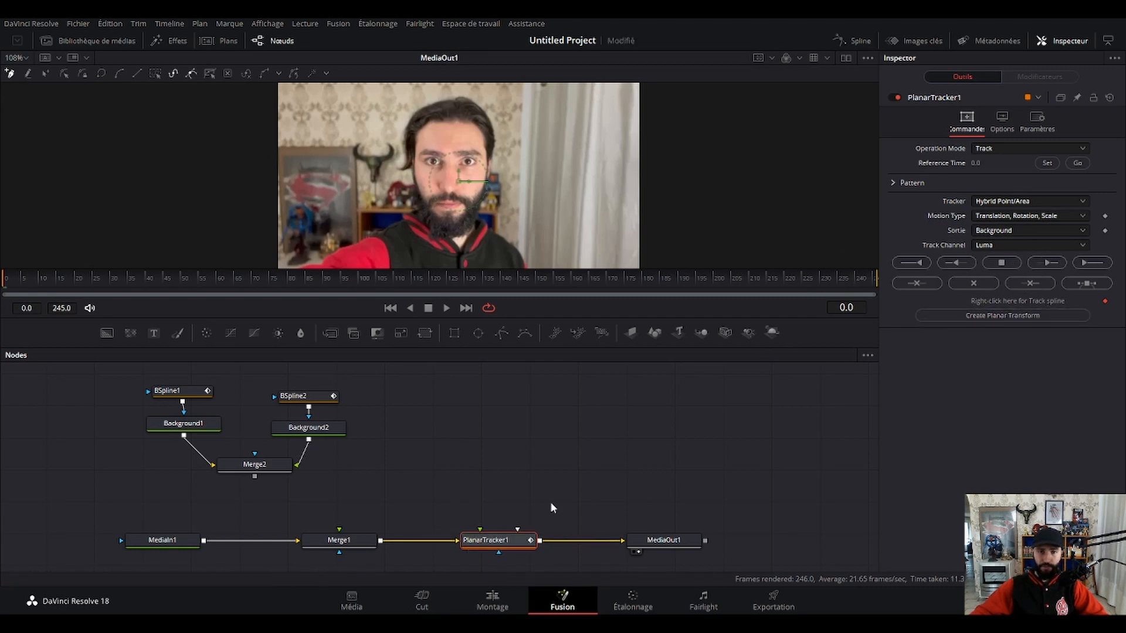
# Draw a closed tracking outline on frame 0 around the half of the face with the masked eye, from the forehead down to the beard.
pyautogui.scroll(6, 432, 169)
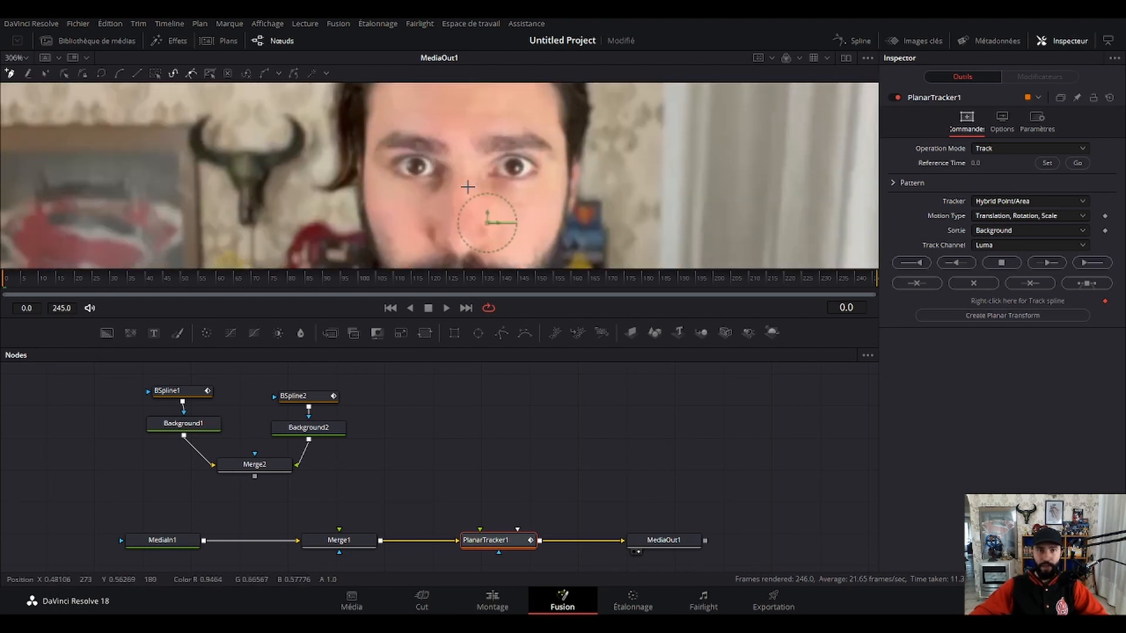
pyautogui.scroll(-3, 481, 170)
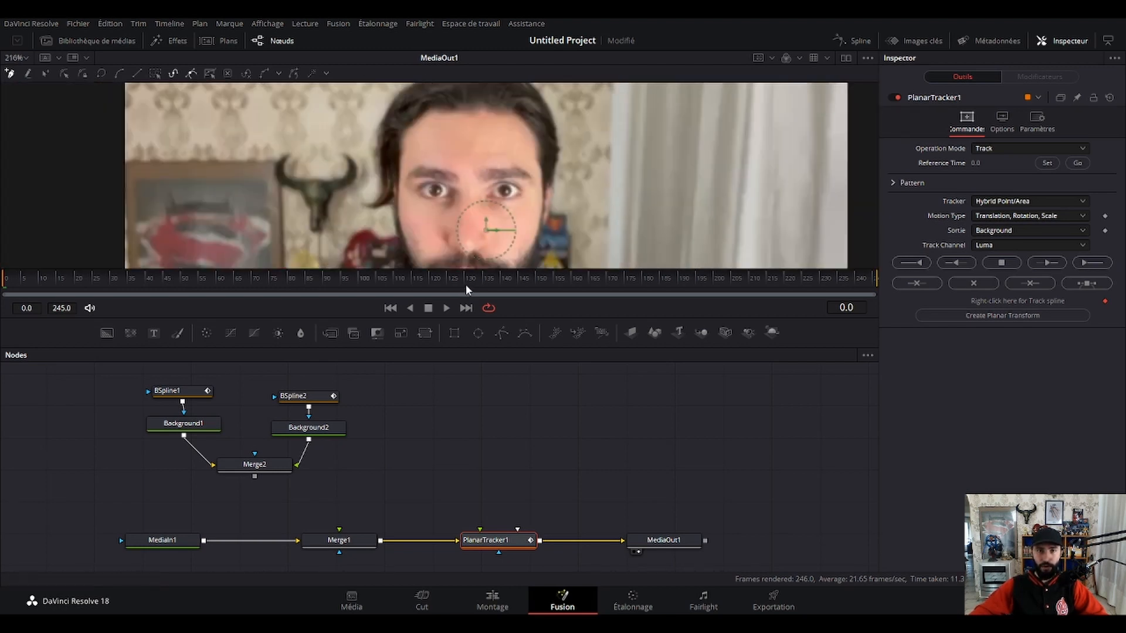
pyautogui.moveTo(459, 318); pyautogui.dragTo(452, 351)
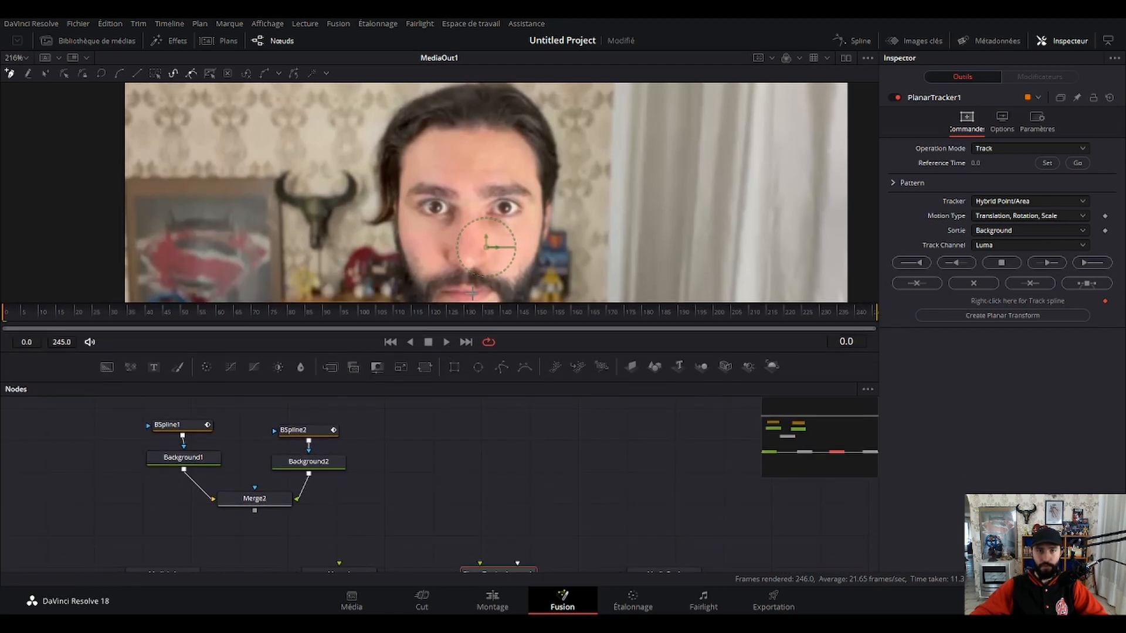
pyautogui.click(409, 123)
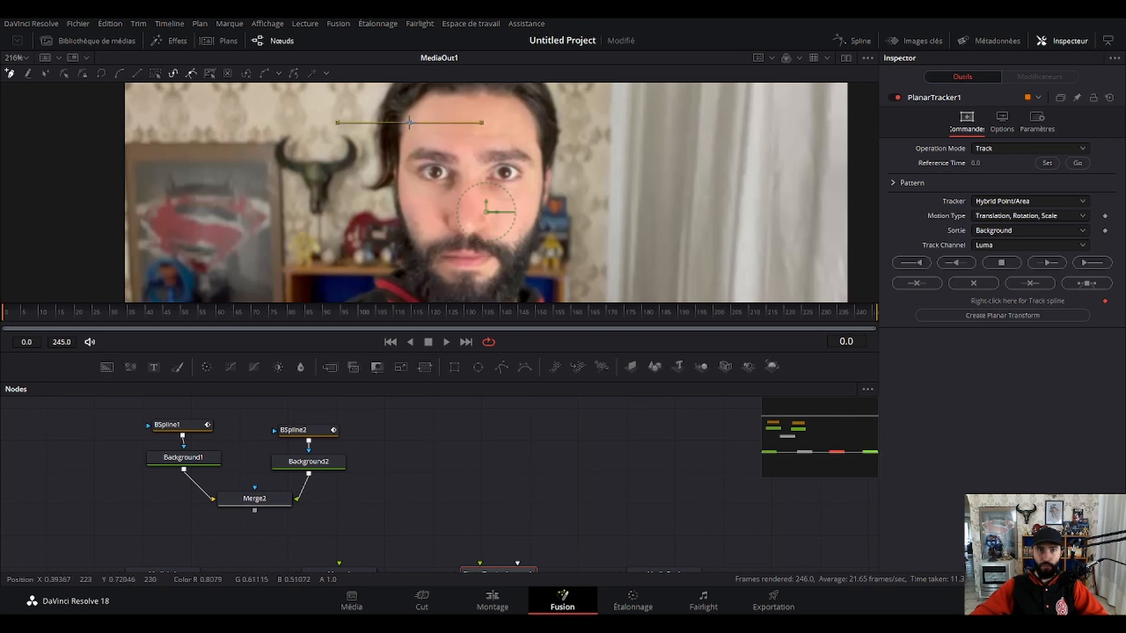
pyautogui.click(432, 119)
pyautogui.click(450, 121)
pyautogui.click(464, 123)
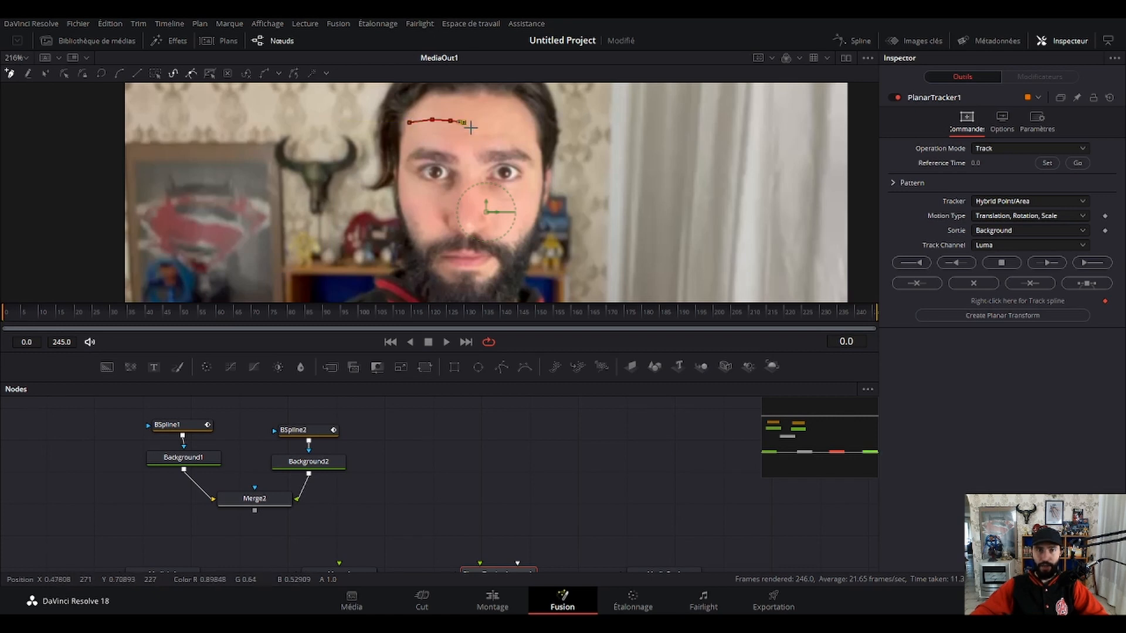
pyautogui.click(471, 136)
pyautogui.click(471, 157)
pyautogui.click(473, 197)
pyautogui.click(472, 245)
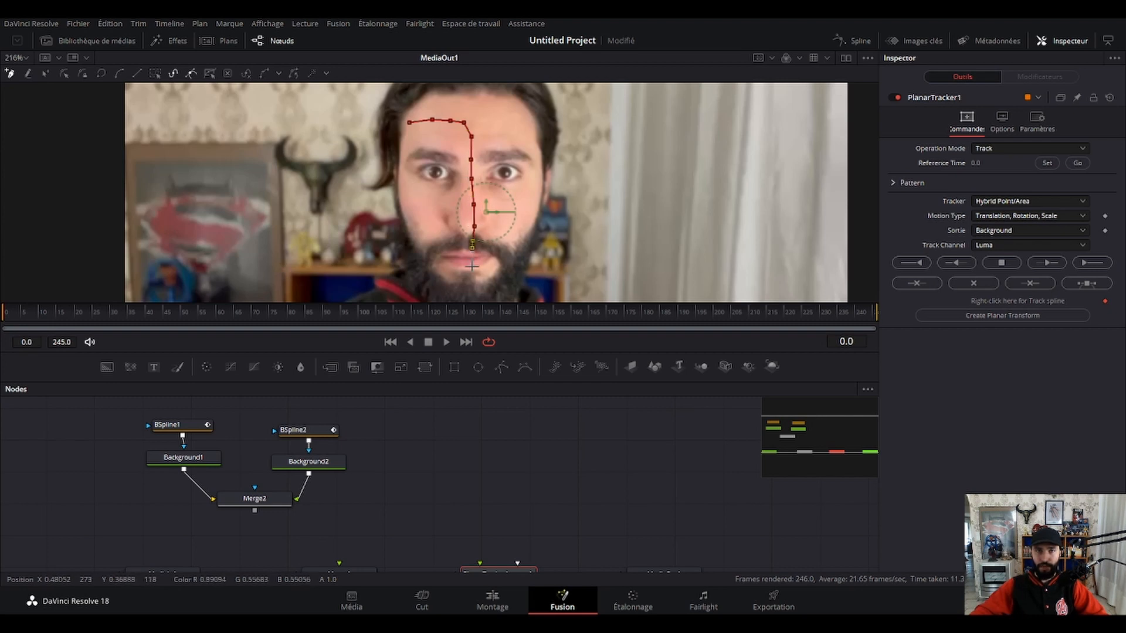
pyautogui.click(472, 268)
pyautogui.click(458, 277)
pyautogui.click(433, 276)
pyautogui.click(420, 254)
pyautogui.click(411, 227)
pyautogui.click(406, 204)
pyautogui.click(404, 184)
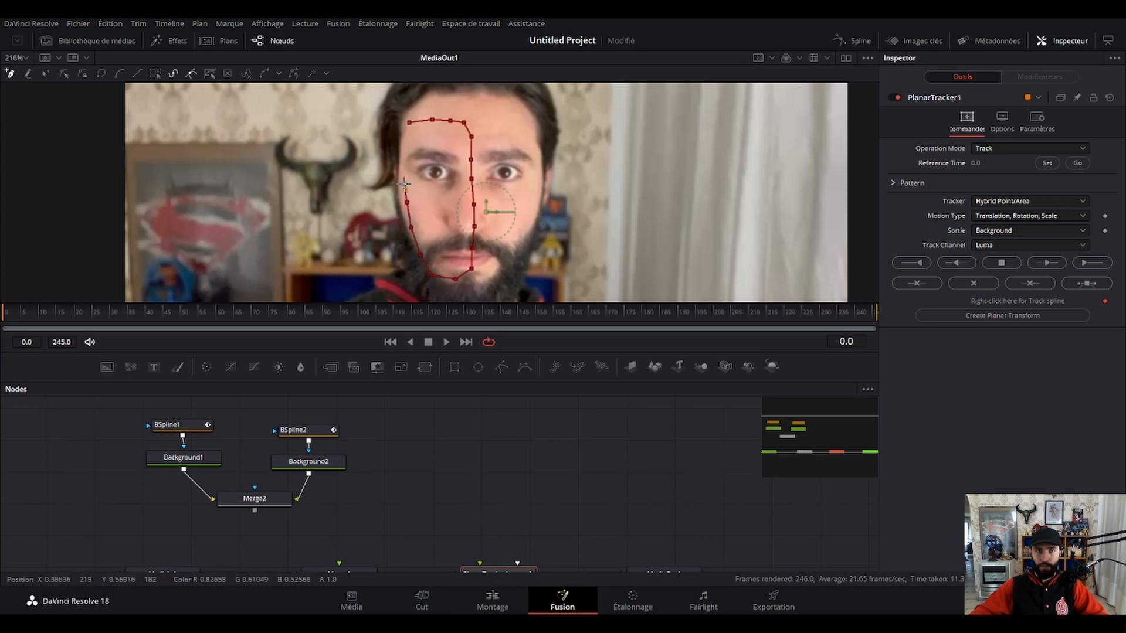
pyautogui.click(403, 158)
pyautogui.click(409, 124)
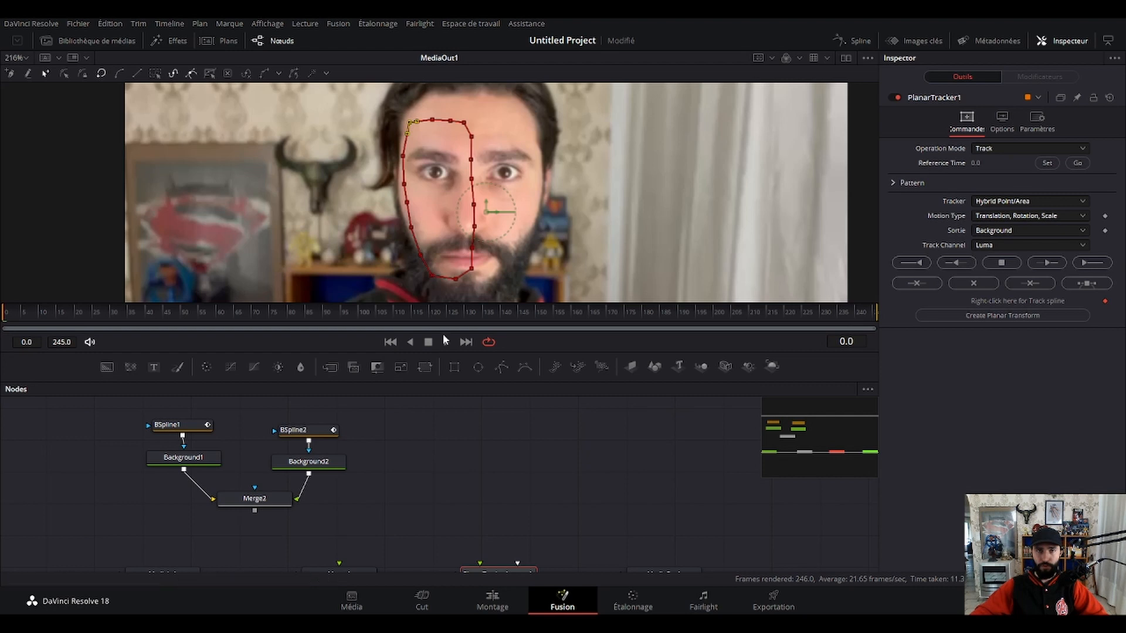
# Track the outlined face area forward to the end of the clip and return to frame 0.
pyautogui.scroll(-2, 584, 492)
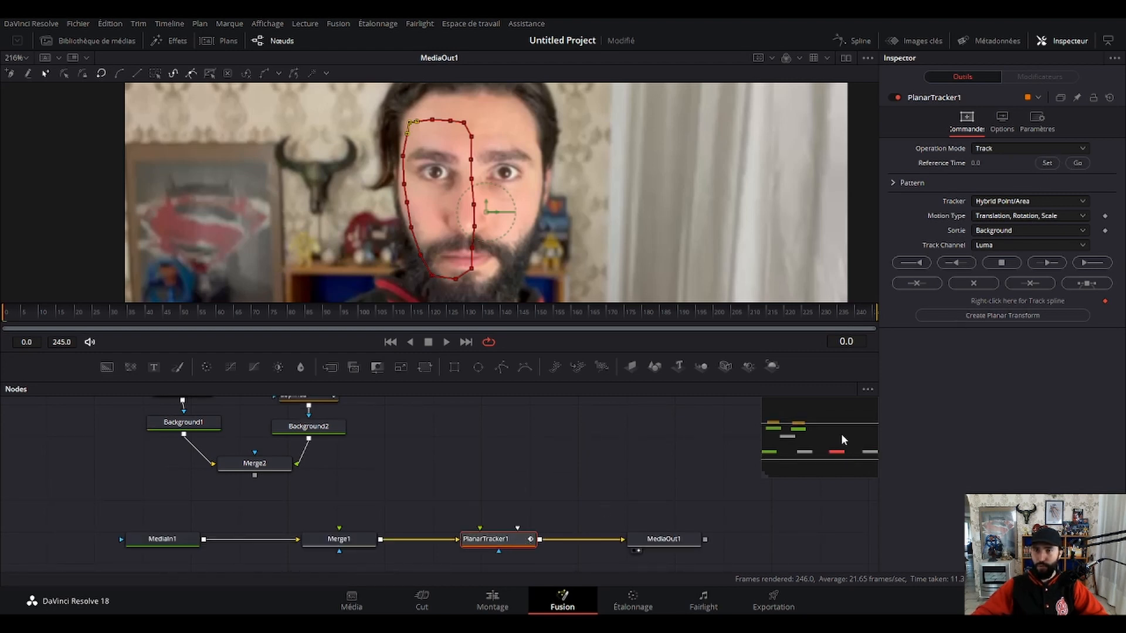
pyautogui.click(1092, 263)
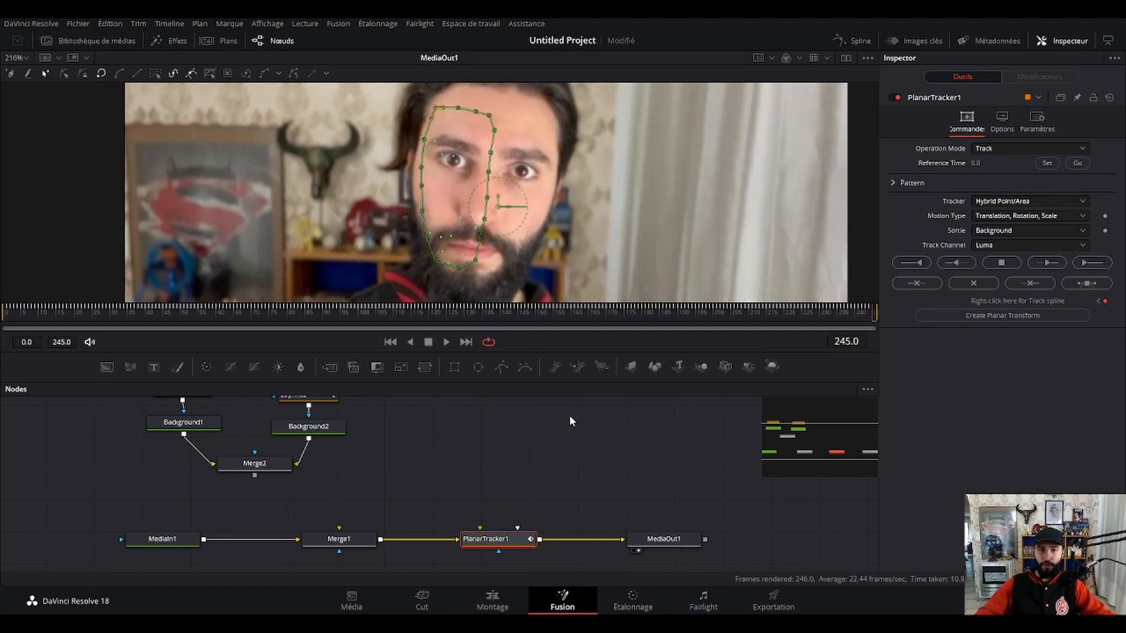
pyautogui.moveTo(867, 315); pyautogui.dragTo(4, 329)
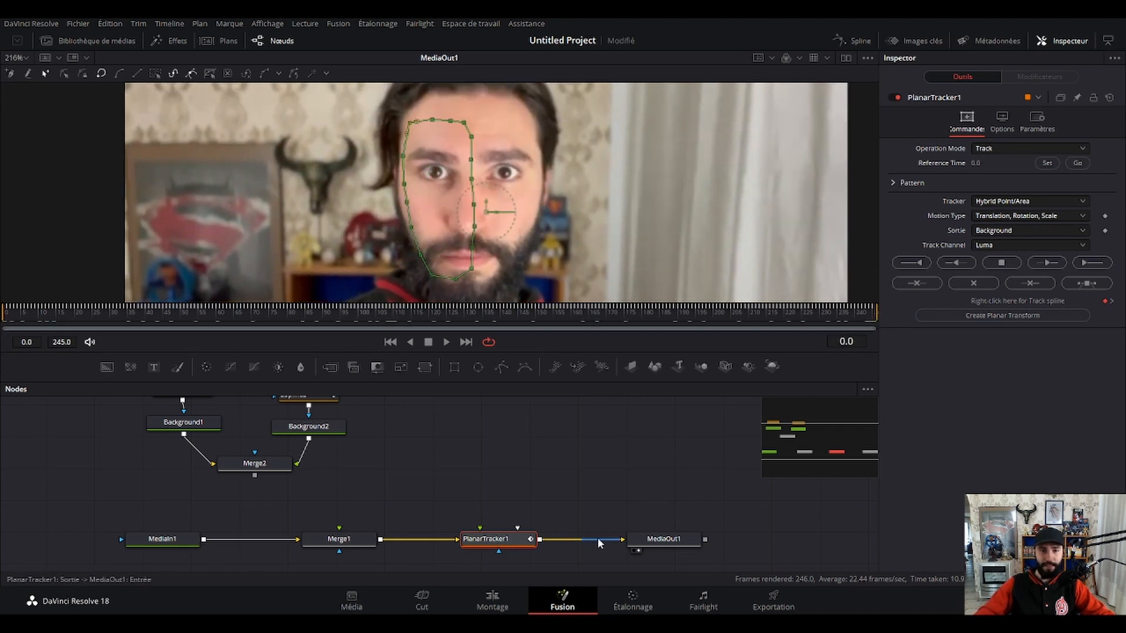
# Create a Planar Transform from PlanarTracker1 and connect it between Merge2's output and Merge1's foreground input.
pyautogui.click(1019, 319)
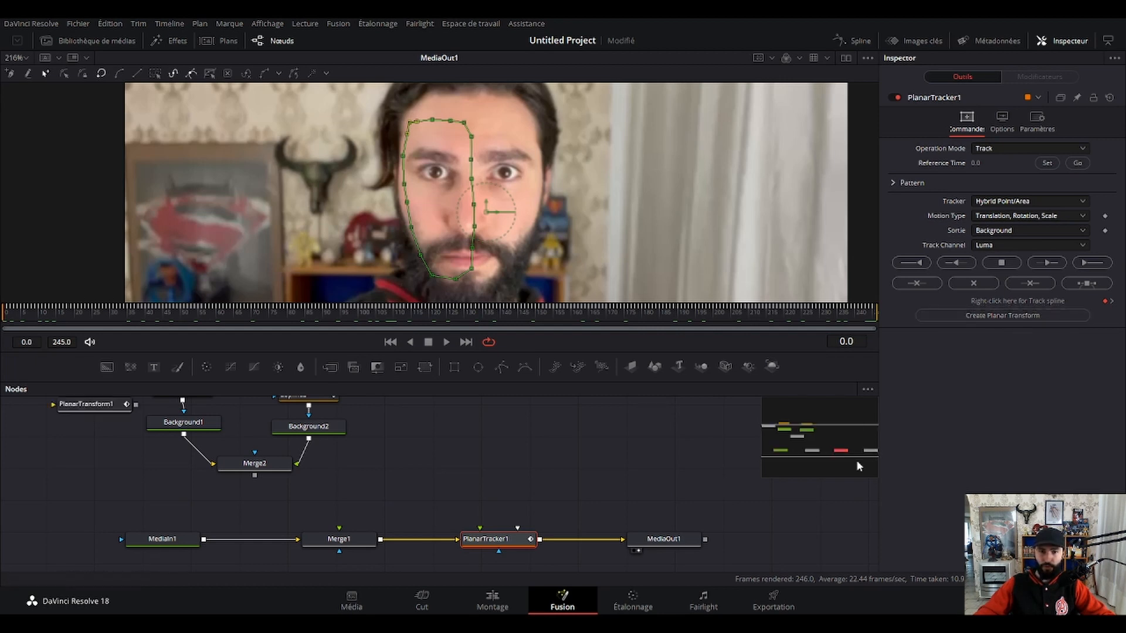
pyautogui.moveTo(78, 406); pyautogui.dragTo(374, 482)
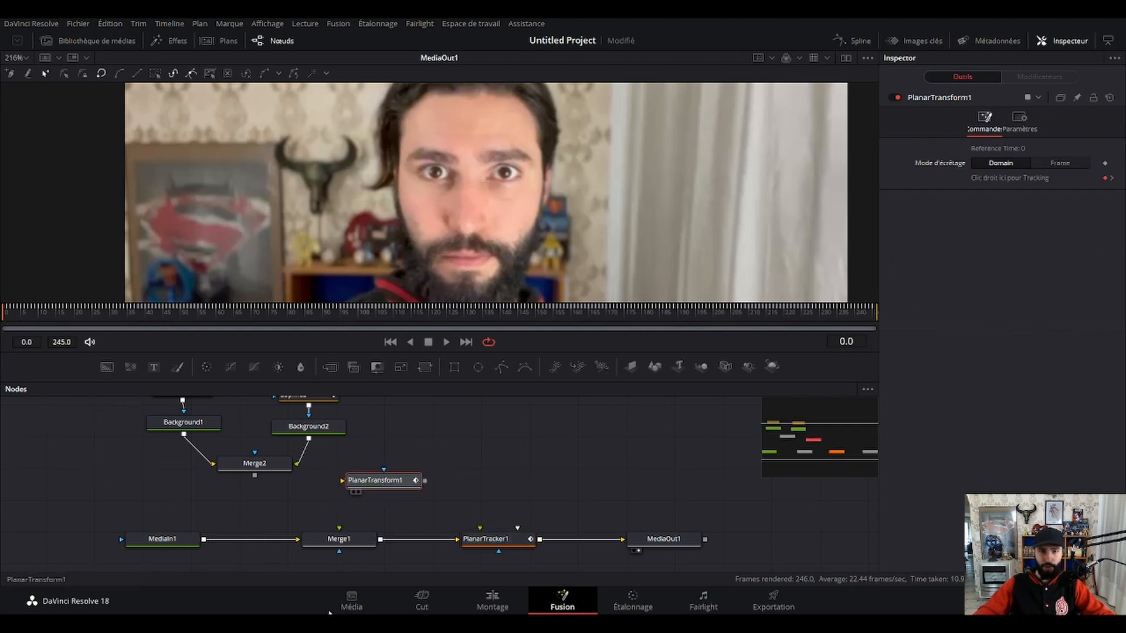
pyautogui.moveTo(254, 479); pyautogui.dragTo(339, 528)
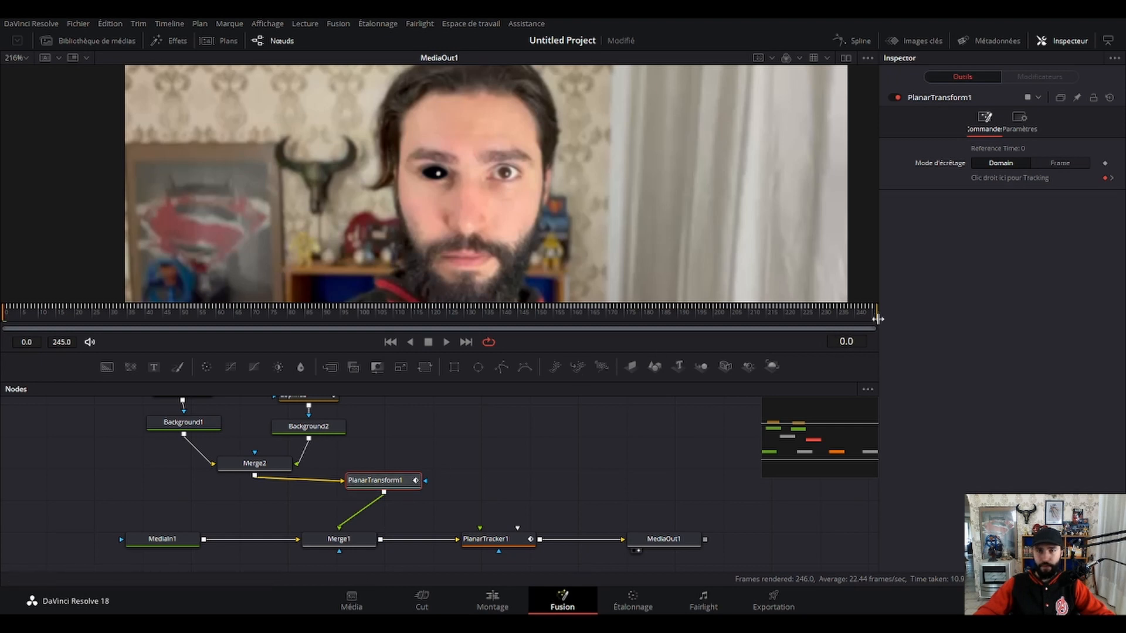
# Play back the composite and step through its early frames up to frame 11, examining up close how the black eye follows the face.
pyautogui.moveTo(876, 320); pyautogui.dragTo(1, 328)
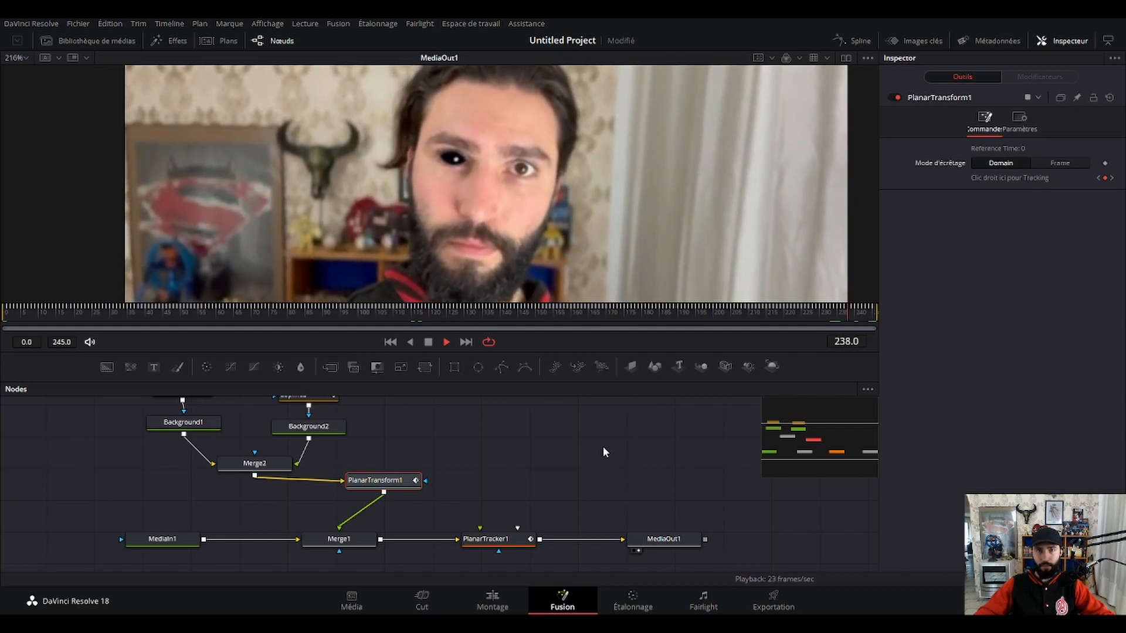
pyautogui.press('space')
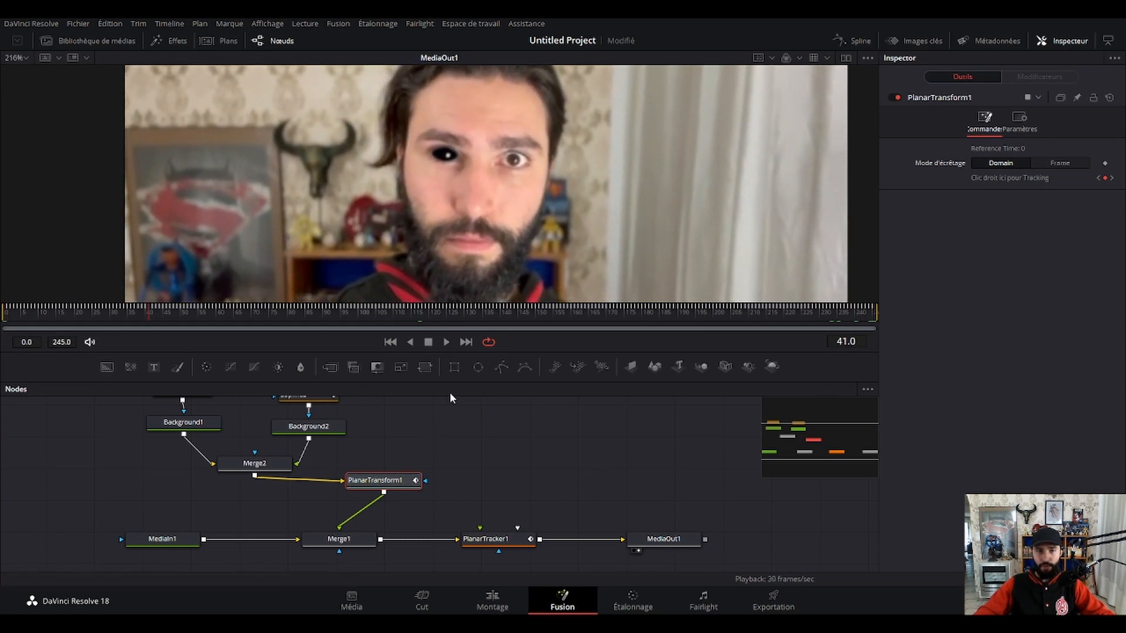
pyautogui.moveTo(447, 380); pyautogui.dragTo(441, 360)
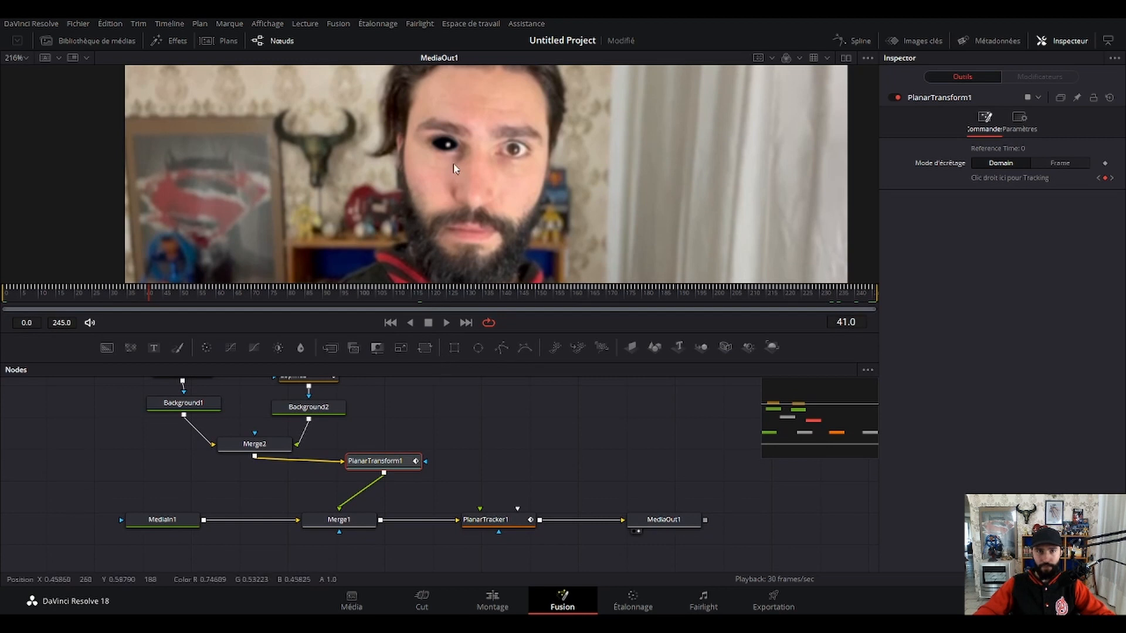
pyautogui.scroll(4, 458, 156)
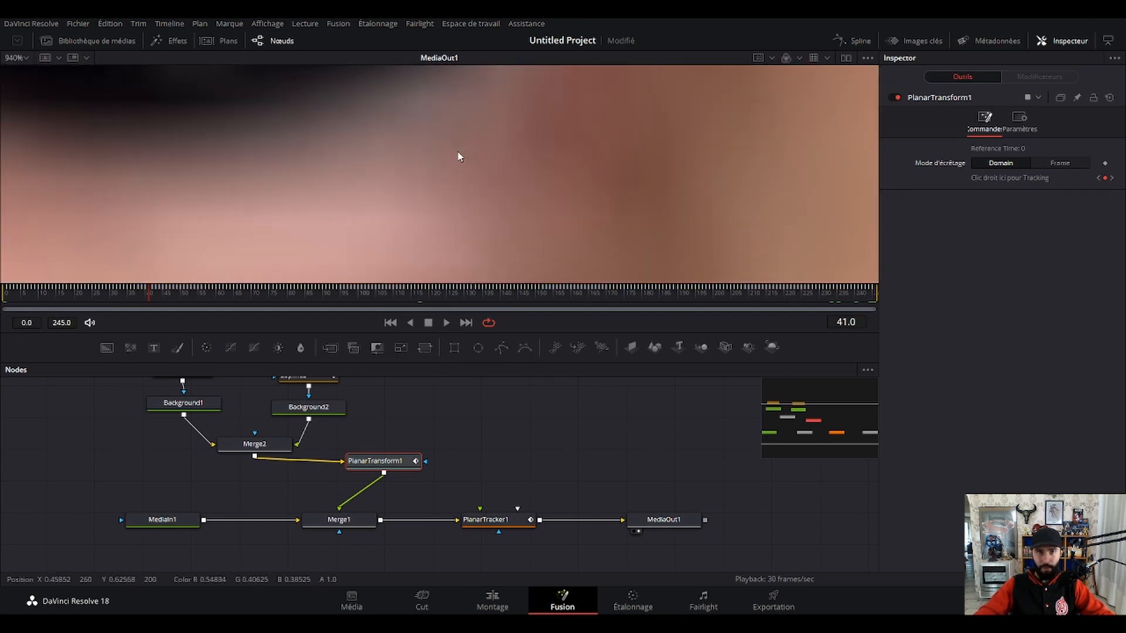
pyautogui.moveTo(451, 114); pyautogui.dragTo(456, 206)
pyautogui.scroll(-4, 415, 259)
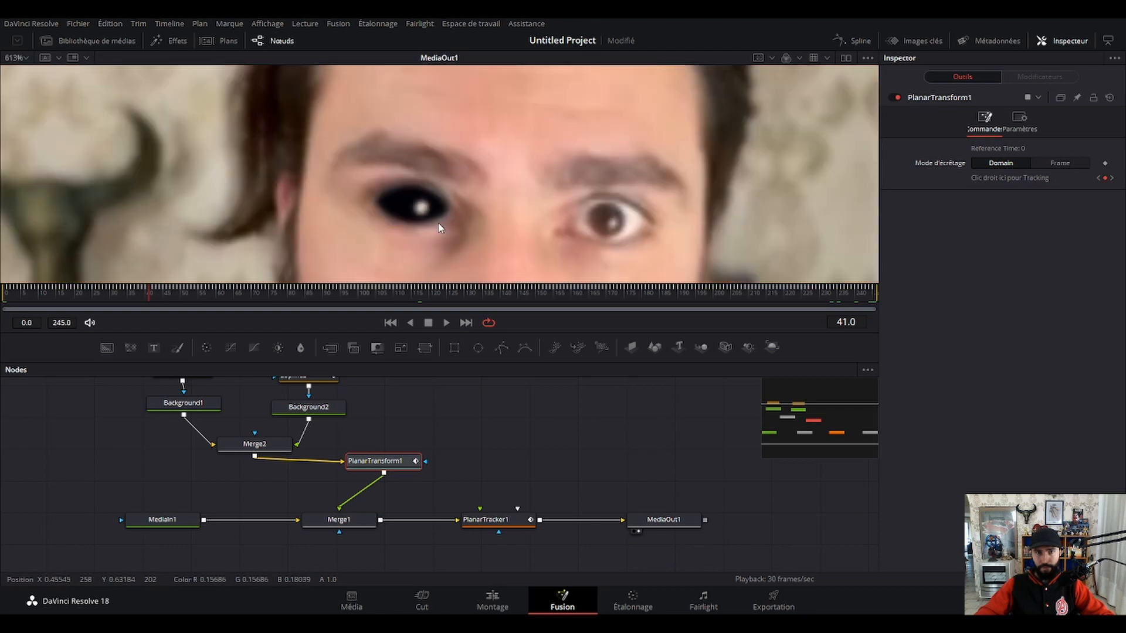
pyautogui.scroll(8, 446, 174)
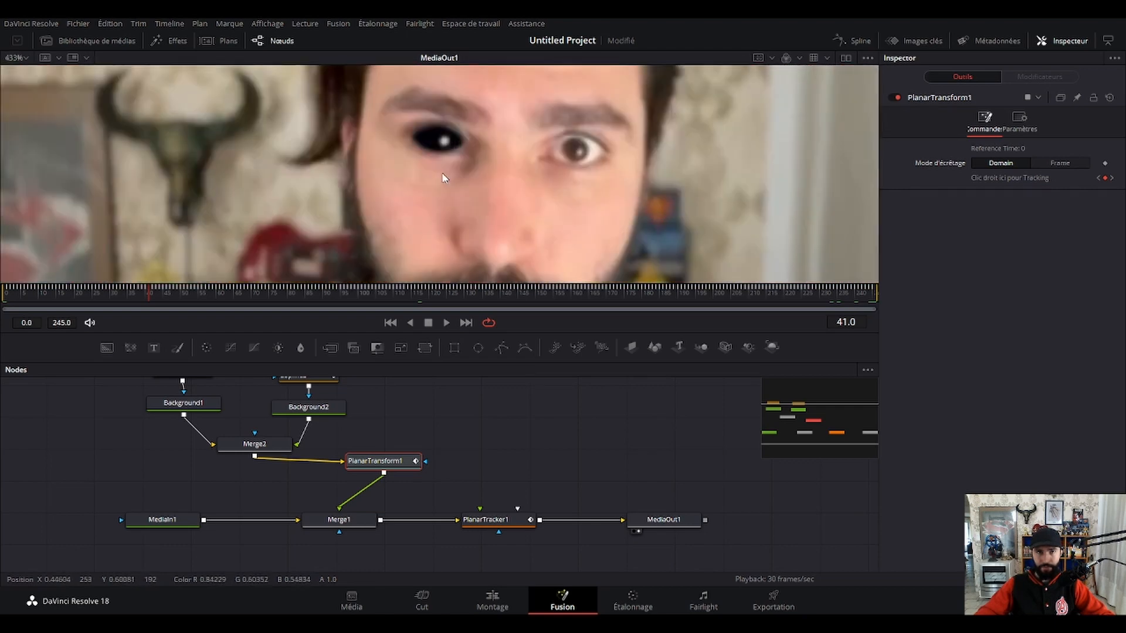
pyautogui.moveTo(476, 156); pyautogui.dragTo(498, 249)
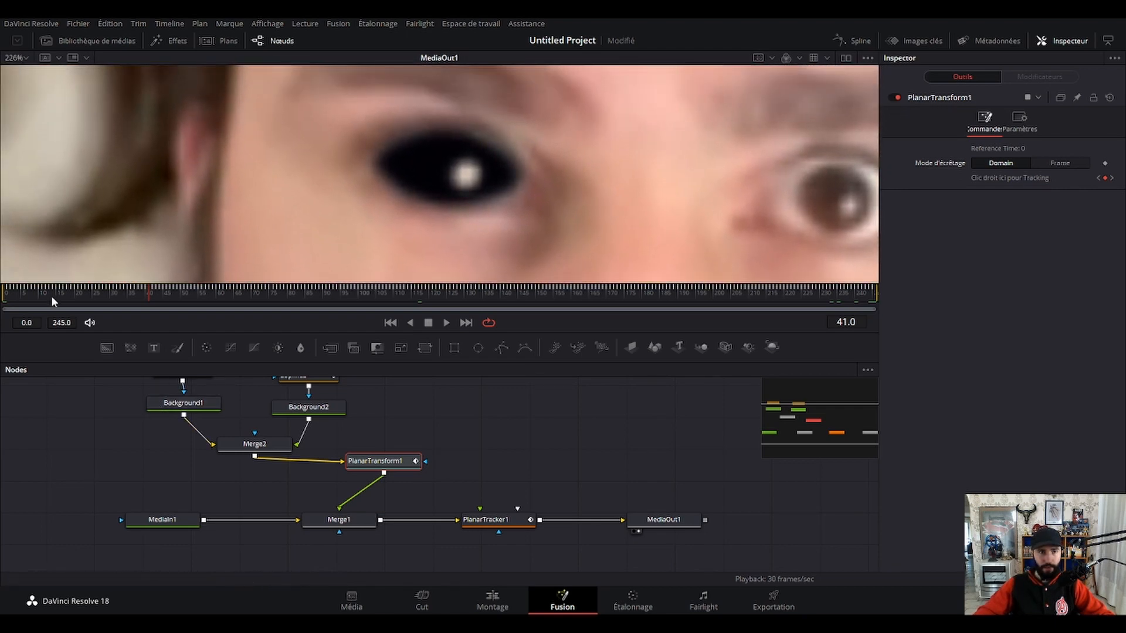
pyautogui.click(16, 299)
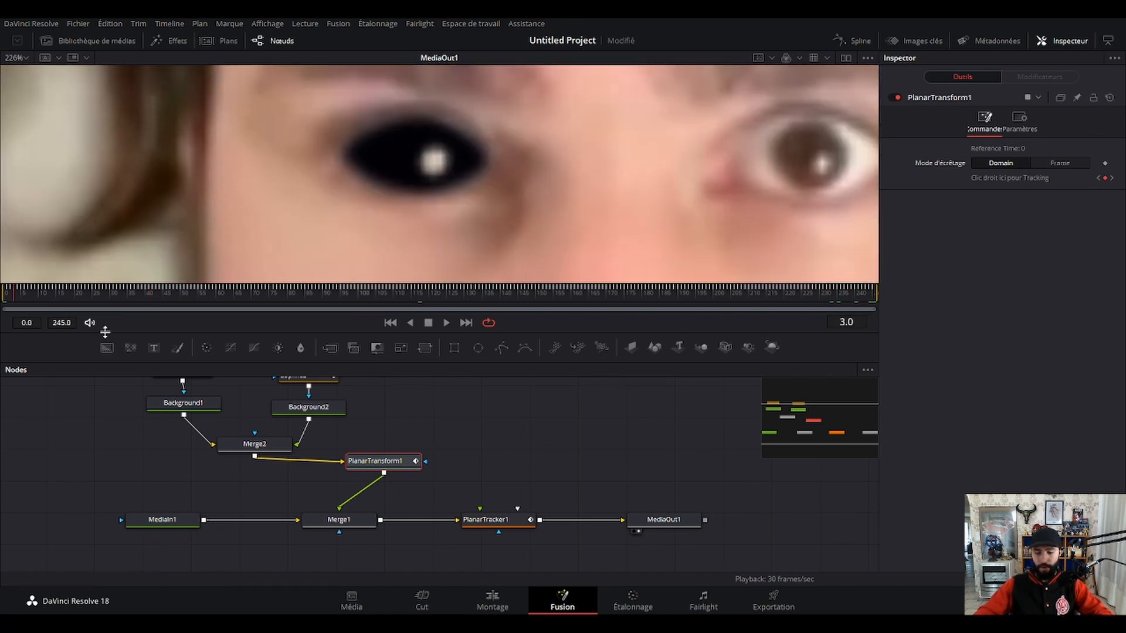
pyautogui.press('space')
pyautogui.press('Right')
pyautogui.press('Right')
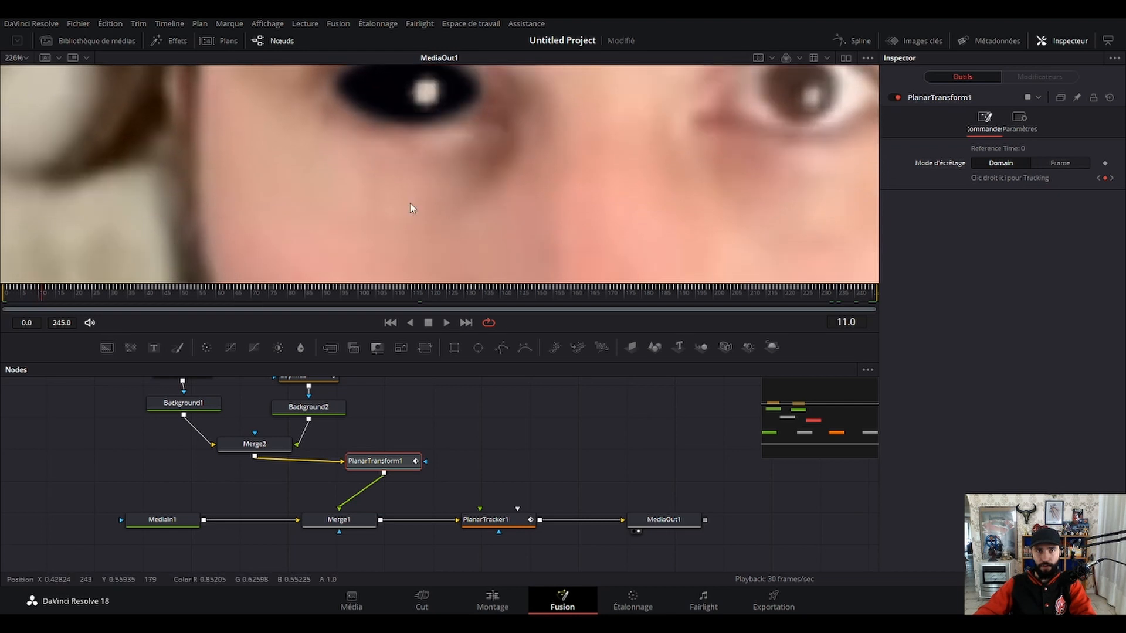
pyautogui.scroll(-4, 427, 191)
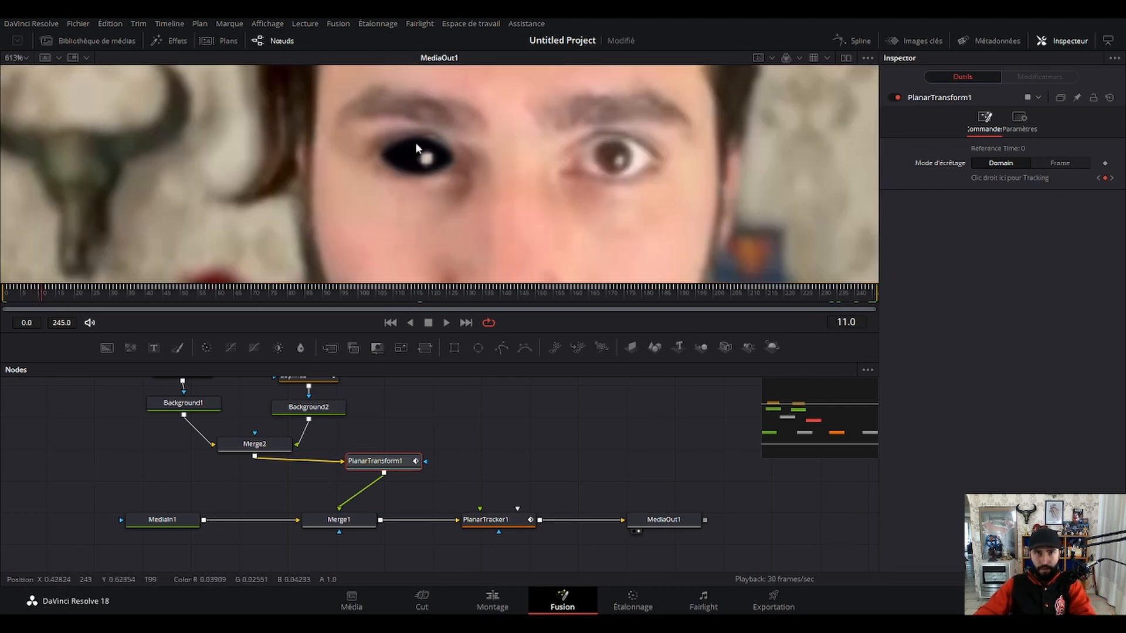
pyautogui.scroll(2, 200, 434)
# Raise the top points of the BSpline1 mask slightly at frame 11 to fit the upper eyelid.
pyautogui.click(193, 439)
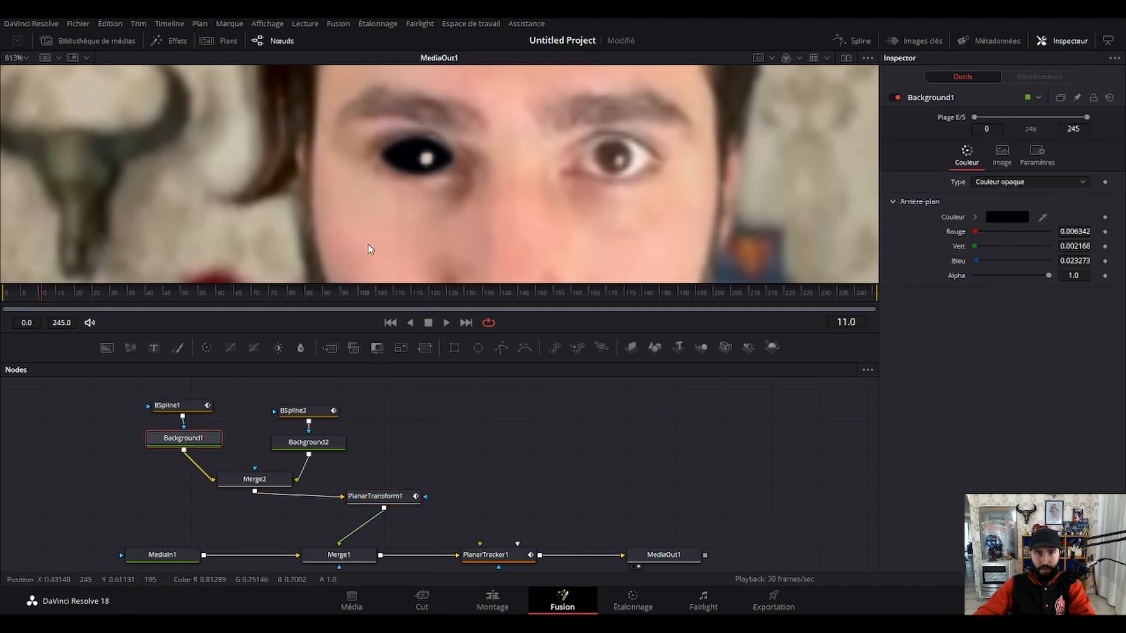
pyautogui.click(182, 405)
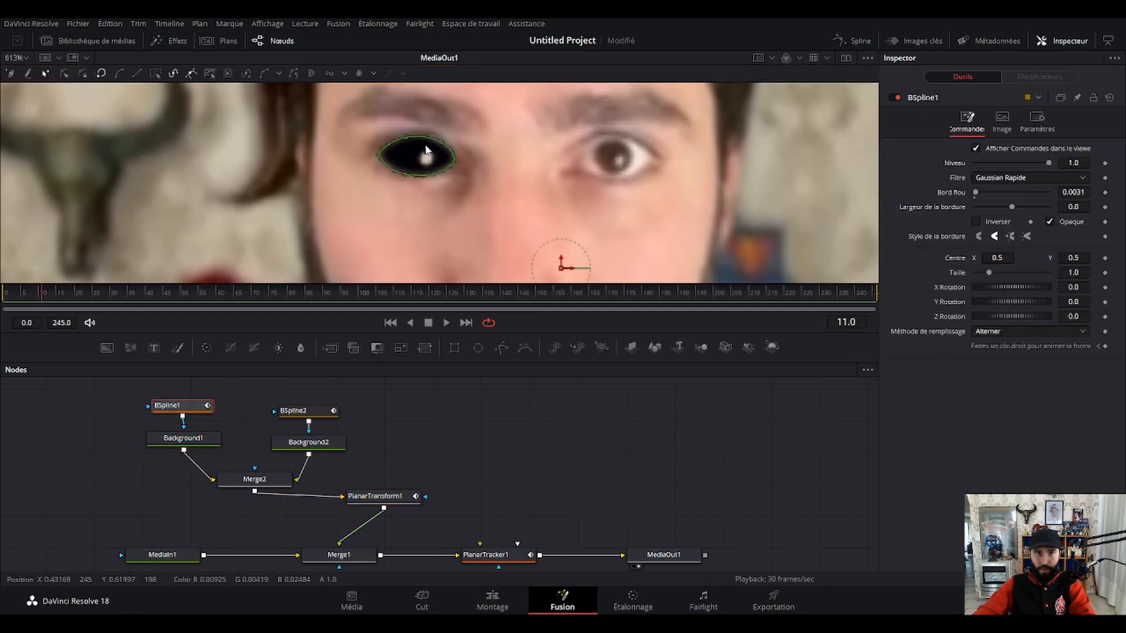
pyautogui.moveTo(424, 143)
pyautogui.mouseDown()
pyautogui.moveTo(430, 151)
pyautogui.moveTo(423, 138)
pyautogui.mouseUp()
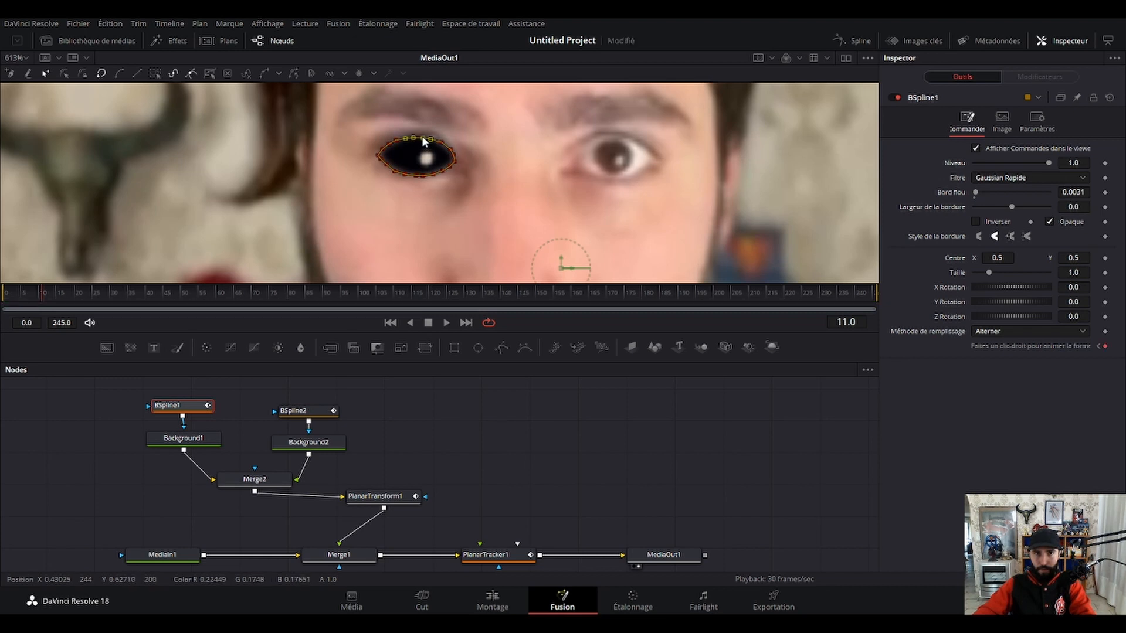
pyautogui.click(576, 488)
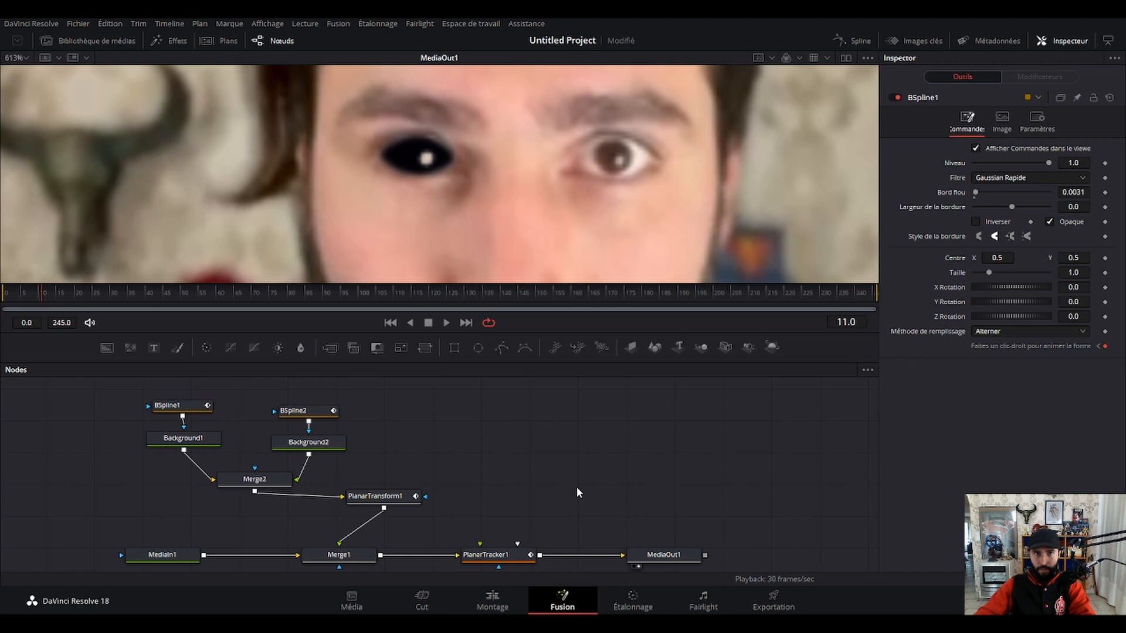
pyautogui.click(191, 408)
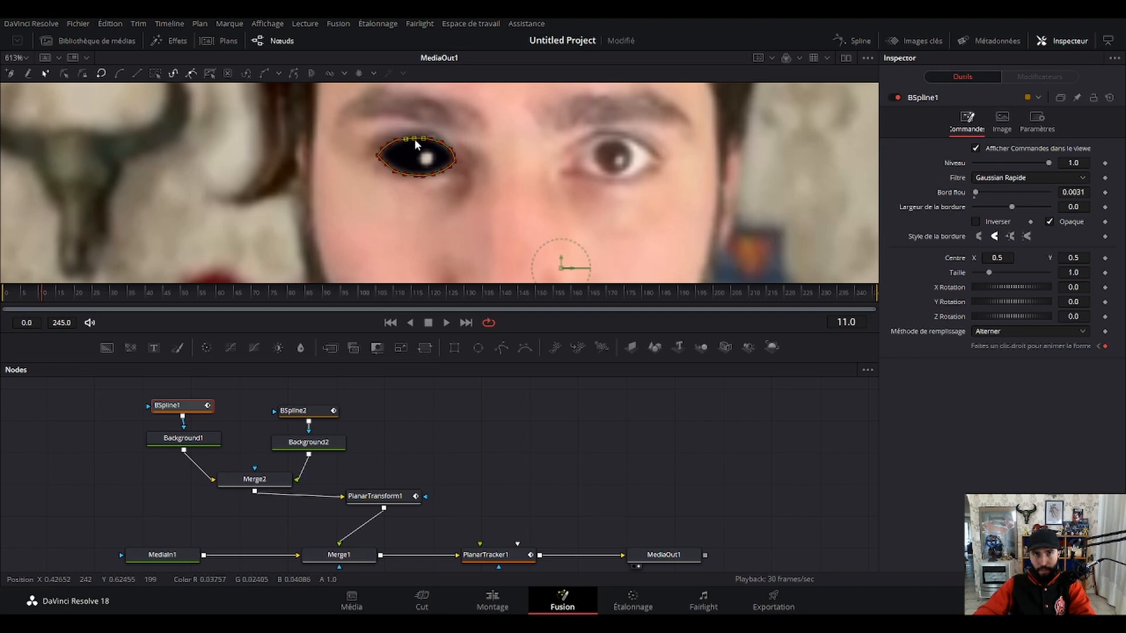
pyautogui.click(431, 141)
pyautogui.click(570, 489)
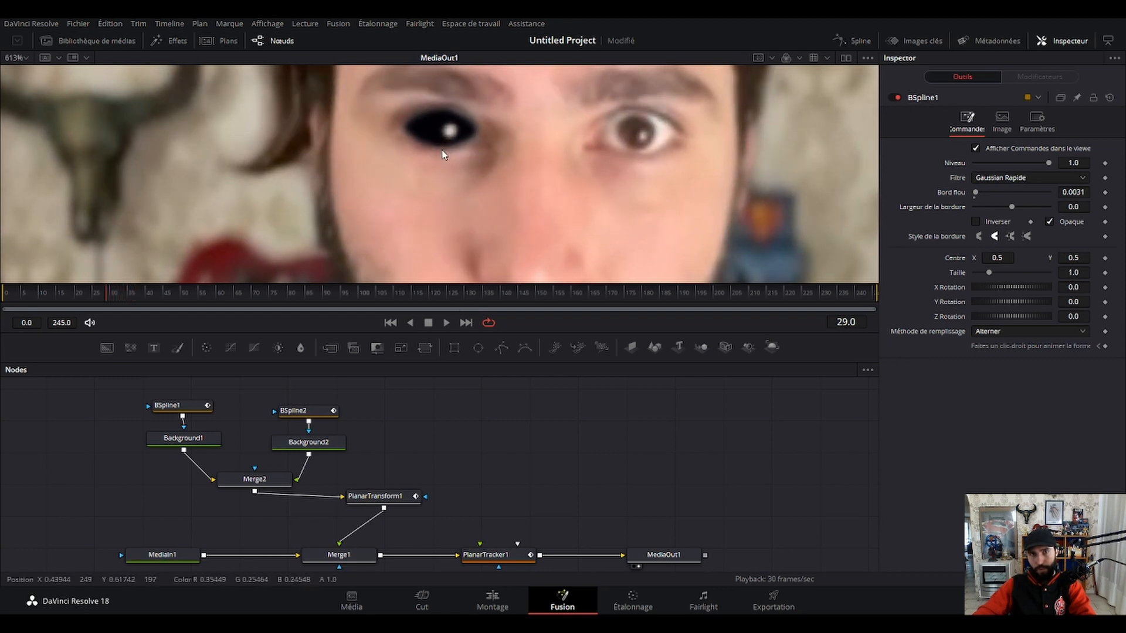
# Step back and forth around frame 29 to compare the black eye's fit with the real eye.
pyautogui.moveTo(451, 133); pyautogui.dragTo(464, 178)
pyautogui.press('Left')
pyautogui.press('Left')
pyautogui.press('Left')
pyautogui.press('Right')
pyautogui.press('Right')
pyautogui.press('Right')
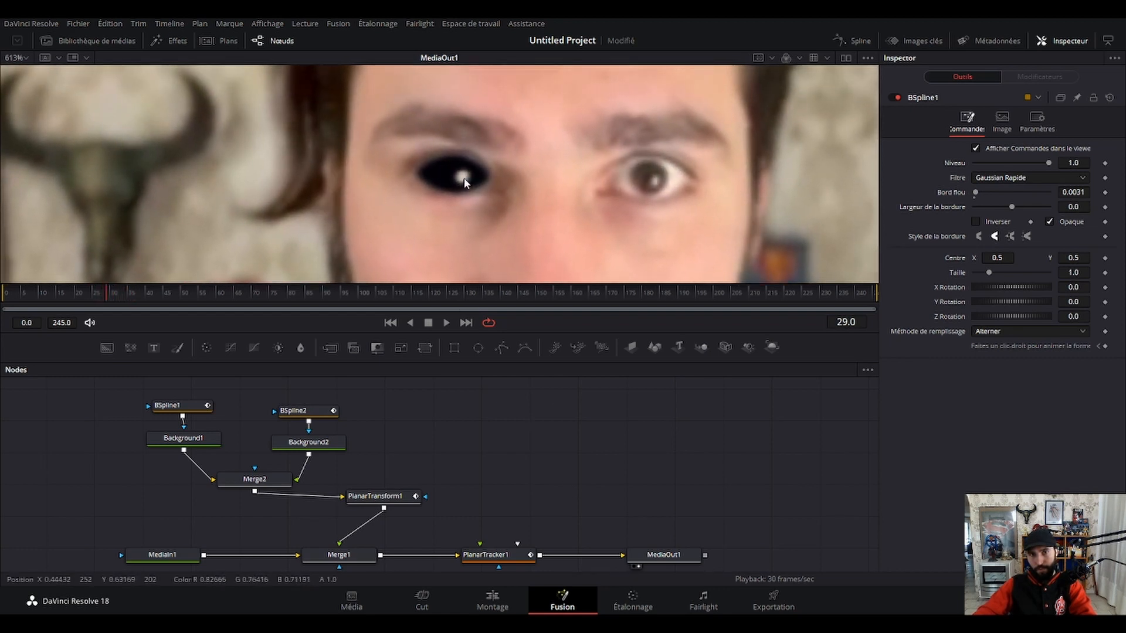
# Advance to frame 31 and adjust the BSpline1 mask's points slightly to fit the eye's outline.
pyautogui.press('Right')
pyautogui.press('Right')
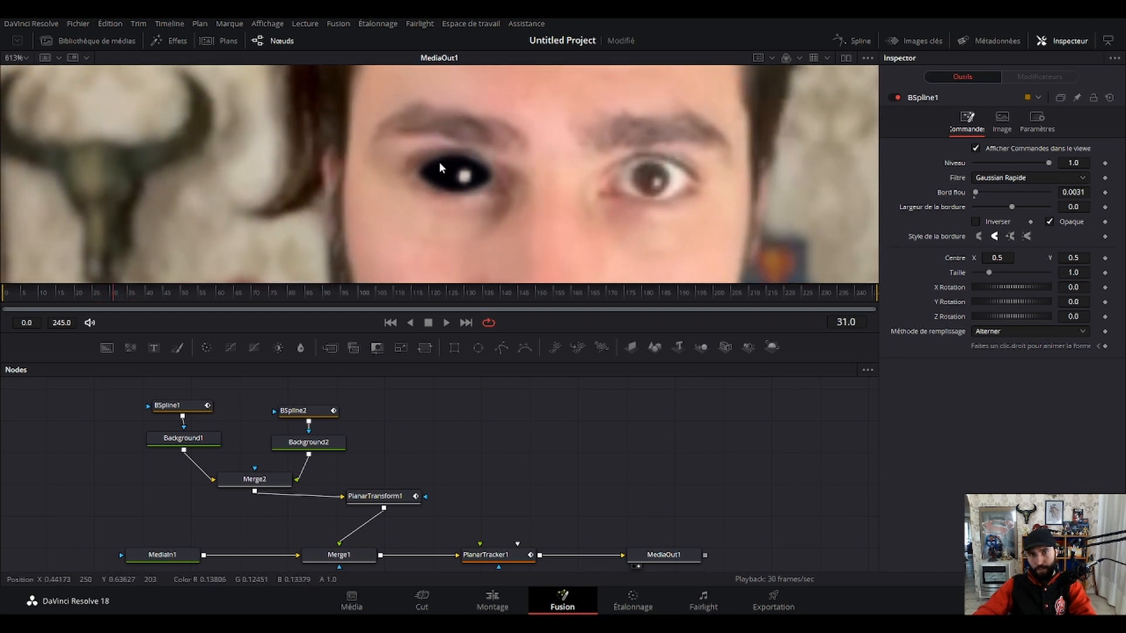
pyautogui.click(183, 410)
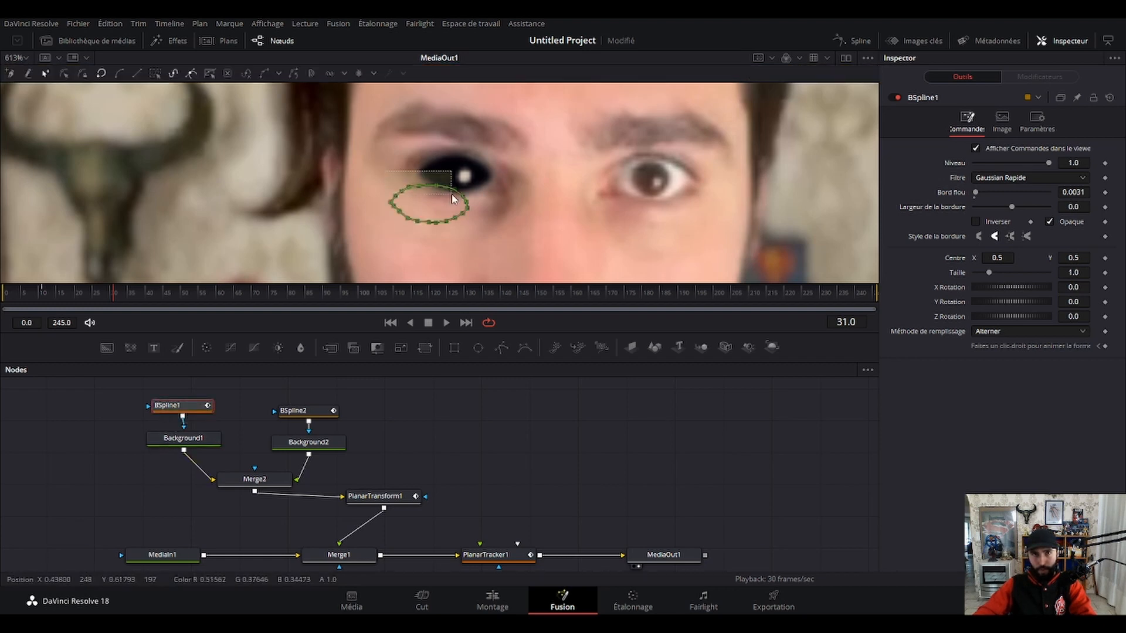
pyautogui.moveTo(452, 198); pyautogui.dragTo(452, 196)
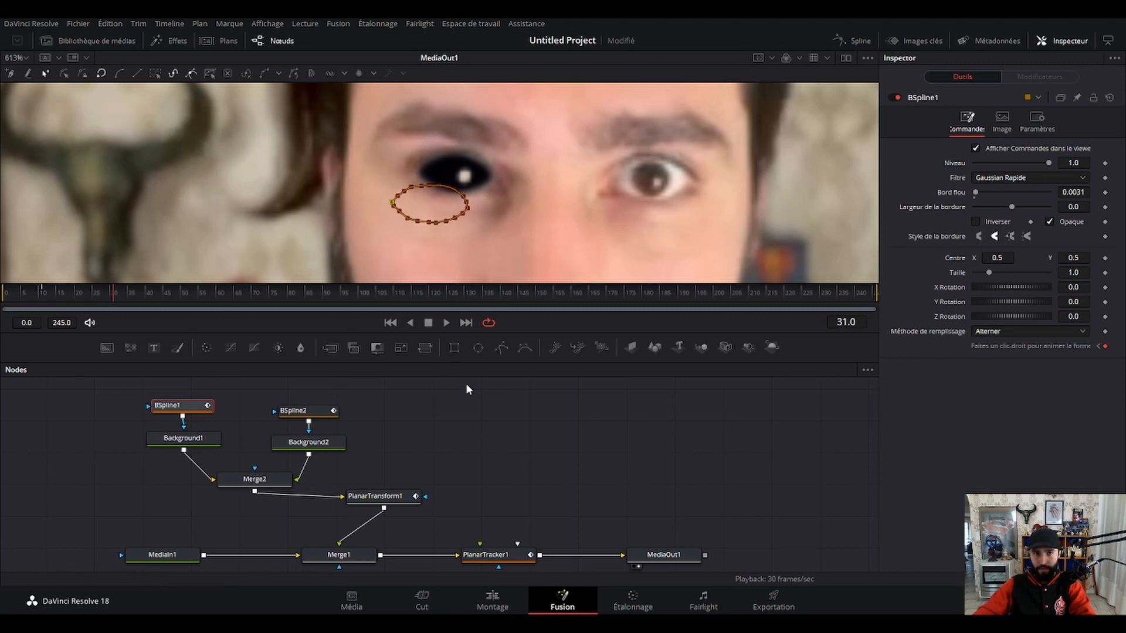
pyautogui.click(488, 404)
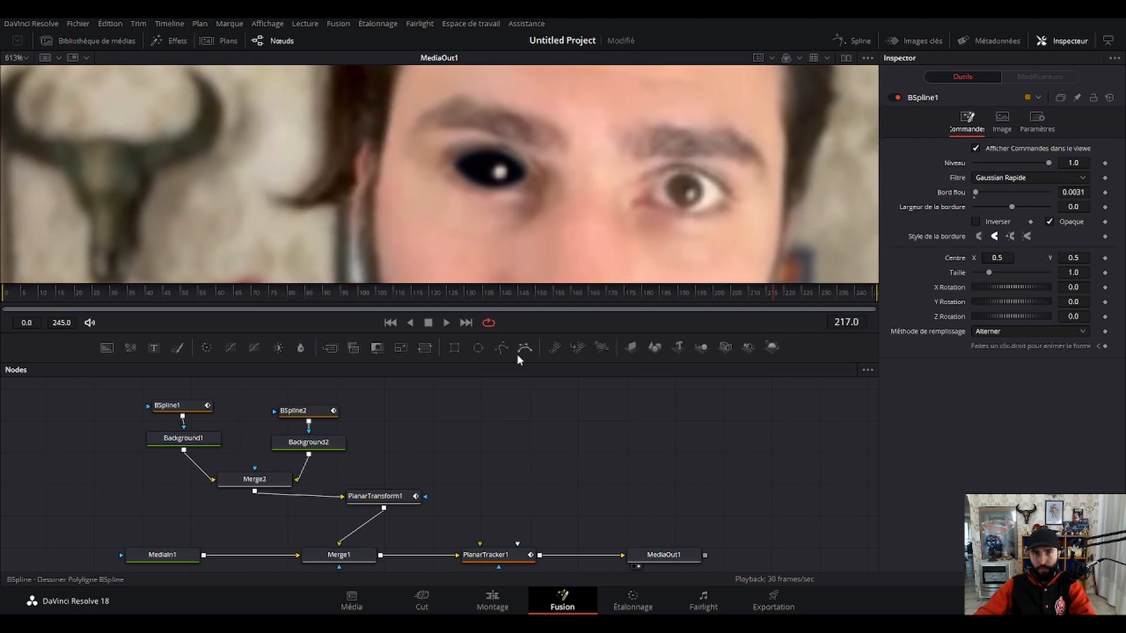
# Play on to the end of the clip and adjust the BSpline1 mask's upper inner-corner points at frame 240.
pyautogui.press('space')
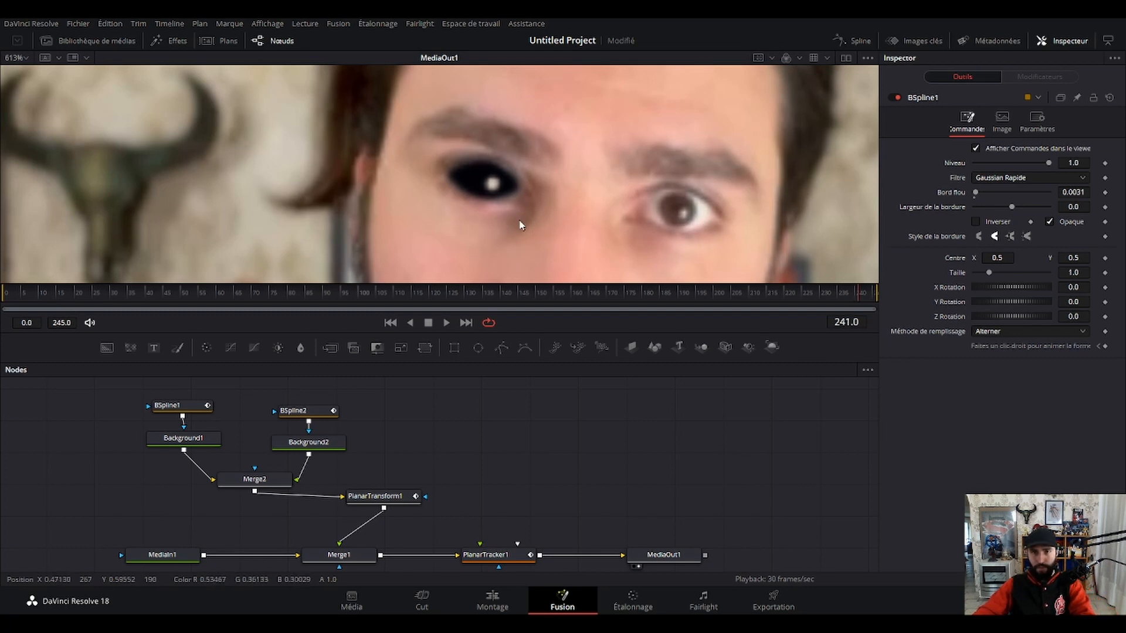
pyautogui.click(170, 405)
pyautogui.press('Left')
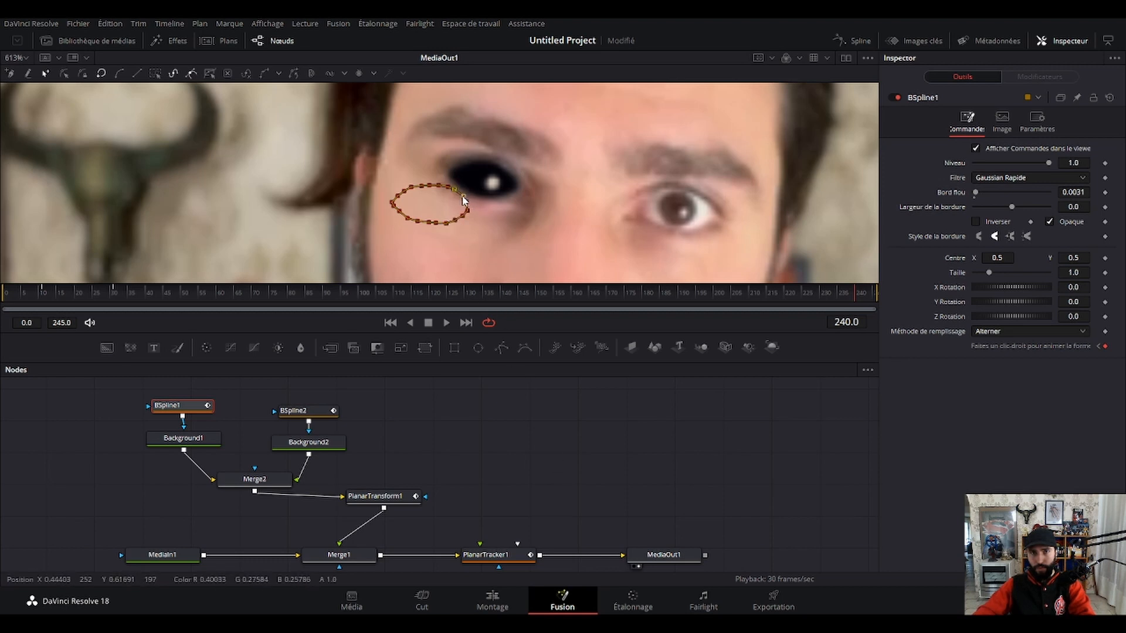
pyautogui.click(571, 474)
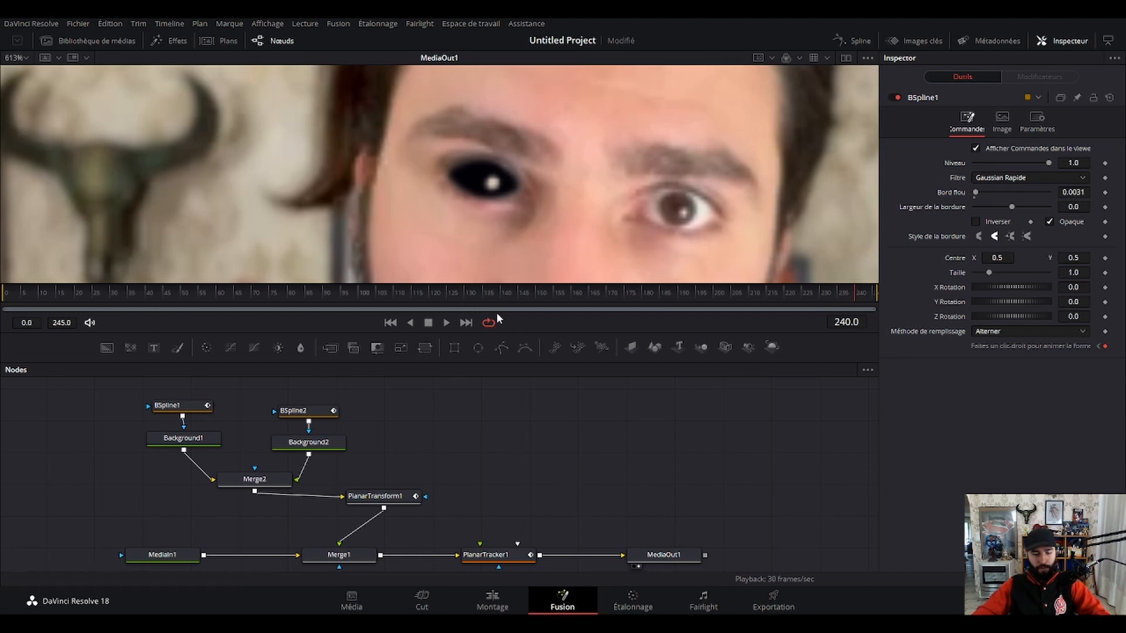
# Play the composite back from the start, checking the black eye in the full image and up close.
pyautogui.scroll(-2, 531, 190)
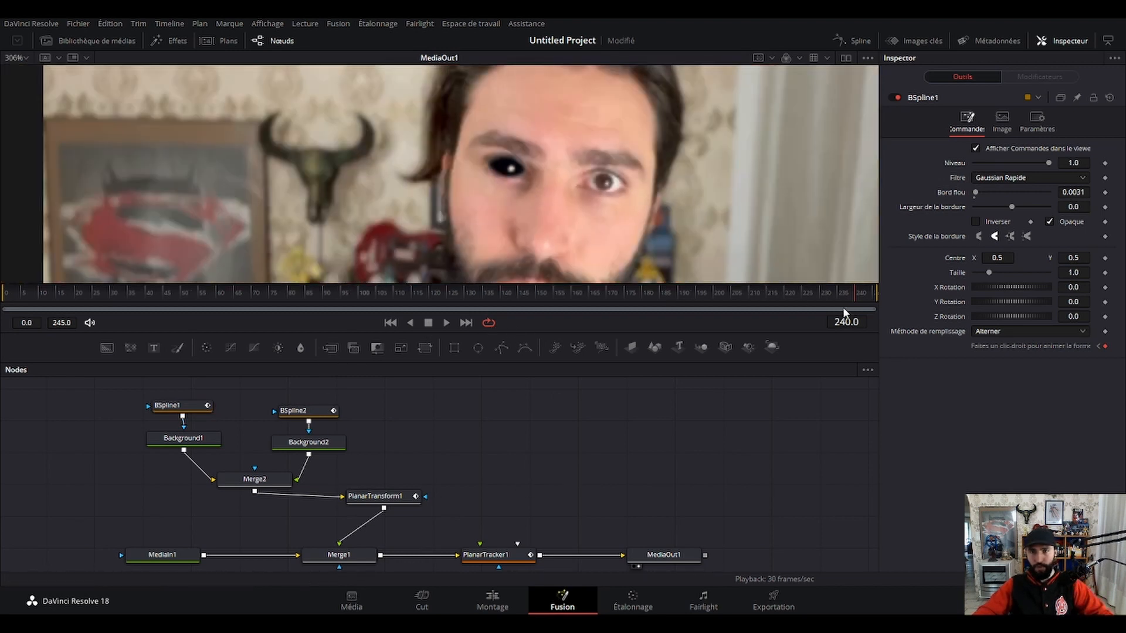
pyautogui.moveTo(845, 302); pyautogui.dragTo(2, 312)
pyautogui.press('space')
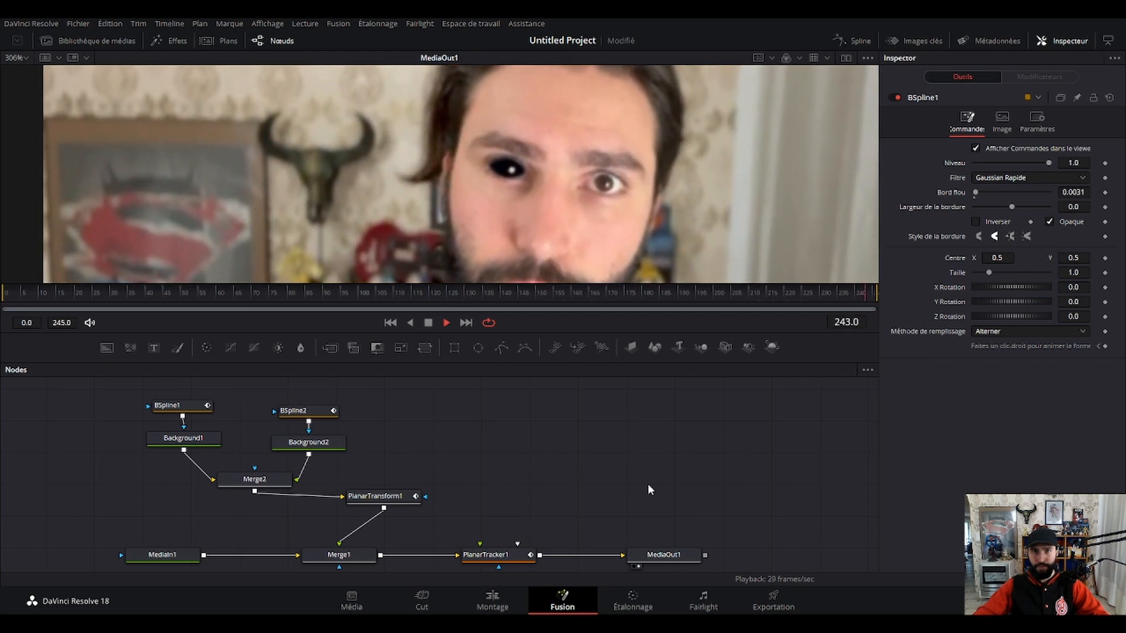
pyautogui.scroll(-5, 606, 229)
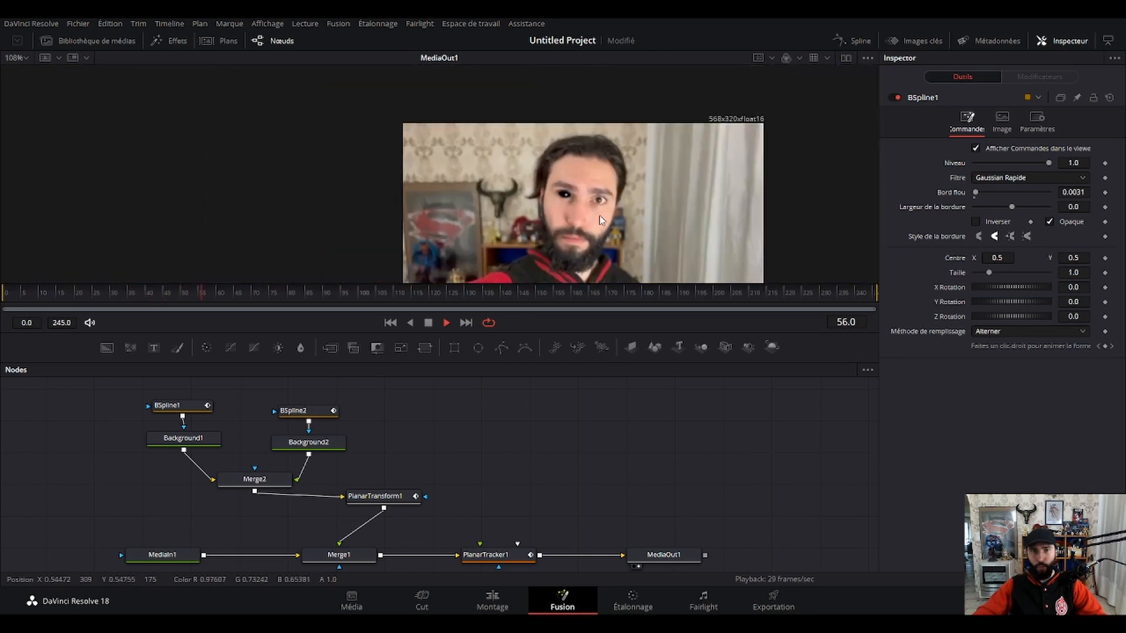
pyautogui.moveTo(538, 200); pyautogui.dragTo(528, 191)
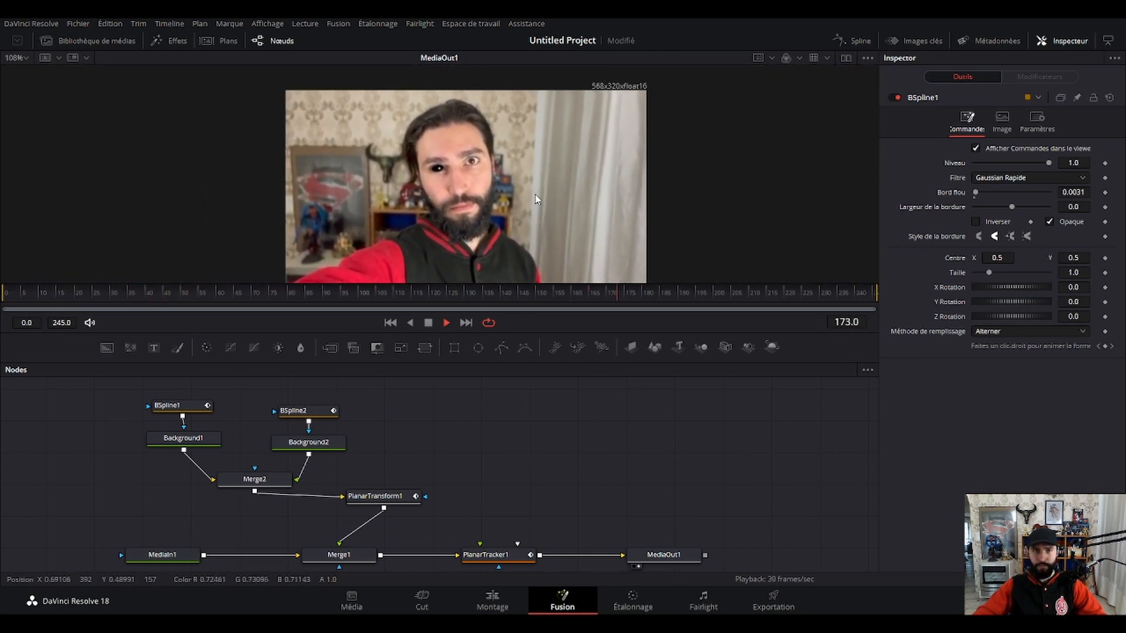
pyautogui.scroll(2, 463, 188)
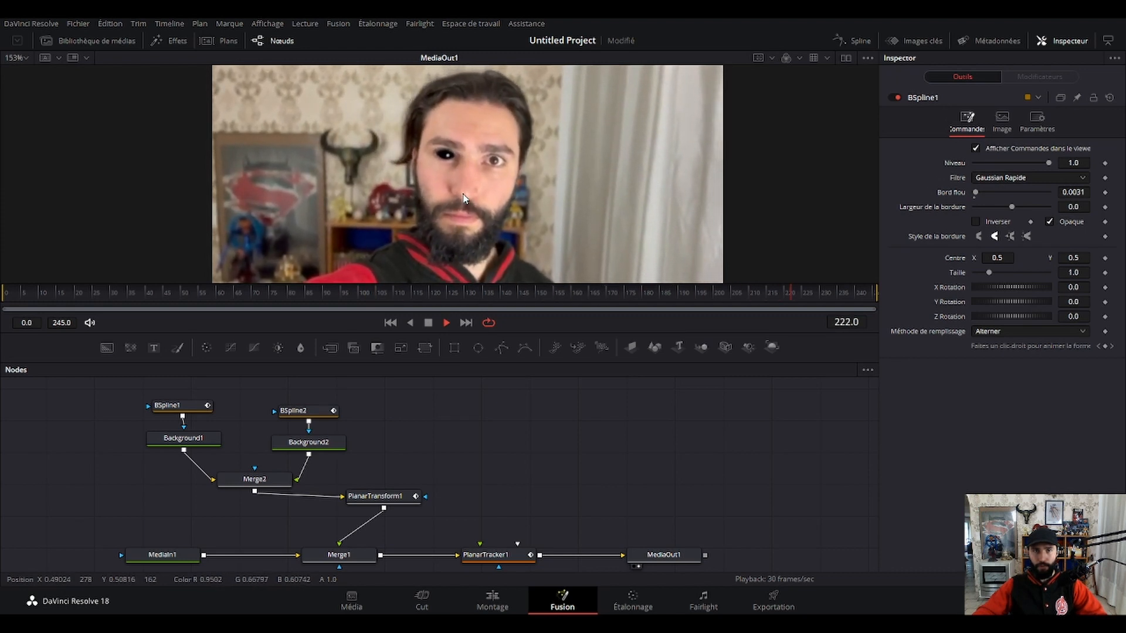
pyautogui.scroll(8, 444, 202)
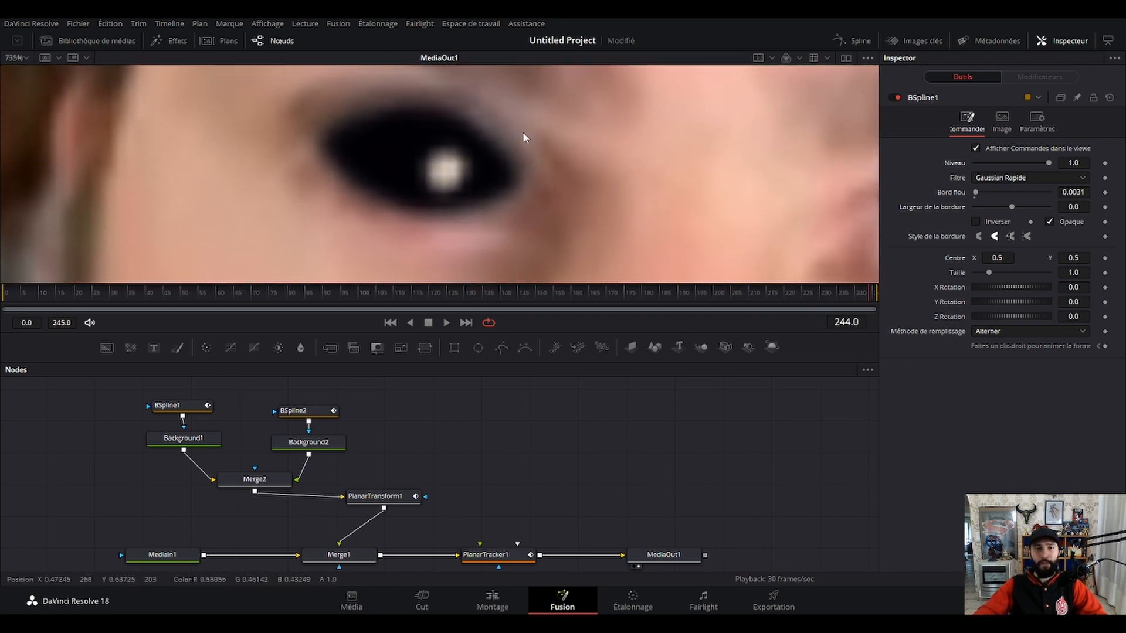
# Shift the whole BSpline1 mask horizontally at frame 0 to a centre X of 0.514084.
pyautogui.click(182, 406)
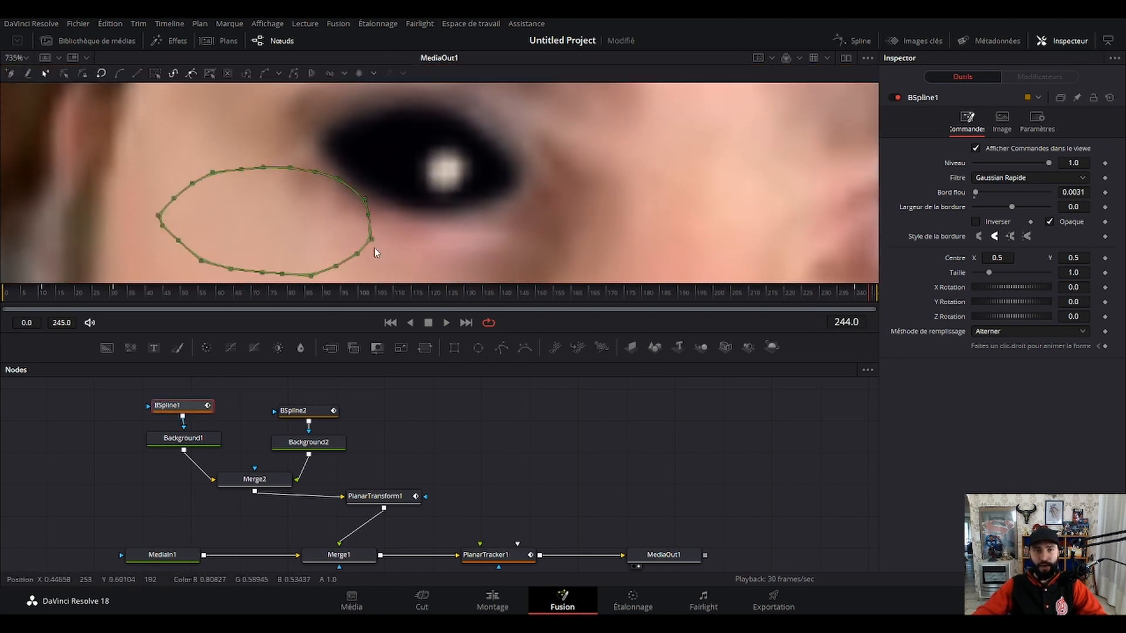
pyautogui.moveTo(445, 243); pyautogui.dragTo(471, 217)
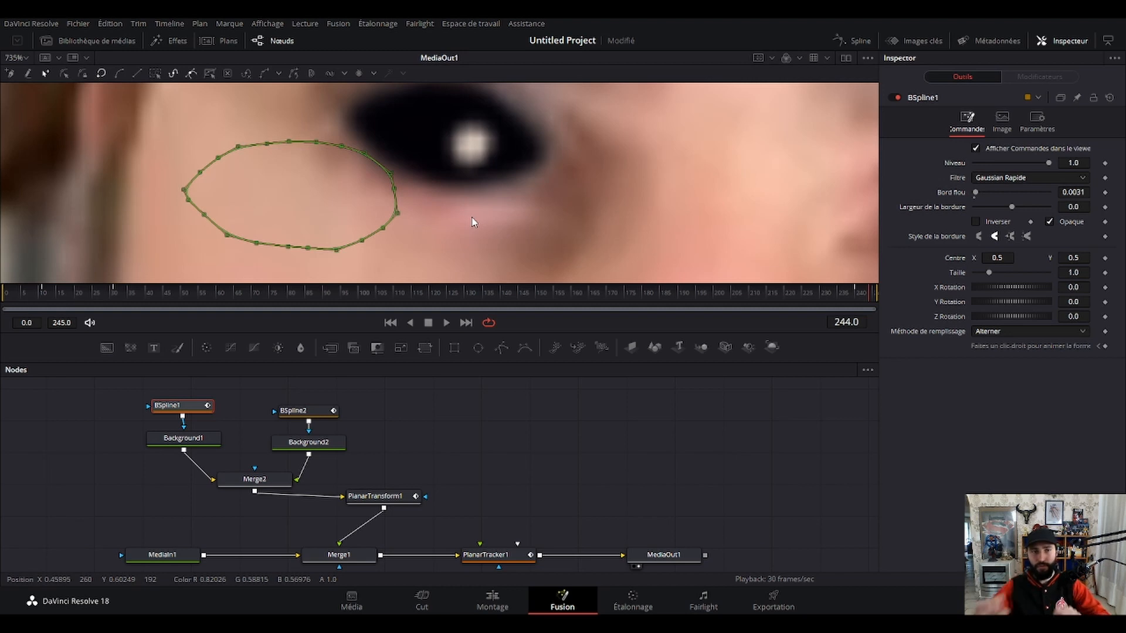
pyautogui.click(23, 293)
pyautogui.click(6, 293)
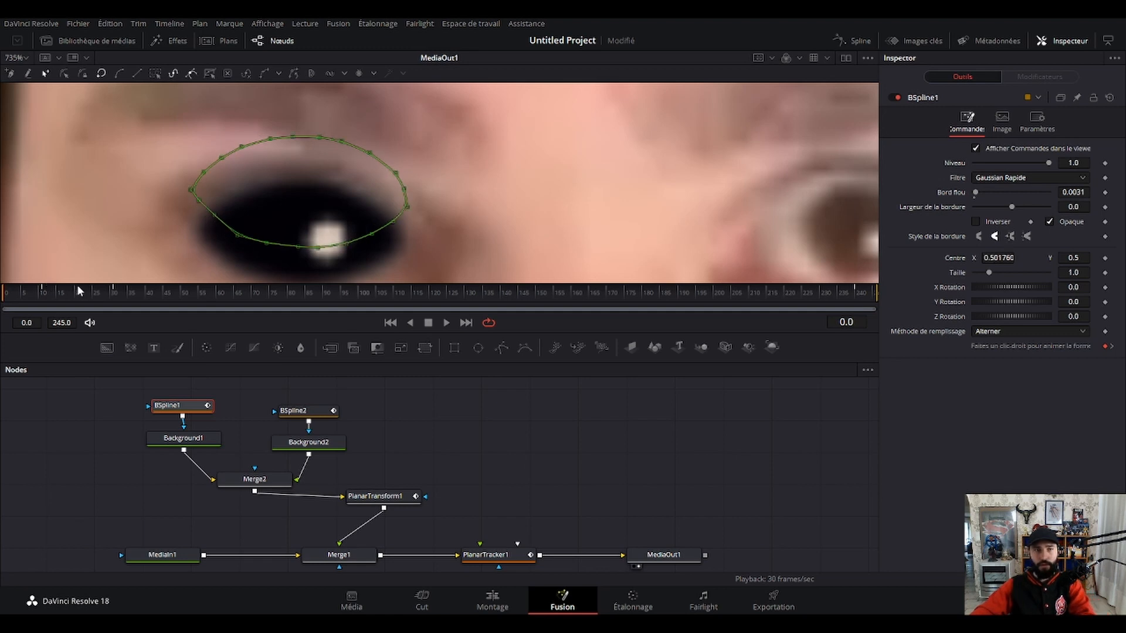
pyautogui.press('Right')
pyautogui.press('Right')
pyautogui.press('Right')
pyautogui.press('Right')
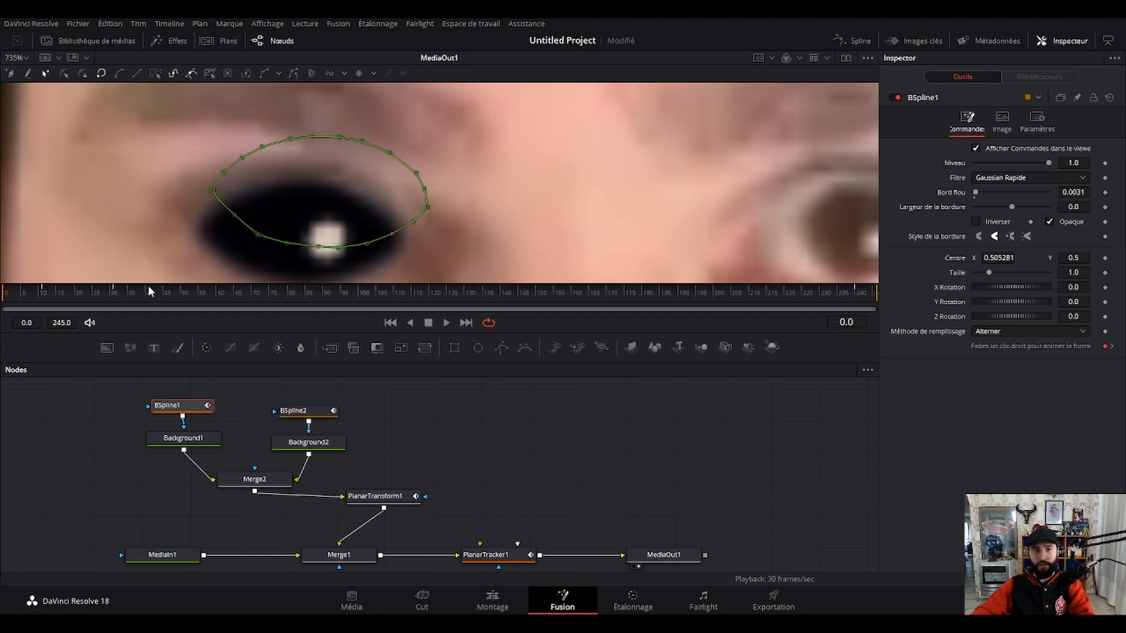
pyautogui.press('Right')
pyautogui.press('Right')
pyautogui.press('Right')
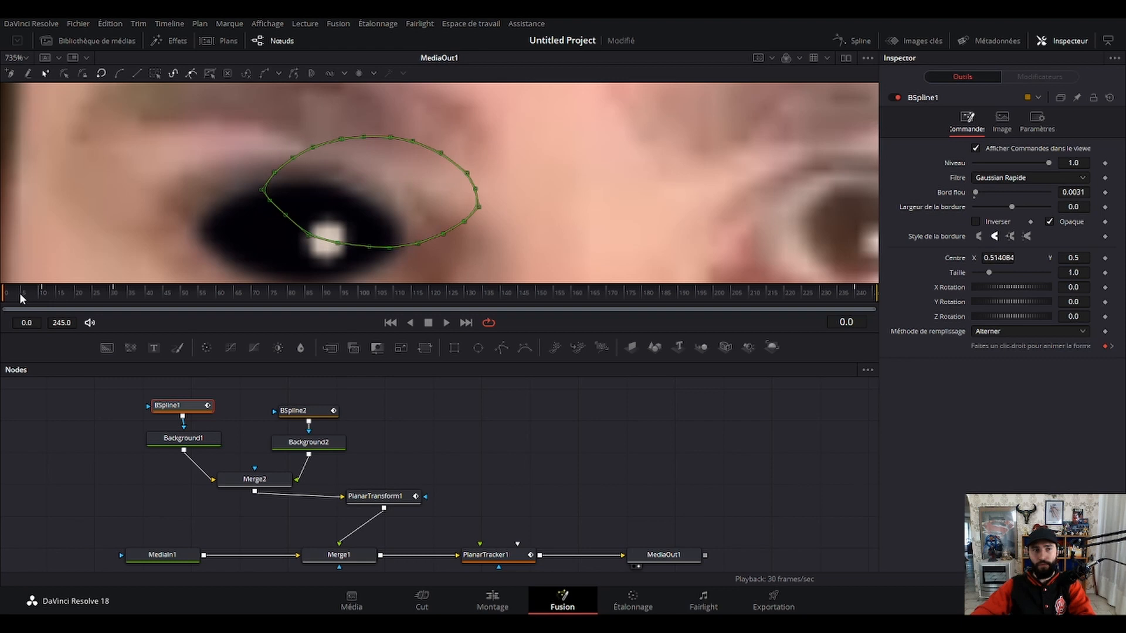
# Move to frame 5, open a second viewer and display Background1 in it beside the MediaOut1 composite.
pyautogui.click(19, 293)
pyautogui.click(22, 293)
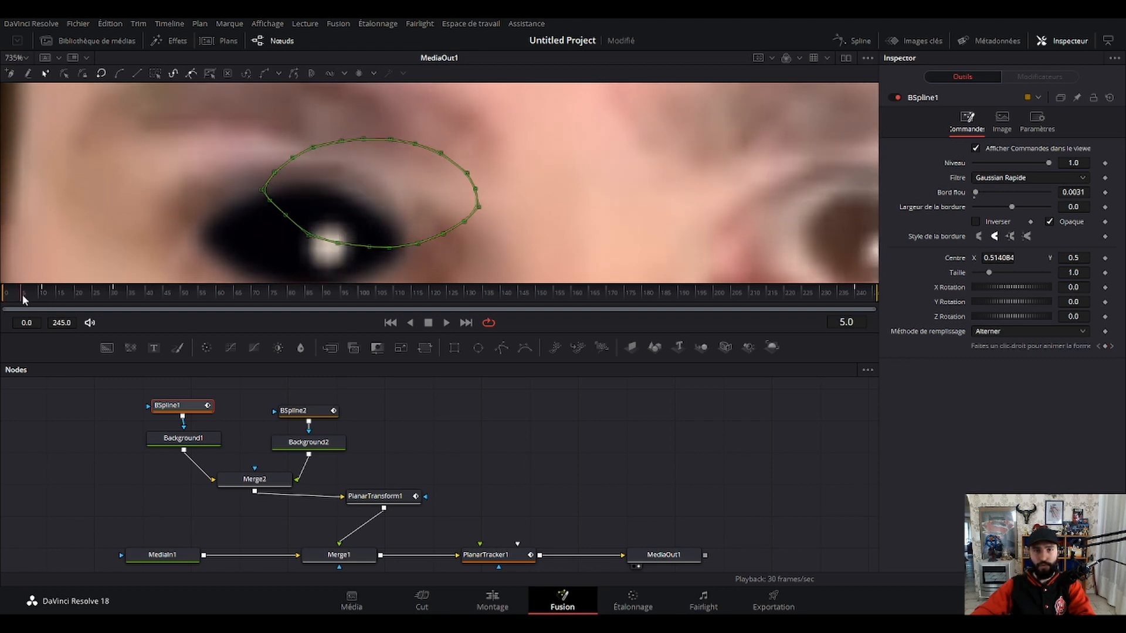
pyautogui.scroll(-1, 363, 240)
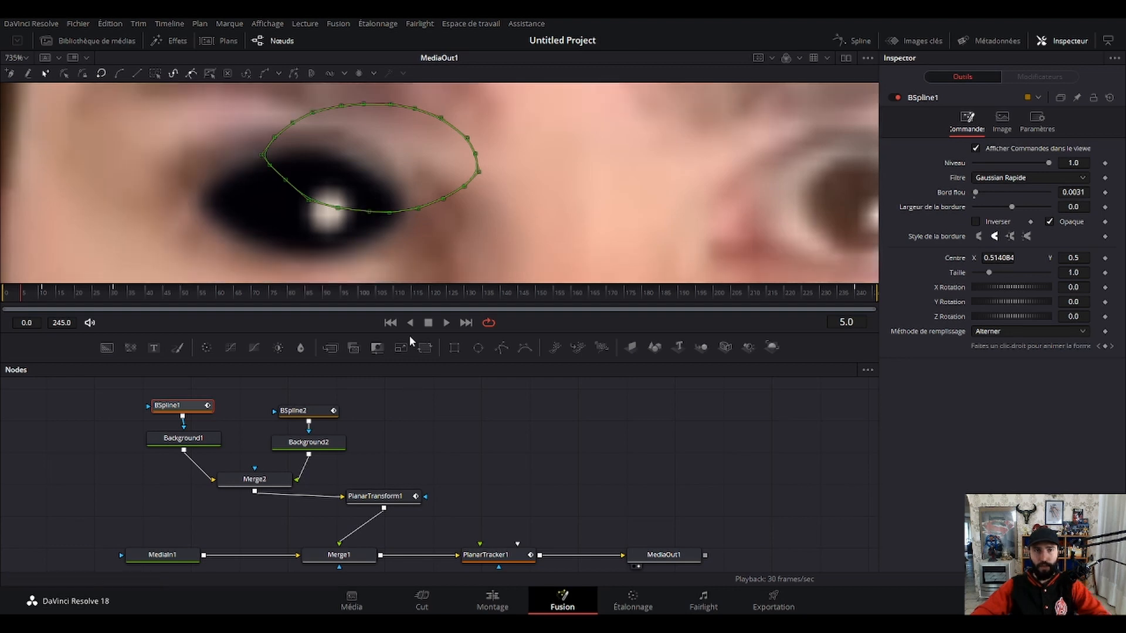
pyautogui.click(846, 58)
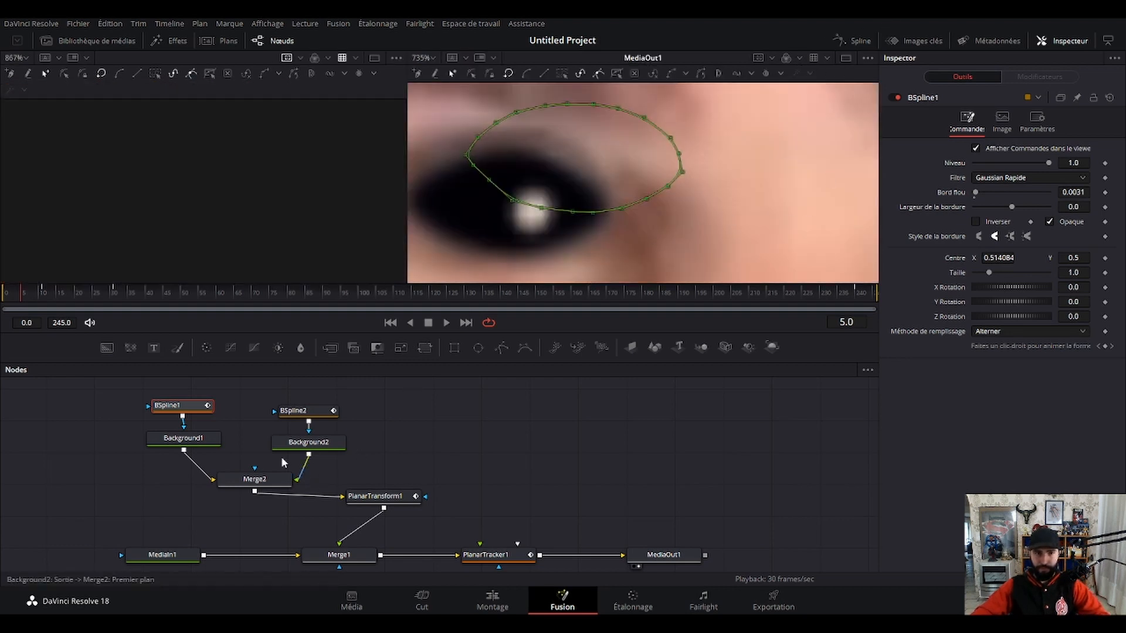
pyautogui.click(153, 449)
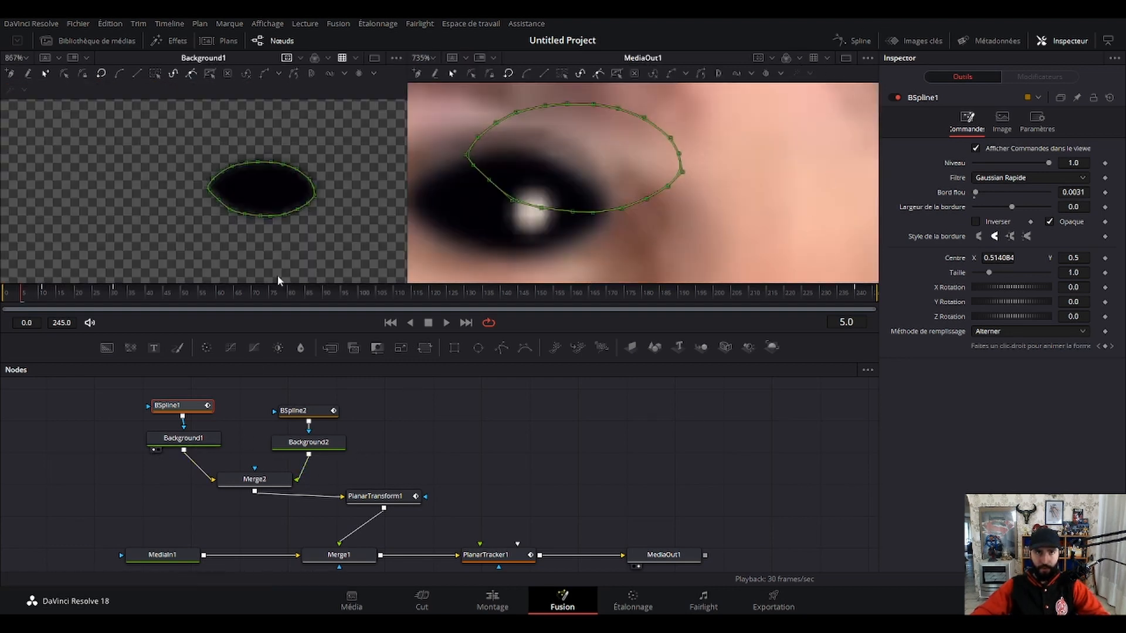
pyautogui.moveTo(606, 196); pyautogui.dragTo(636, 188)
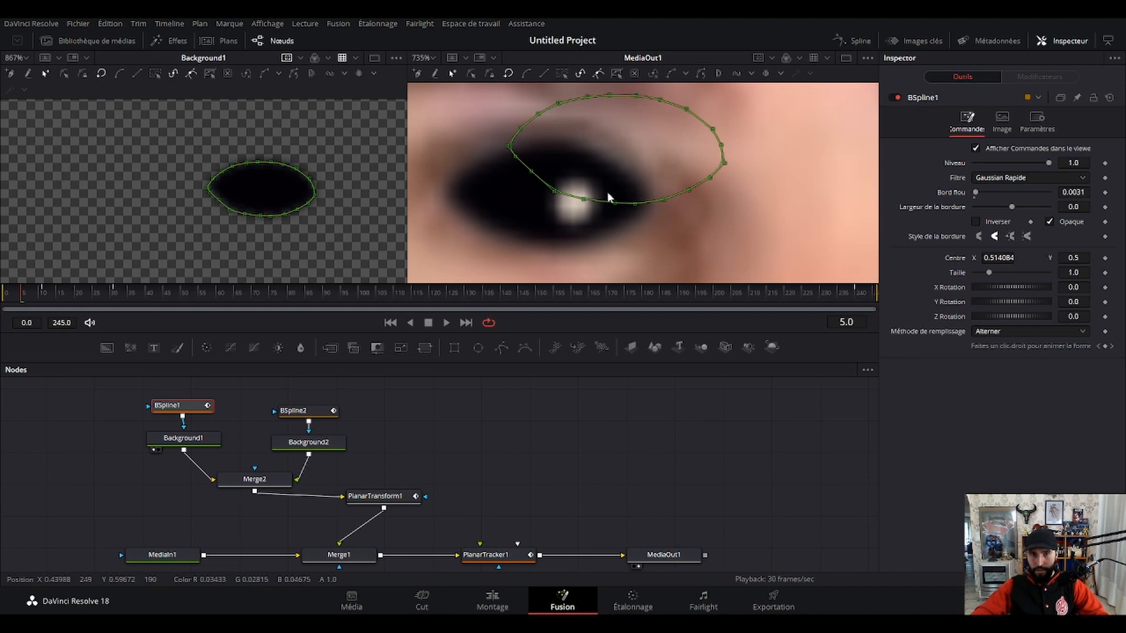
pyautogui.scroll(-2, 609, 194)
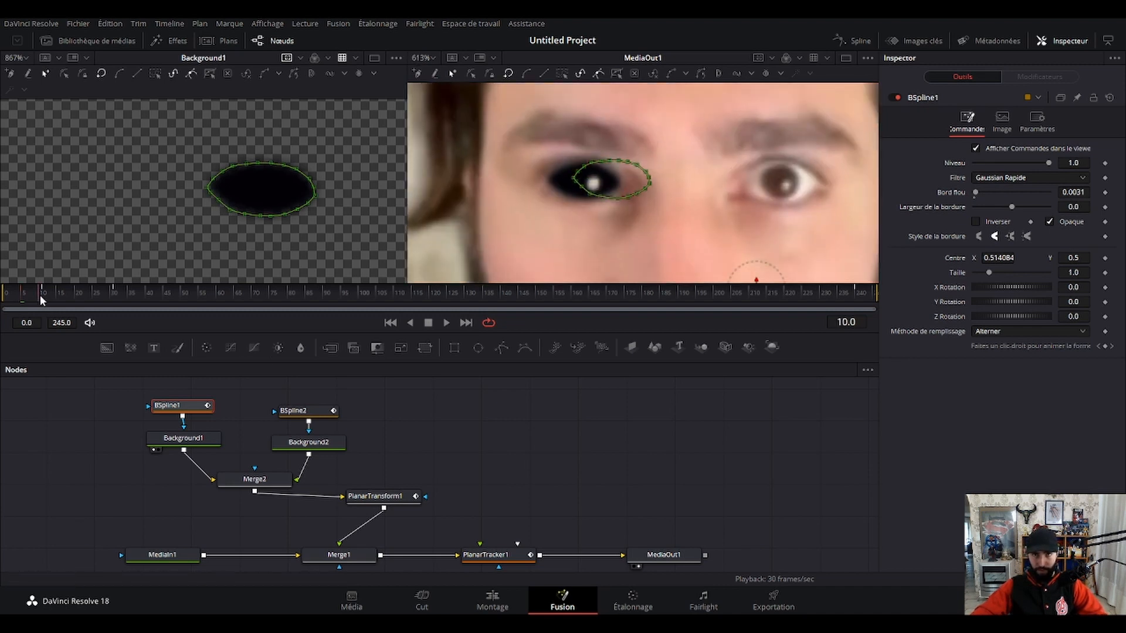
pyautogui.click(349, 404)
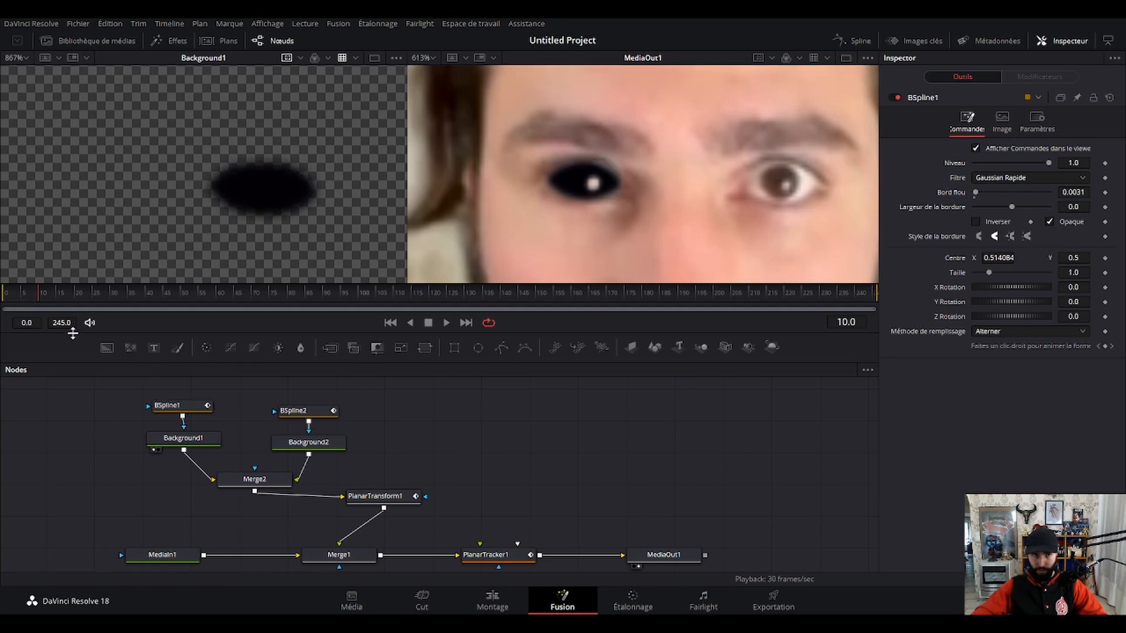
# Adjust the upper points of the BSpline1 mask at frame 15 in the Background1 view to follow the eyelid.
pyautogui.click(58, 295)
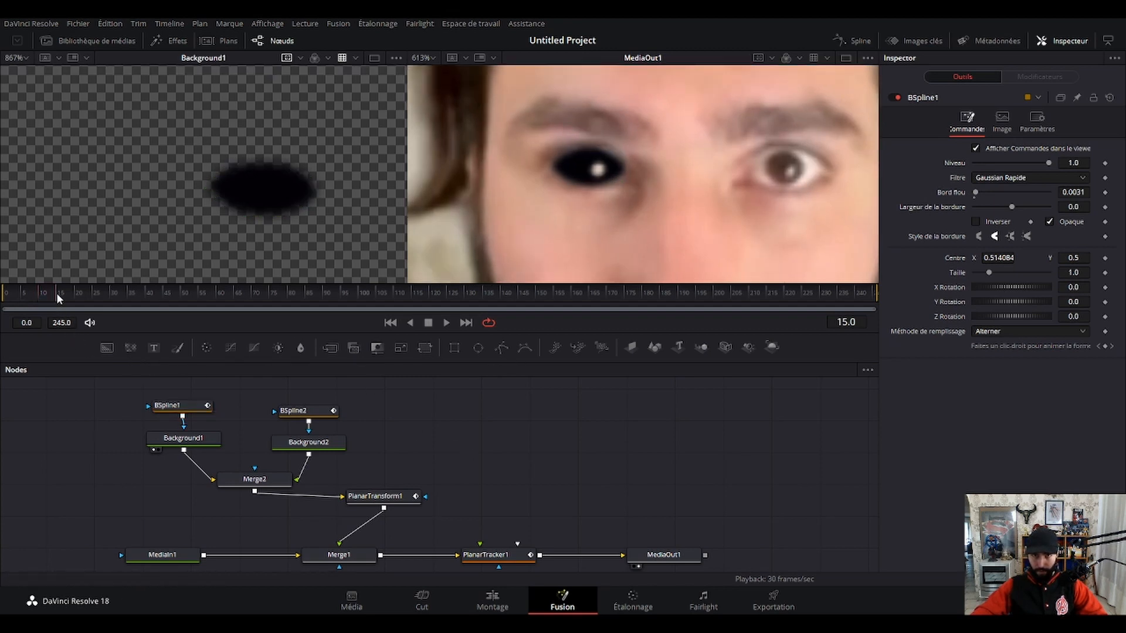
pyautogui.click(168, 405)
pyautogui.click(258, 163)
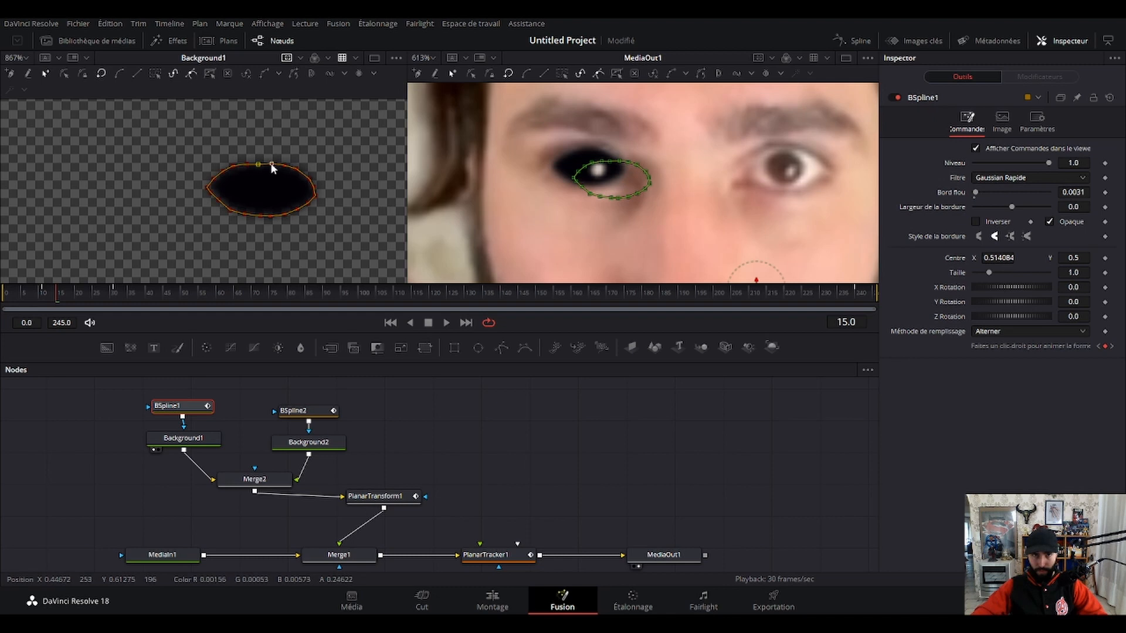
pyautogui.click(271, 165)
pyautogui.click(299, 171)
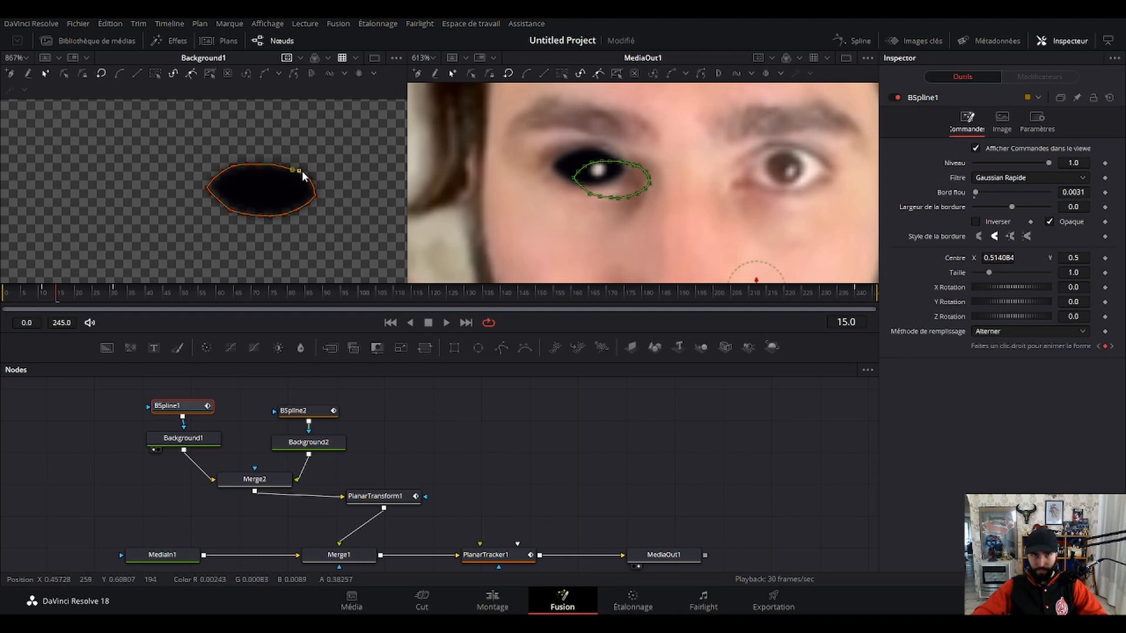
pyautogui.click(518, 404)
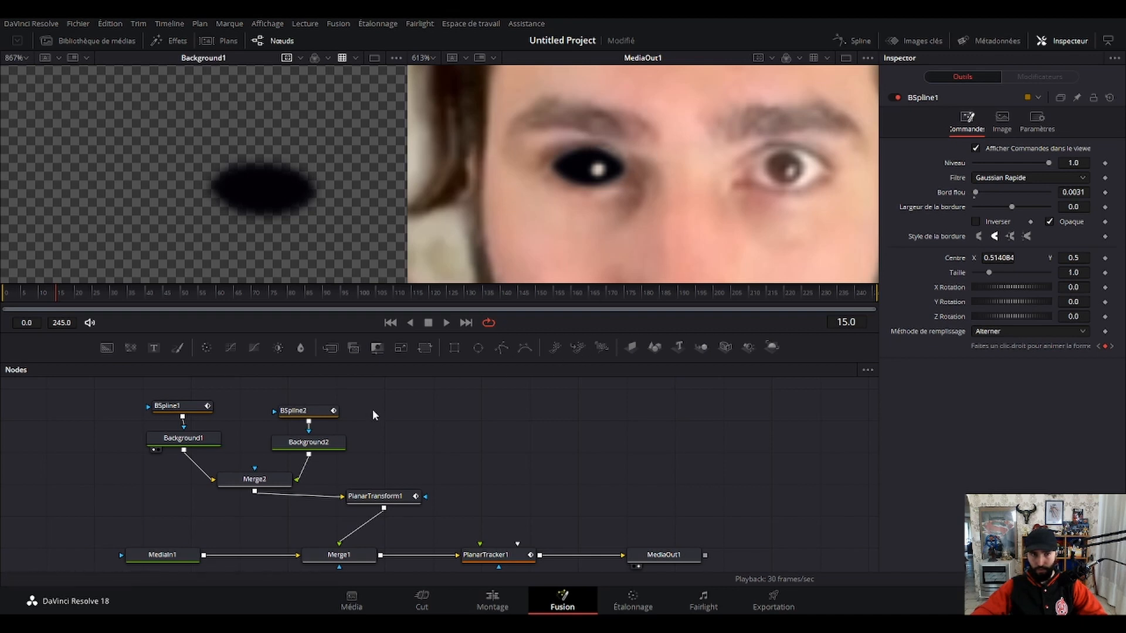
# Advance to frame 25 and adjust the BSpline1 mask's lower inner-corner points in the Background1 view.
pyautogui.moveTo(73, 295); pyautogui.dragTo(76, 295)
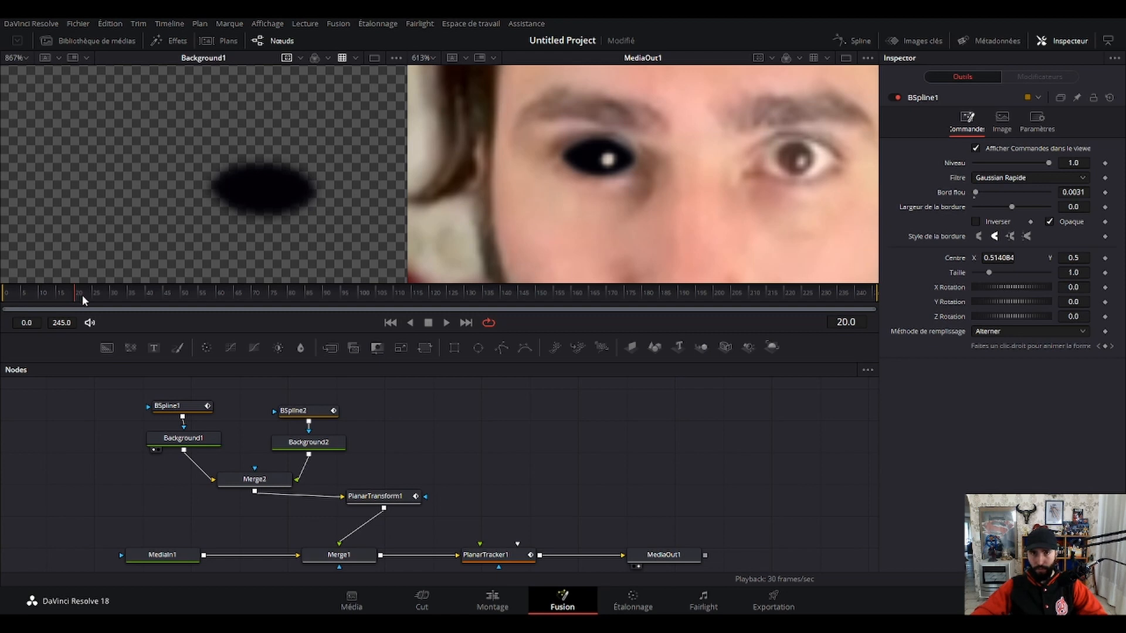
pyautogui.click(93, 293)
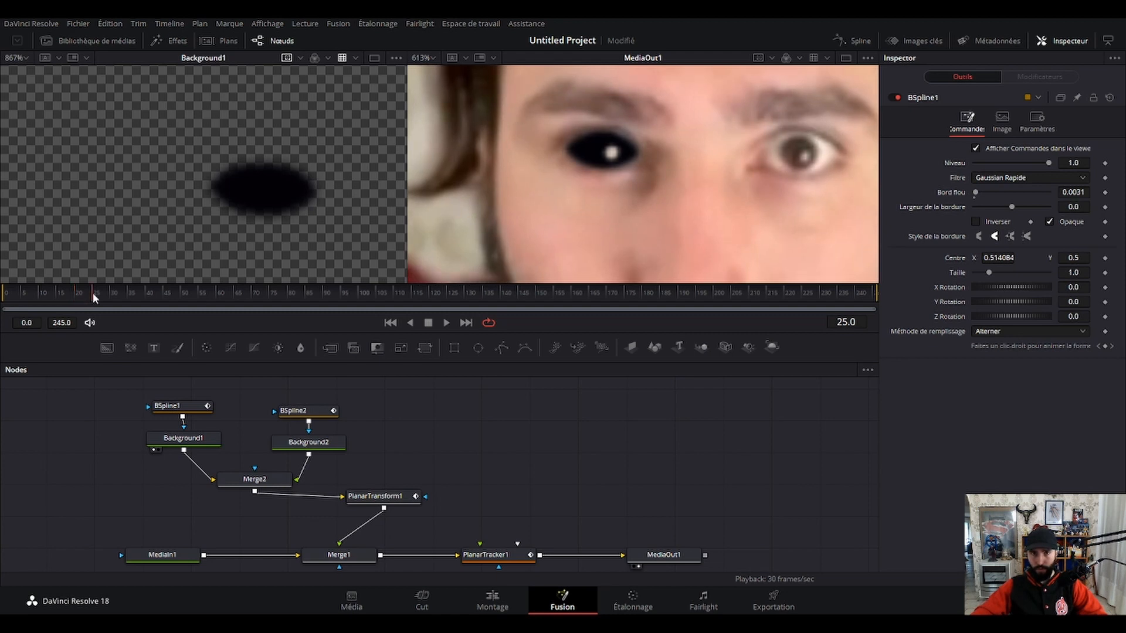
pyautogui.click(188, 407)
pyautogui.click(296, 210)
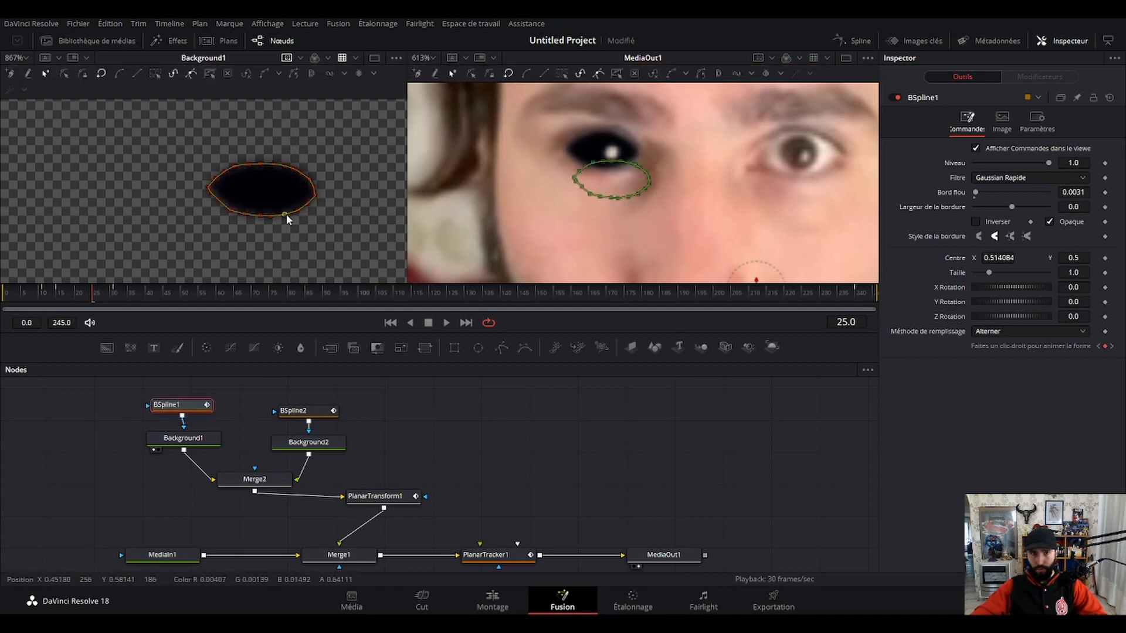
pyautogui.moveTo(309, 202); pyautogui.dragTo(314, 199)
pyautogui.click(459, 417)
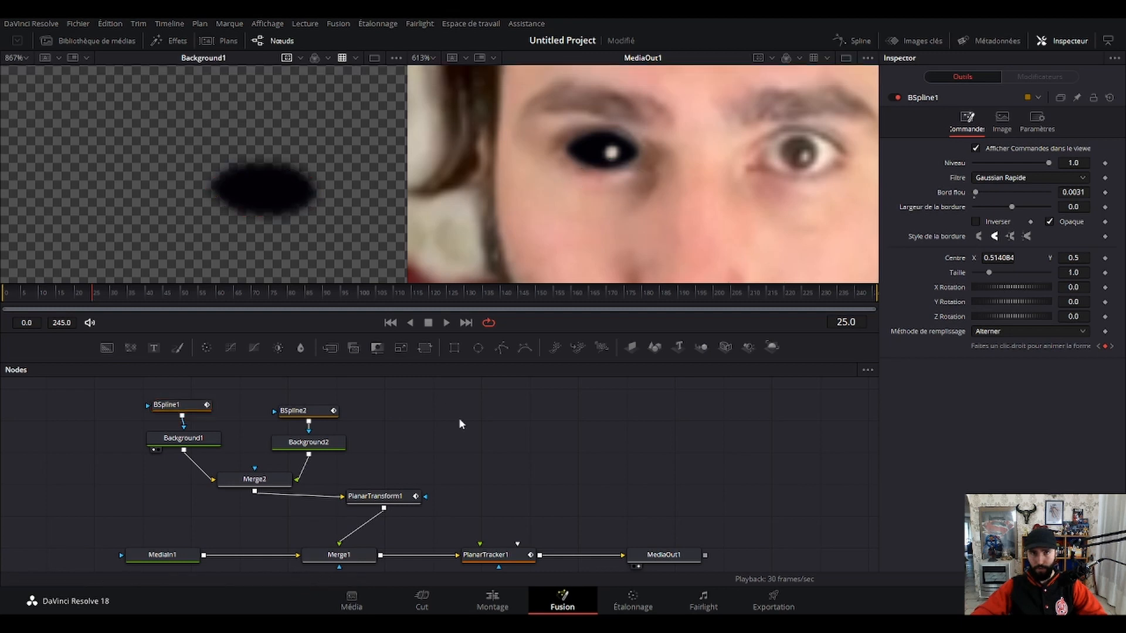
# Move to frame 72 and adjust the BSpline1 mask's lower inner-corner points in the Background1 view.
pyautogui.click(111, 293)
pyautogui.moveTo(111, 293); pyautogui.dragTo(259, 275)
pyautogui.click(199, 406)
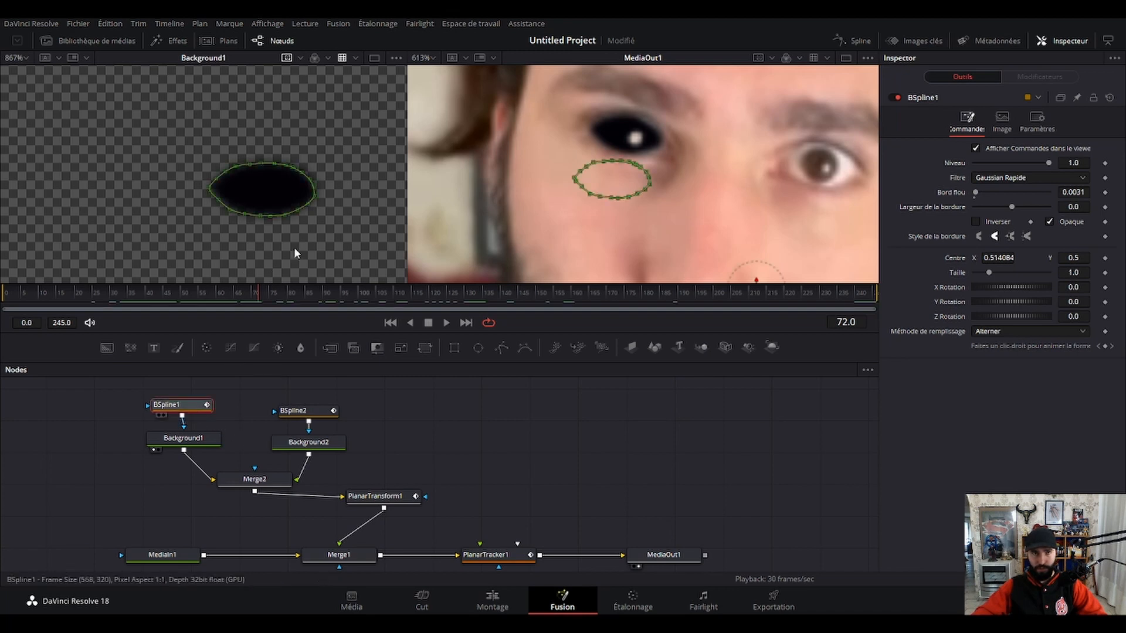
pyautogui.moveTo(347, 223); pyautogui.dragTo(302, 211)
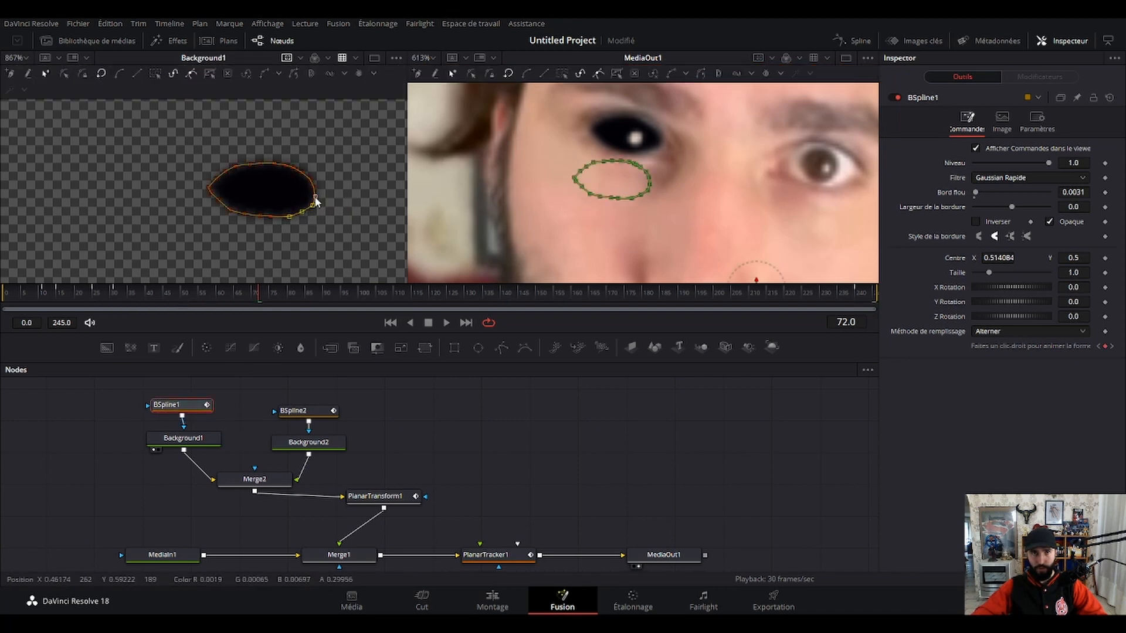
pyautogui.click(423, 418)
# Play the composite from frame 0 to check the tracked black eye close up and in the full frame.
pyautogui.moveTo(260, 297); pyautogui.dragTo(2, 301)
pyautogui.press('space')
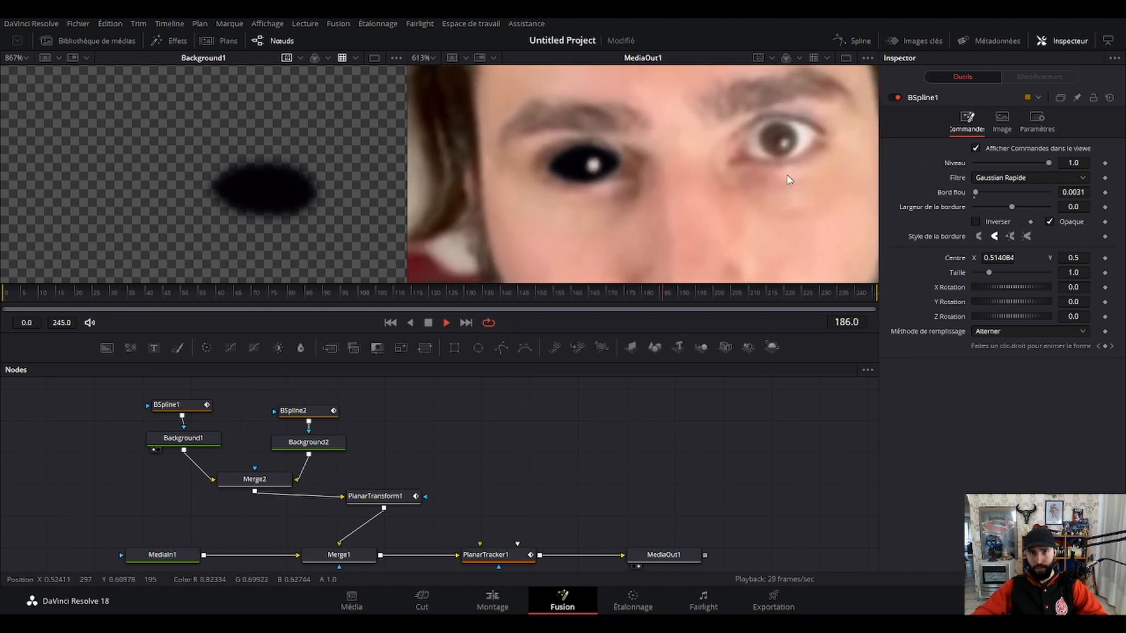
pyautogui.hotkey('shift', 'z')
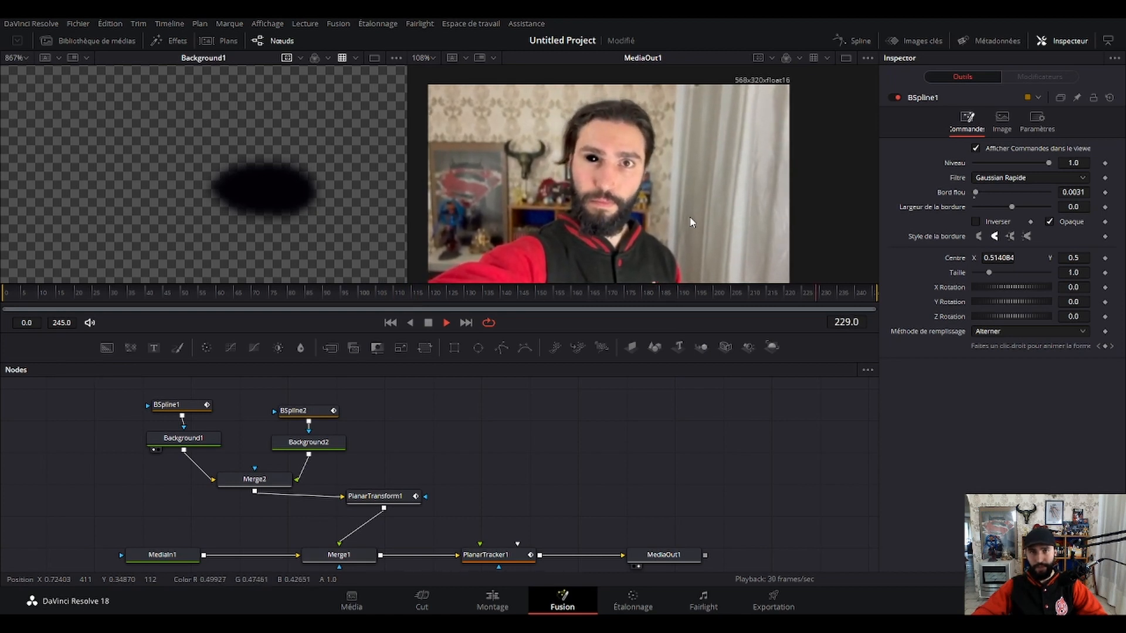
pyautogui.press('space')
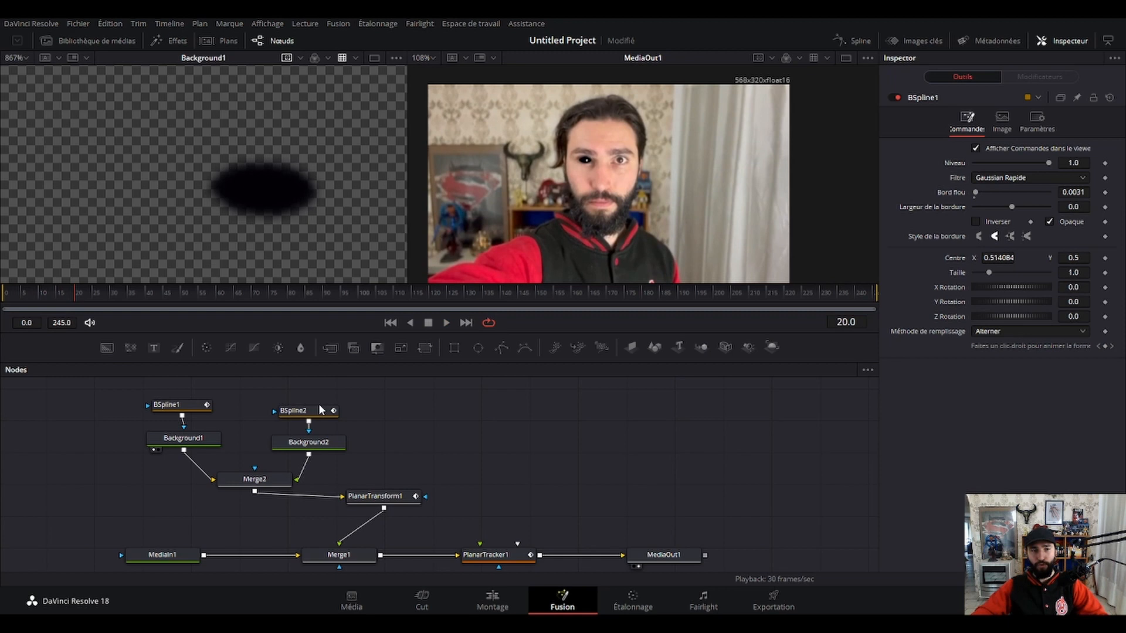
# Select BSpline1 at frame 20 to compare its outline with the plain Background1 view.
pyautogui.click(180, 410)
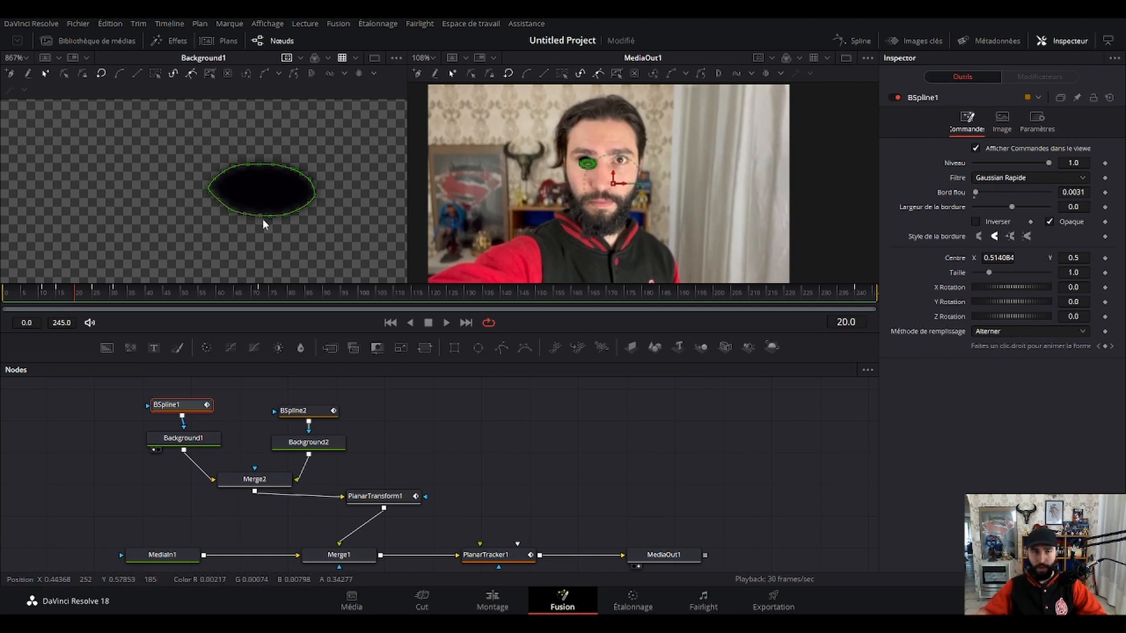
pyautogui.click(431, 414)
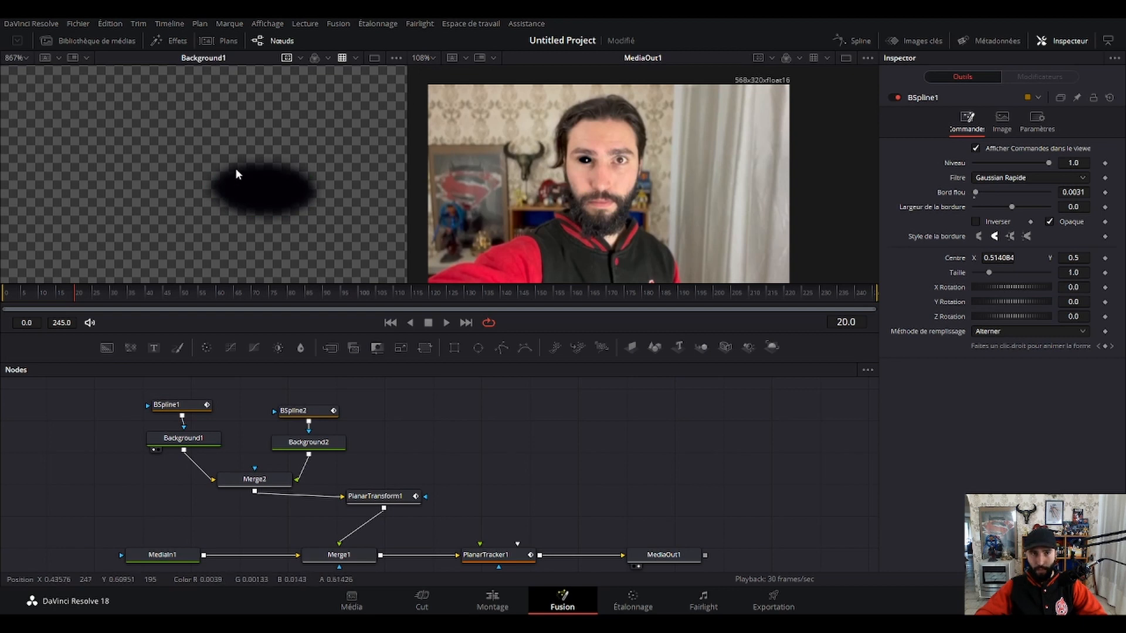
pyautogui.click(180, 405)
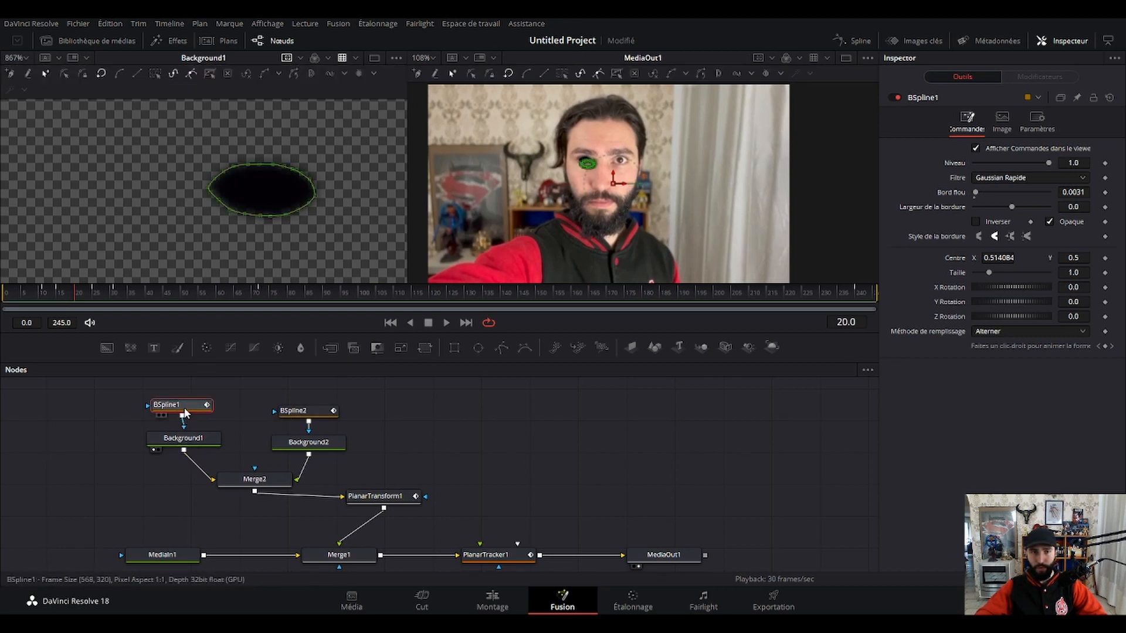
pyautogui.moveTo(184, 409); pyautogui.dragTo(184, 408)
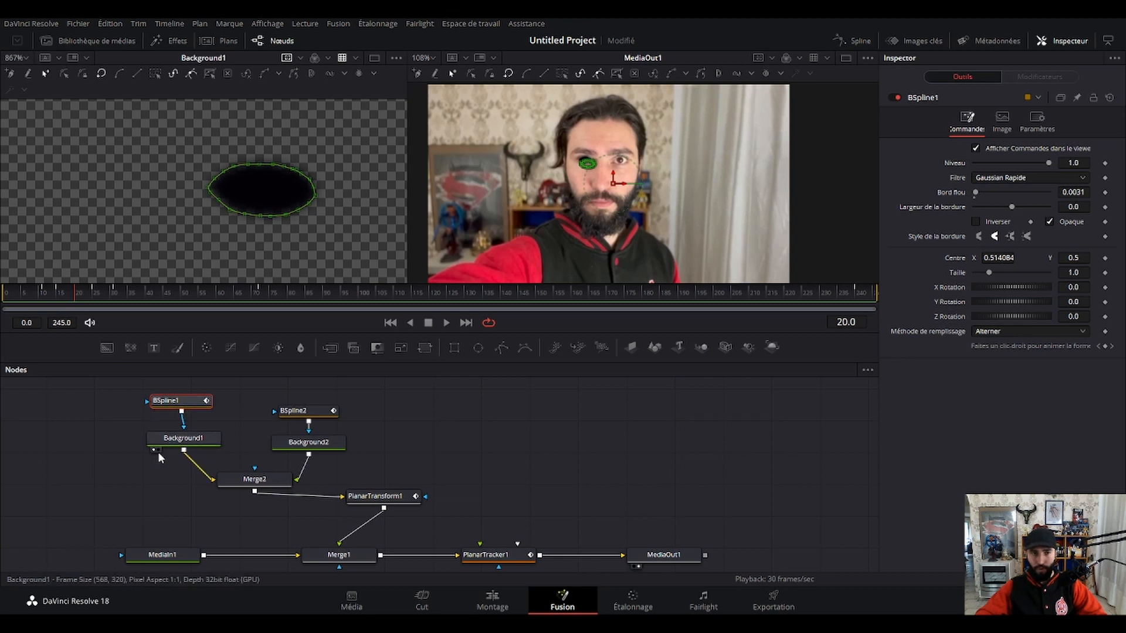
# Load Background1 into the second viewer, clear it, and display MediaOut1 there again.
pyautogui.moveTo(184, 442); pyautogui.dragTo(179, 446)
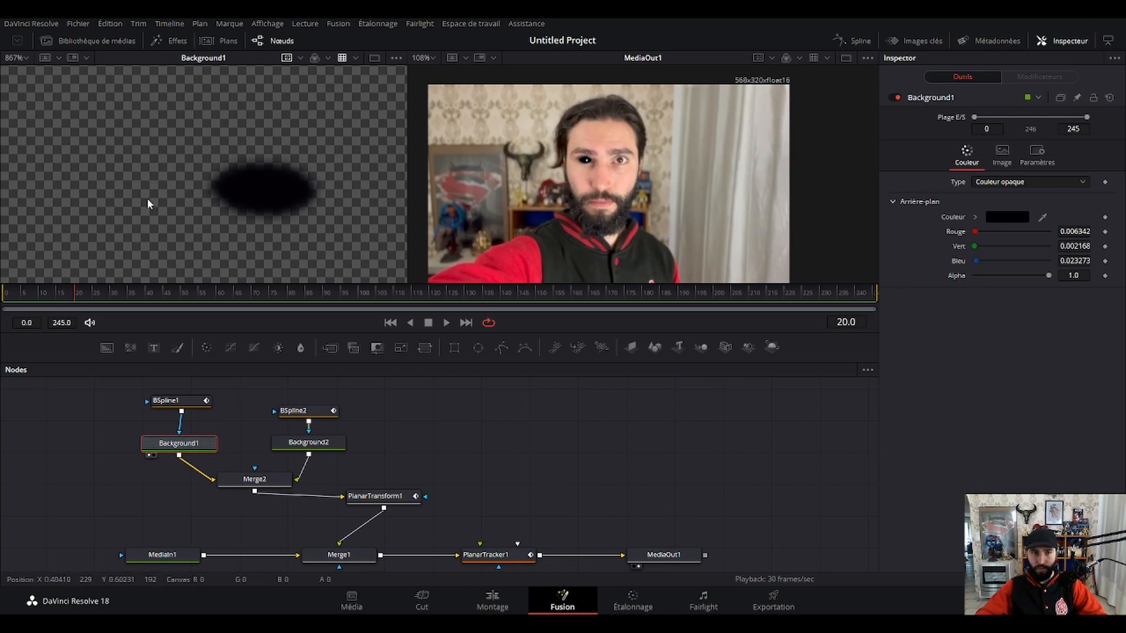
pyautogui.click(153, 455)
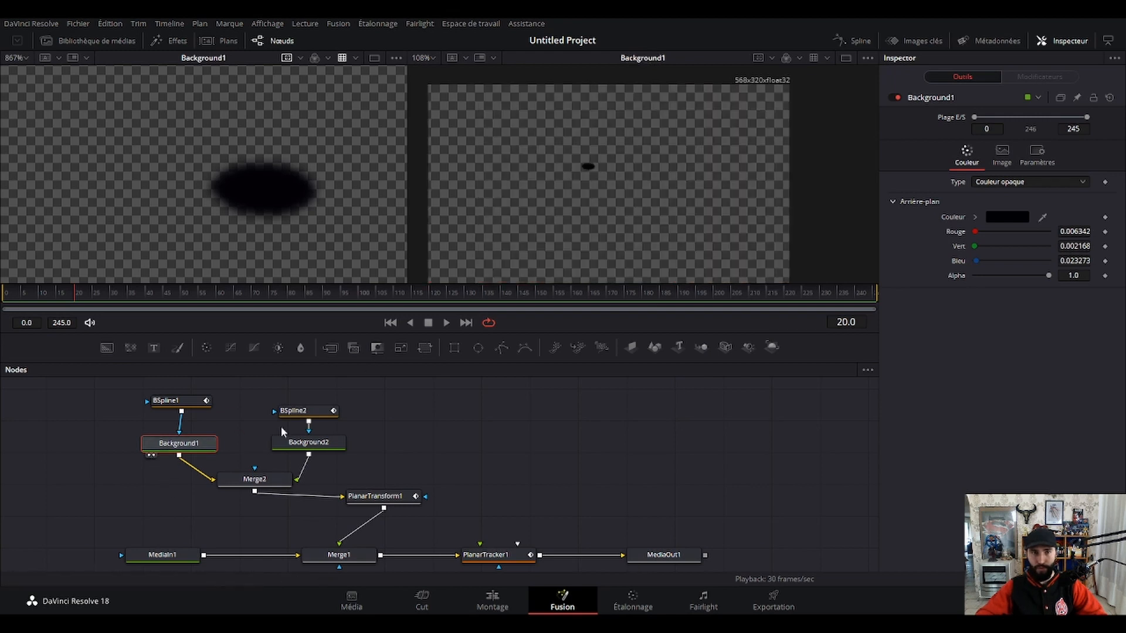
pyautogui.click(154, 455)
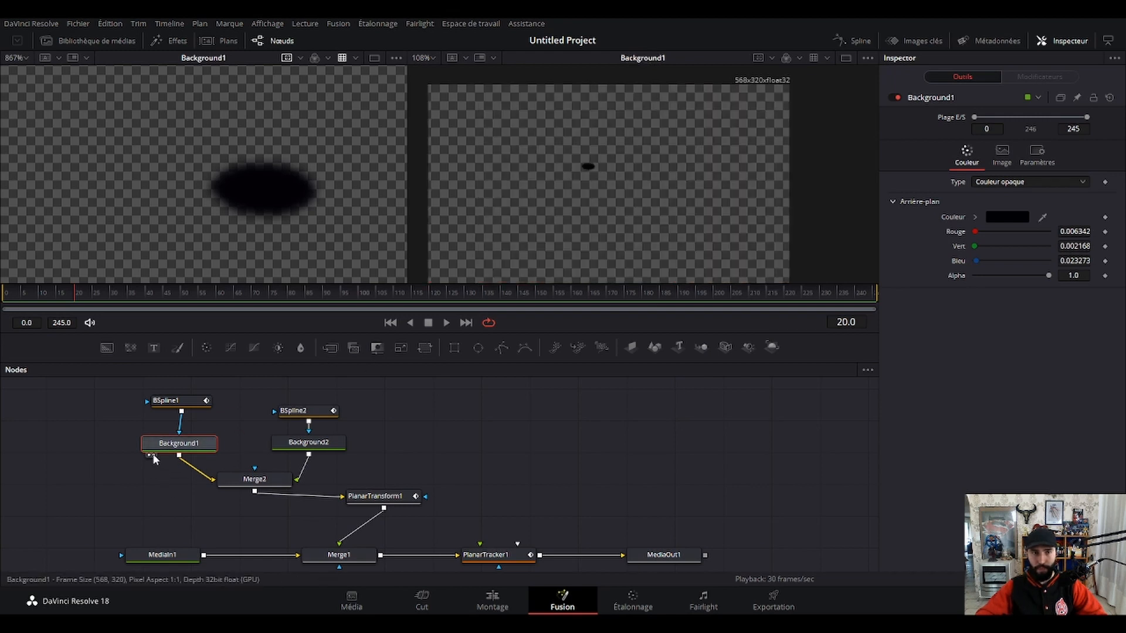
pyautogui.scroll(-2, 162, 469)
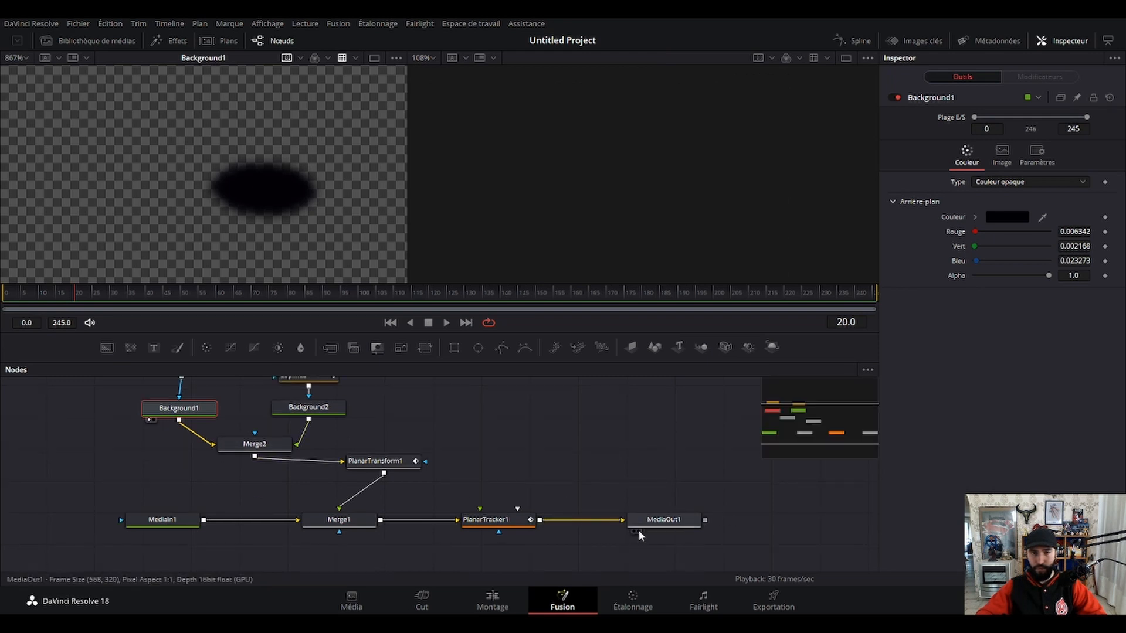
pyautogui.click(638, 531)
pyautogui.scroll(4, 561, 492)
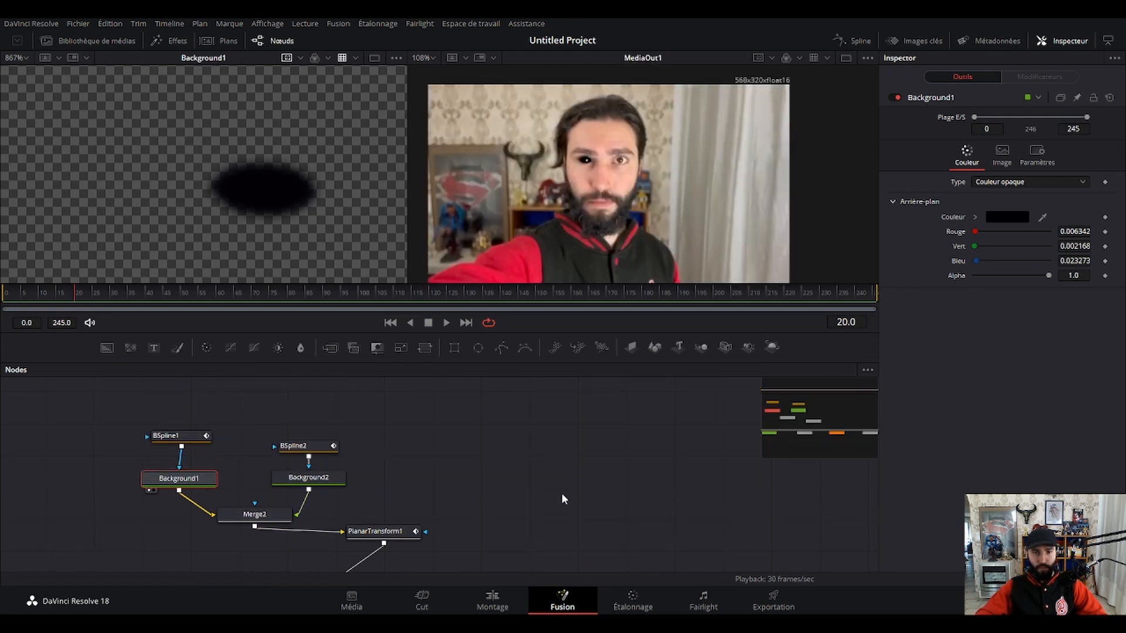
pyautogui.scroll(-8, 604, 481)
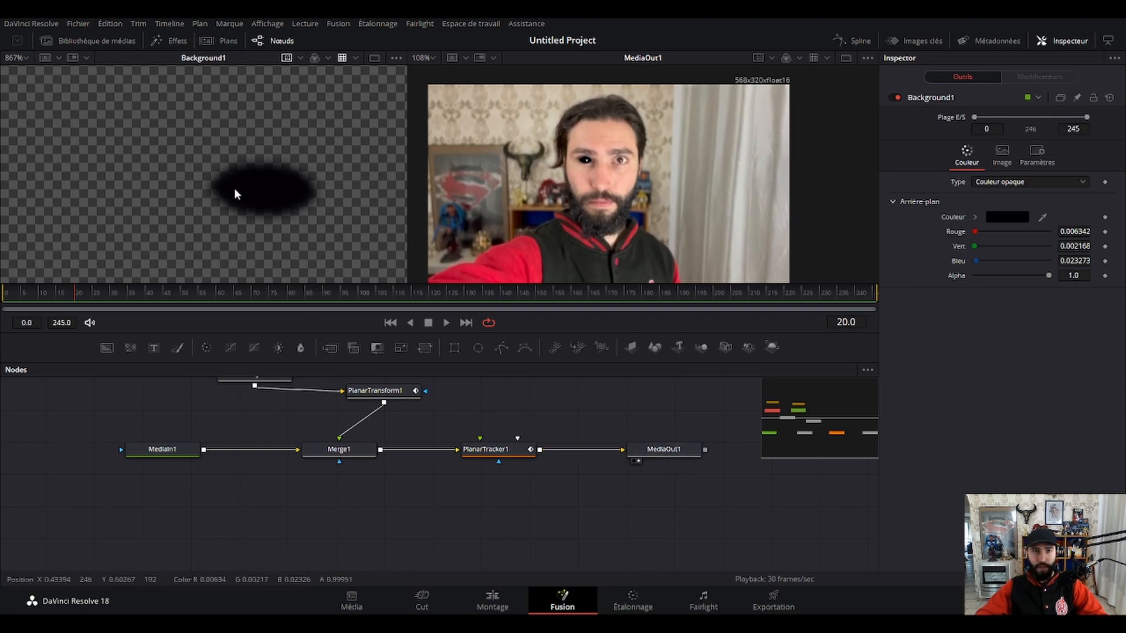
pyautogui.scroll(6, 378, 448)
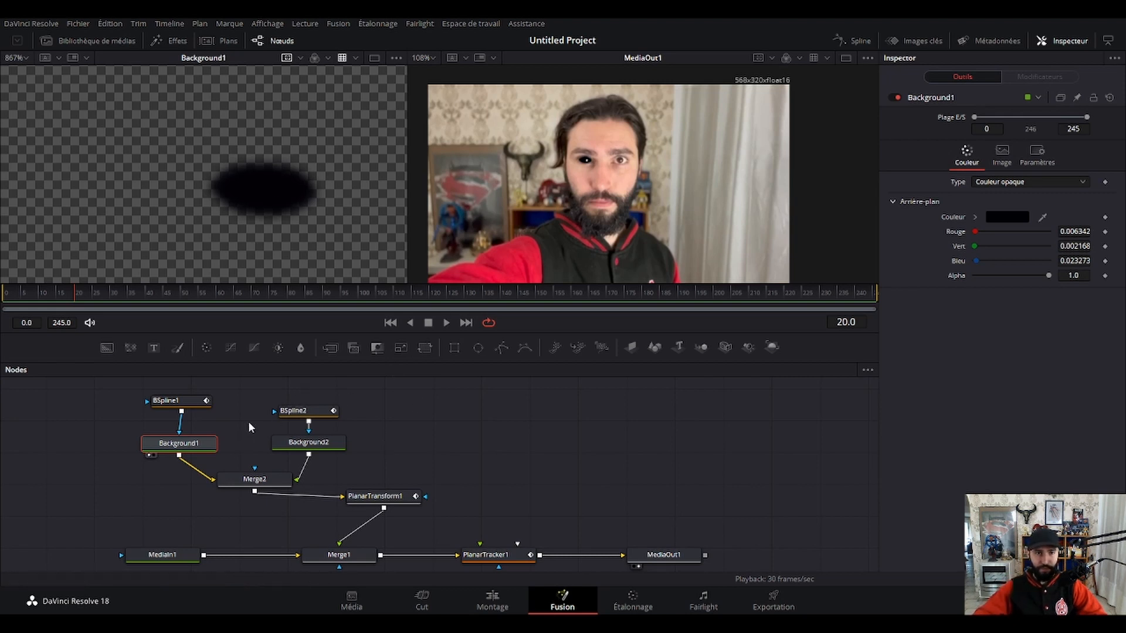
# Select BSpline1 and examine its outline around the black shape in the enlarged Background1 view.
pyautogui.click(175, 403)
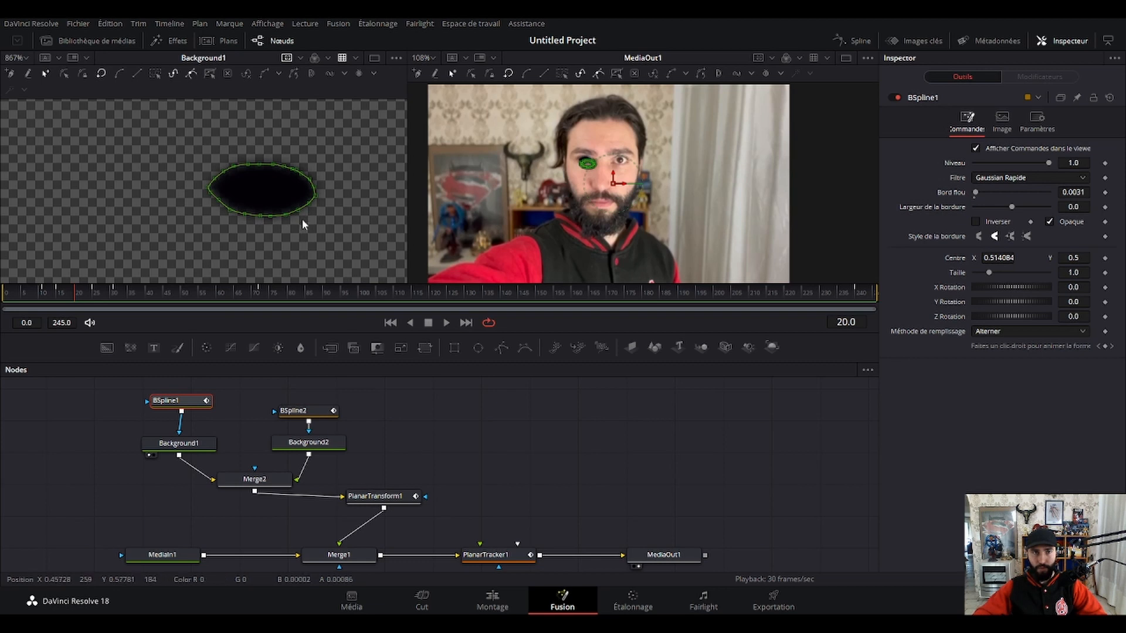
pyautogui.scroll(5, 288, 201)
pyautogui.scroll(-5, 288, 200)
pyautogui.scroll(1, 289, 201)
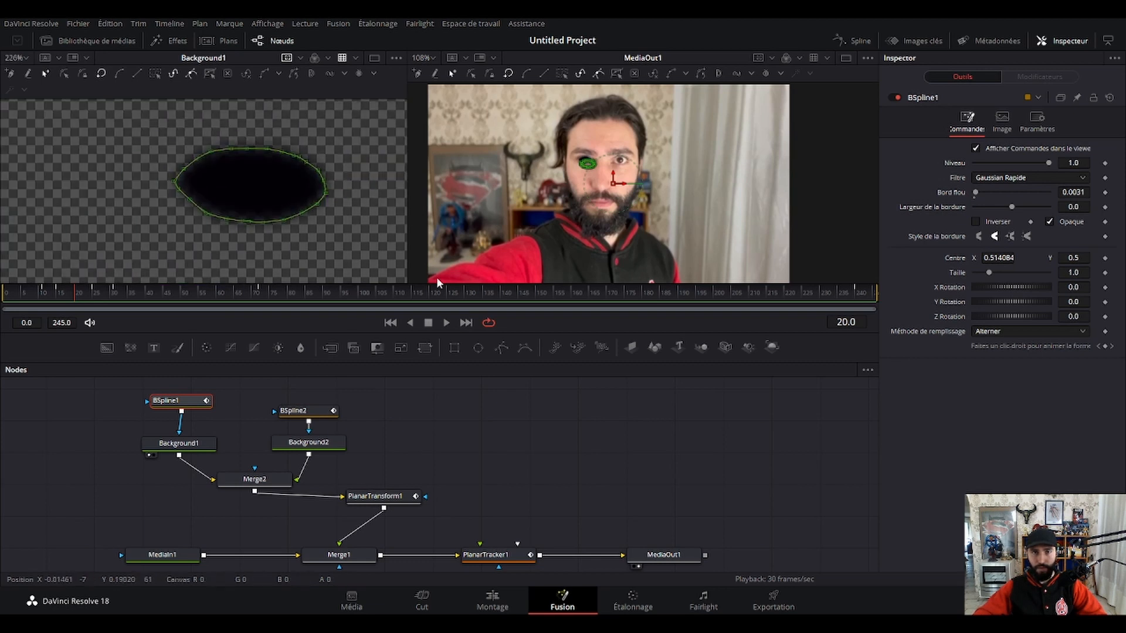
pyautogui.click(553, 406)
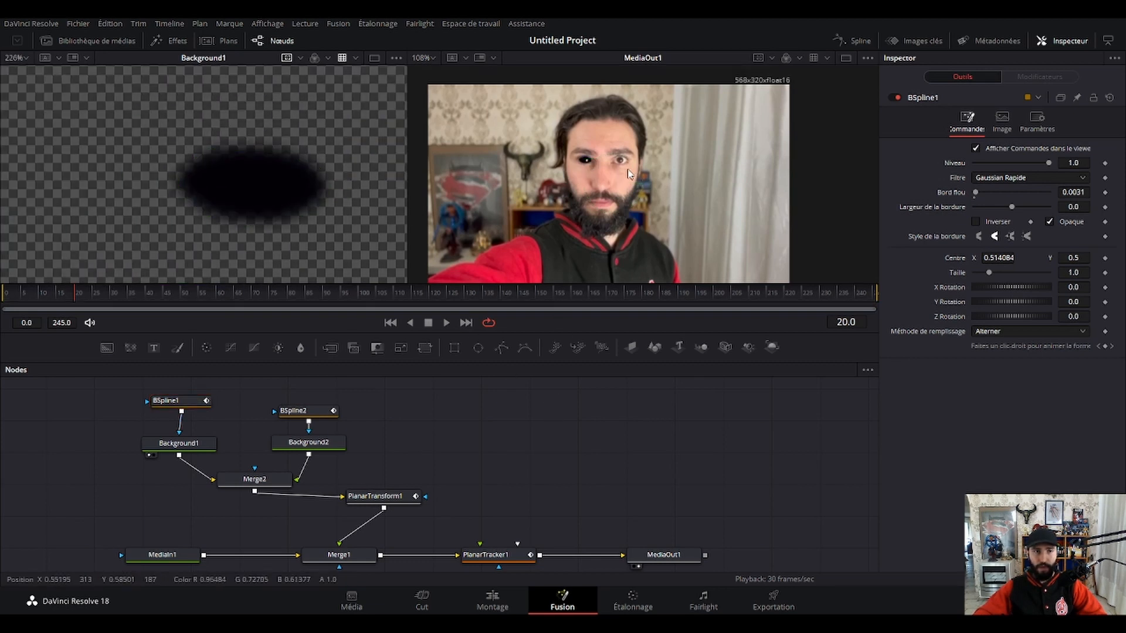
# Shift Background2 and BSpline2 slightly upward in the node graph and play the composite from frame 0.
pyautogui.moveTo(268, 394); pyautogui.dragTo(312, 434)
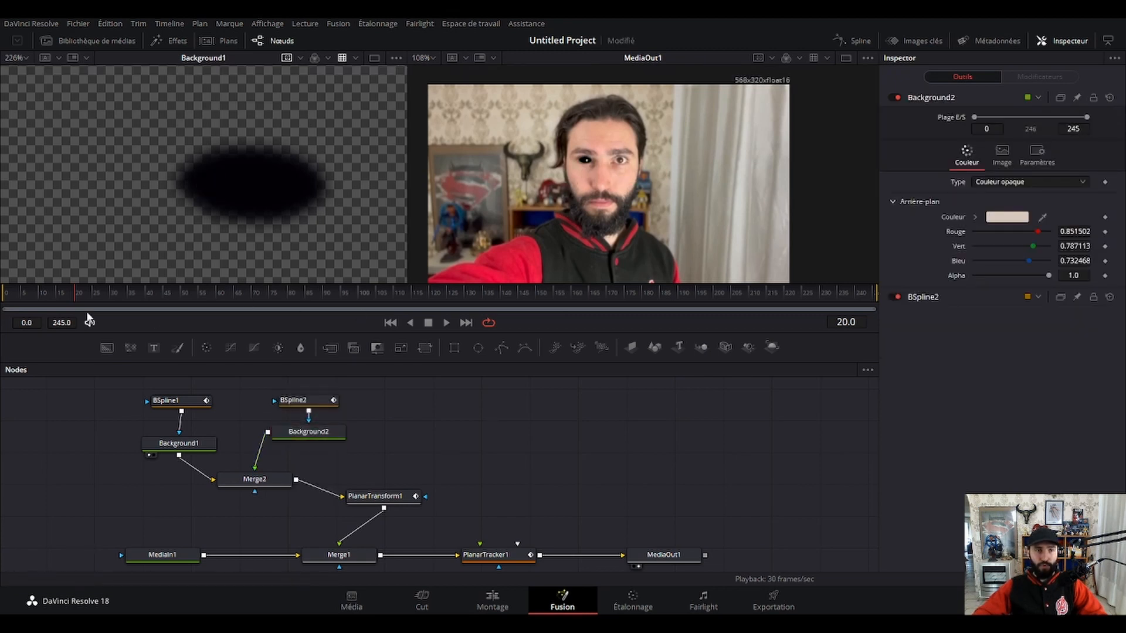
pyautogui.moveTo(65, 294); pyautogui.dragTo(3, 296)
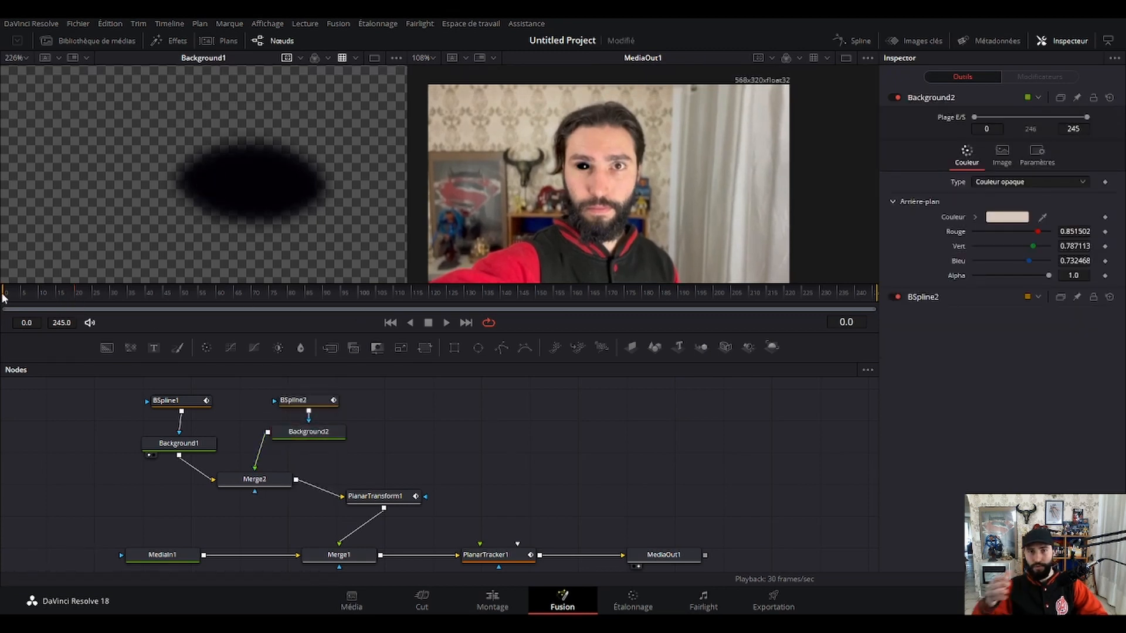
pyautogui.press('space')
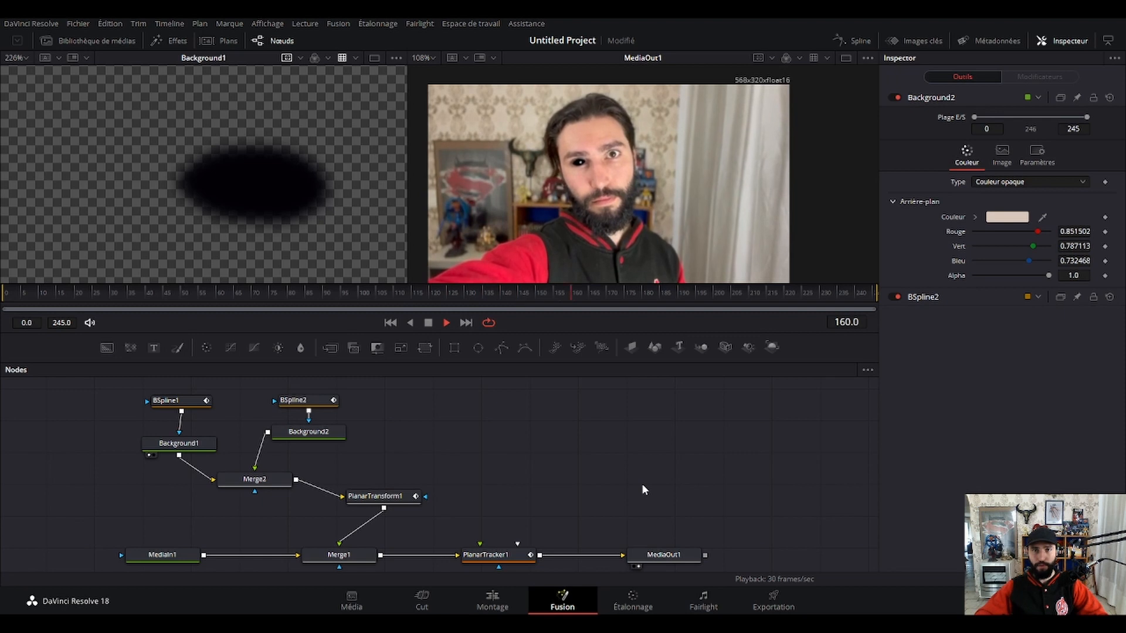
pyautogui.press('space')
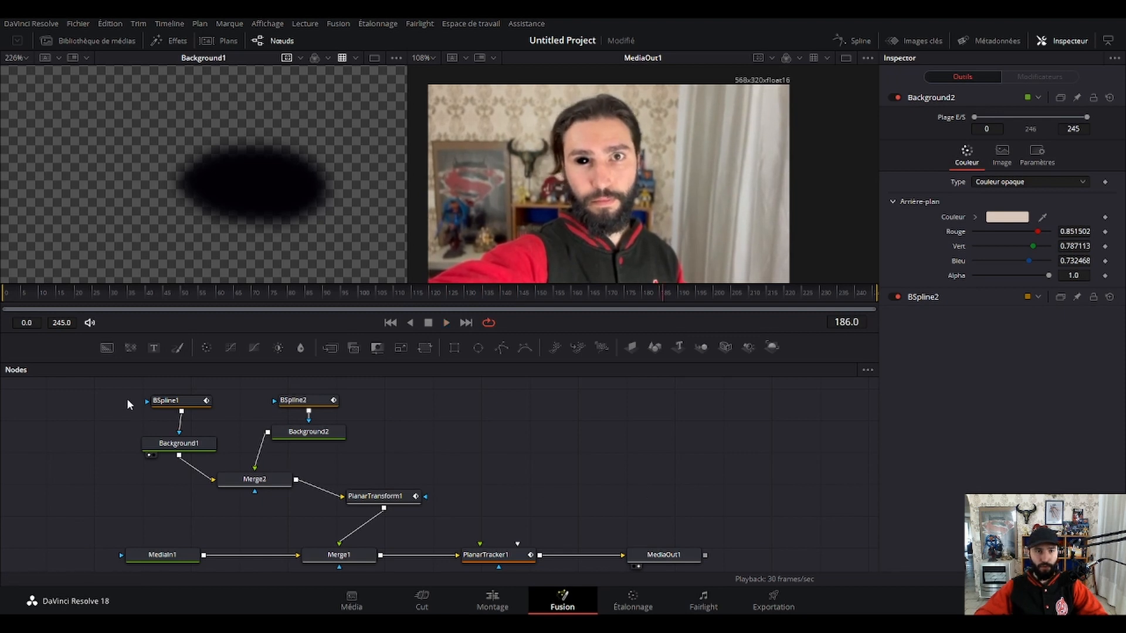
# Group the two BSpline and Background nodes with Merge2 and PlanarTransform1 as OeilDroit, placed directly above Merge1.
pyautogui.moveTo(126, 381); pyautogui.dragTo(431, 516)
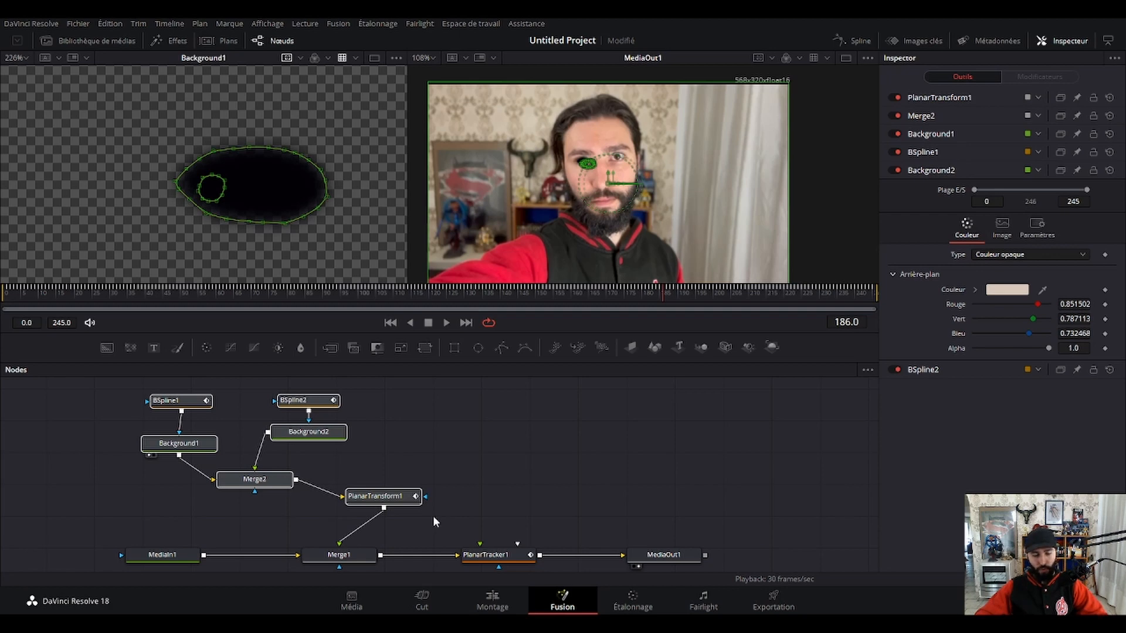
pyautogui.hotkey('ctrl', 'g')
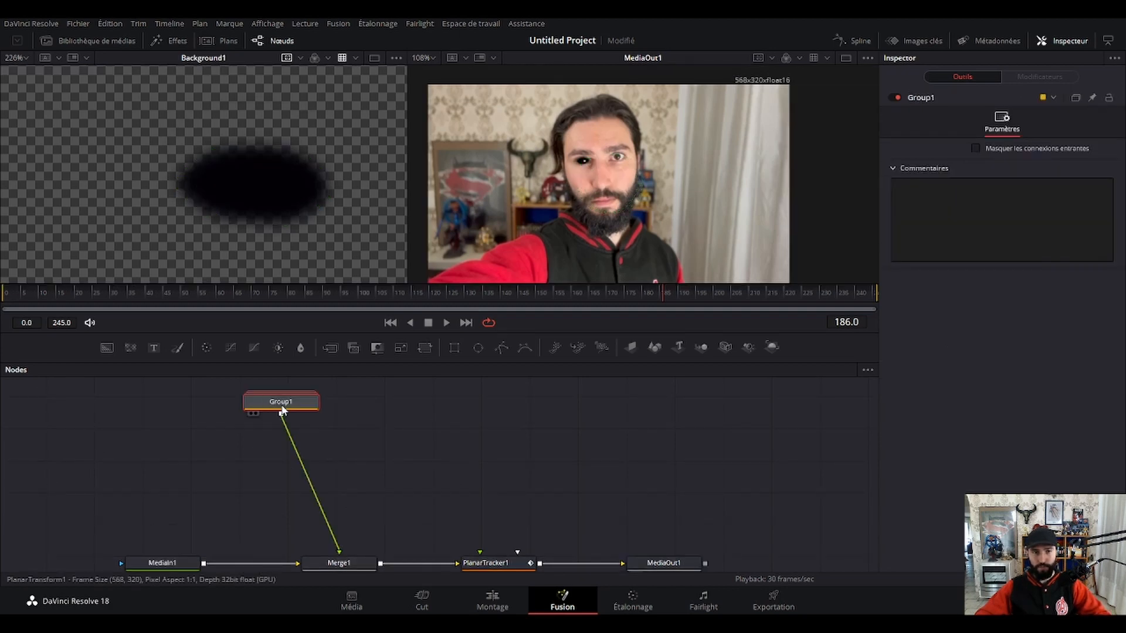
pyautogui.moveTo(282, 410); pyautogui.dragTo(334, 498)
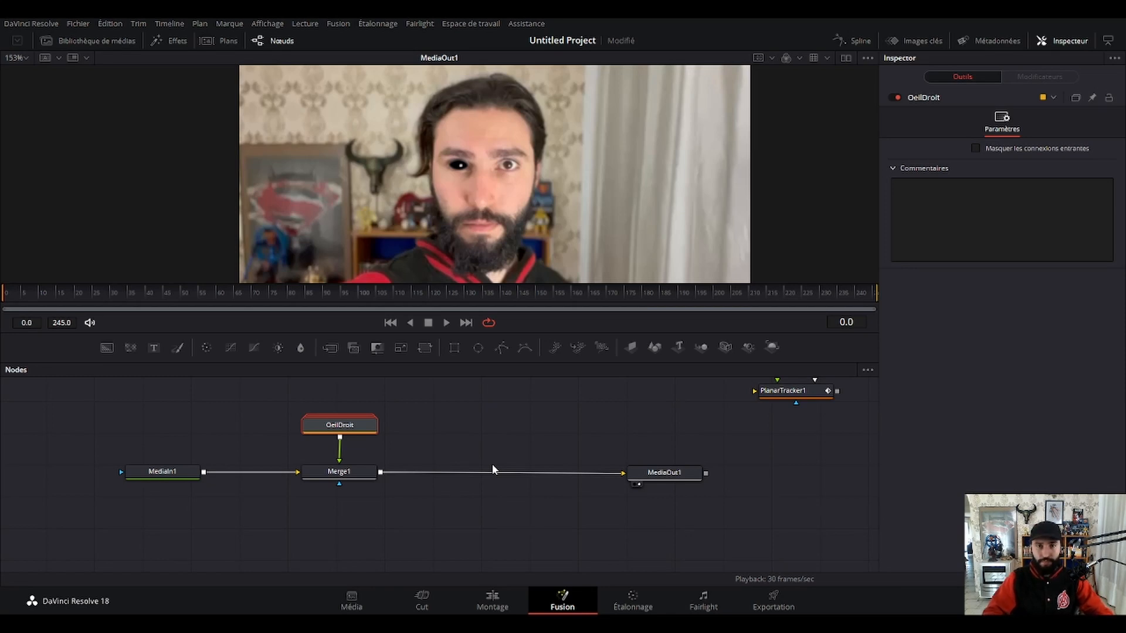
# Move the disconnected PlanarTracker1 node closer to MediaOut1 in the node graph.
pyautogui.click(530, 450)
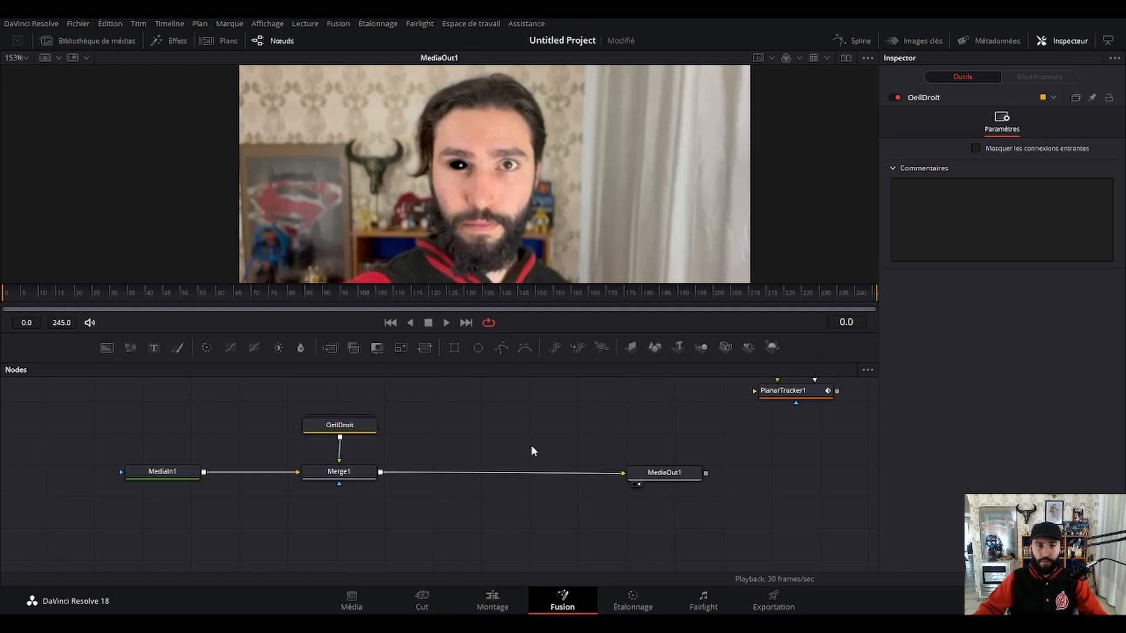
pyautogui.scroll(2, 528, 457)
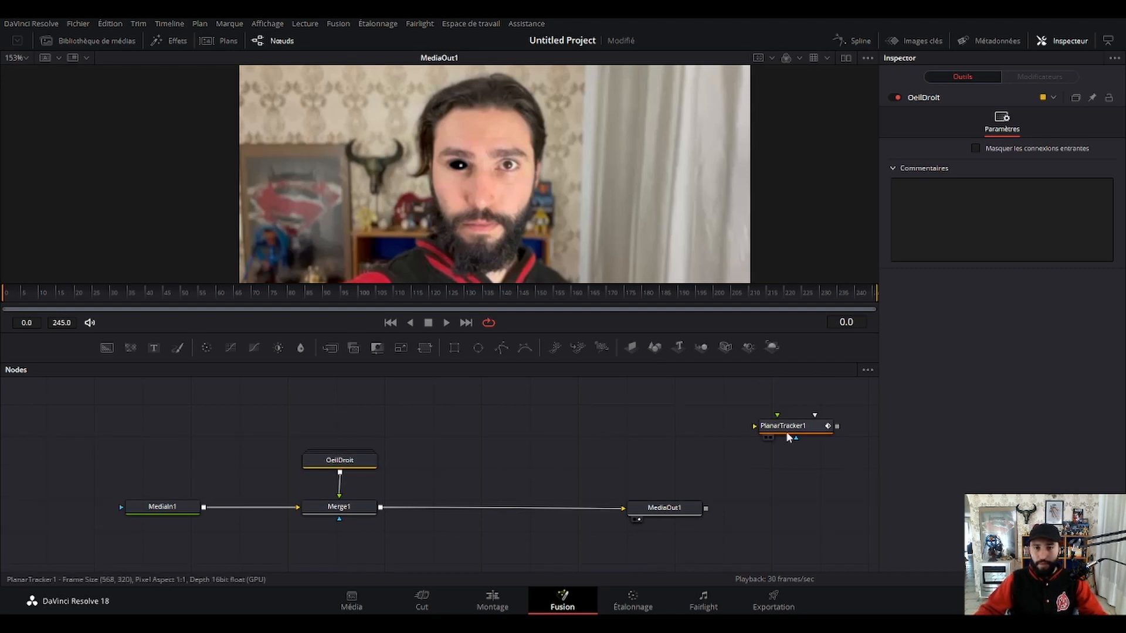
pyautogui.moveTo(786, 432); pyautogui.dragTo(722, 432)
pyautogui.click(541, 457)
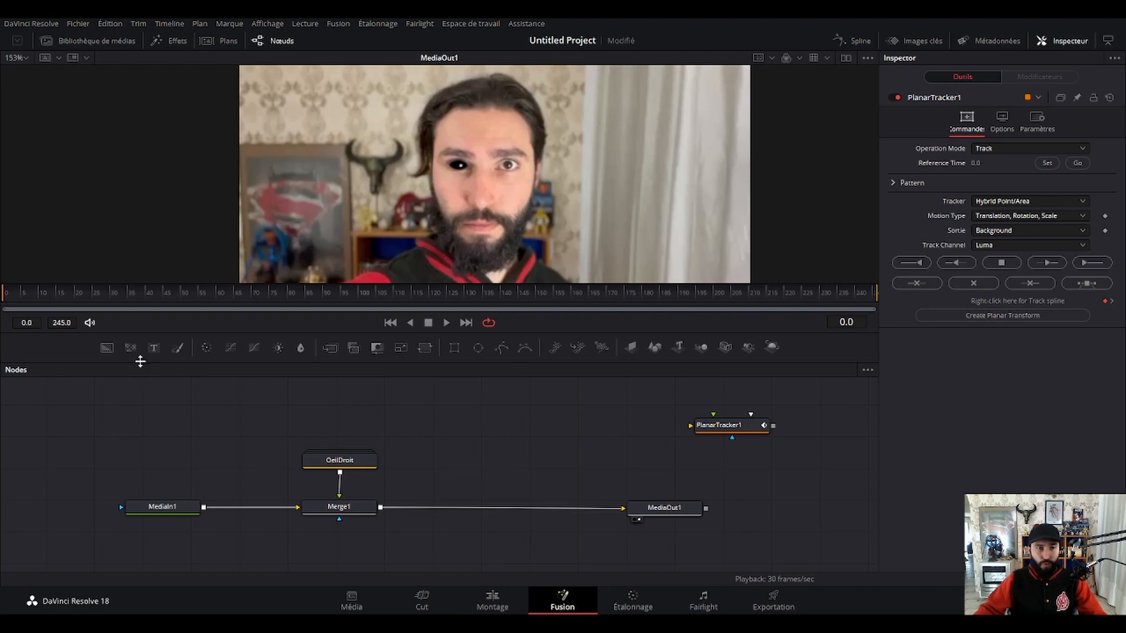
# Add two new Background nodes and a Merge node above the main chain and make room before MediaOut1.
pyautogui.hotkey('ctrl', 'v')
pyautogui.moveTo(475, 444); pyautogui.dragTo(593, 494)
pyautogui.moveTo(586, 489); pyautogui.dragTo(556, 450)
pyautogui.click(667, 475)
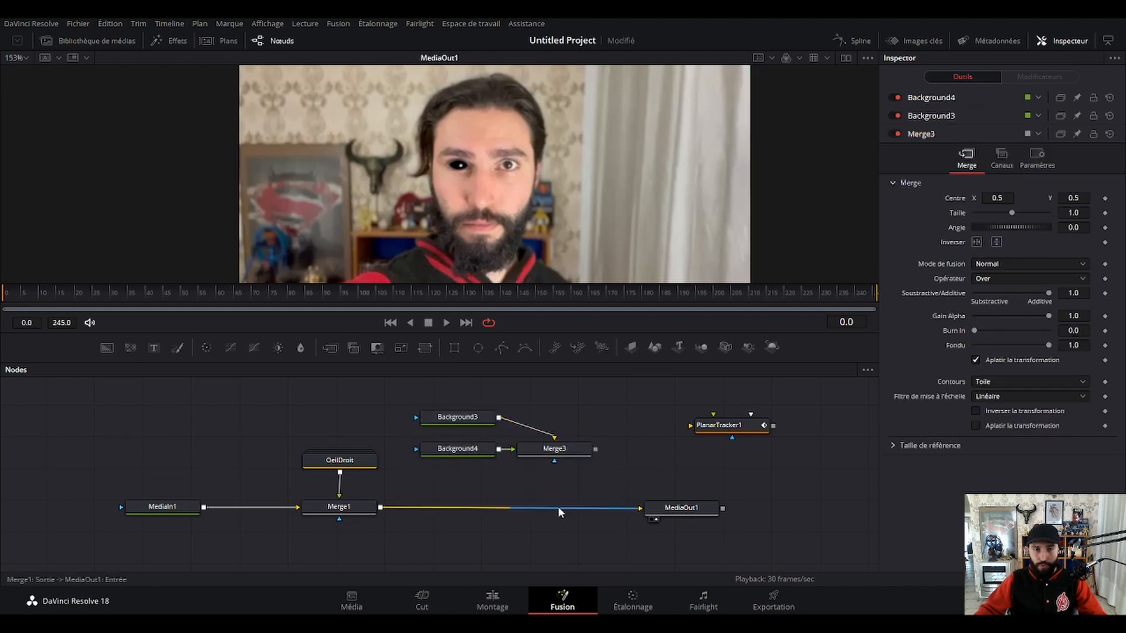
# Separate Background3 and Background4 from Merge3 and insert Merge3 between Merge1 and MediaOut1.
pyautogui.scroll(2, 615, 493)
pyautogui.moveTo(443, 426); pyautogui.dragTo(422, 448)
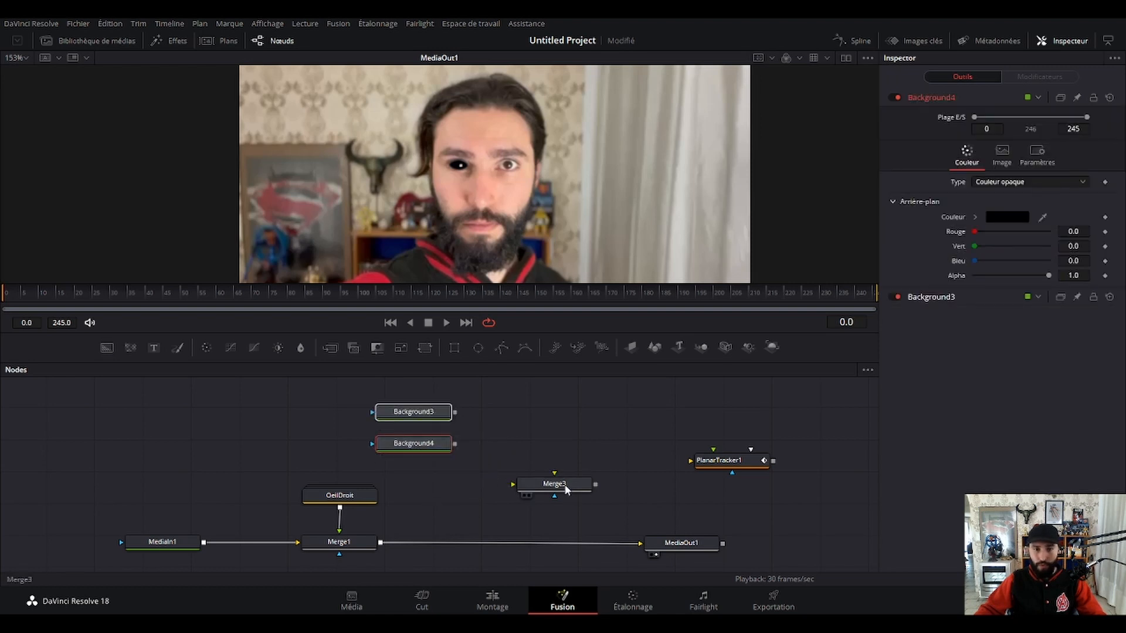
pyautogui.moveTo(566, 490); pyautogui.dragTo(522, 550)
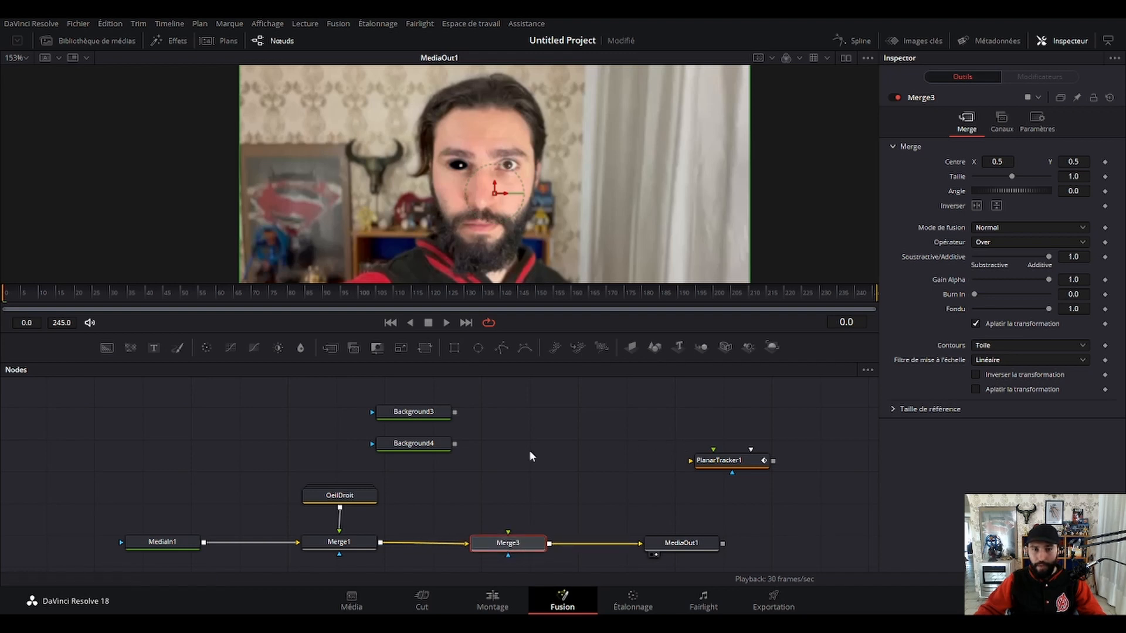
# Arrange Background3 and Background4 side by side above Merge3.
pyautogui.click(498, 469)
pyautogui.moveTo(437, 452); pyautogui.dragTo(592, 431)
pyautogui.moveTo(452, 417); pyautogui.dragTo(440, 445)
pyautogui.moveTo(568, 426); pyautogui.dragTo(547, 442)
# Add a B-Spline mask to Background3 and trace a closed outline around the eye that is not yet blackened.
pyautogui.click(435, 443)
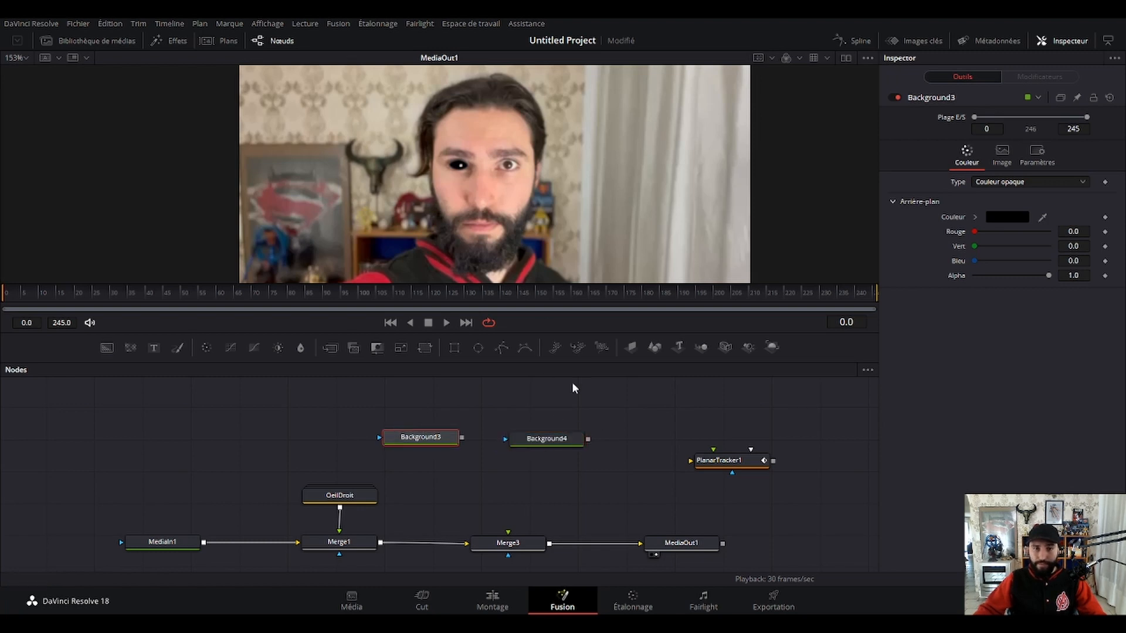
pyautogui.click(527, 348)
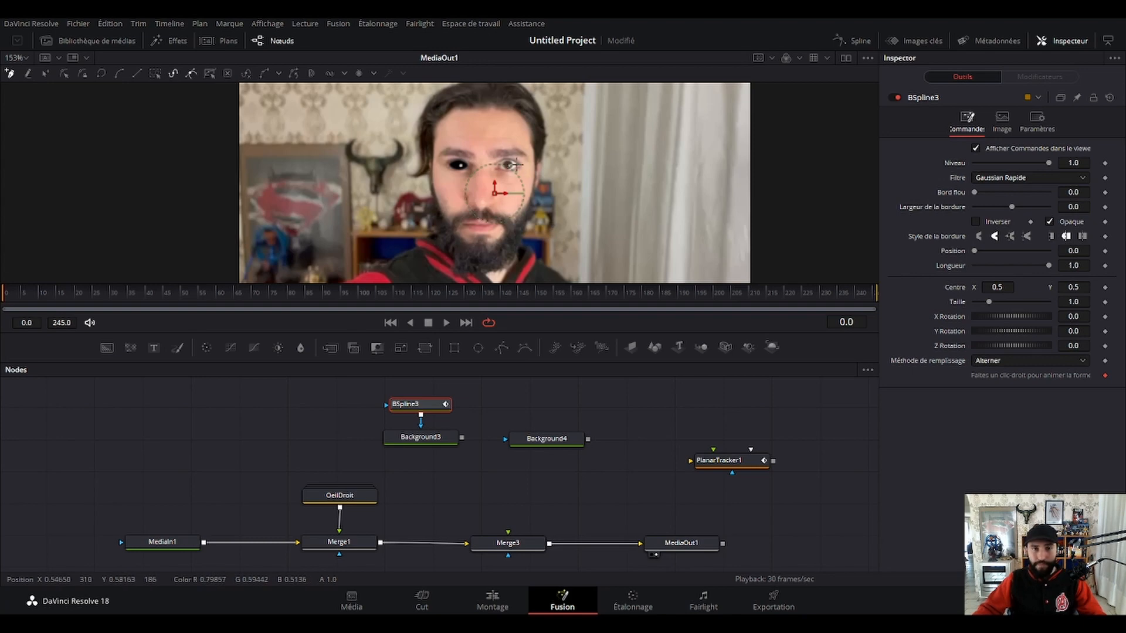
pyautogui.scroll(8, 514, 167)
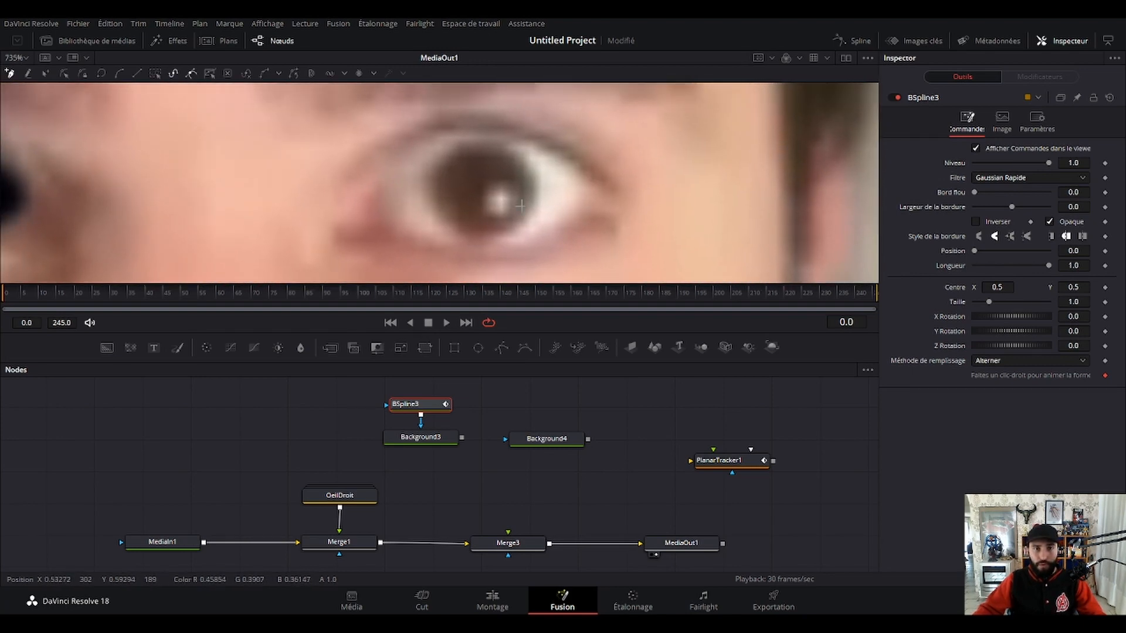
pyautogui.moveTo(514, 218); pyautogui.dragTo(522, 197)
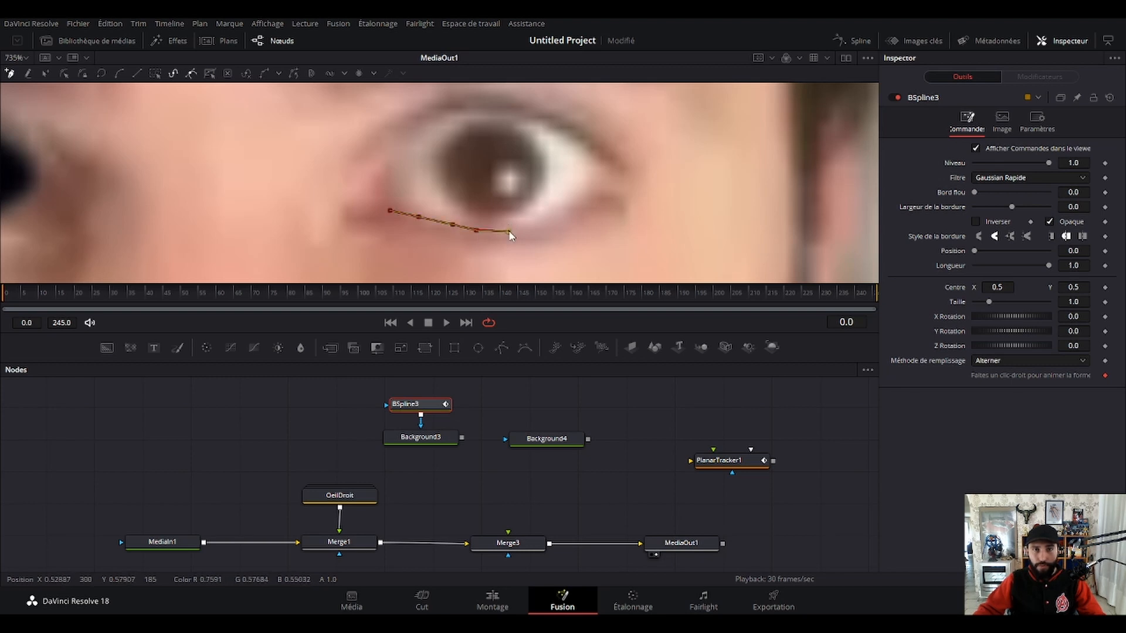
pyautogui.click(508, 233)
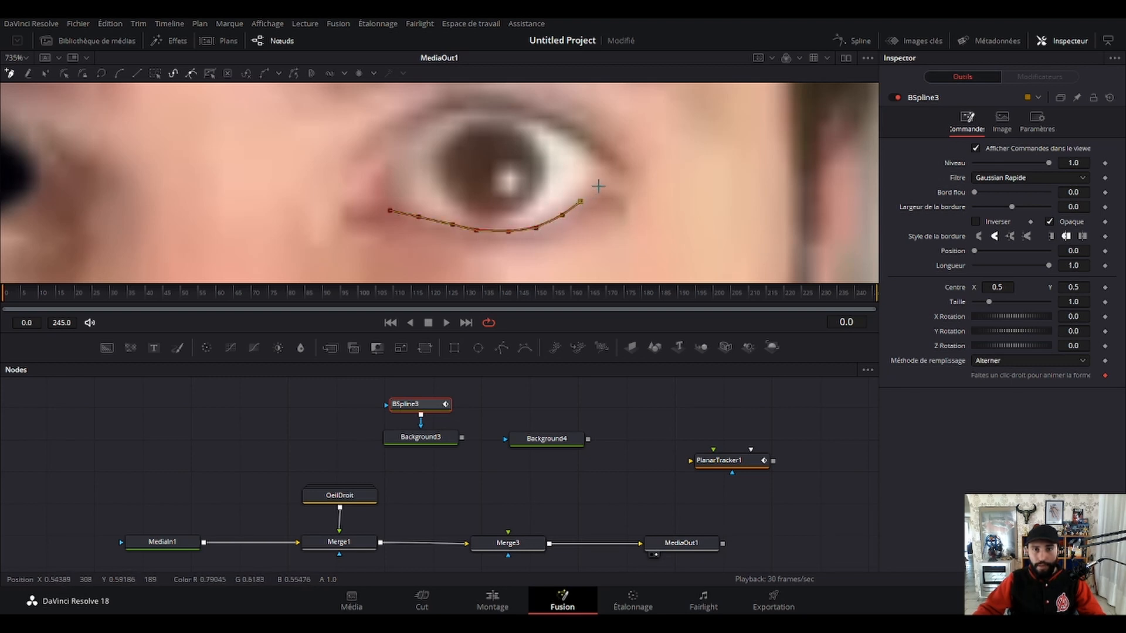
pyautogui.click(566, 140)
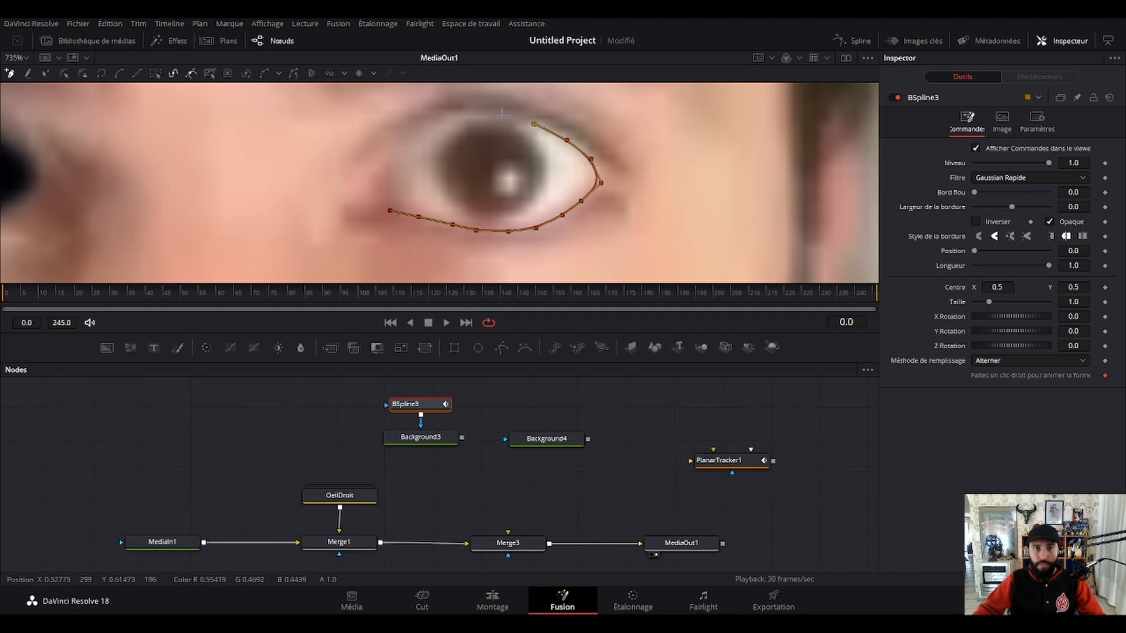
pyautogui.click(413, 137)
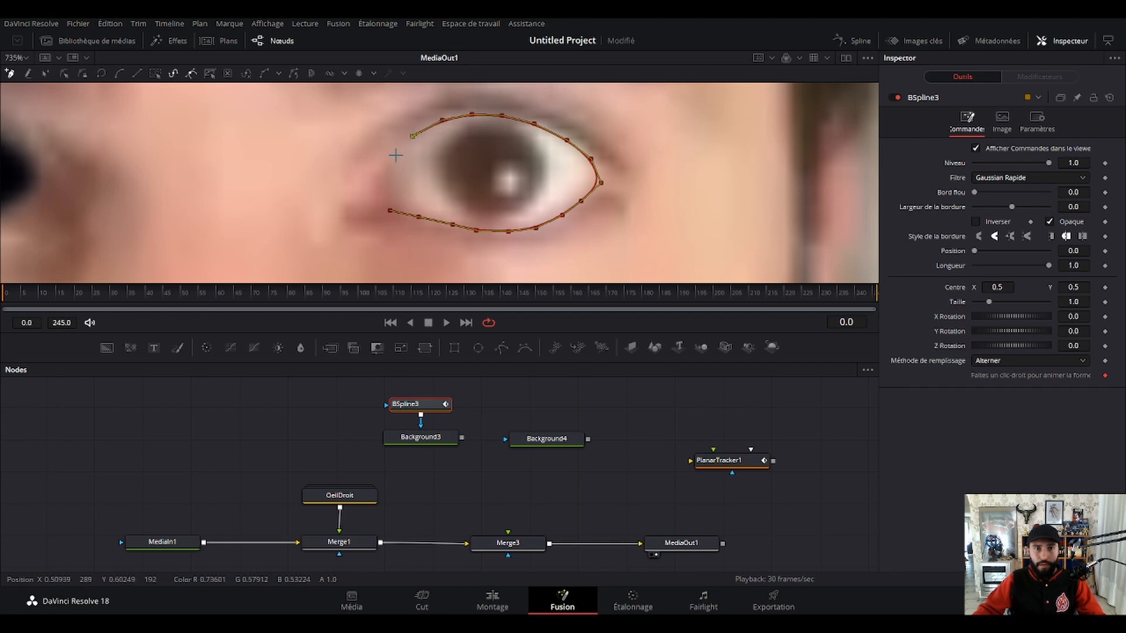
pyautogui.click(389, 210)
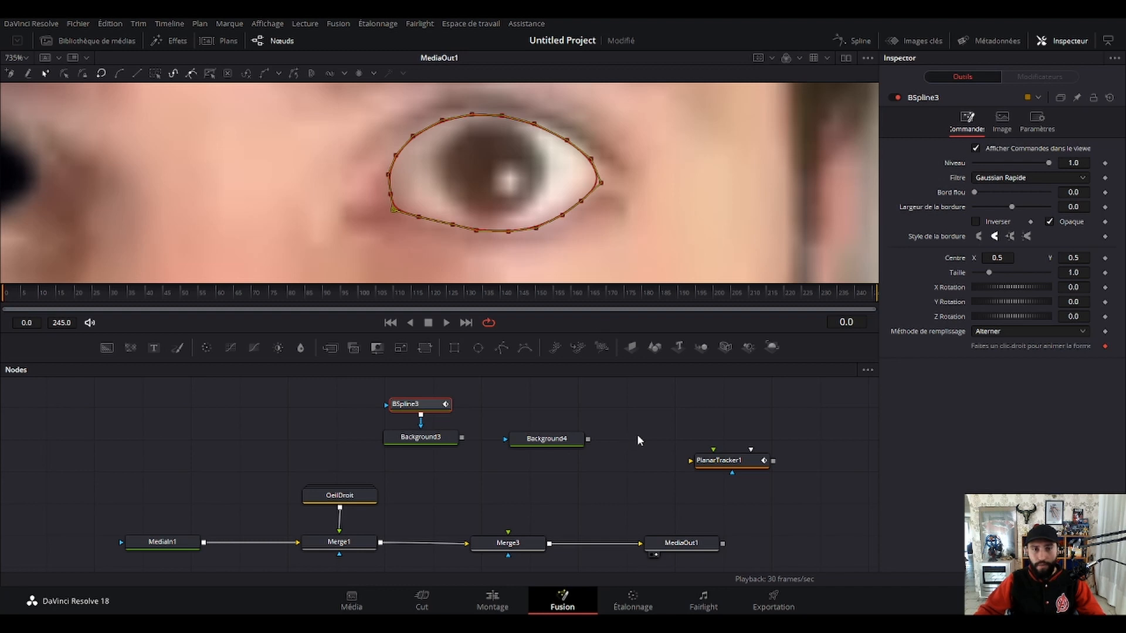
# Set Background3's colour by sampling the black of the finished eye.
pyautogui.click(442, 437)
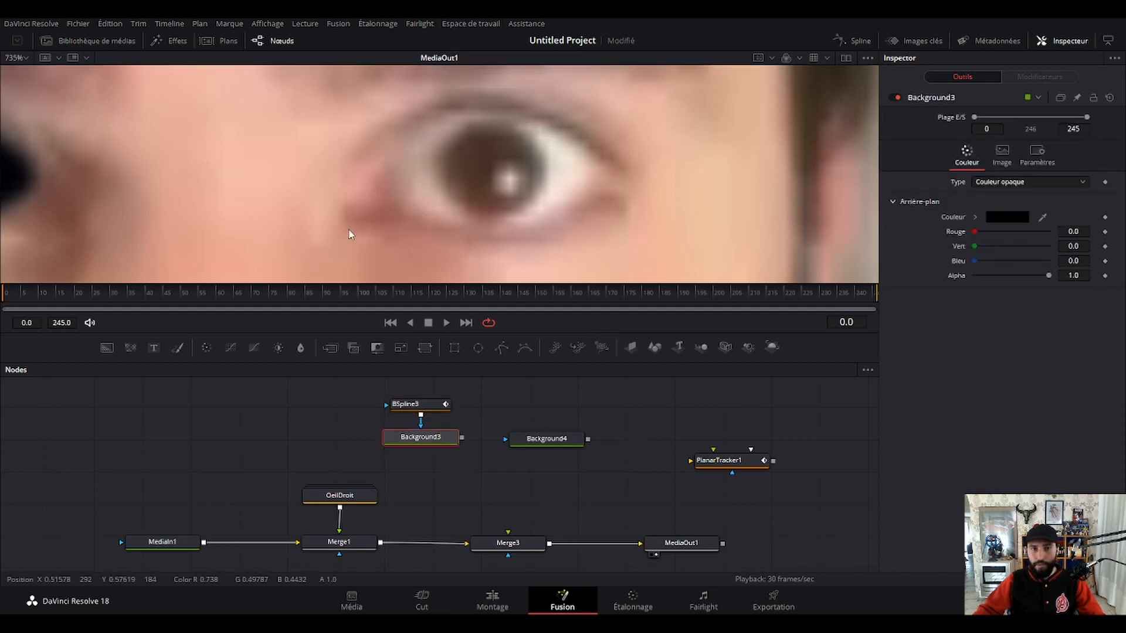
pyautogui.scroll(2, 662, 205)
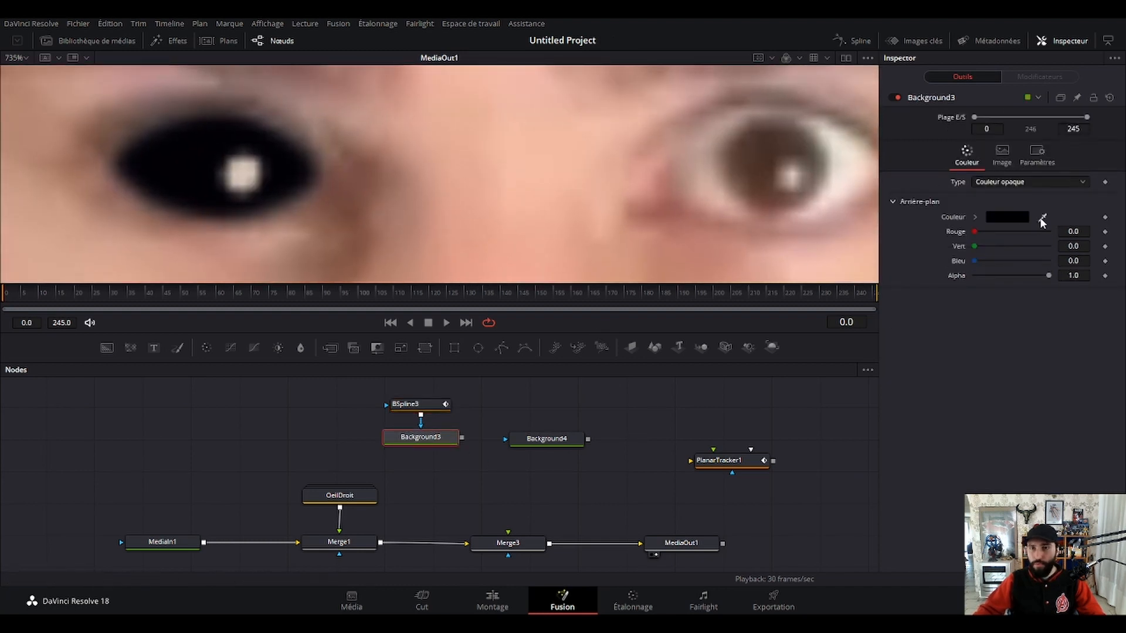
pyautogui.moveTo(1042, 218); pyautogui.dragTo(184, 164)
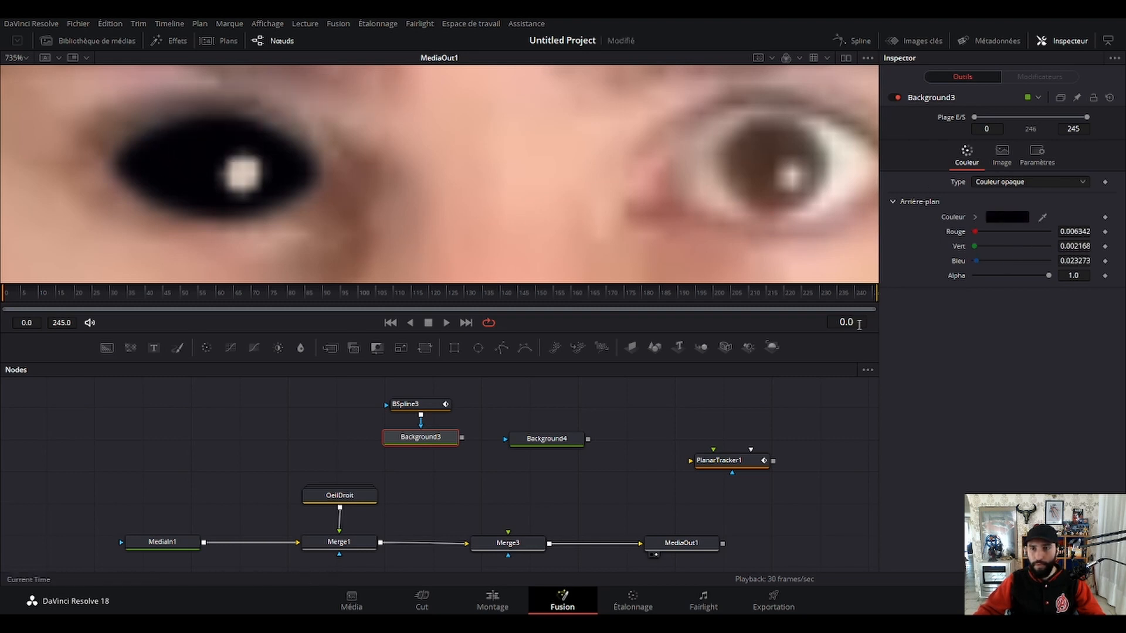
# Add a B-Spline mask to Background4 and trace a small closed outline around the light reflection in the natural eye.
pyautogui.moveTo(814, 197); pyautogui.dragTo(632, 200)
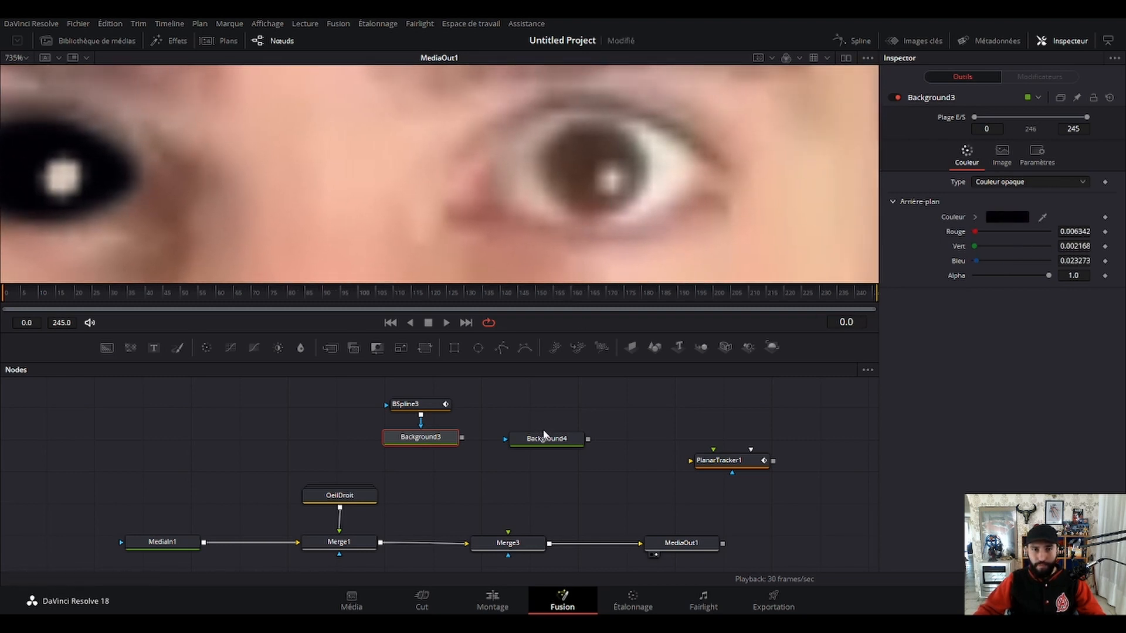
pyautogui.click(545, 444)
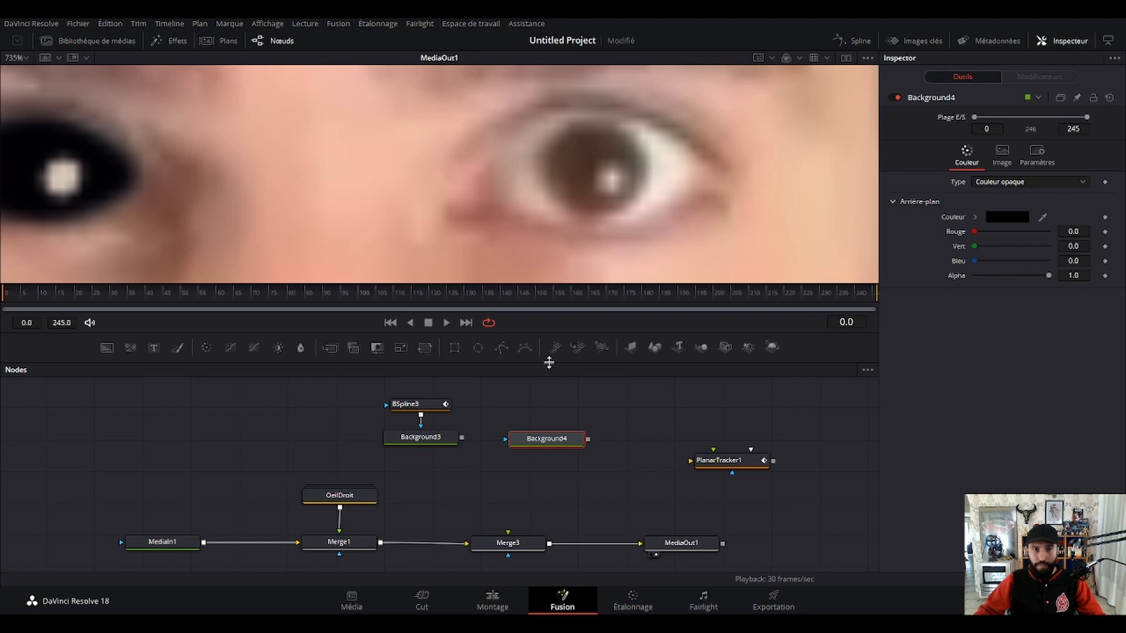
pyautogui.click(526, 347)
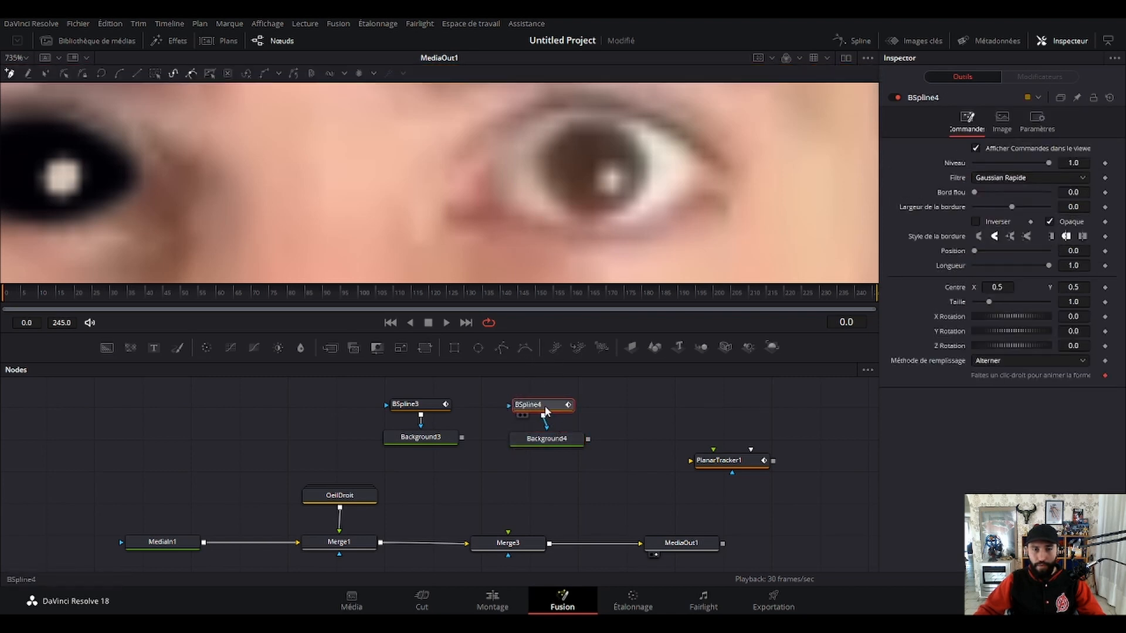
pyautogui.click(605, 163)
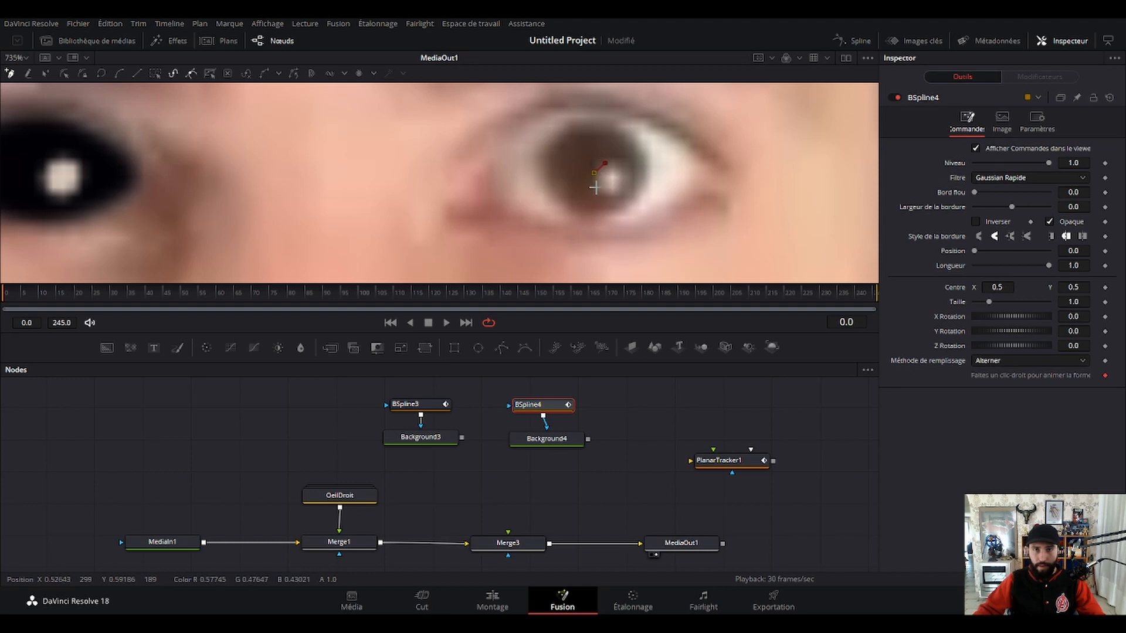
pyautogui.click(595, 186)
pyautogui.click(606, 164)
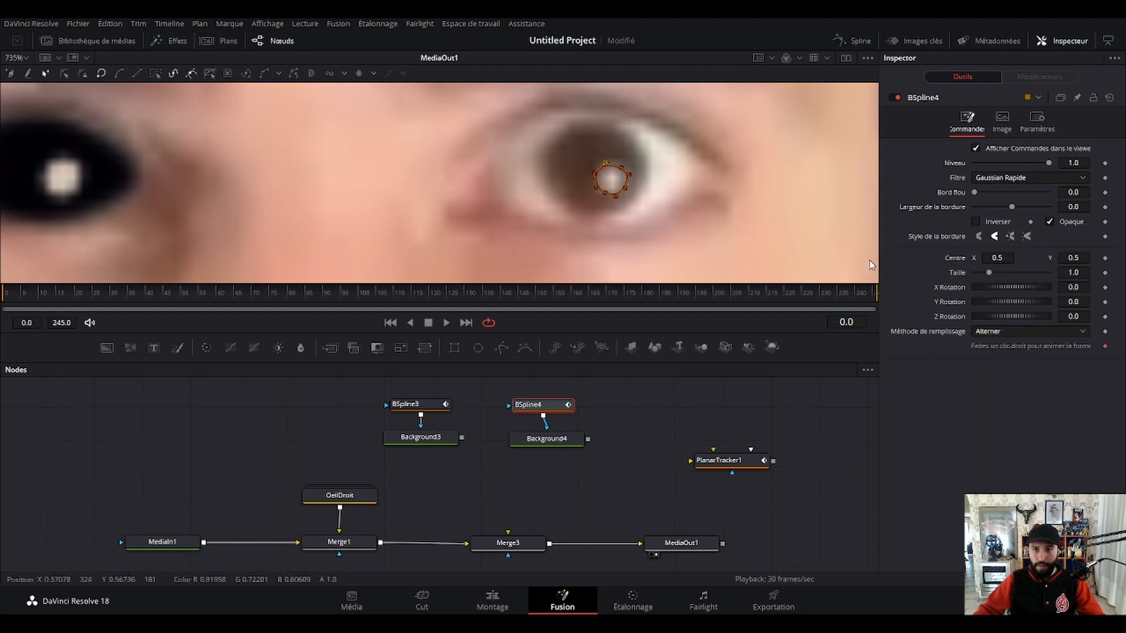
# Sample the eye's light reflection as Background4's colour and align the node under BSpline4.
pyautogui.click(545, 439)
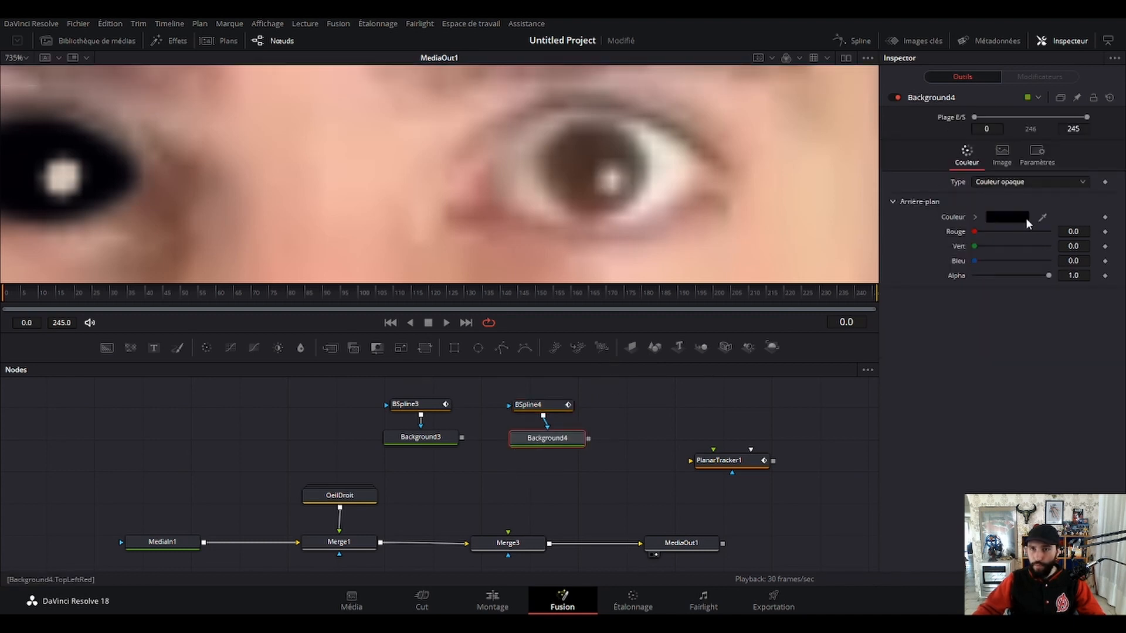
pyautogui.moveTo(1042, 217); pyautogui.dragTo(612, 183)
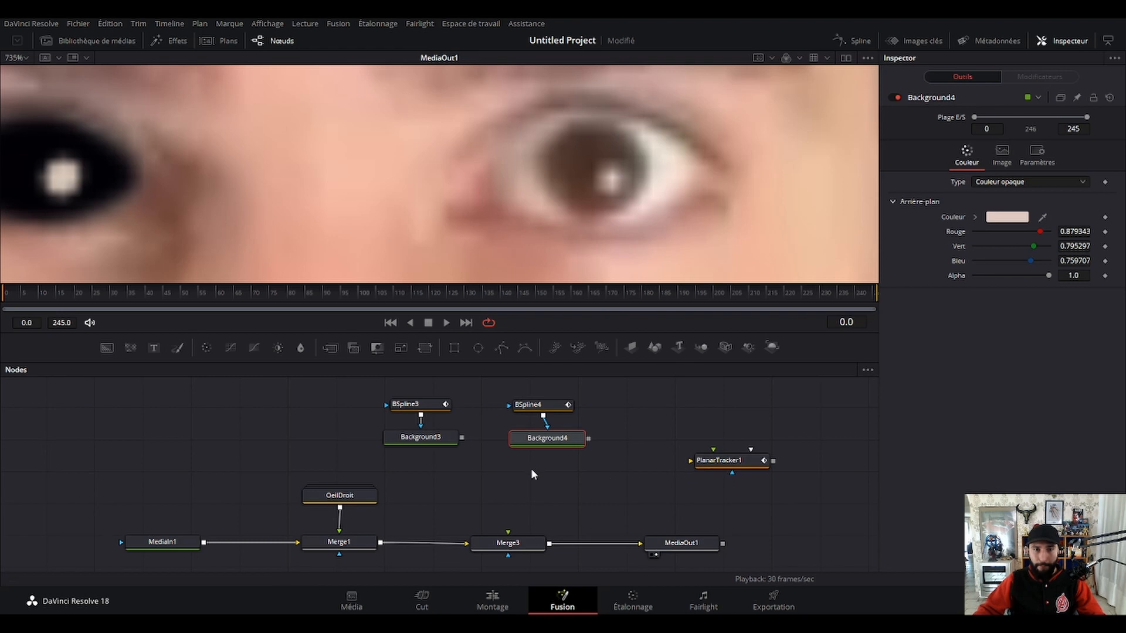
pyautogui.moveTo(539, 446); pyautogui.dragTo(531, 446)
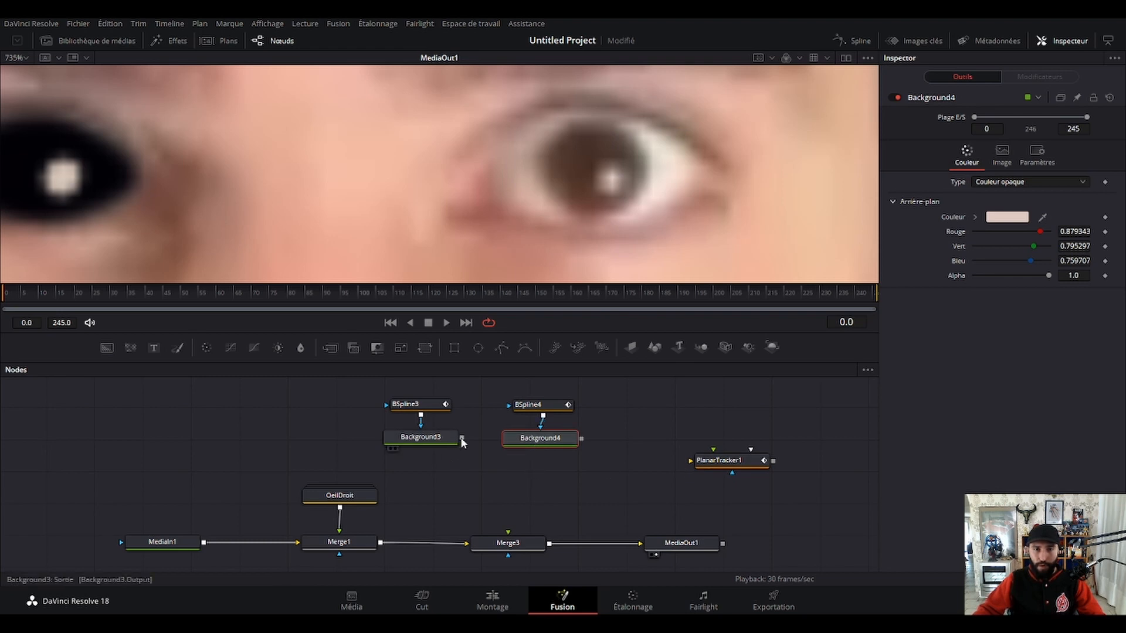
# Connect Background3 and Background4 to Merge3 one at a time, disconnecting each again.
pyautogui.moveTo(462, 437); pyautogui.dragTo(500, 544)
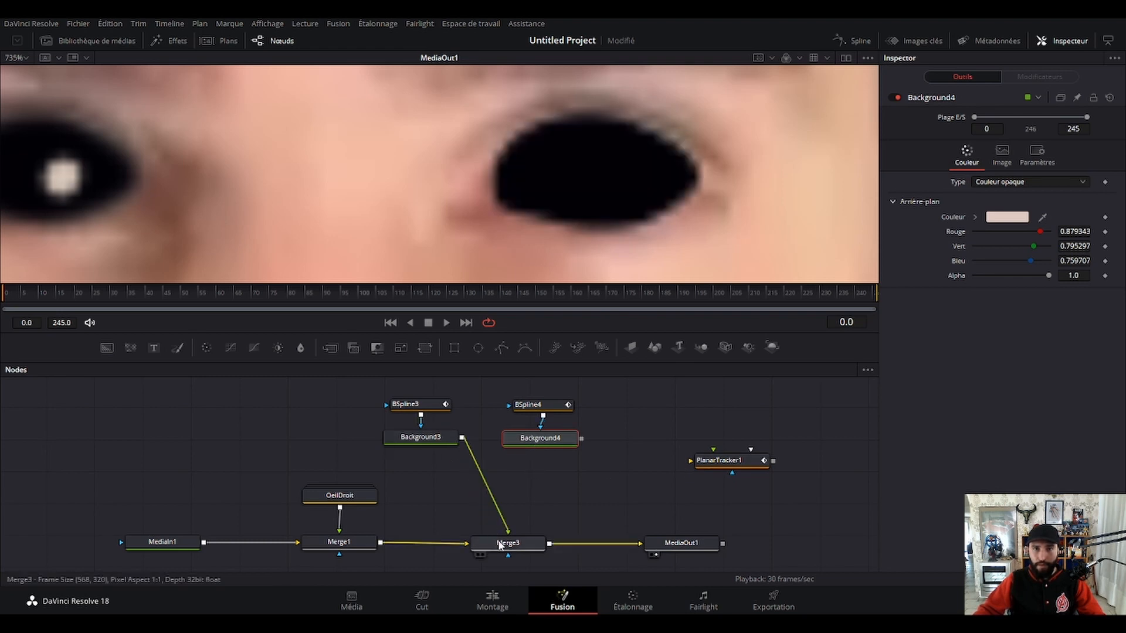
pyautogui.click(582, 492)
pyautogui.click(485, 477)
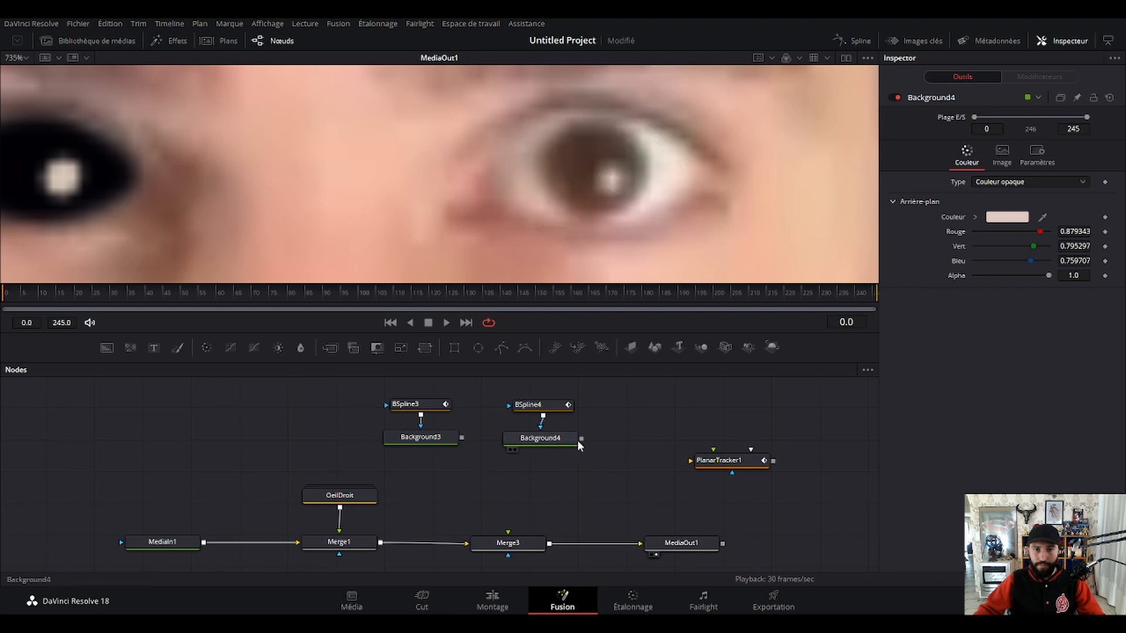
pyautogui.moveTo(580, 438); pyautogui.dragTo(509, 545)
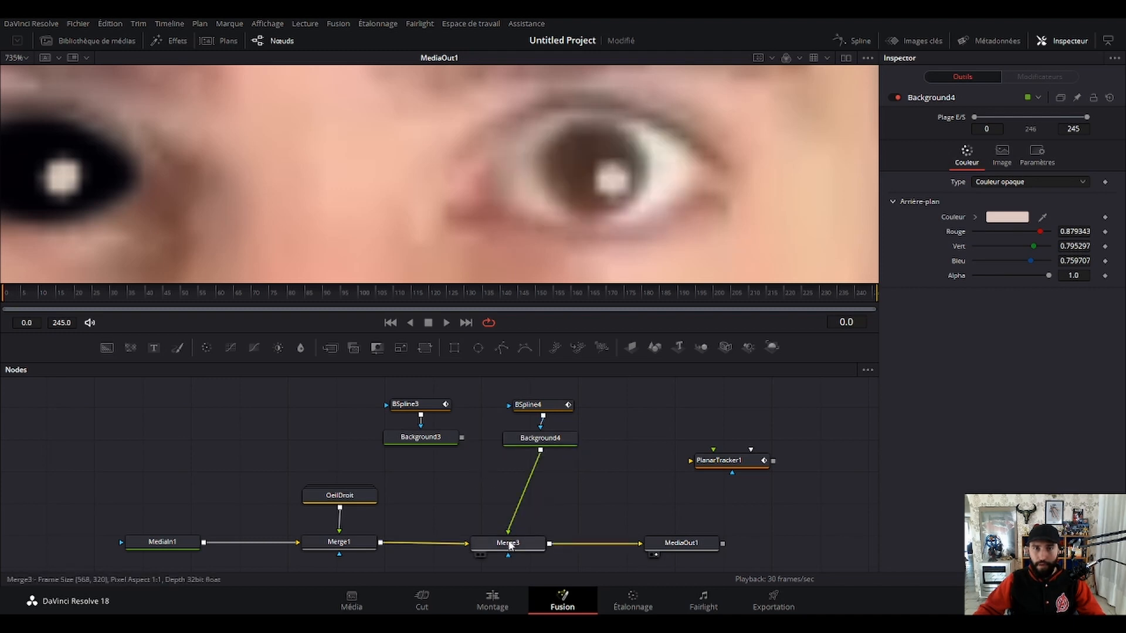
pyautogui.click(526, 488)
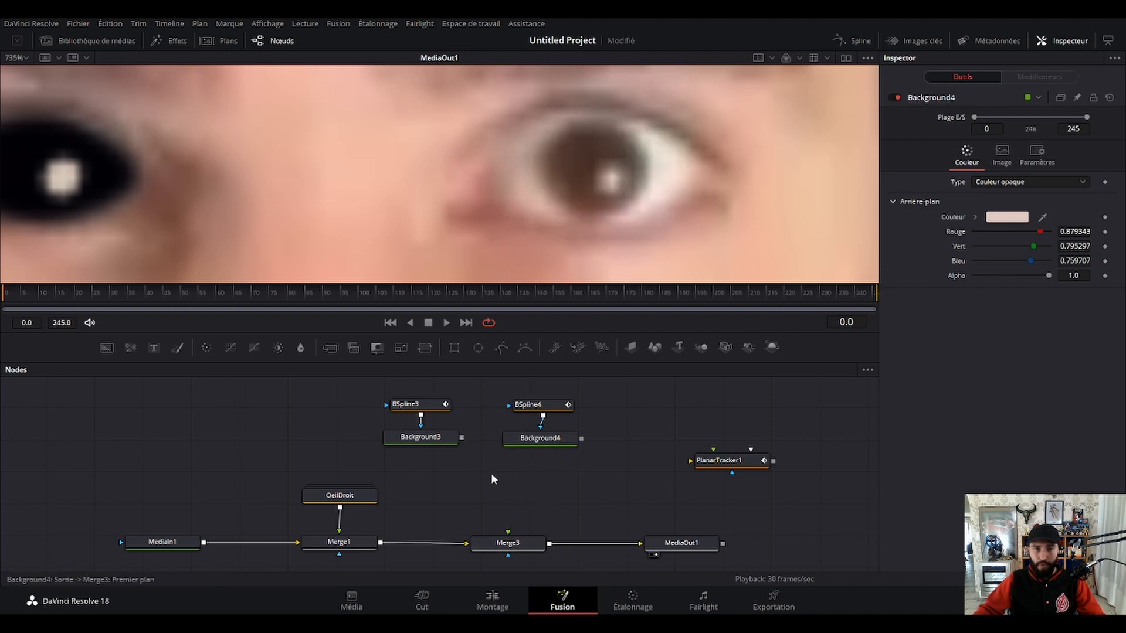
# Add a Merge node with Background3 as background and Background4 as foreground, and connect its output to Merge3's foreground.
pyautogui.click(331, 348)
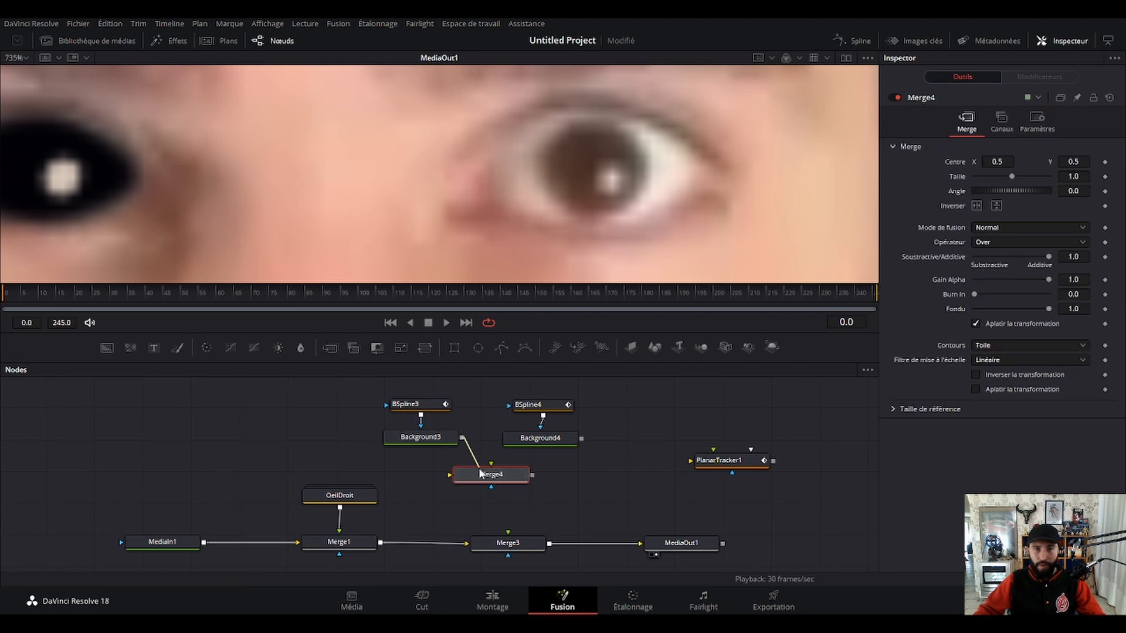
pyautogui.moveTo(462, 438); pyautogui.dragTo(451, 474)
pyautogui.moveTo(581, 439); pyautogui.dragTo(510, 545)
pyautogui.moveTo(491, 486); pyautogui.dragTo(508, 533)
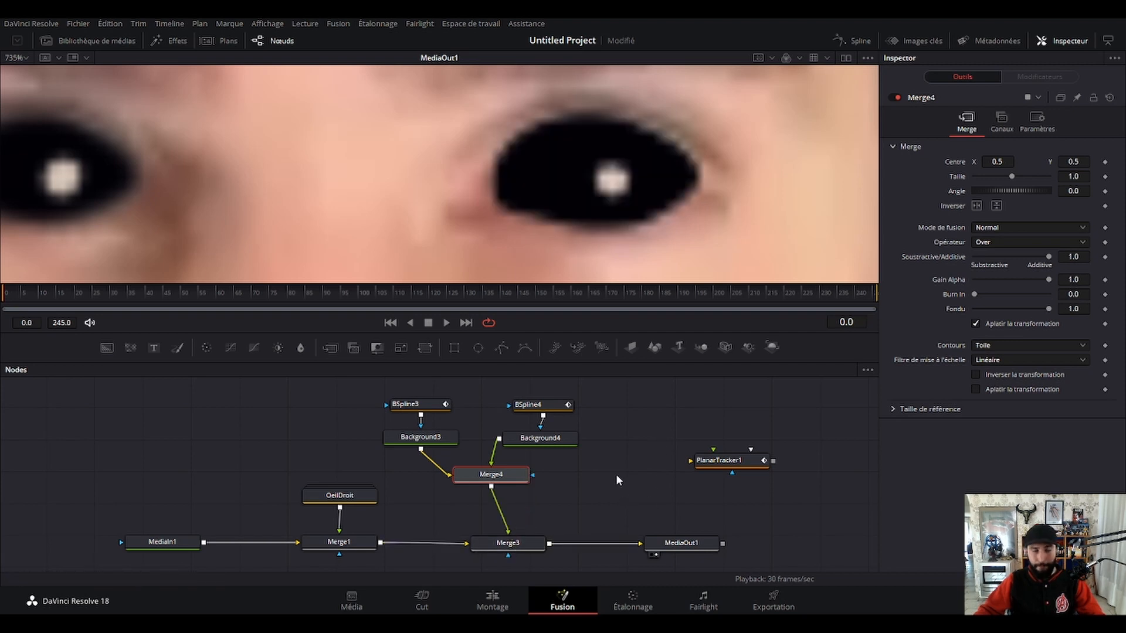
# Set the soft edge of the eye outline mask BSpline3 to 0.0031.
pyautogui.scroll(-2, 659, 194)
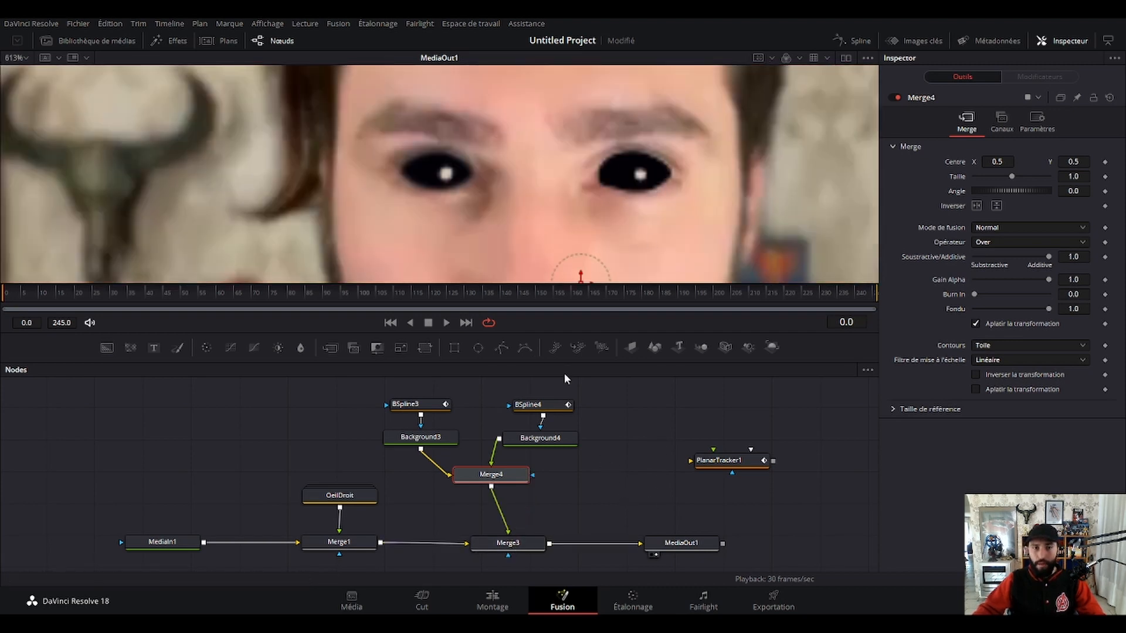
pyautogui.scroll(3, 686, 223)
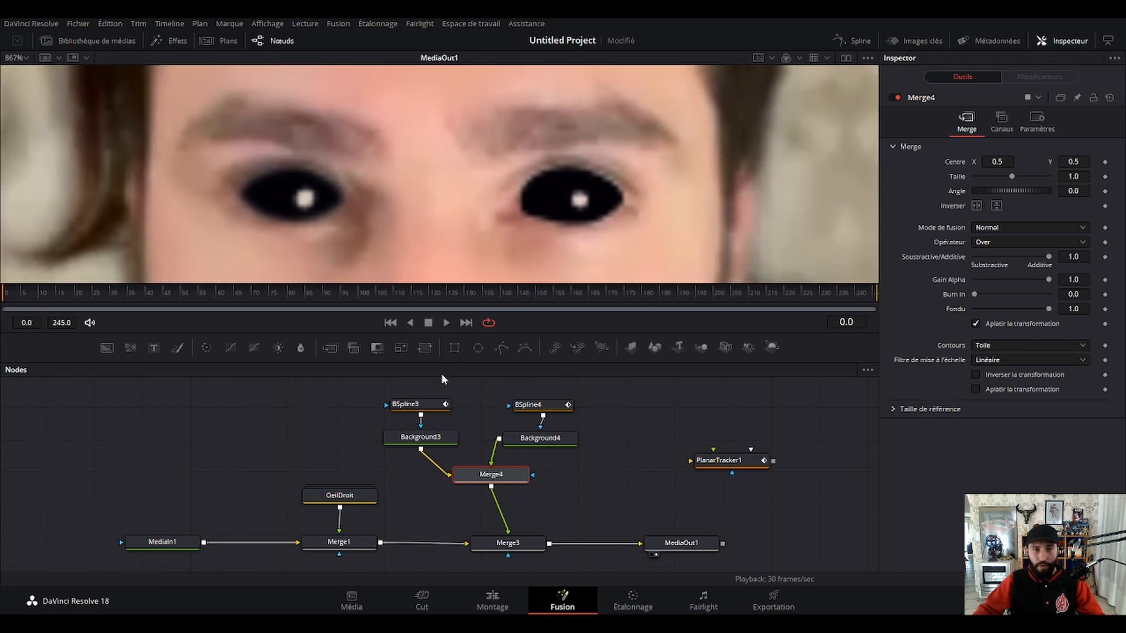
pyautogui.click(414, 404)
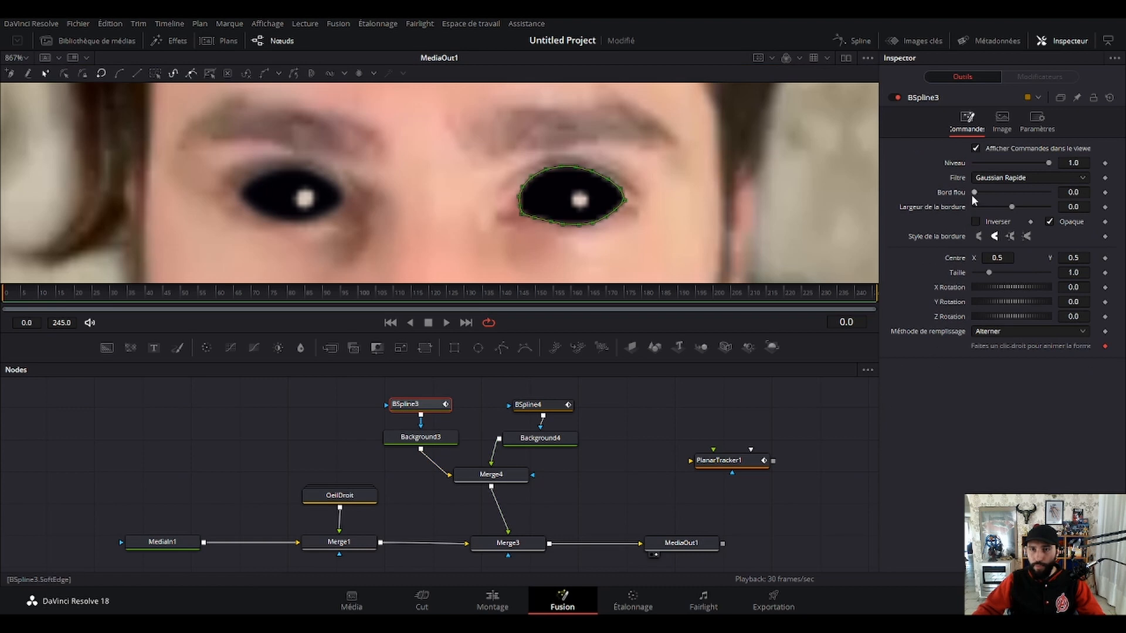
pyautogui.click(742, 398)
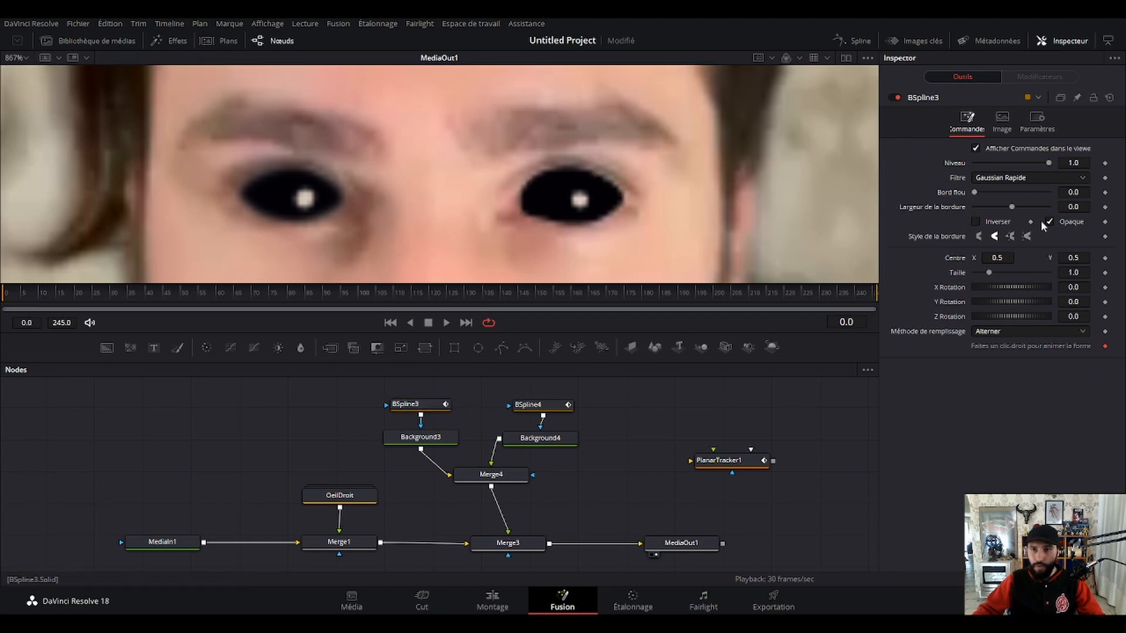
pyautogui.moveTo(973, 191); pyautogui.dragTo(975, 191)
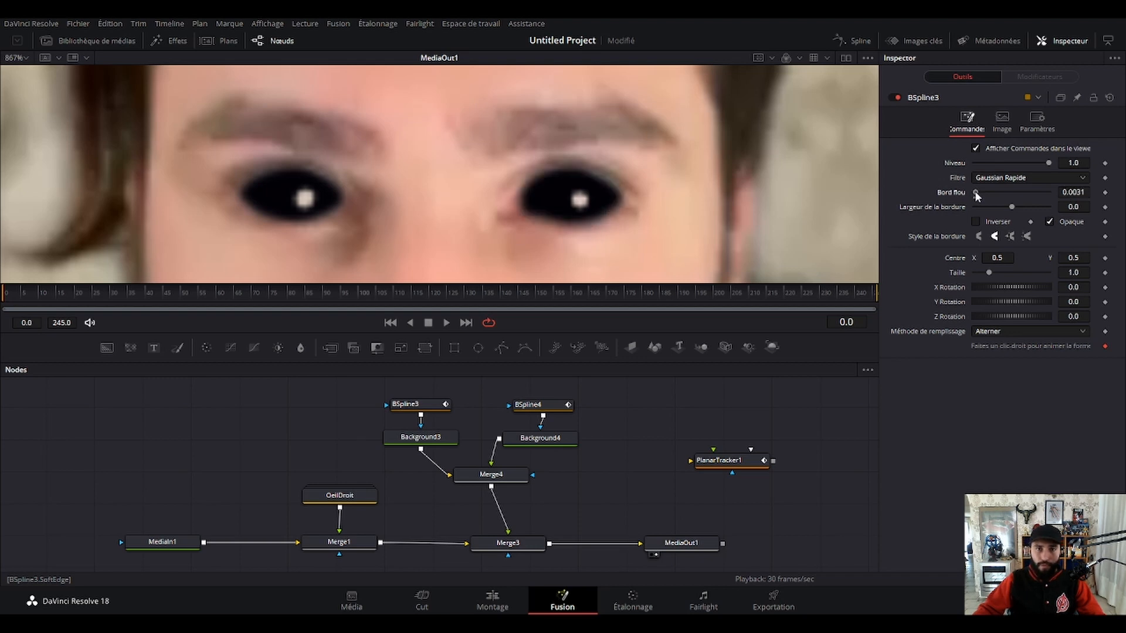
# Try a slight soft edge on the reflection mask BSpline4 and return it to 0.0.
pyautogui.click(567, 408)
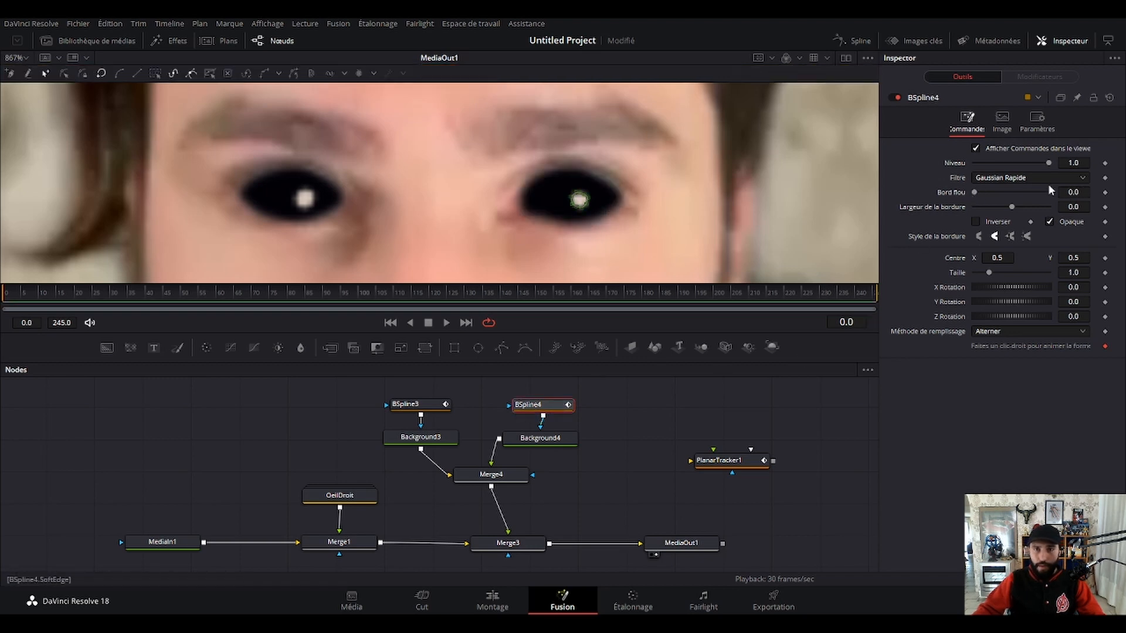
pyautogui.click(697, 423)
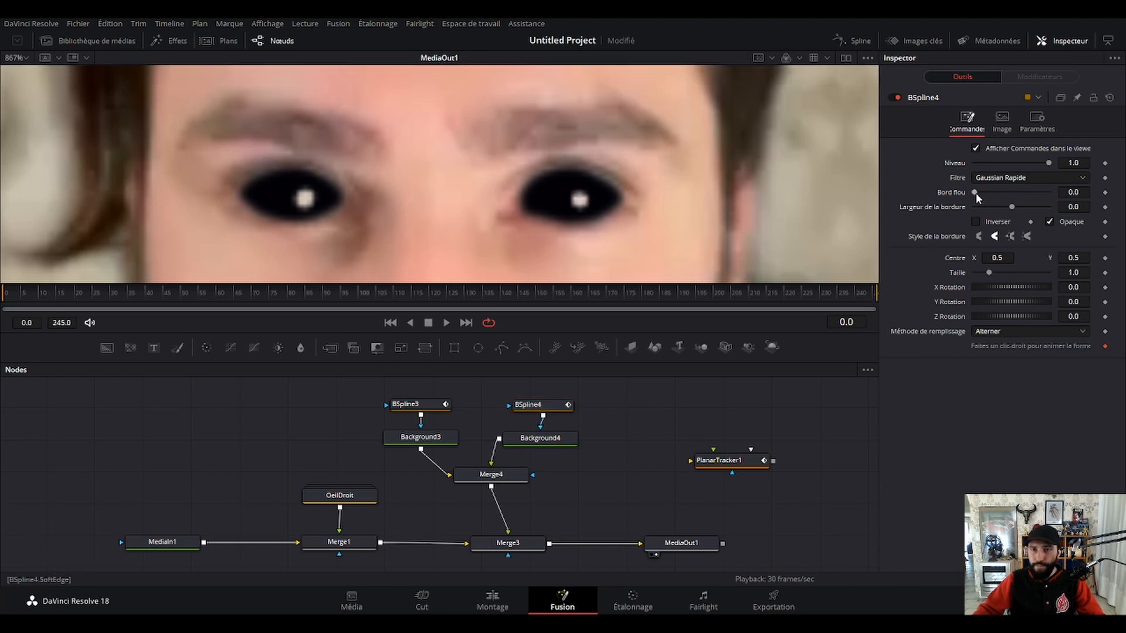
pyautogui.moveTo(975, 192); pyautogui.dragTo(976, 191)
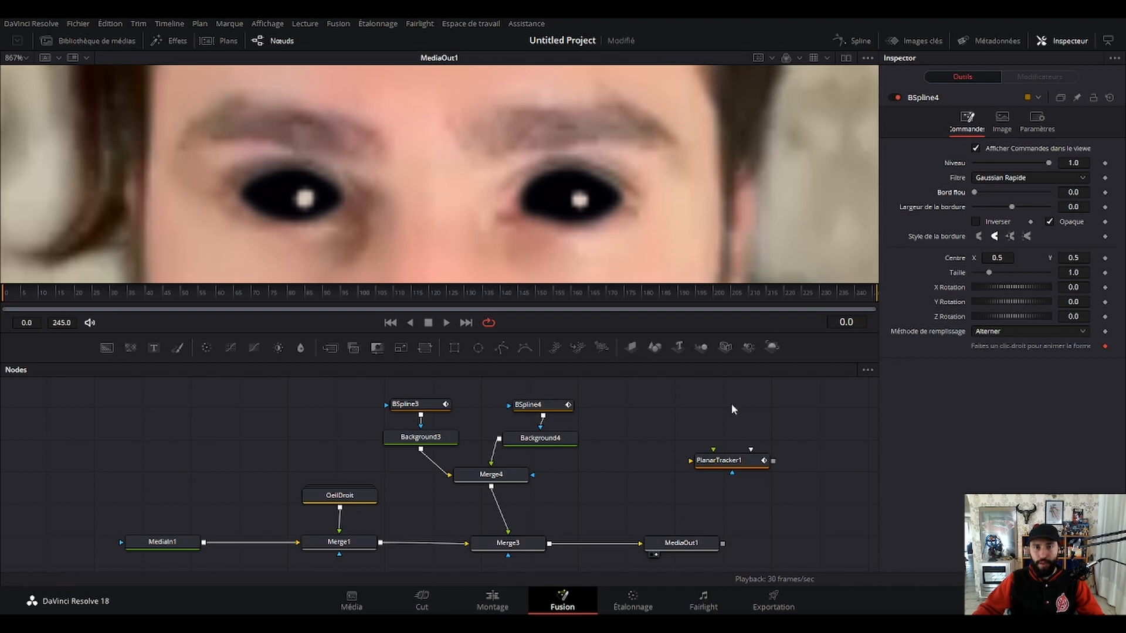
# Disconnect Merge4 from Merge3.
pyautogui.scroll(-5, 672, 235)
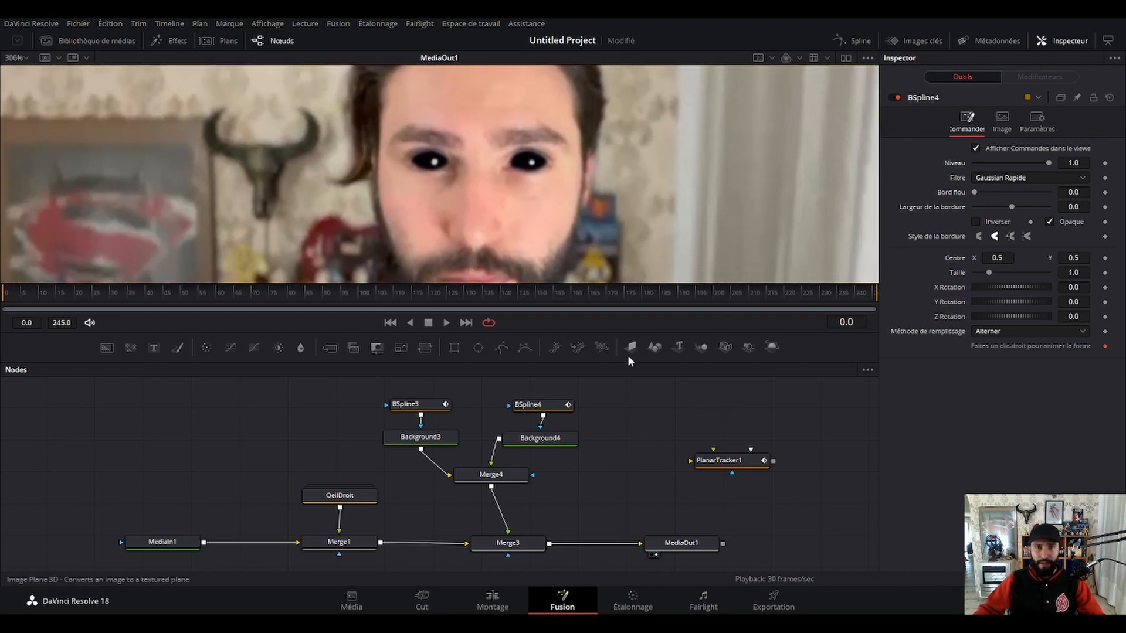
pyautogui.click(505, 520)
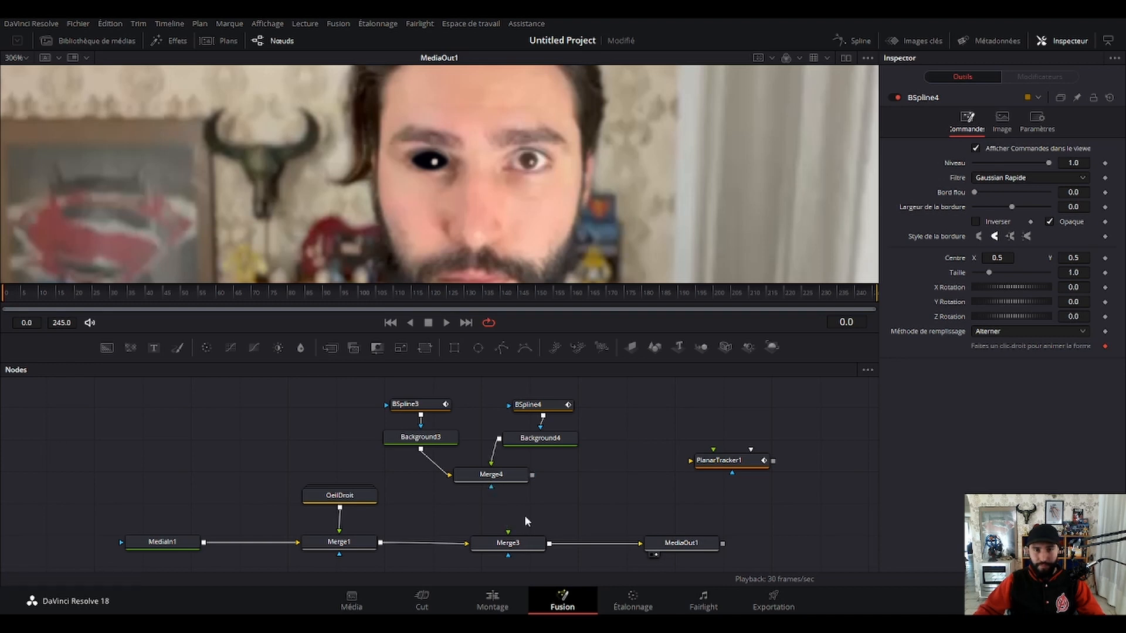
# Add a second Planar Tracker node, move PlanarTracker1 aside, and insert the new tracker between Merge3 and MediaOut1.
pyautogui.click(717, 462)
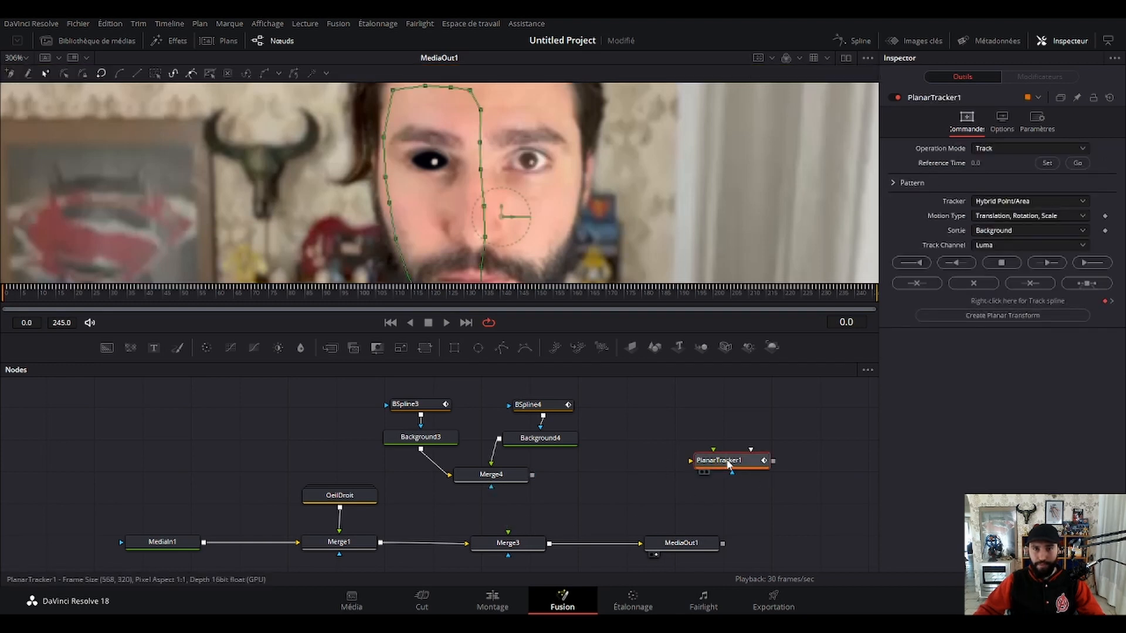
pyautogui.click(606, 438)
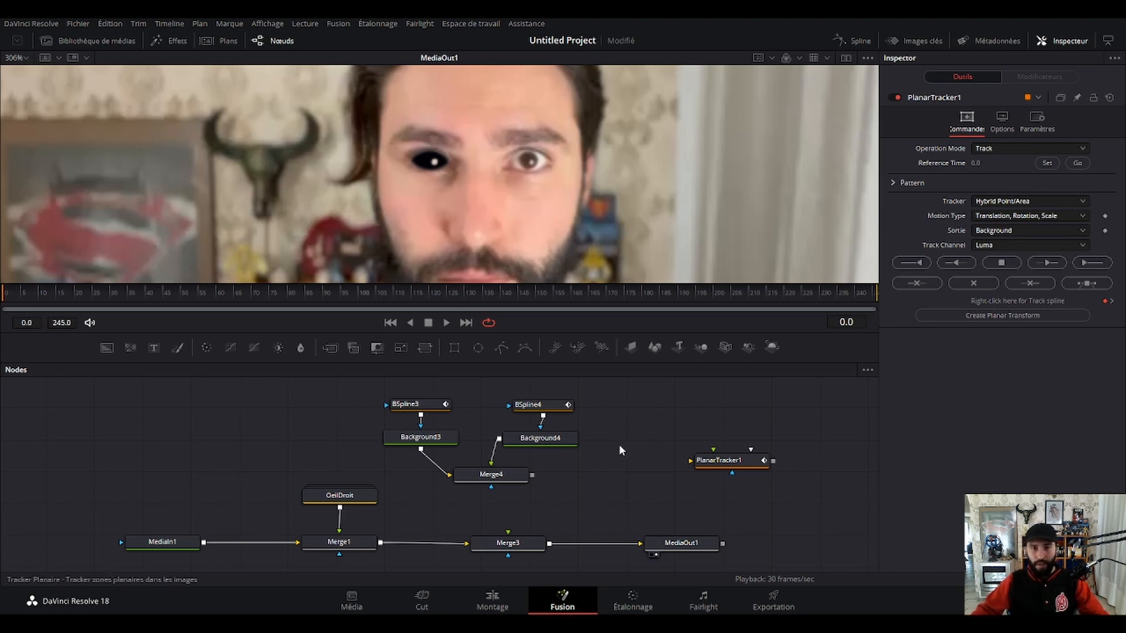
pyautogui.press('Return')
pyautogui.moveTo(607, 444); pyautogui.dragTo(628, 492)
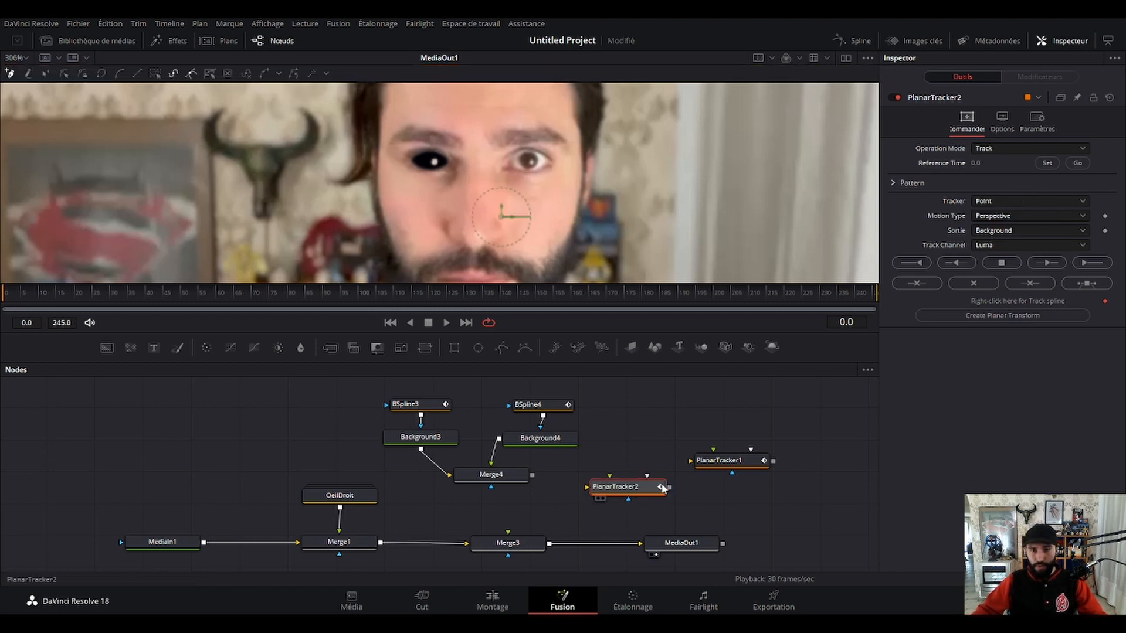
pyautogui.moveTo(723, 463); pyautogui.dragTo(800, 404)
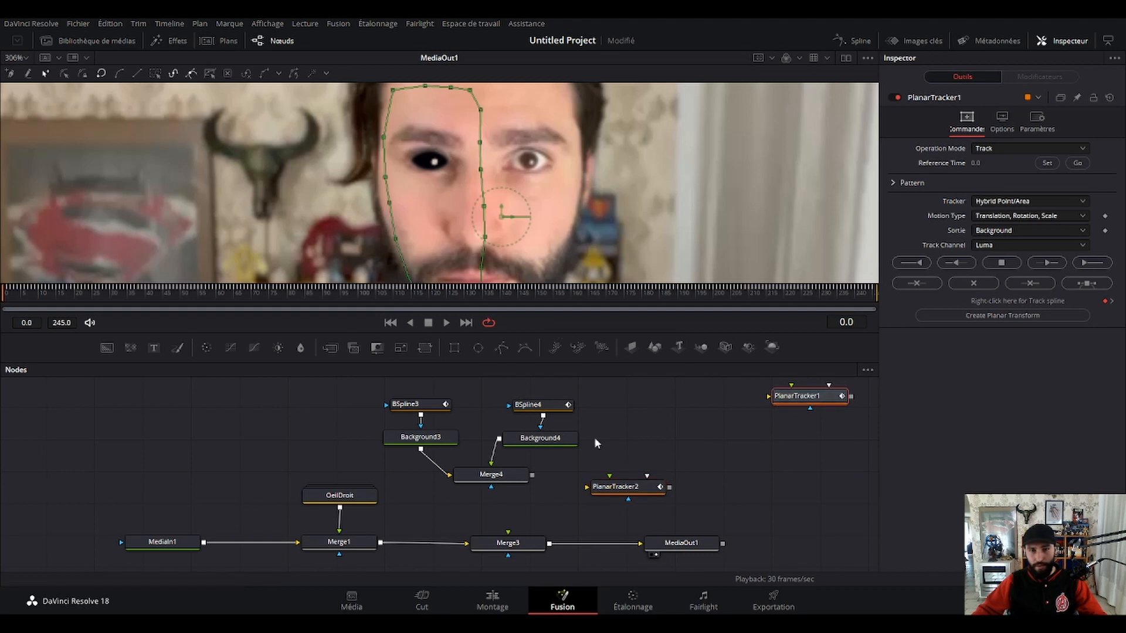
pyautogui.moveTo(622, 496)
pyautogui.mouseDown()
pyautogui.moveTo(652, 499)
pyautogui.moveTo(634, 488)
pyautogui.mouseUp()
pyautogui.moveTo(507, 543); pyautogui.dragTo(466, 543)
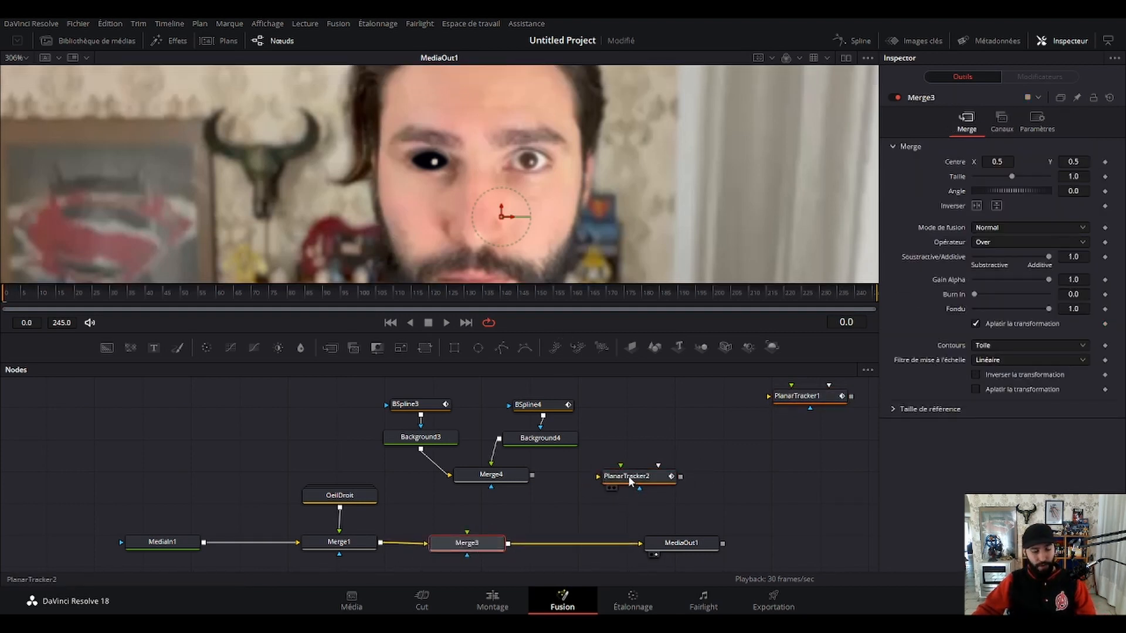
pyautogui.moveTo(628, 476); pyautogui.dragTo(577, 552)
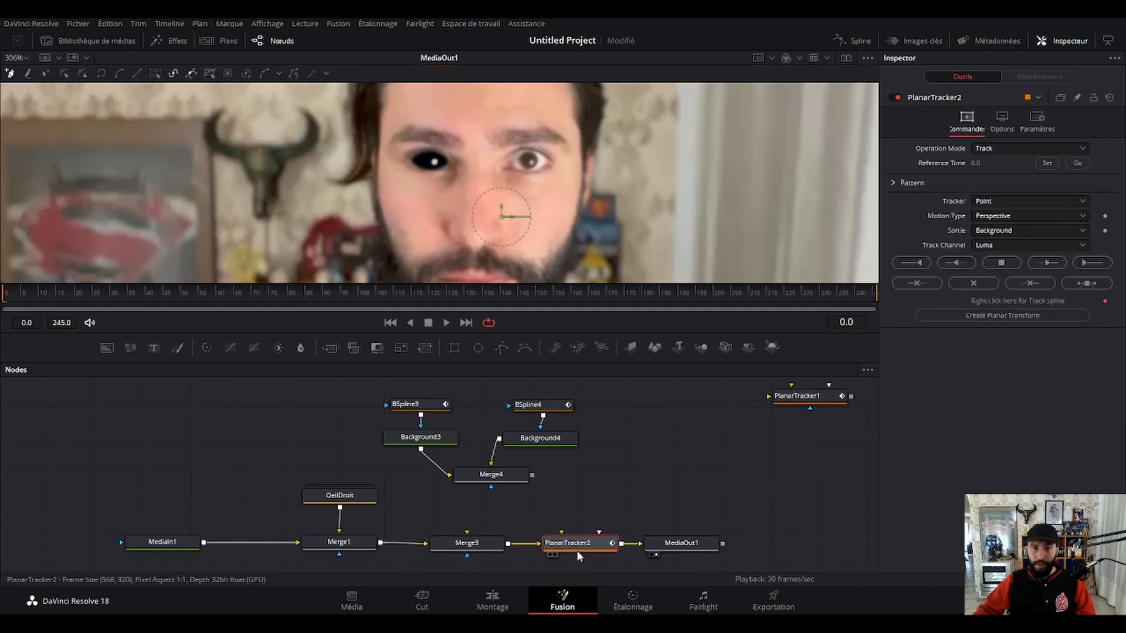
# Draw a closed tracking outline around the half of the face with the untracked eye, from the forehead down to the beard.
pyautogui.scroll(1, 510, 157)
pyautogui.moveTo(487, 125); pyautogui.dragTo(527, 127)
pyautogui.click(531, 127)
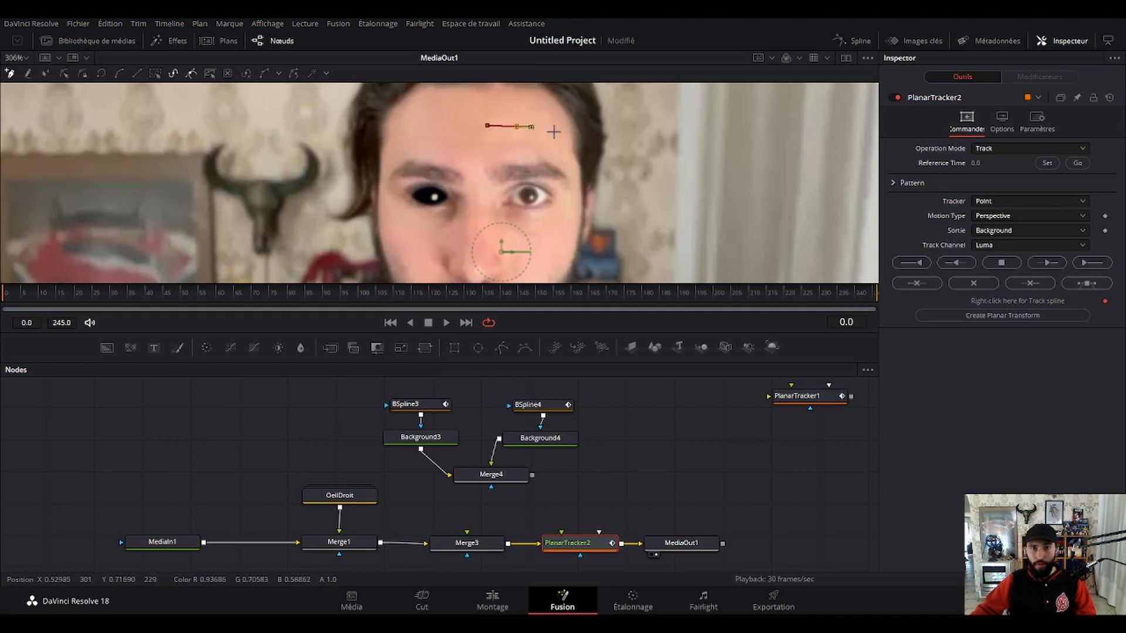
pyautogui.click(558, 132)
pyautogui.click(569, 154)
pyautogui.click(573, 171)
pyautogui.click(575, 178)
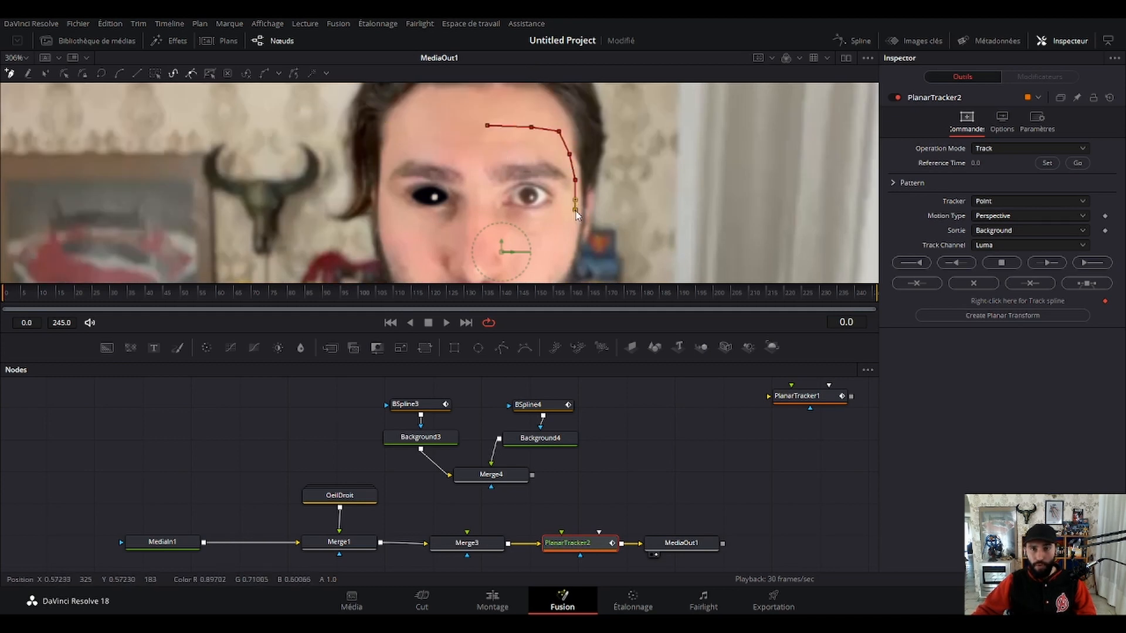
pyautogui.scroll(-1, 581, 196)
pyautogui.click(573, 200)
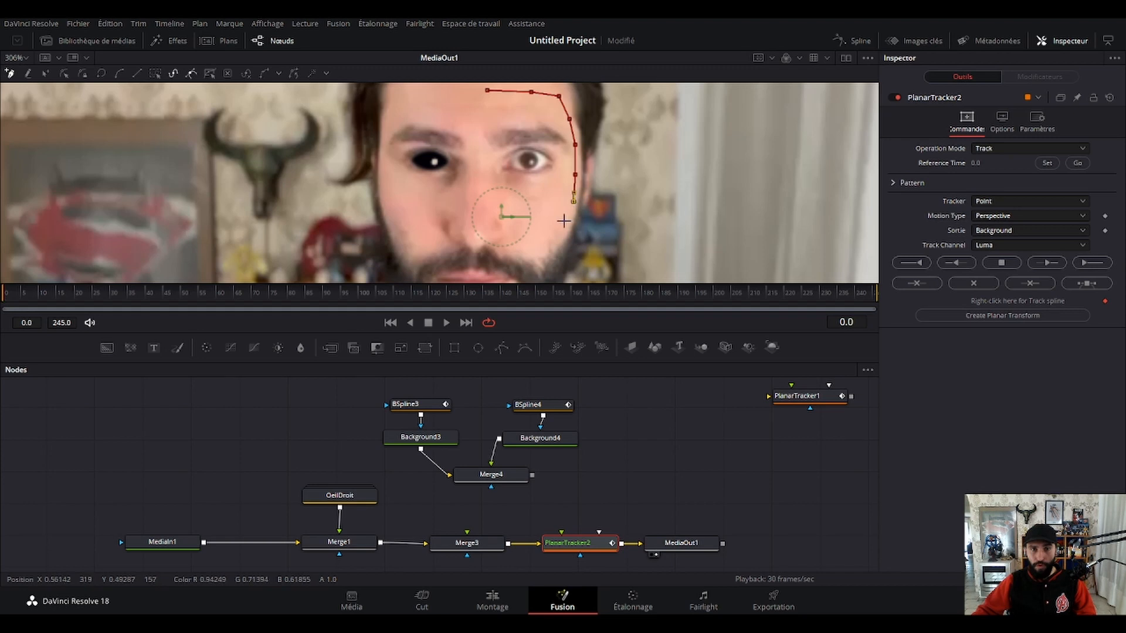
pyautogui.click(545, 245)
pyautogui.click(524, 248)
pyautogui.click(508, 248)
pyautogui.click(495, 240)
pyautogui.click(484, 224)
pyautogui.click(484, 208)
pyautogui.click(477, 183)
pyautogui.click(480, 163)
pyautogui.click(484, 144)
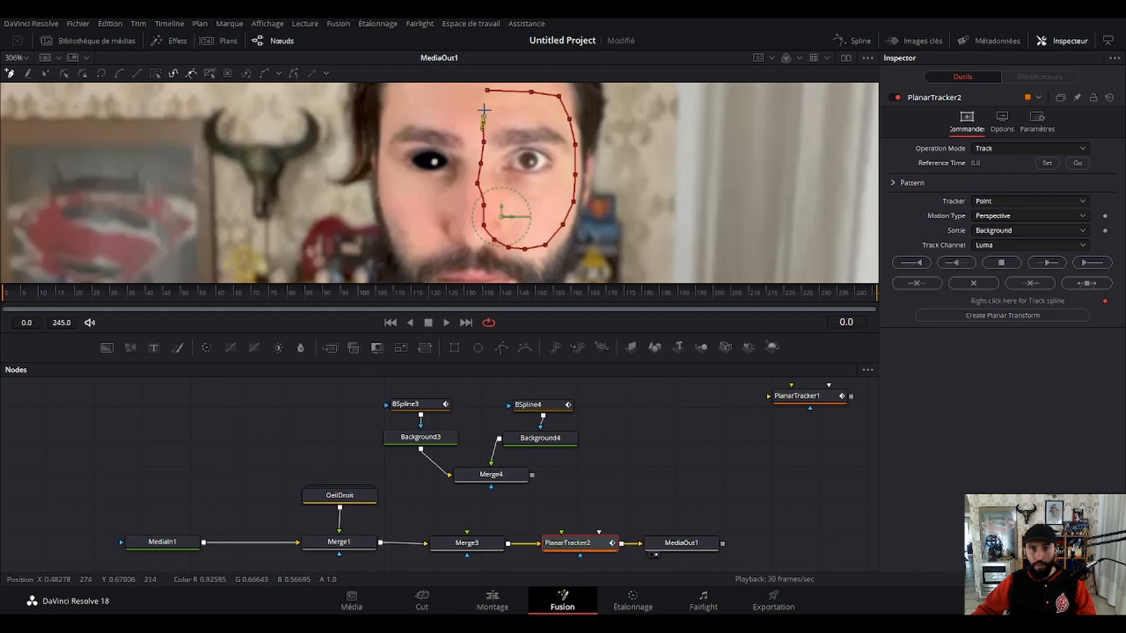
pyautogui.click(486, 92)
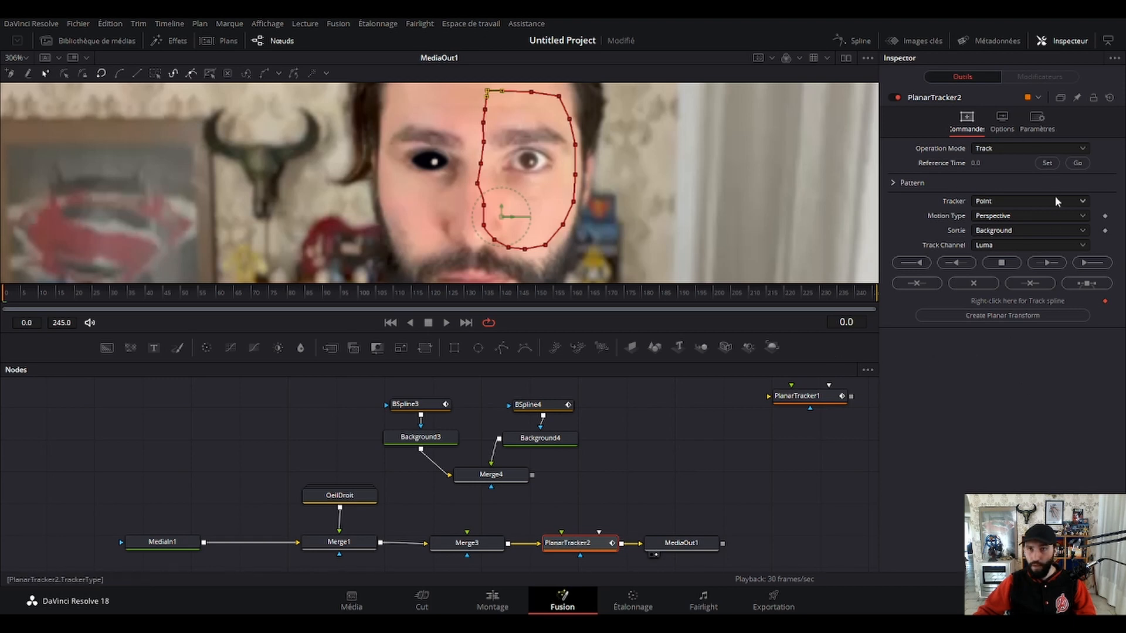
# Set PlanarTracker2's tracker to Hybrid Point/Area and its motion type to Translation, Rotation, Scale, and save the project.
pyautogui.click(991, 230)
pyautogui.click(1023, 258)
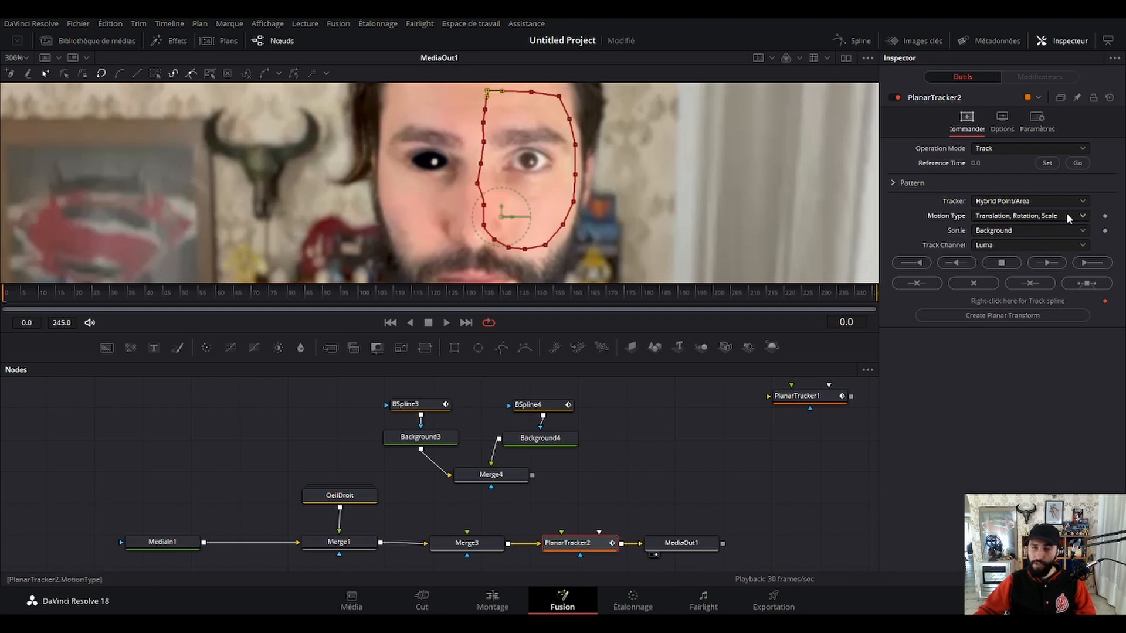
pyautogui.hotkey('ctrl', 's')
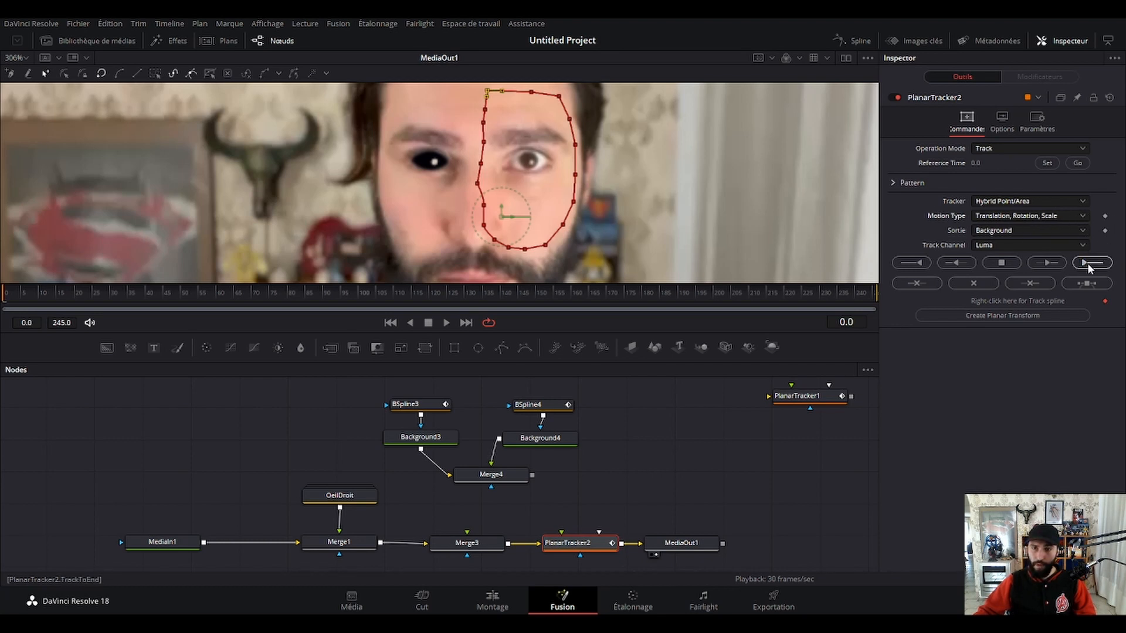
# Track the outlined face area from the reference frame to the end of the clip and return to frame 0.
pyautogui.click(1075, 163)
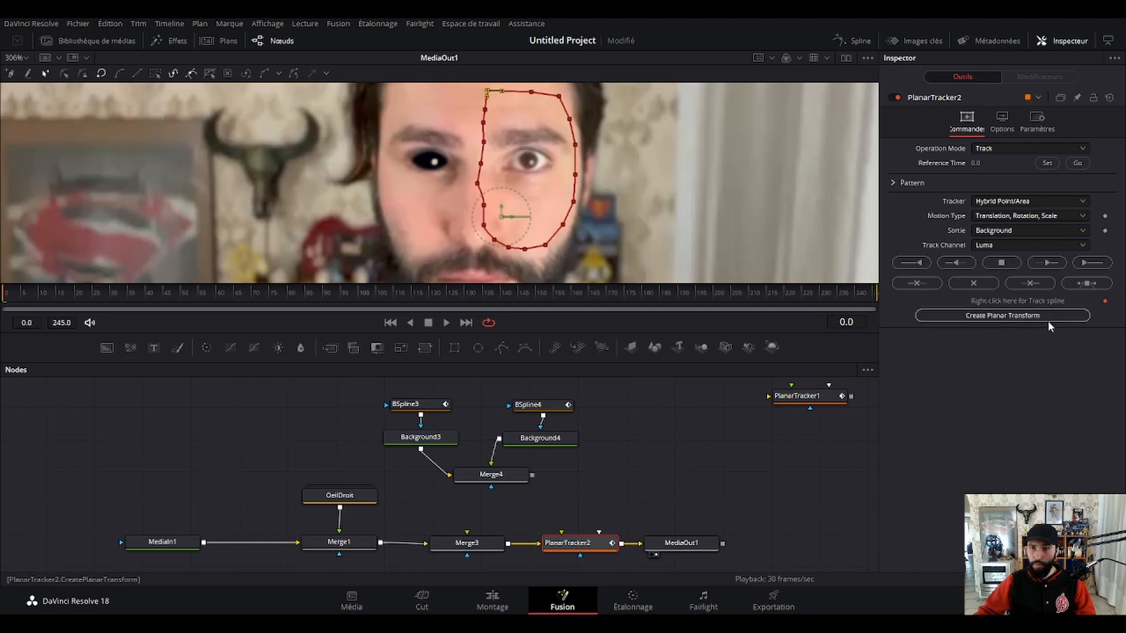
pyautogui.click(1090, 265)
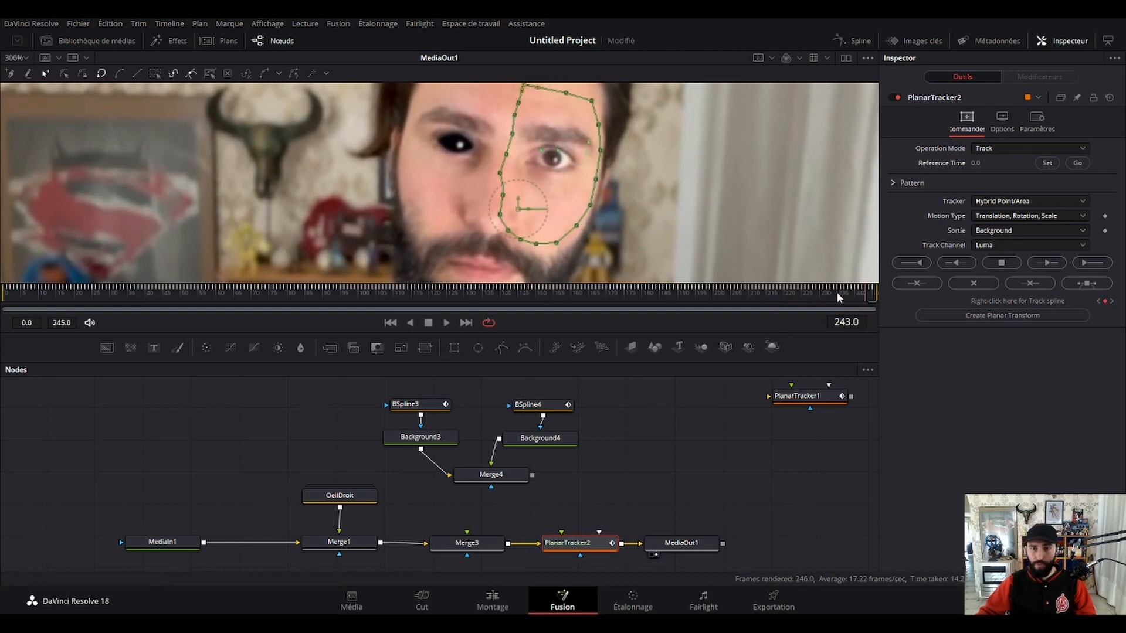
pyautogui.moveTo(836, 292); pyautogui.dragTo(2, 305)
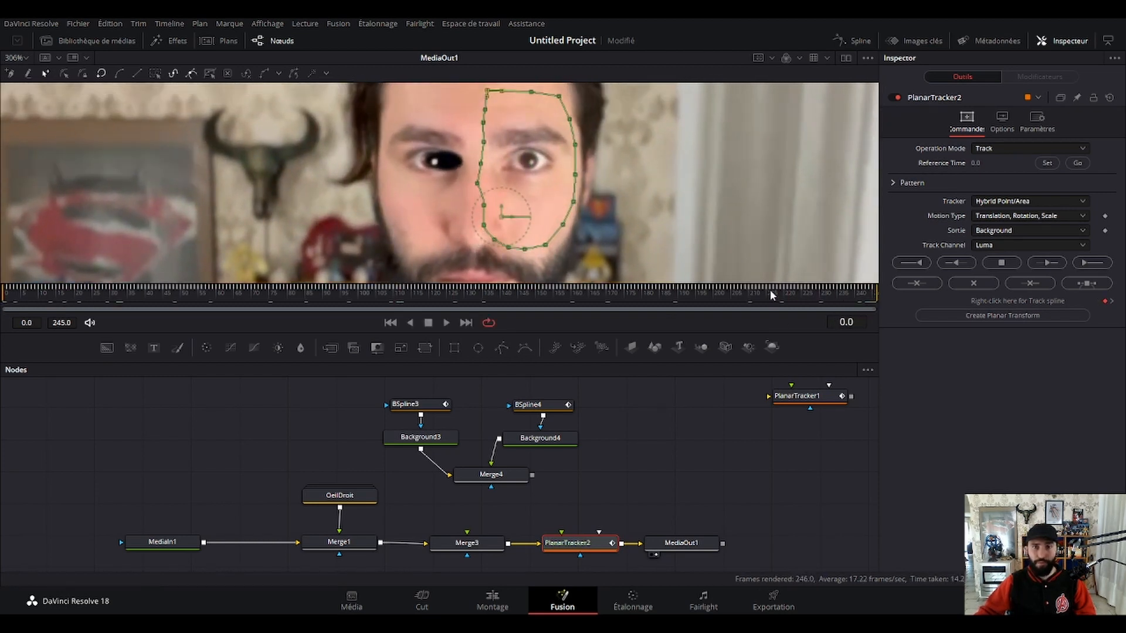
# Create a Planar Transform from PlanarTracker2 and pull the tracker out of the node chain.
pyautogui.click(986, 316)
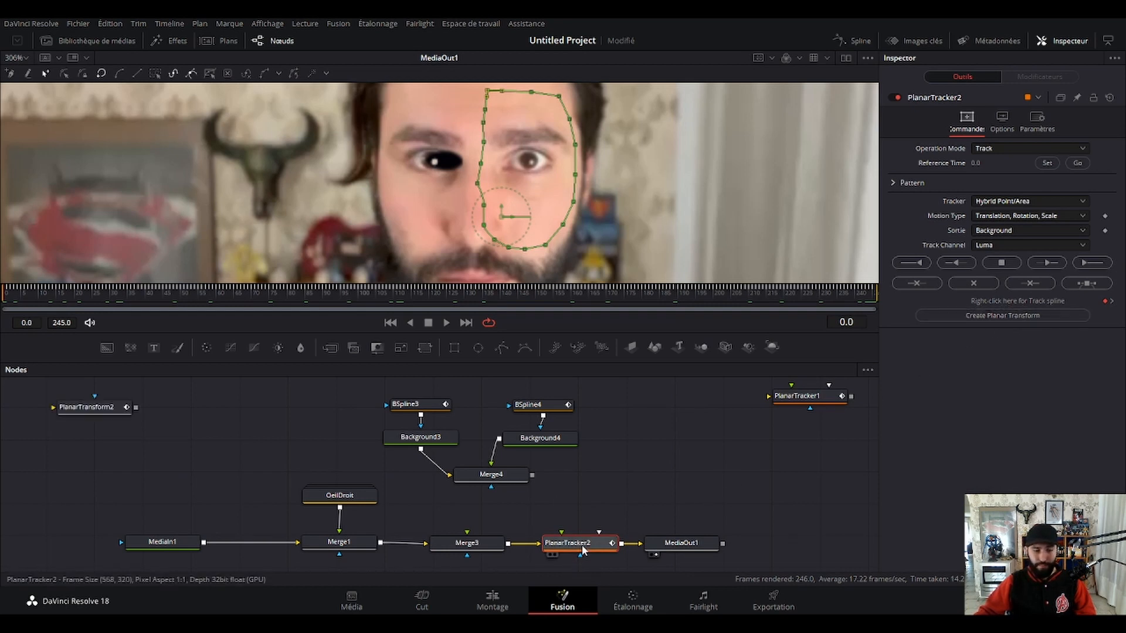
pyautogui.moveTo(580, 547); pyautogui.dragTo(738, 449)
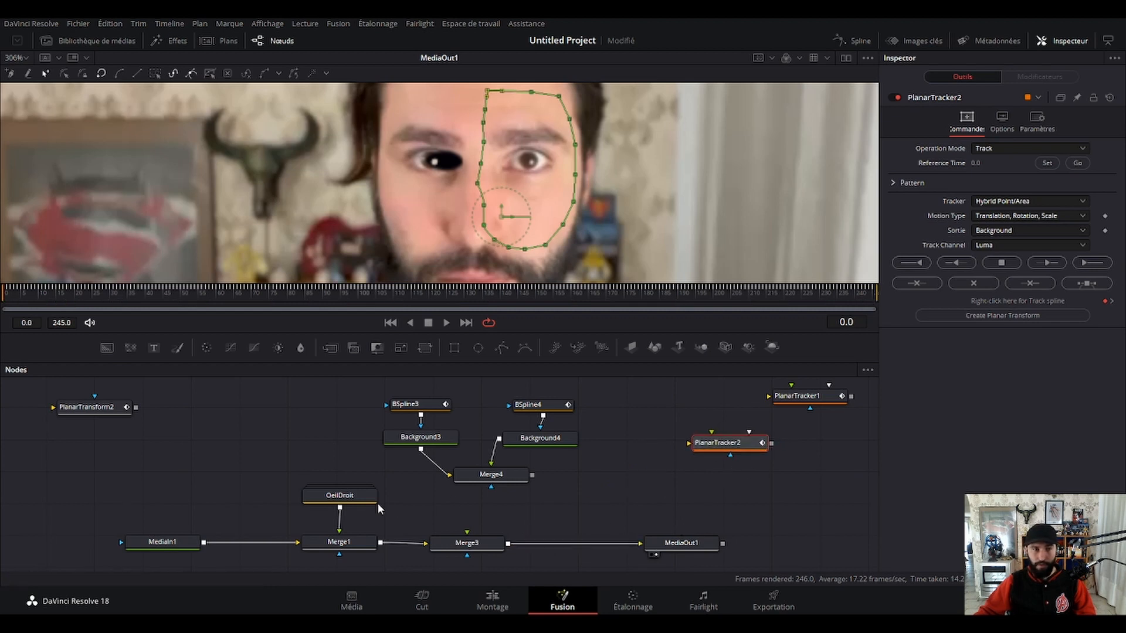
# Connect Merge4's output to PlanarTransform2 and feed PlanarTransform2 into Merge3's foreground.
pyautogui.moveTo(106, 410); pyautogui.dragTo(632, 492)
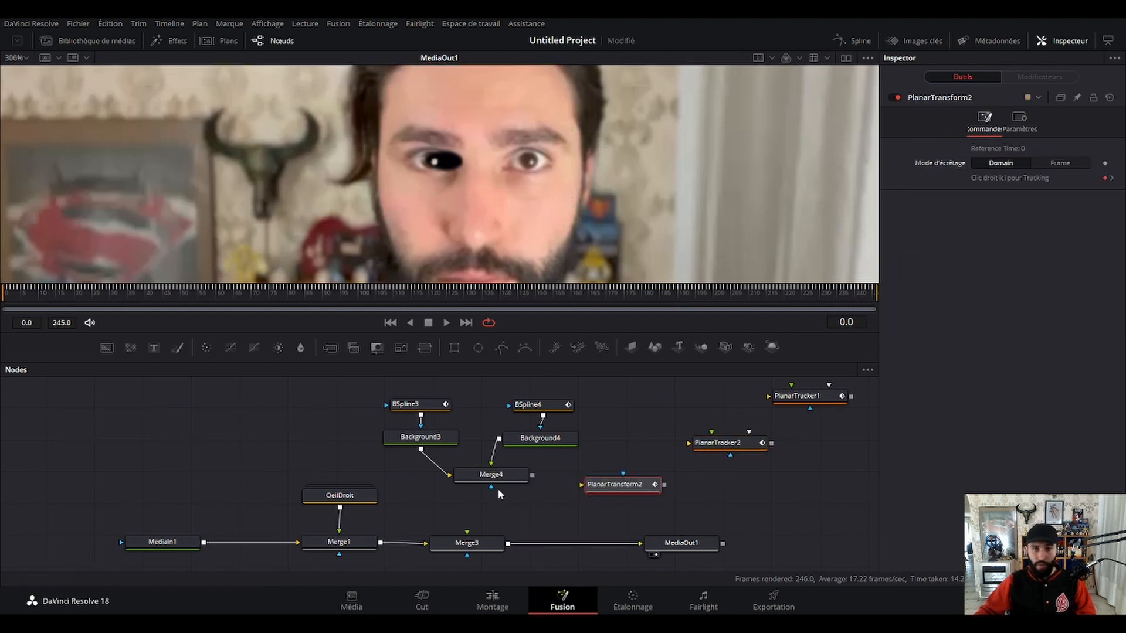
pyautogui.moveTo(533, 476); pyautogui.dragTo(582, 484)
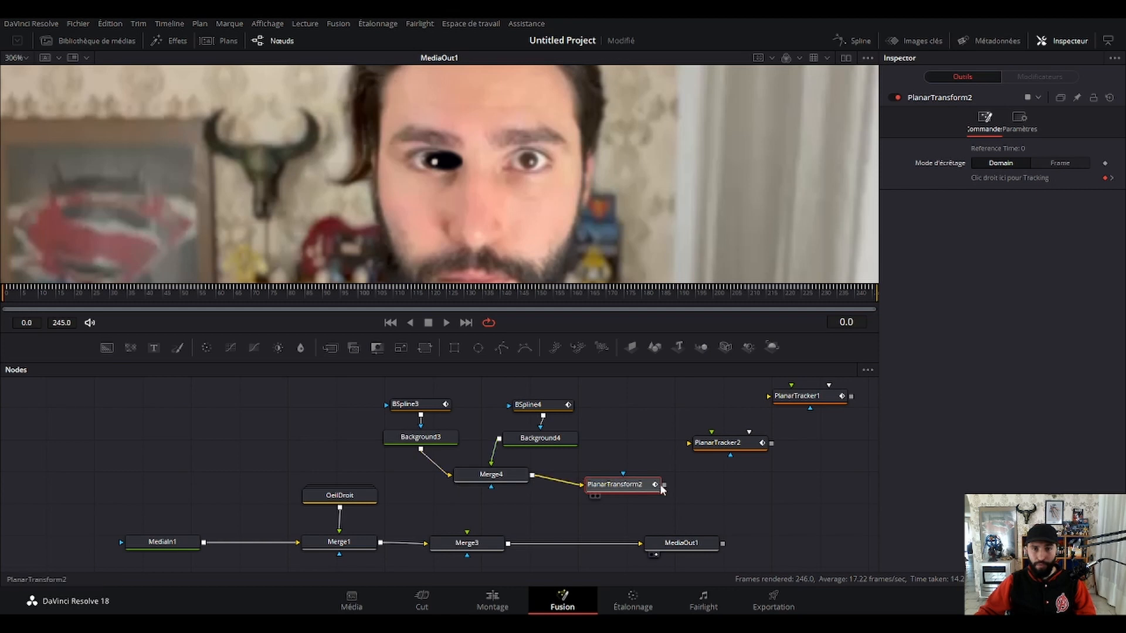
pyautogui.moveTo(665, 485); pyautogui.dragTo(498, 545)
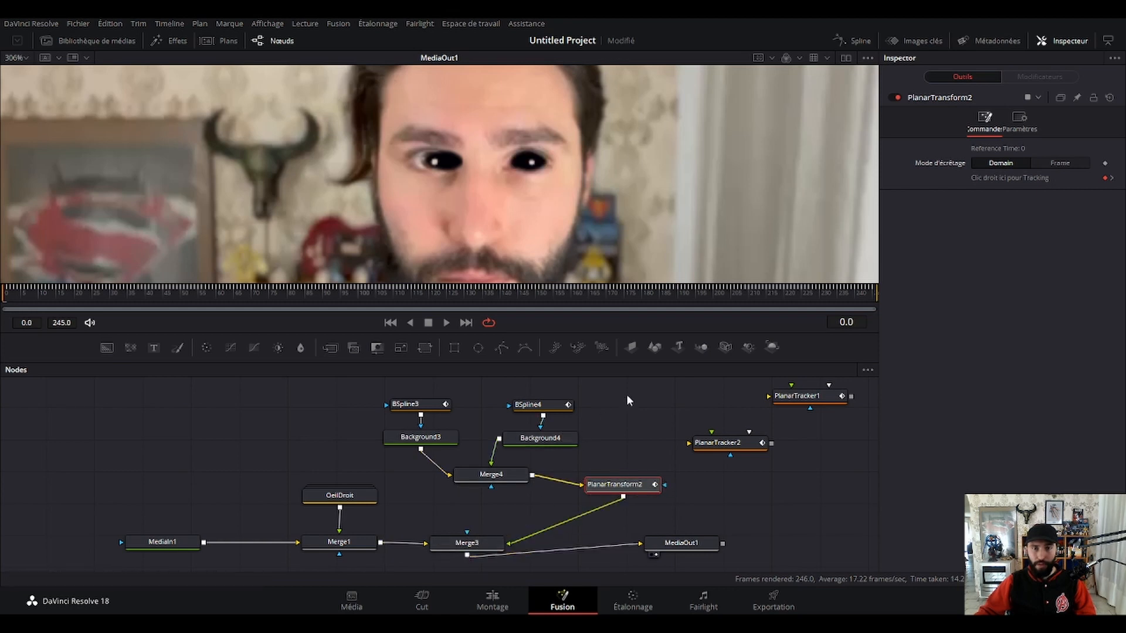
# Scrub and play the clip from frame 0 to check the tracking of both black eyes.
pyautogui.click(868, 291)
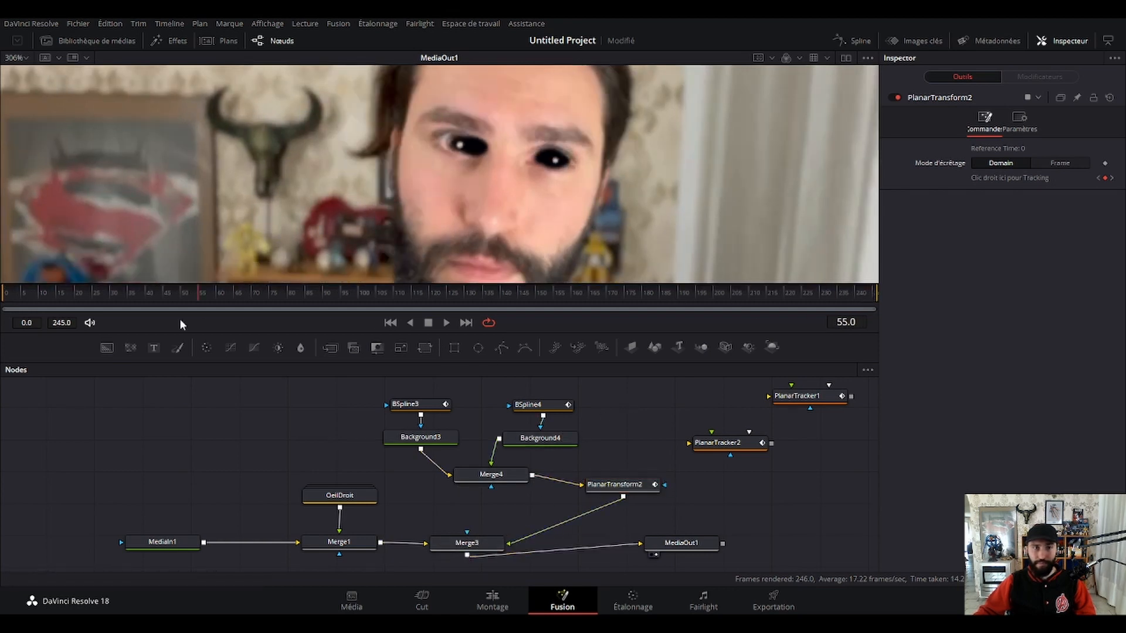
pyautogui.moveTo(179, 322); pyautogui.dragTo(2, 325)
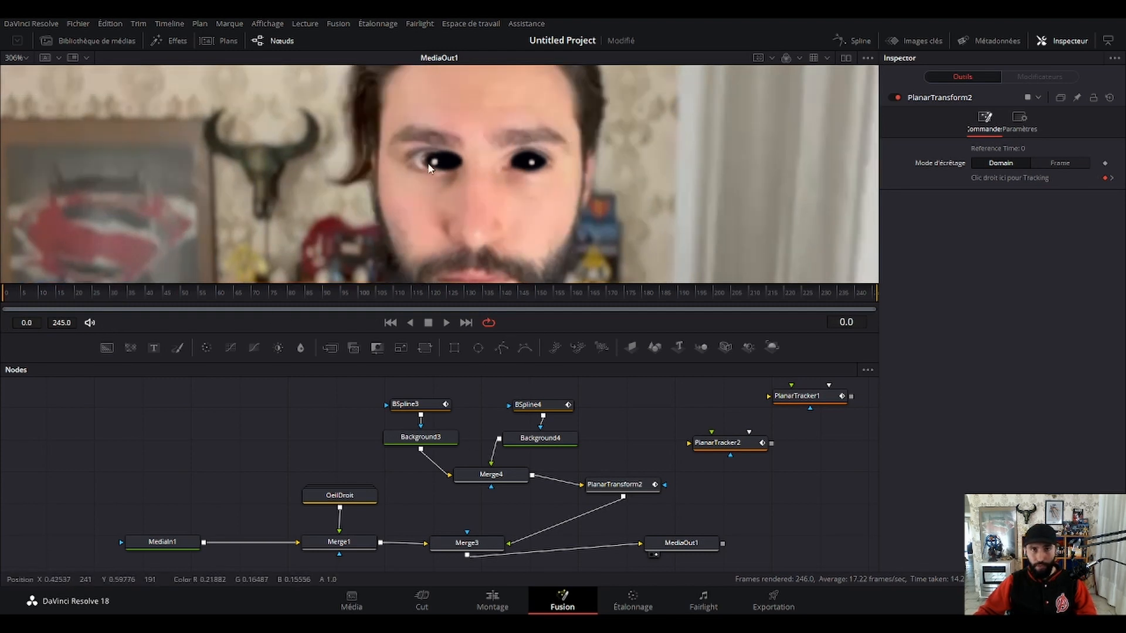
pyautogui.press('space')
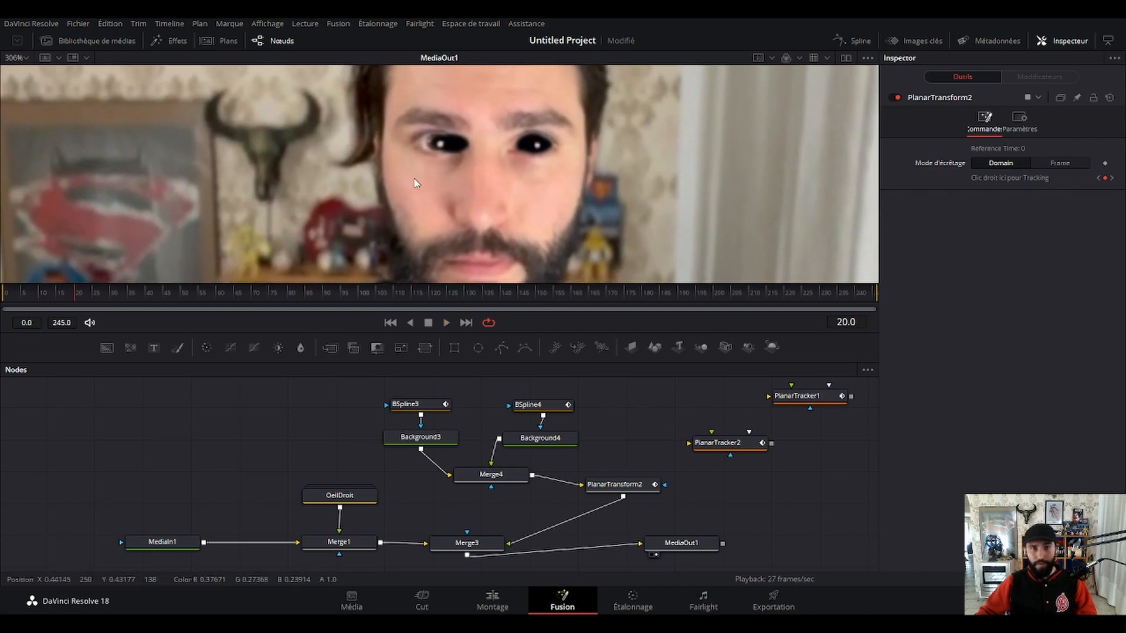
# Reposition PlanarTransform2 closer to Merge4 in the node graph, between it and Merge3.
pyautogui.click(356, 498)
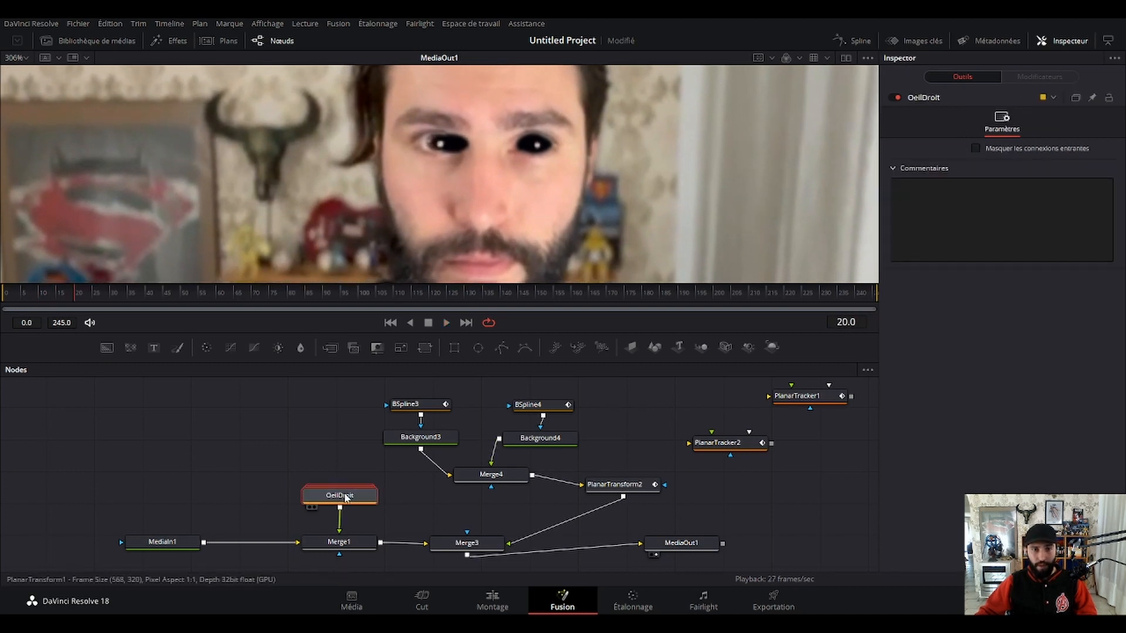
pyautogui.moveTo(615, 484); pyautogui.dragTo(533, 500)
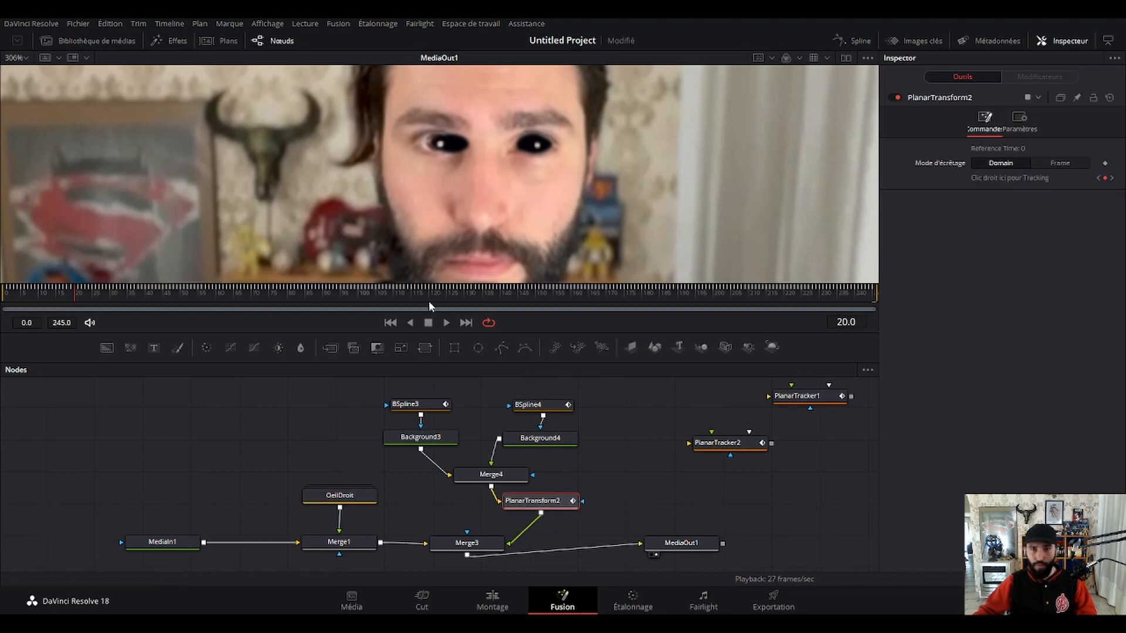
# Play the clip from the first frame at several zoom levels and examine how both black eyes follow the face.
pyautogui.moveTo(61, 297); pyautogui.dragTo(0, 299)
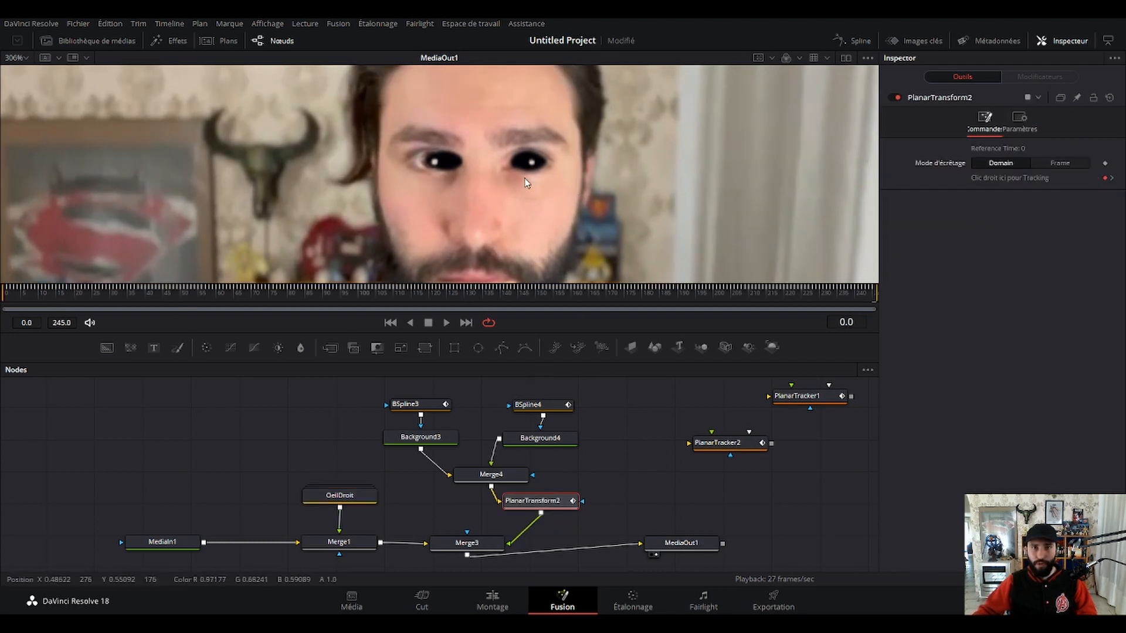
pyautogui.scroll(-2, 541, 169)
pyautogui.scroll(3, 541, 168)
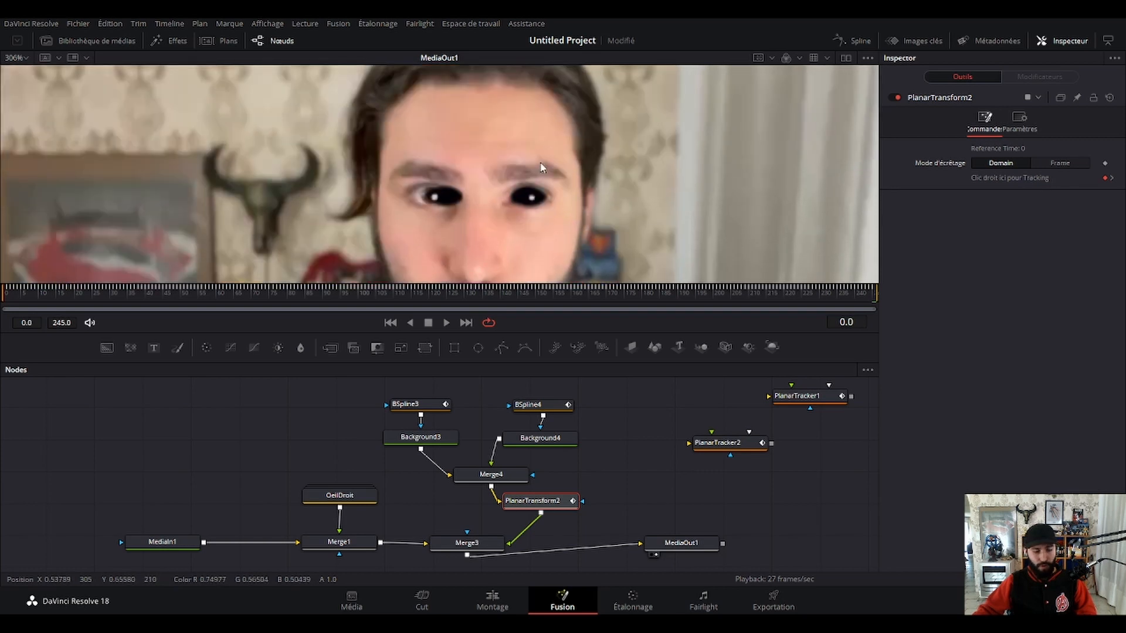
pyautogui.scroll(-2, 541, 169)
pyautogui.moveTo(560, 201); pyautogui.dragTo(532, 178)
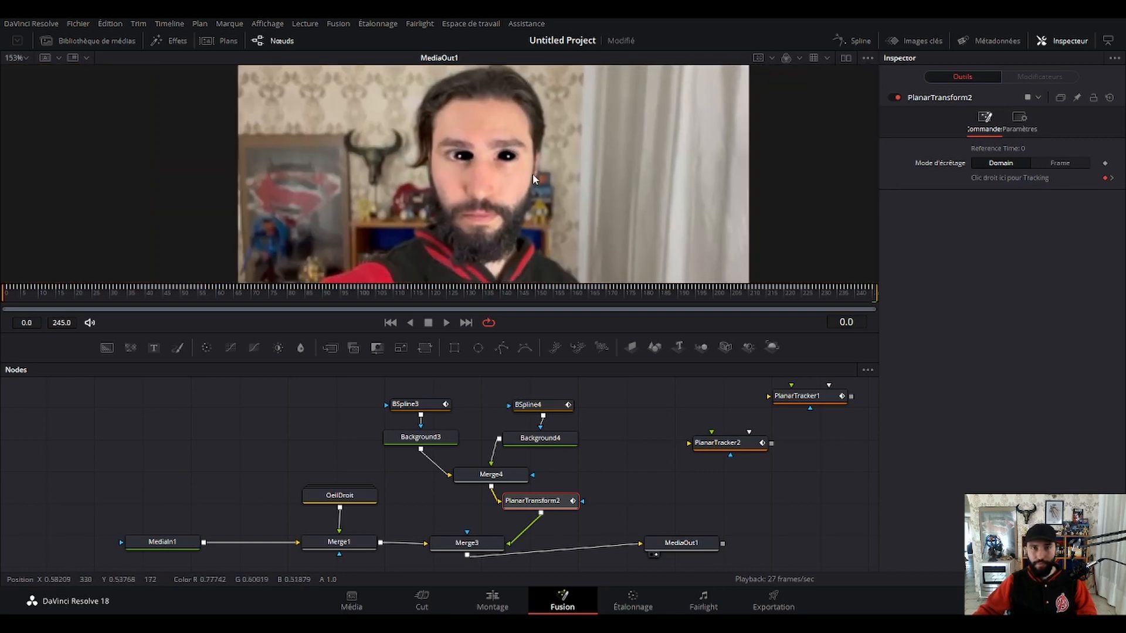
pyautogui.press('space')
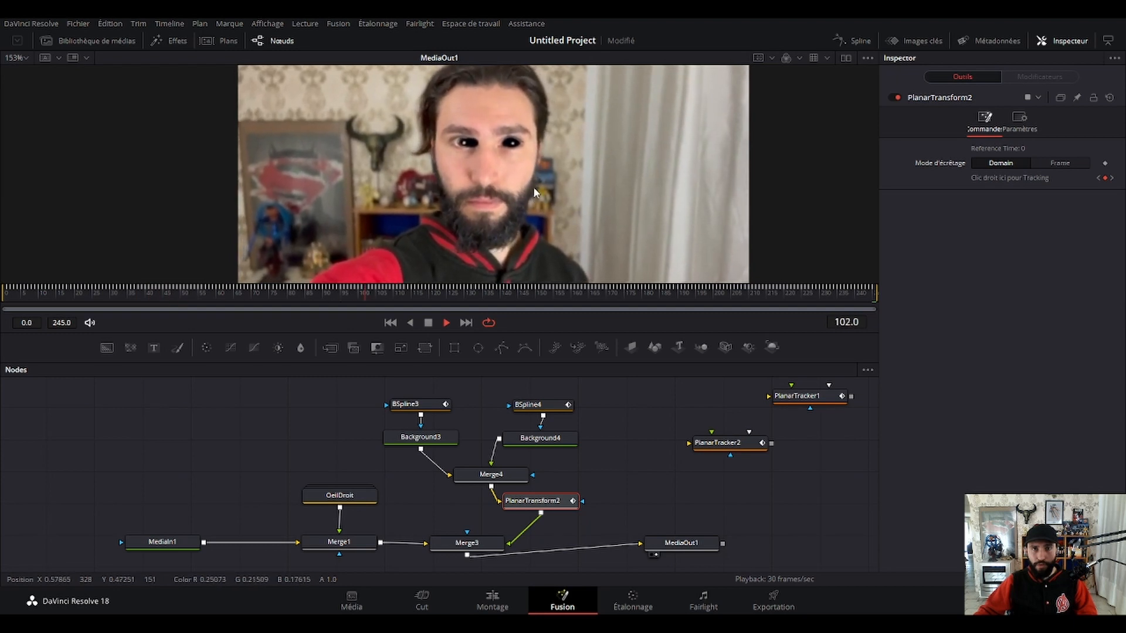
pyautogui.scroll(2, 526, 157)
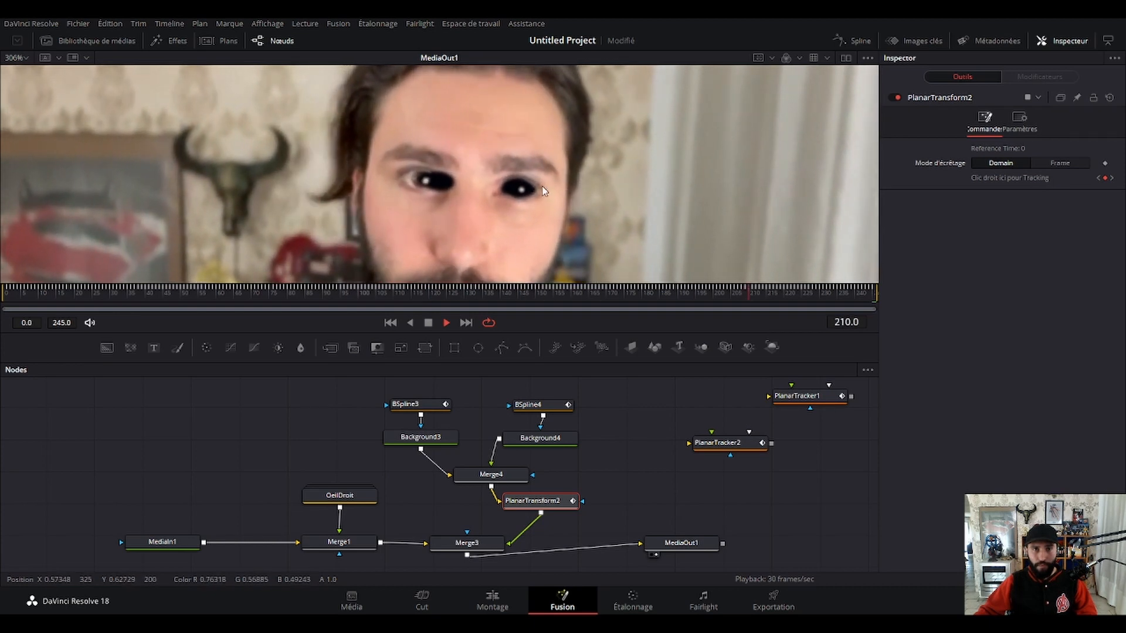
pyautogui.scroll(-2, 544, 196)
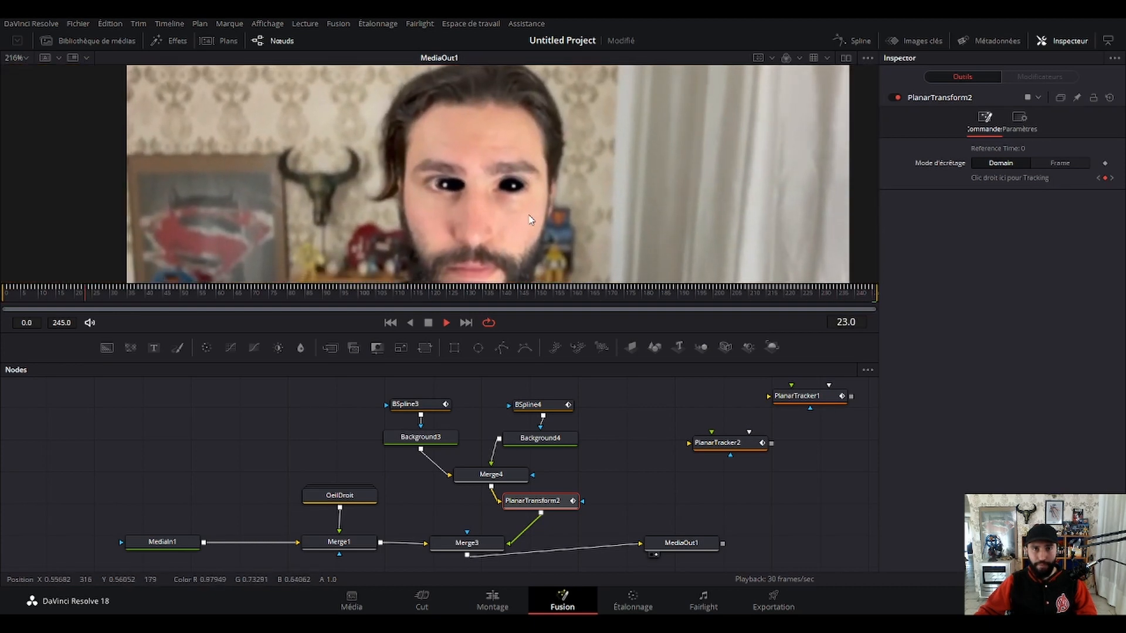
pyautogui.press('space')
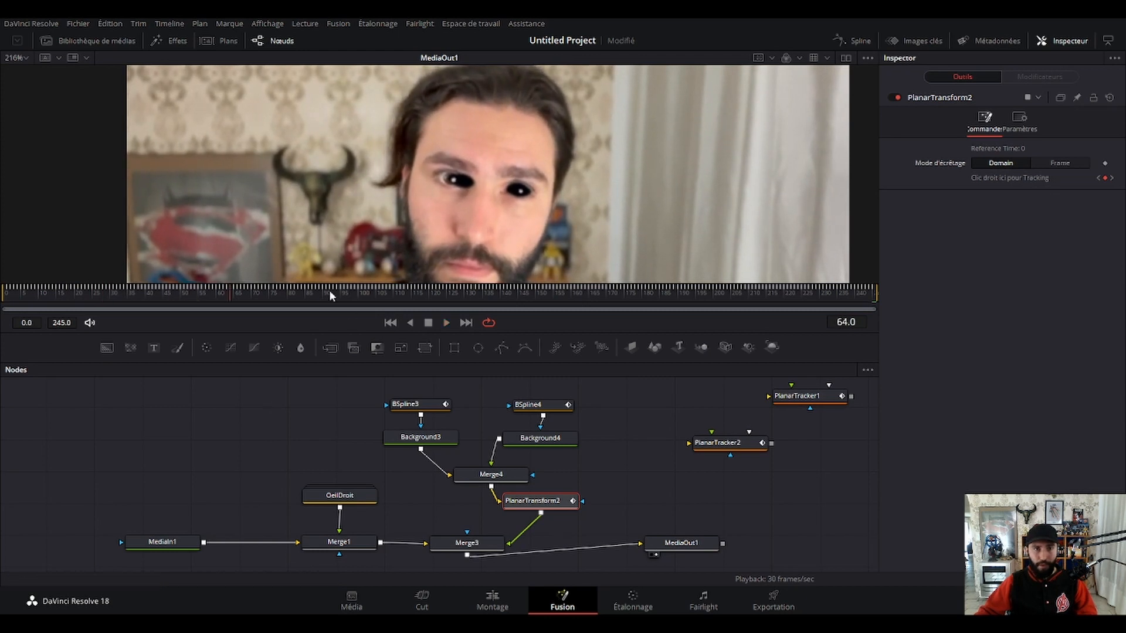
# Group BSpline3, BSpline4, Background3, Background4, Merge4 and PlanarTransform2 as OeilGauche, and place the group just above Merge3.
pyautogui.moveTo(367, 388); pyautogui.dragTo(492, 513)
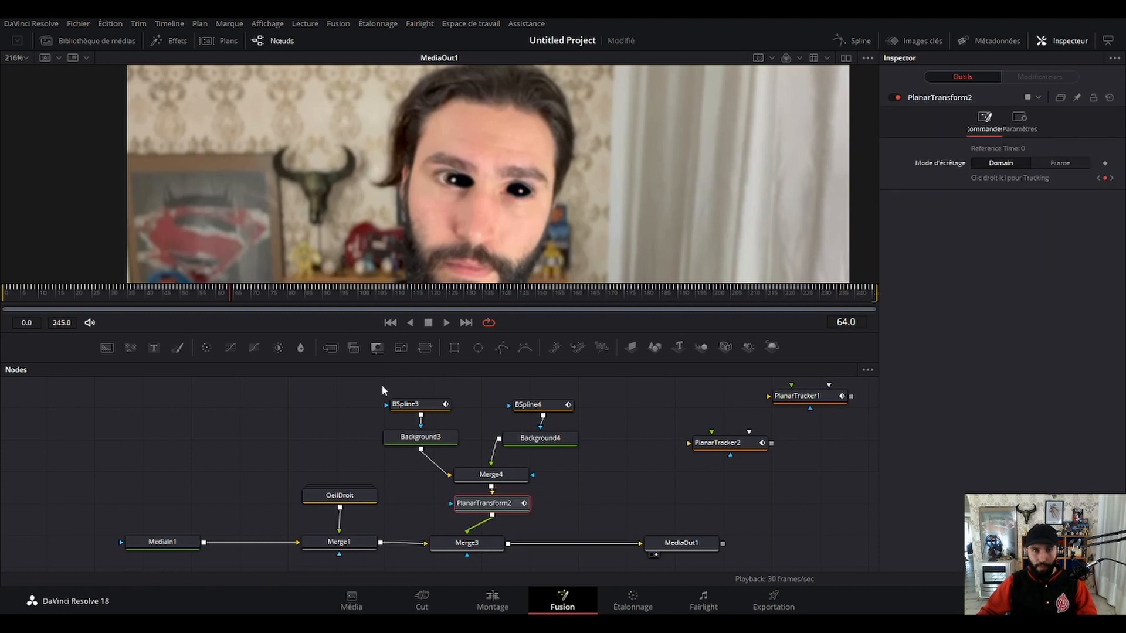
pyautogui.moveTo(385, 384); pyautogui.dragTo(591, 512)
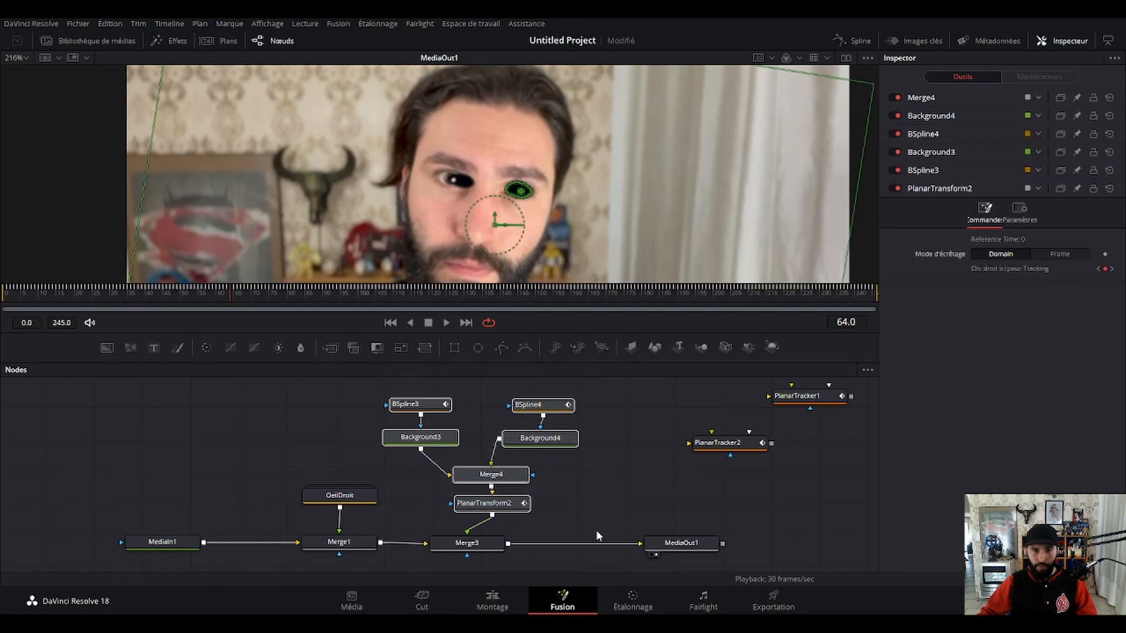
pyautogui.hotkey('ctrl', 'g')
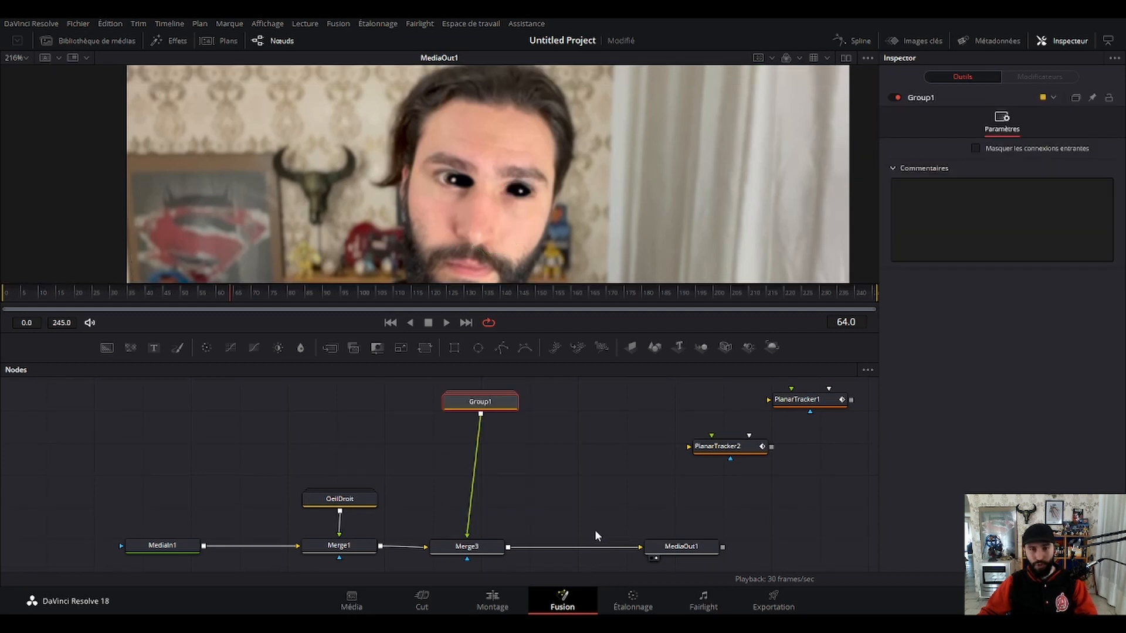
pyautogui.moveTo(485, 407); pyautogui.dragTo(484, 482)
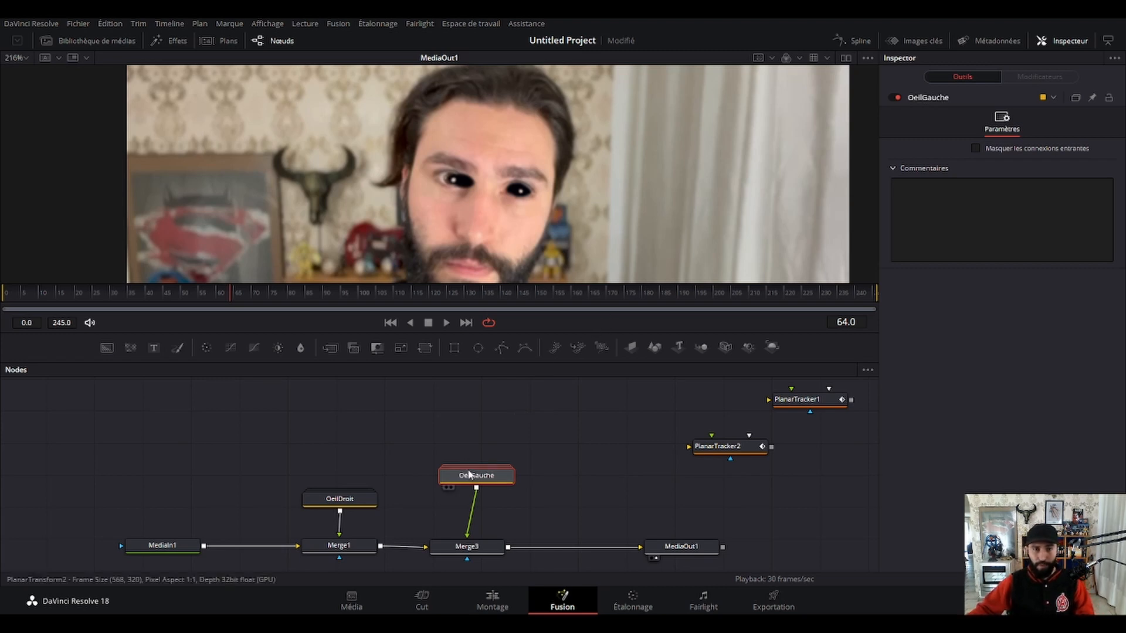
pyautogui.moveTo(476, 475); pyautogui.dragTo(427, 392)
# Open the OeilDroit group and move PlanarTransform1 below Merge2, leaving room between the two nodes.
pyautogui.doubleClick(356, 506)
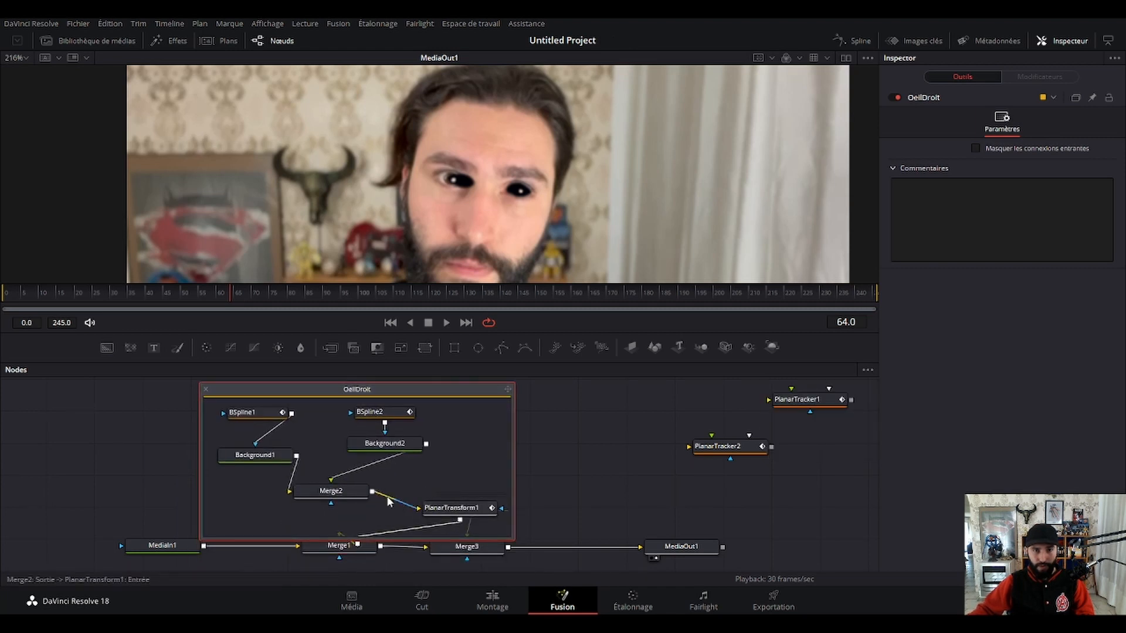
pyautogui.scroll(-1, 389, 494)
pyautogui.scroll(1, 388, 488)
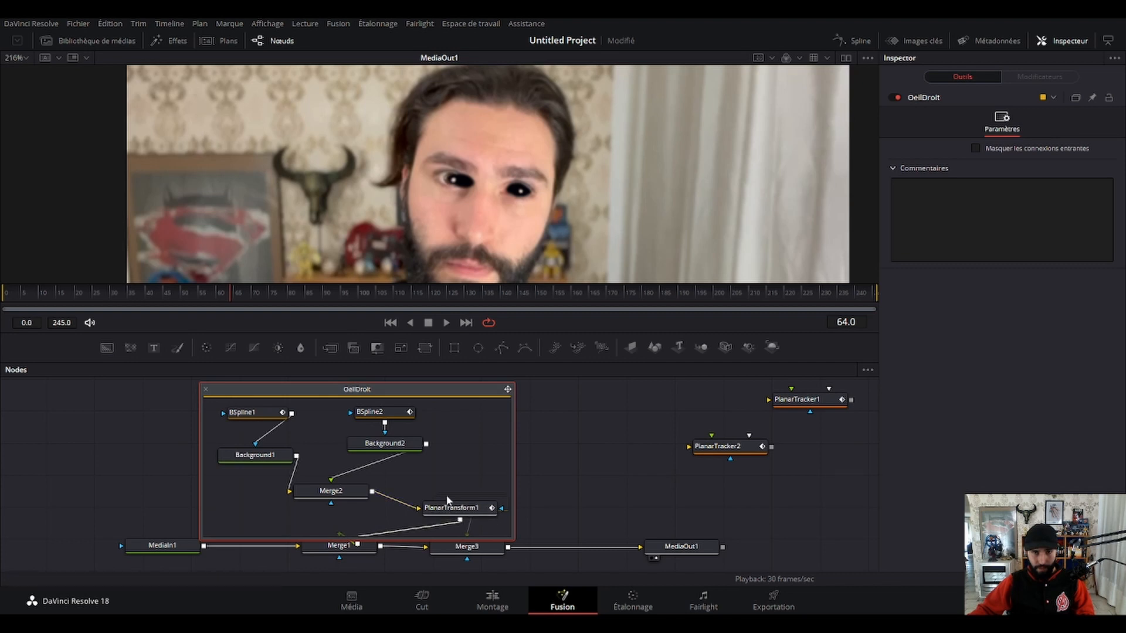
pyautogui.moveTo(451, 501); pyautogui.dragTo(298, 521)
pyautogui.scroll(-3, 417, 487)
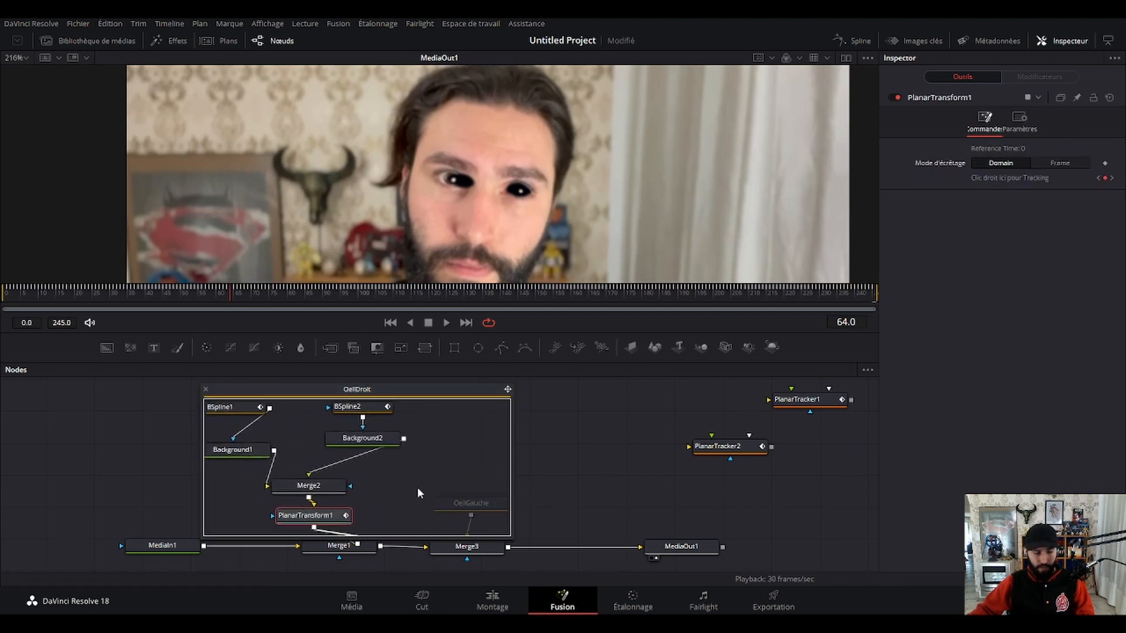
pyautogui.moveTo(427, 484); pyautogui.dragTo(434, 465)
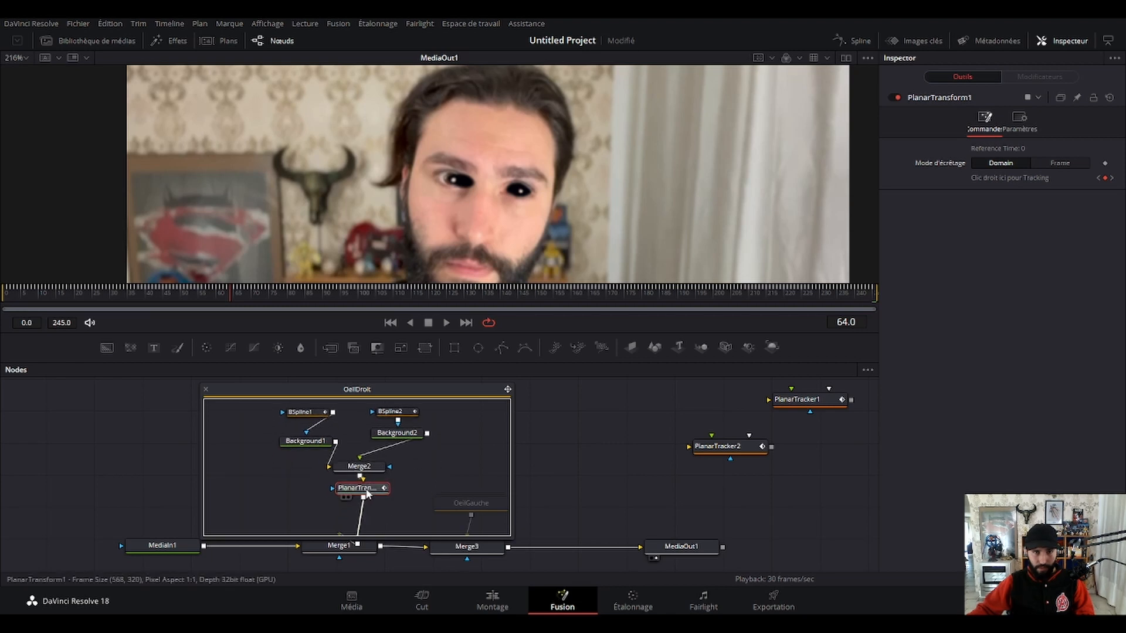
pyautogui.moveTo(366, 492)
pyautogui.mouseDown()
pyautogui.moveTo(359, 520)
pyautogui.moveTo(410, 485)
pyautogui.moveTo(359, 513)
pyautogui.mouseUp()
# Insert a Transform node between Merge2 and PlanarTransform1 and shift its centre to about X 0.486, Y 0.501 over the eye.
pyautogui.click(358, 454)
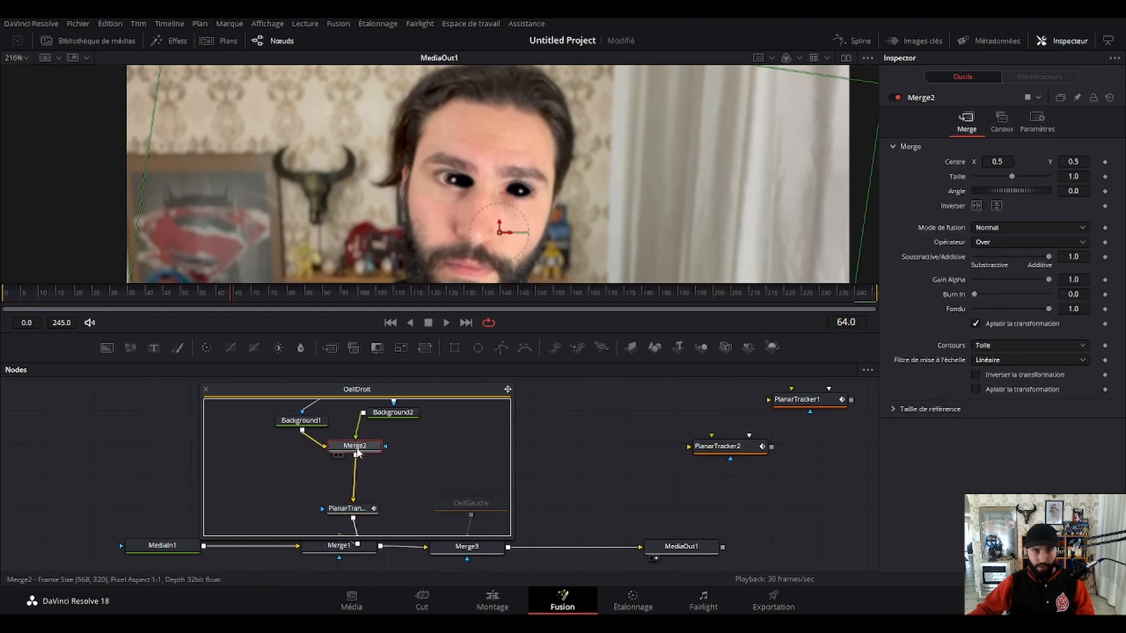
pyautogui.click(427, 349)
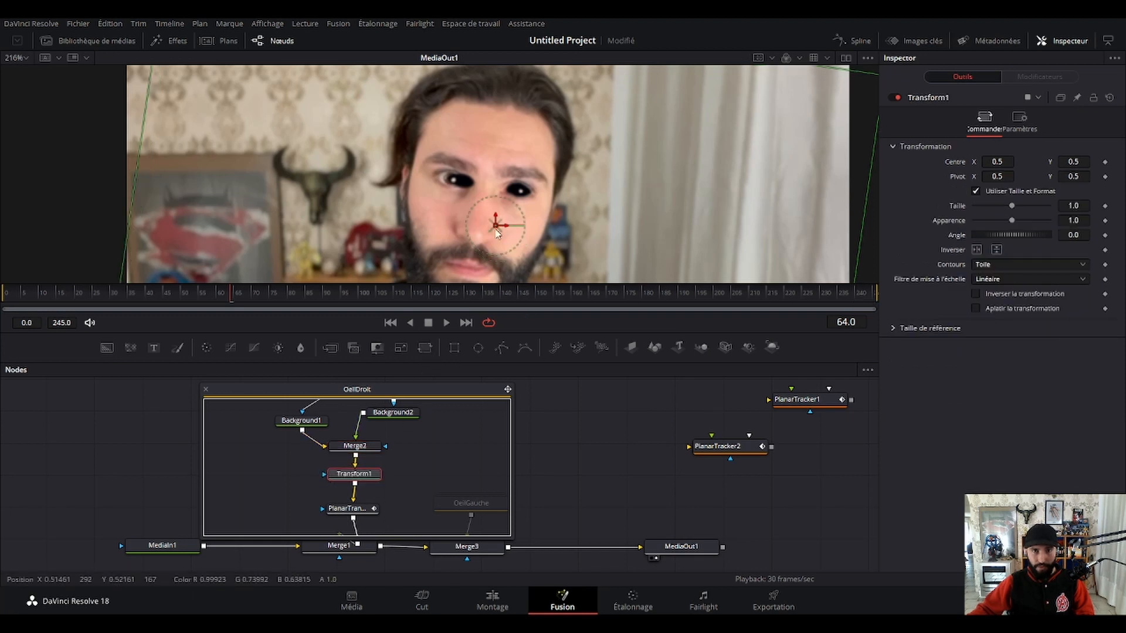
pyautogui.moveTo(496, 229); pyautogui.dragTo(487, 228)
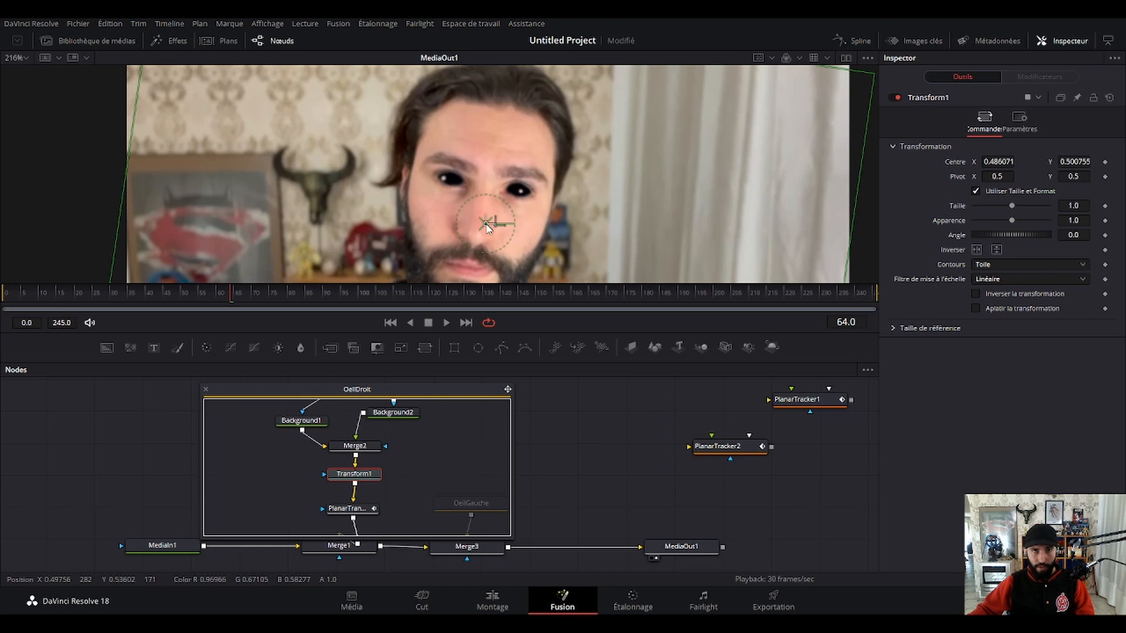
pyautogui.moveTo(486, 228); pyautogui.dragTo(486, 227)
pyautogui.hotkey('ctrl', 'z')
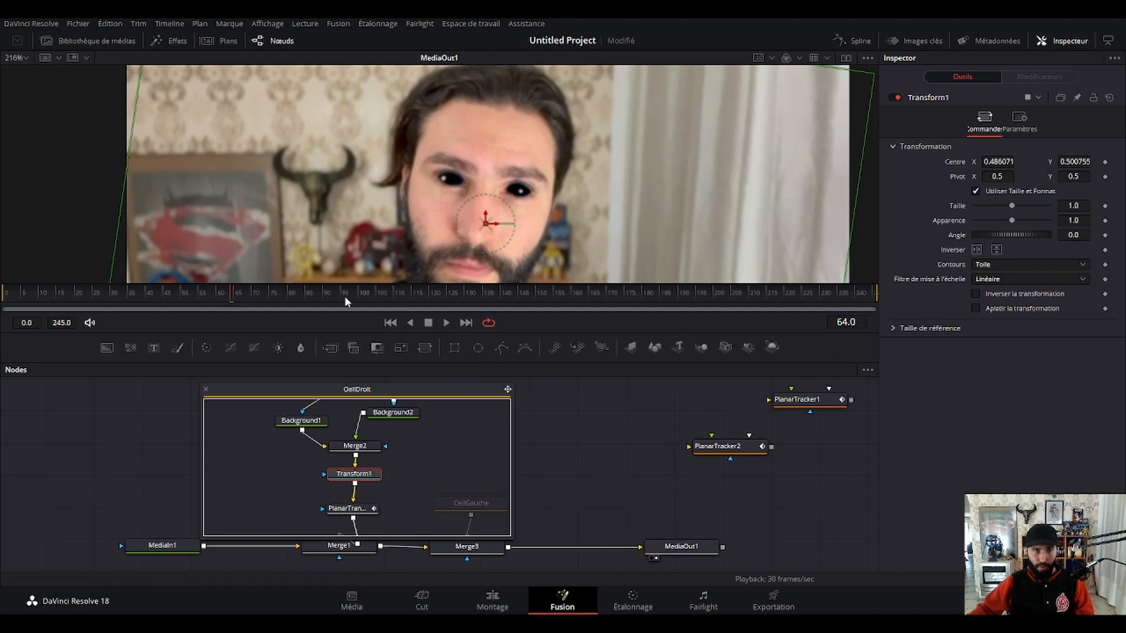
# Examine the fit of the shifted black eye at frame 0, both up close and in the full frame.
pyautogui.click(2, 309)
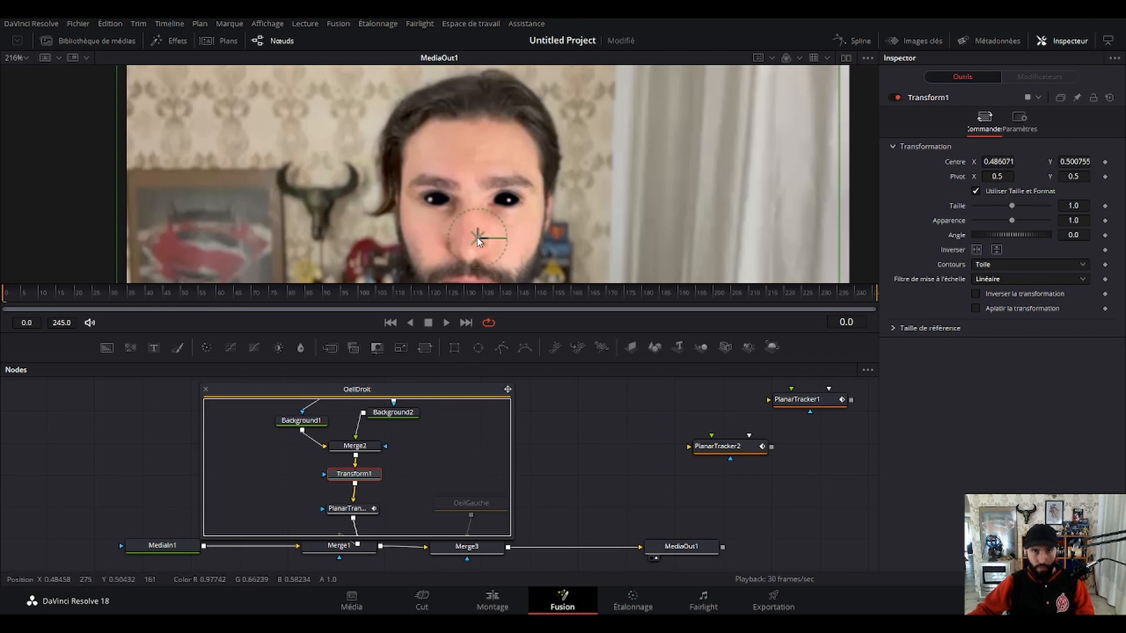
pyautogui.scroll(5, 466, 211)
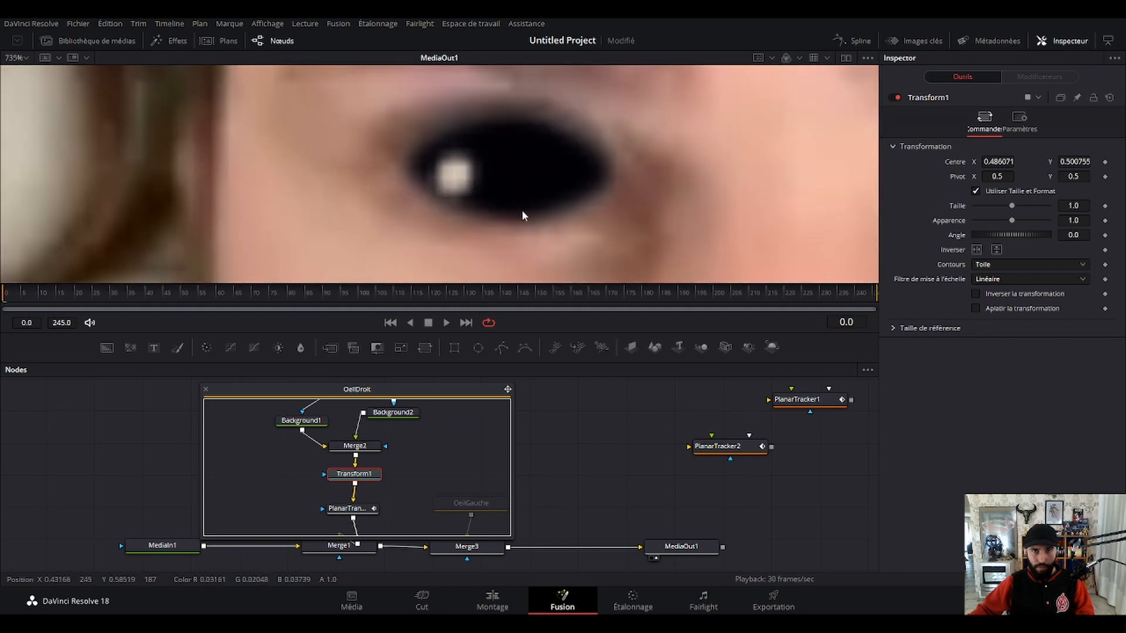
pyautogui.hotkey('ctrl', 'f')
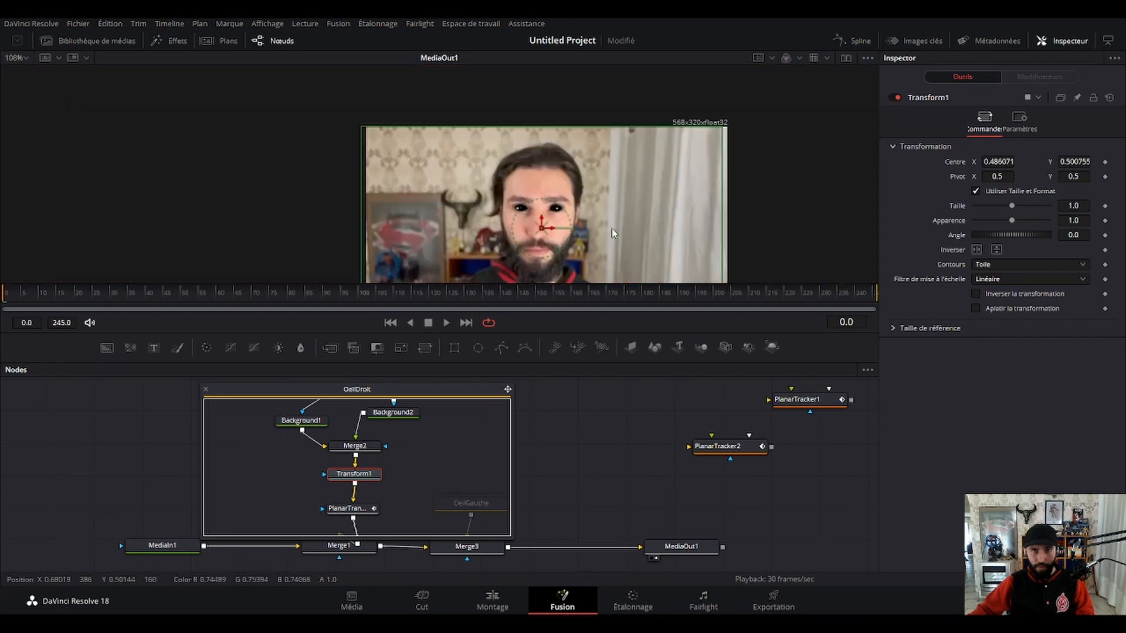
# Collapse the OeilDroit group, play the clip to check both eyes, and move the group closer to Merge1.
pyautogui.click(565, 438)
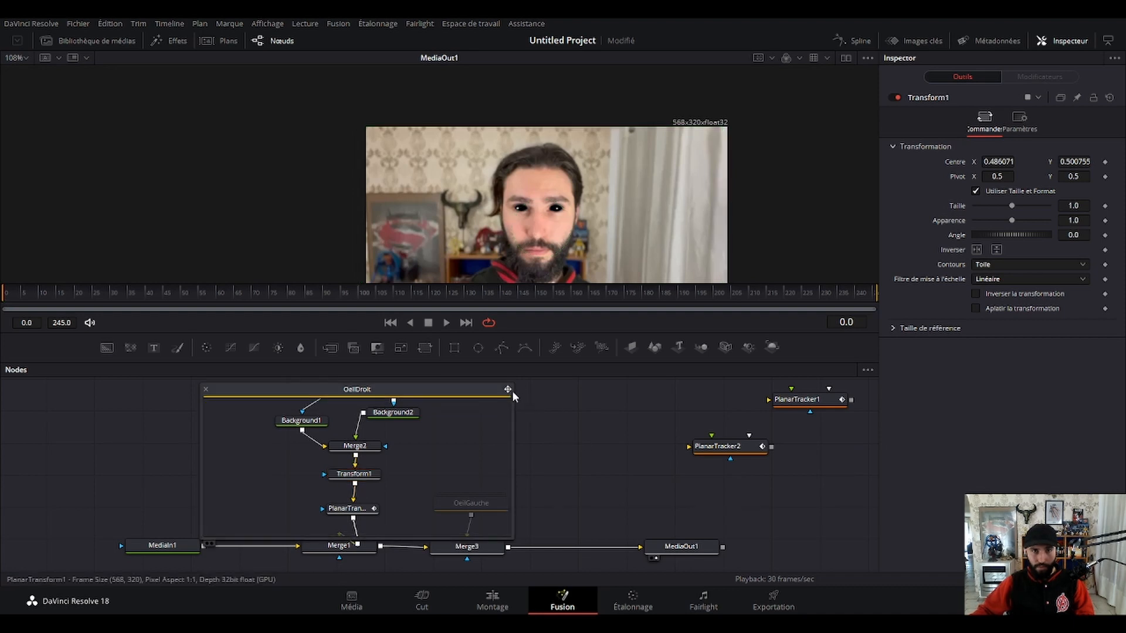
pyautogui.click(206, 390)
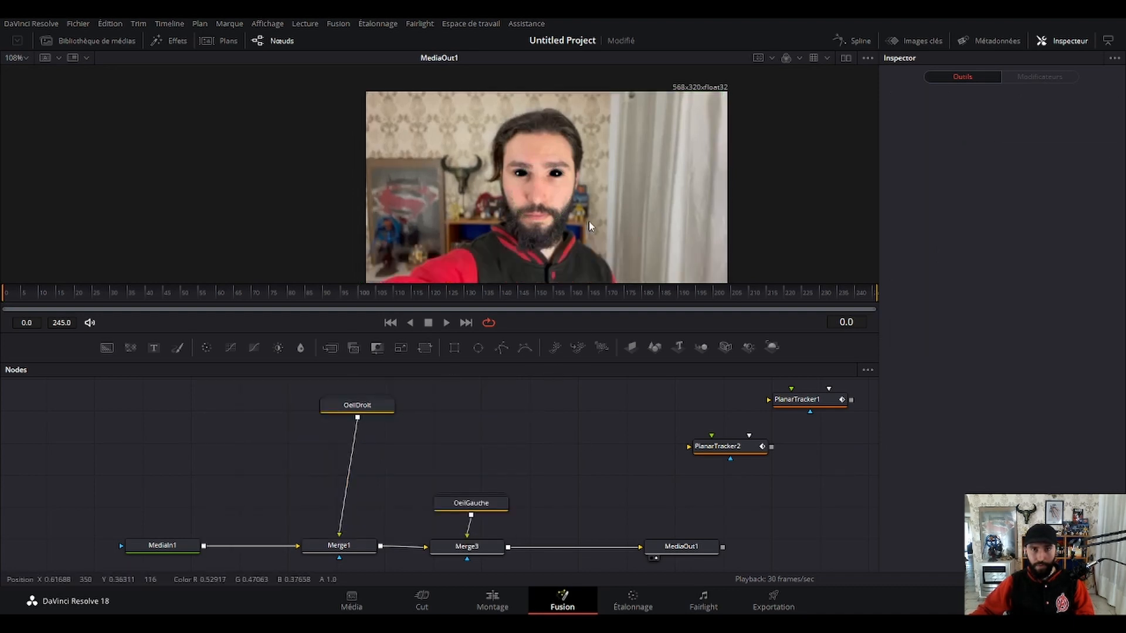
pyautogui.moveTo(592, 225); pyautogui.dragTo(505, 205)
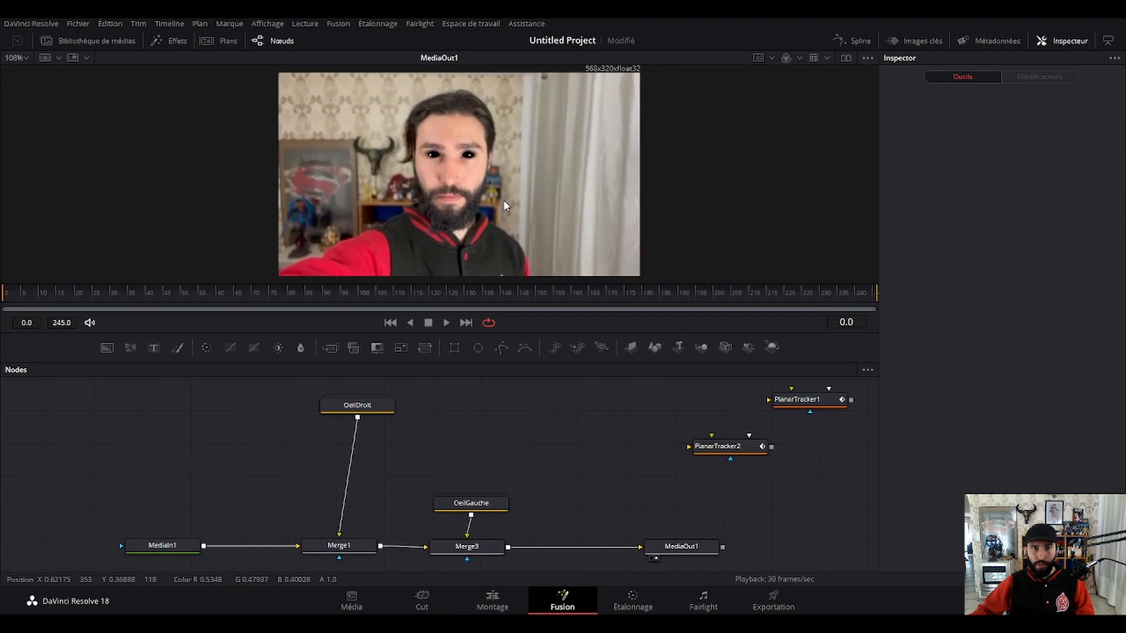
pyautogui.click(445, 322)
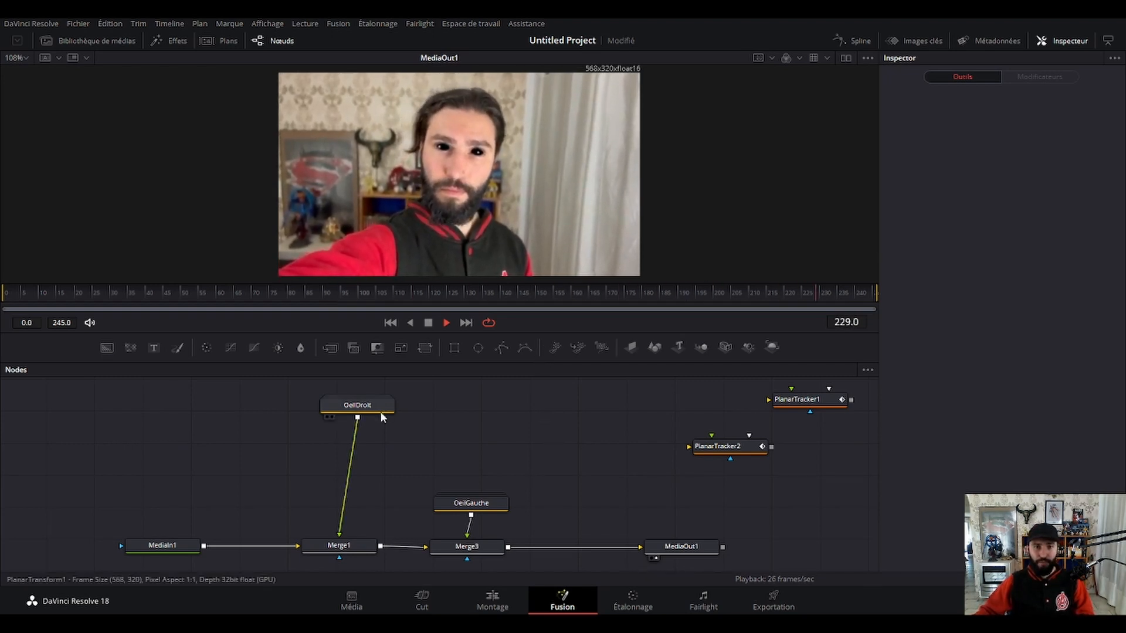
pyautogui.moveTo(380, 411); pyautogui.dragTo(364, 486)
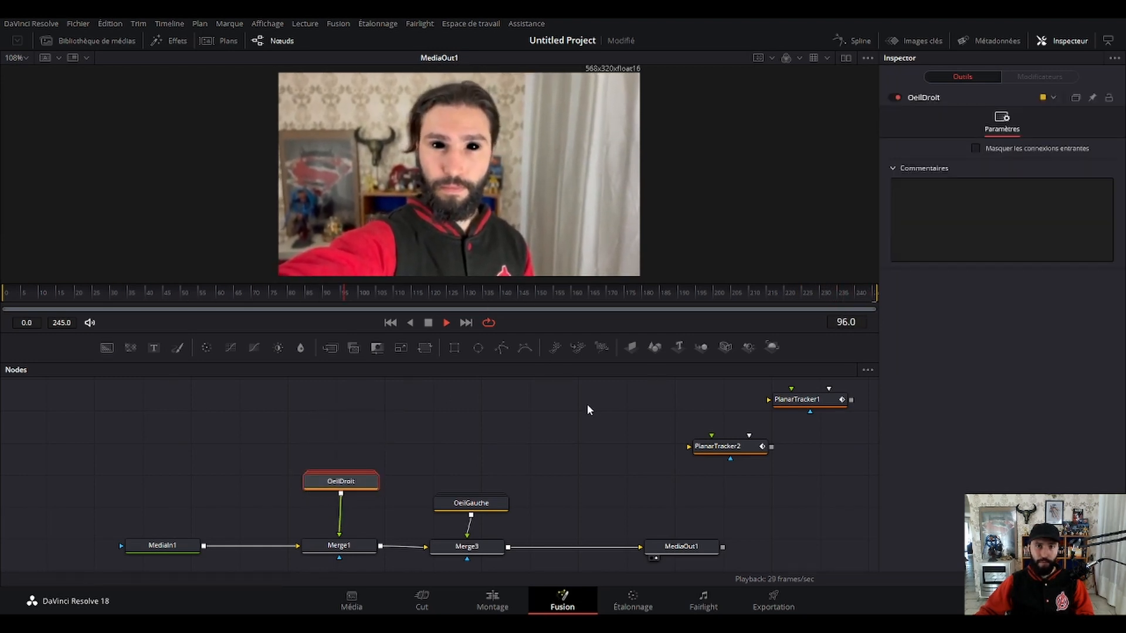
pyautogui.scroll(3, 526, 251)
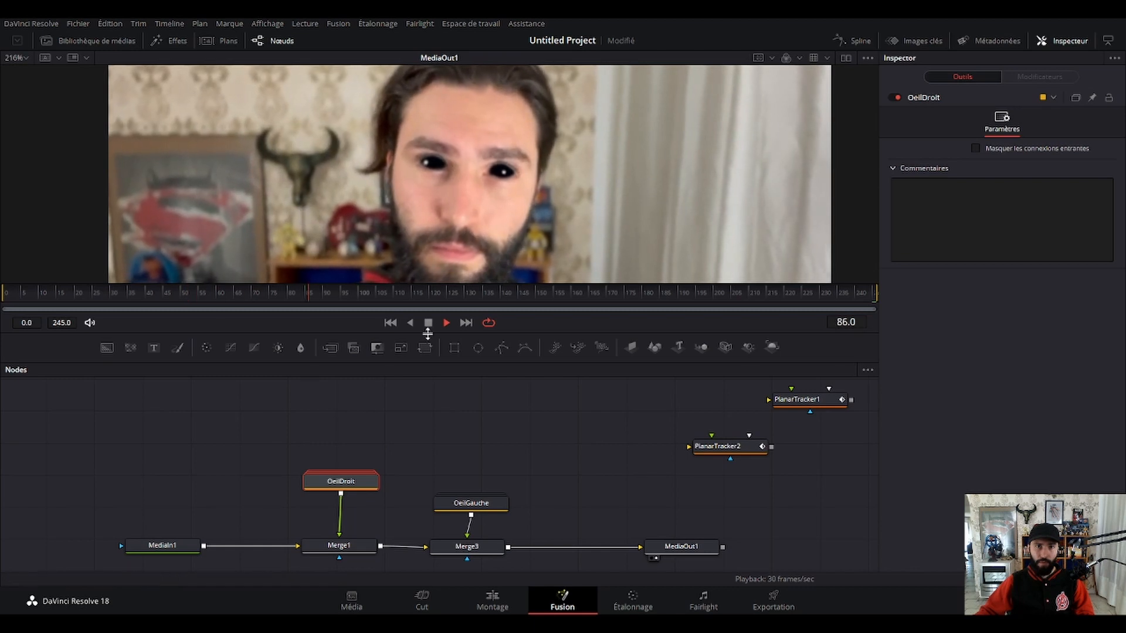
# Reopen OeilDroit and, at frame 0, fine-tune Transform1's centre to about X 0.4862, Y 0.4997.
pyautogui.doubleClick(348, 481)
pyautogui.click(337, 550)
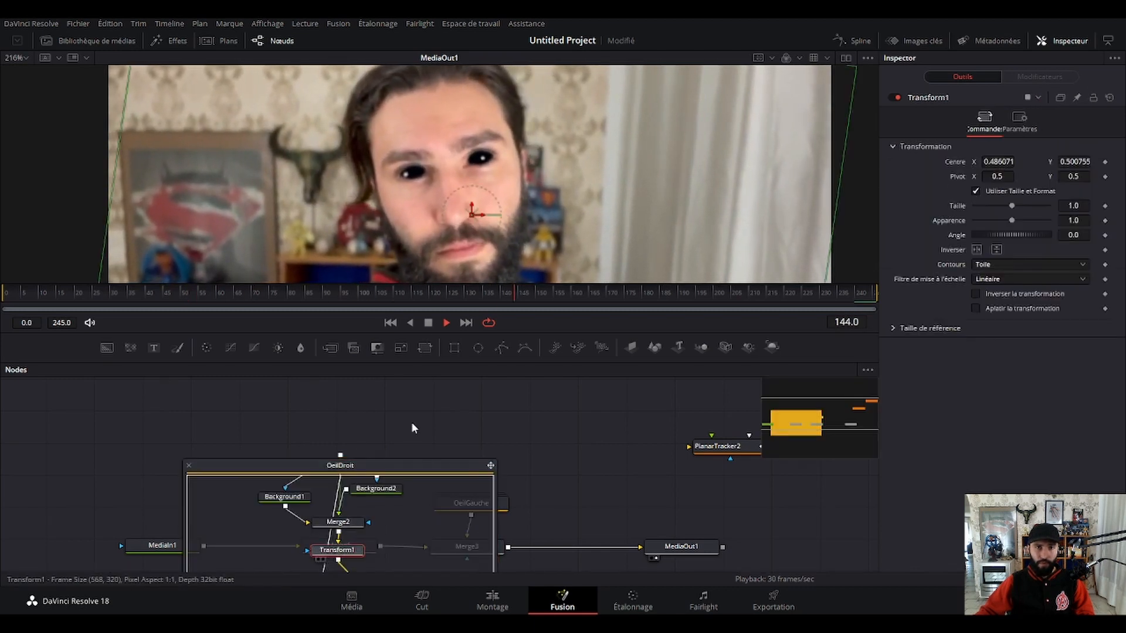
pyautogui.click(612, 293)
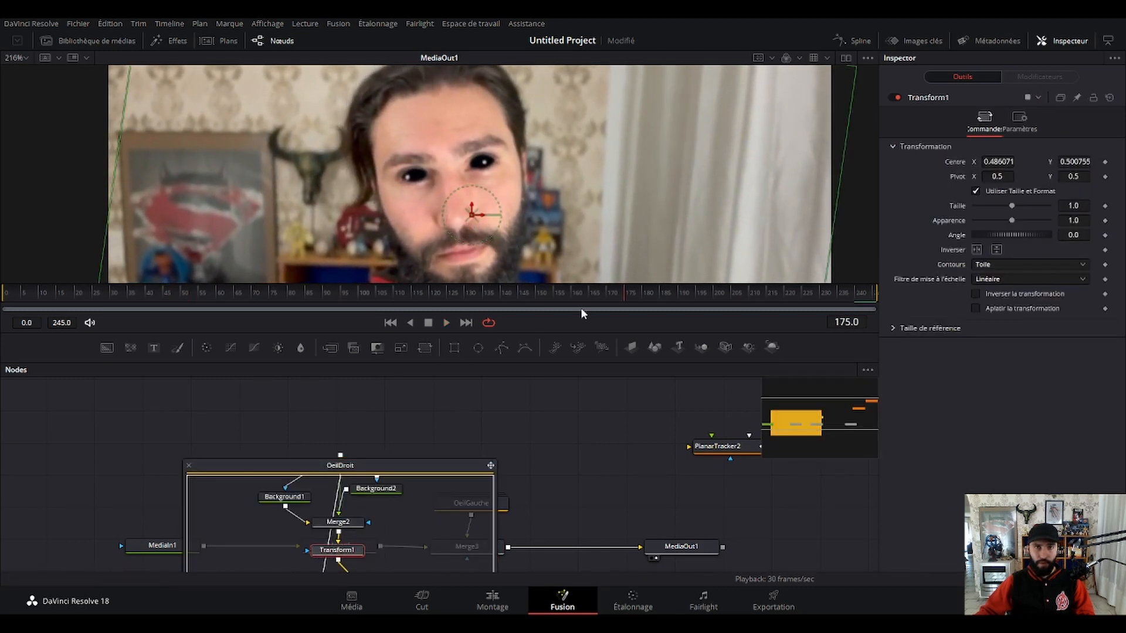
pyautogui.moveTo(611, 296); pyautogui.dragTo(2, 323)
pyautogui.scroll(5, 449, 188)
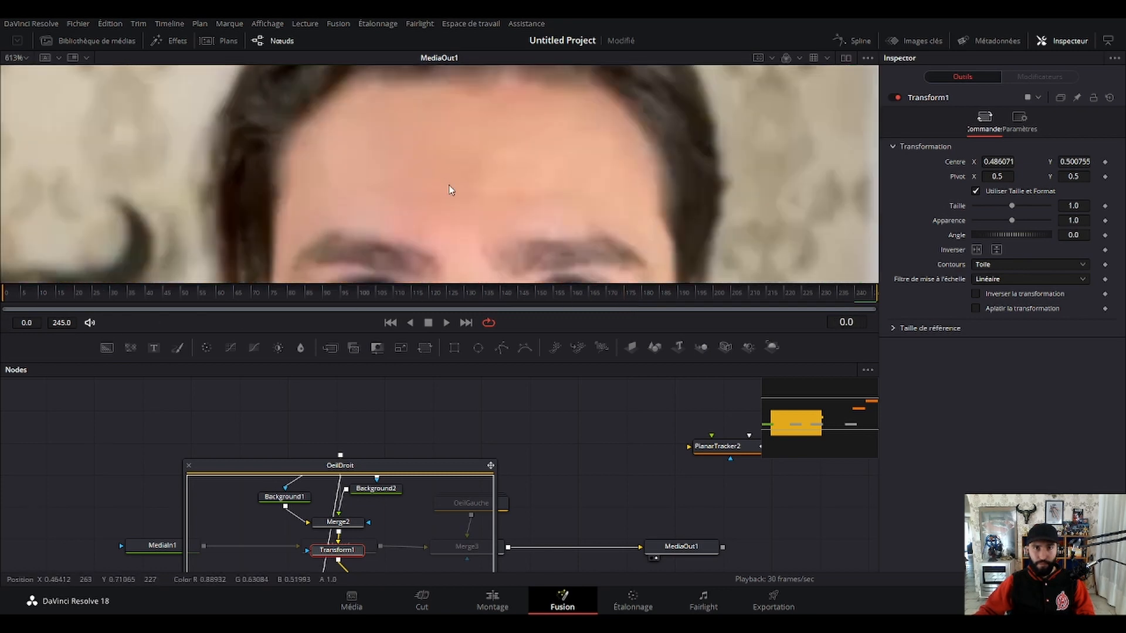
pyautogui.scroll(-2, 459, 194)
pyautogui.scroll(-1, 460, 198)
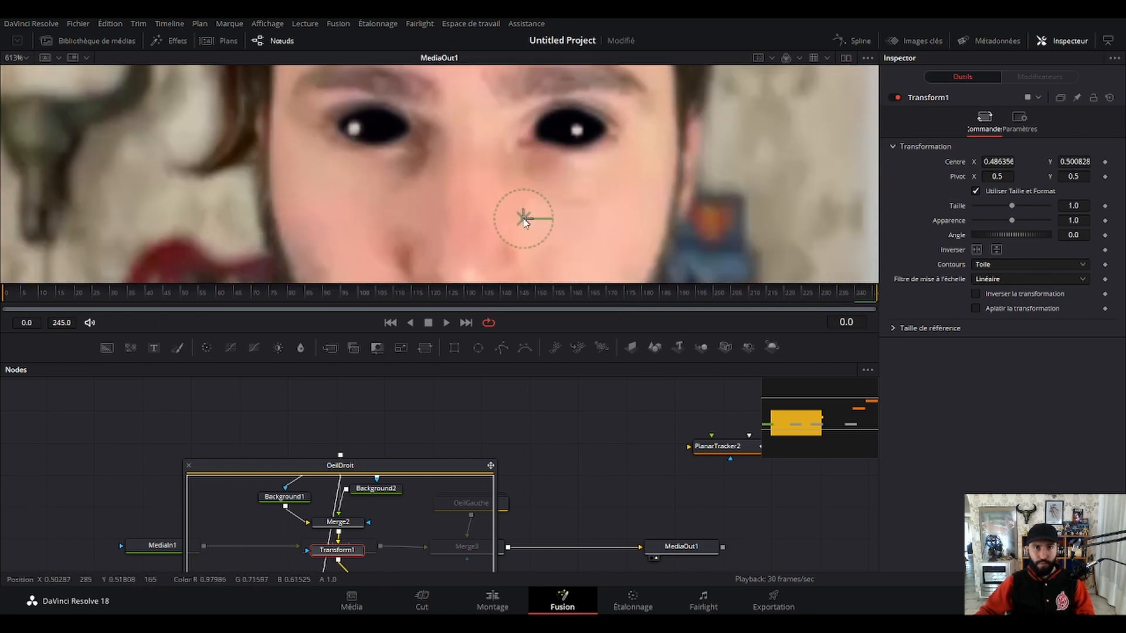
pyautogui.moveTo(524, 219); pyautogui.dragTo(488, 241)
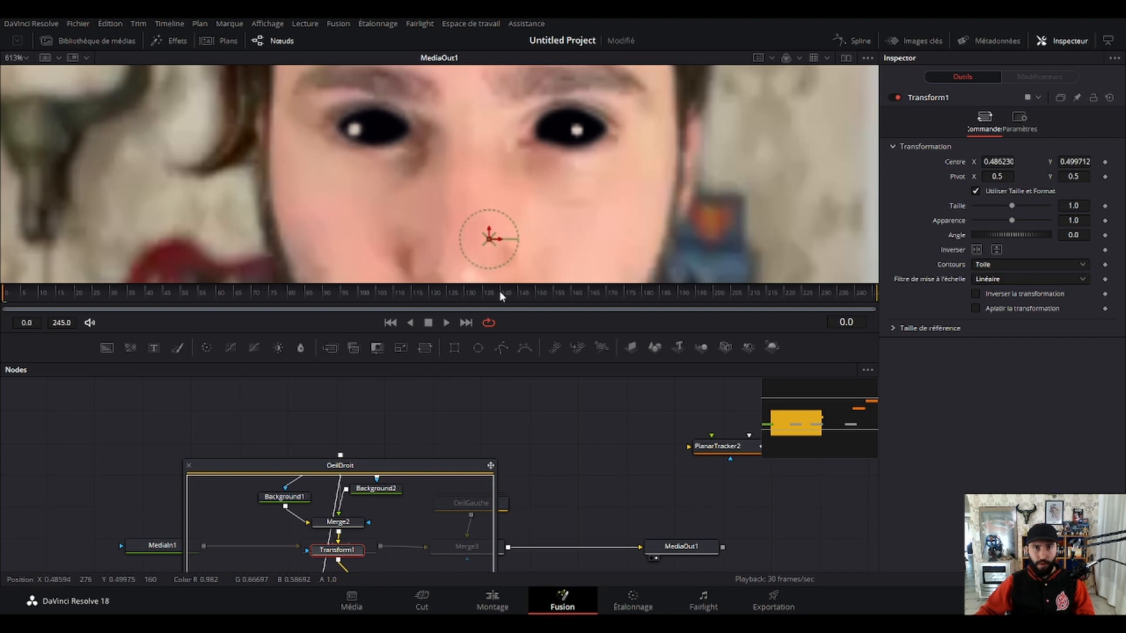
pyautogui.hotkey('ctrl', 'f')
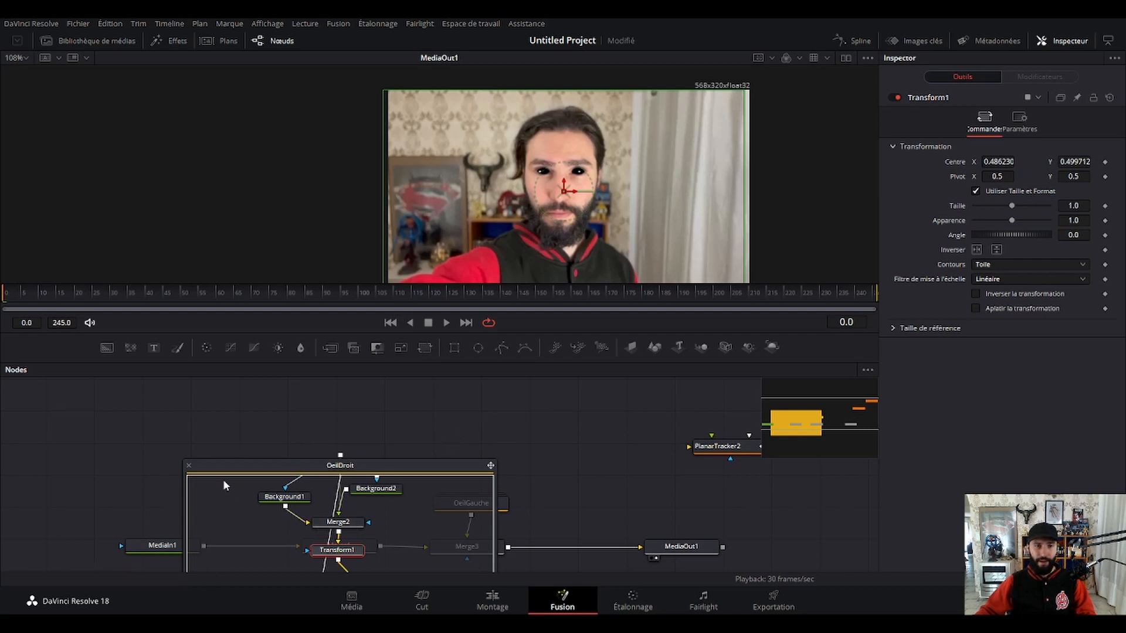
# Collapse OeilDroit, play the clip from frame 0, and align the group with OeilGauche just above Merge1.
pyautogui.click(189, 466)
pyautogui.moveTo(792, 295); pyautogui.dragTo(1, 319)
pyautogui.moveTo(572, 220); pyautogui.dragTo(443, 212)
pyautogui.click(589, 423)
pyautogui.press('space')
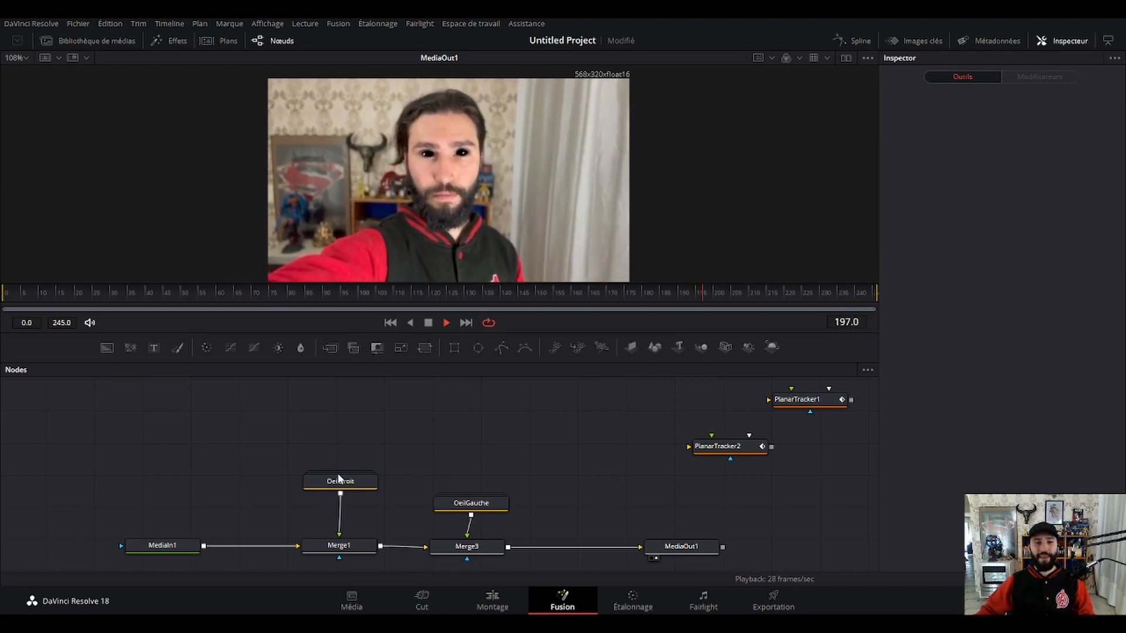
pyautogui.moveTo(344, 485); pyautogui.dragTo(344, 498)
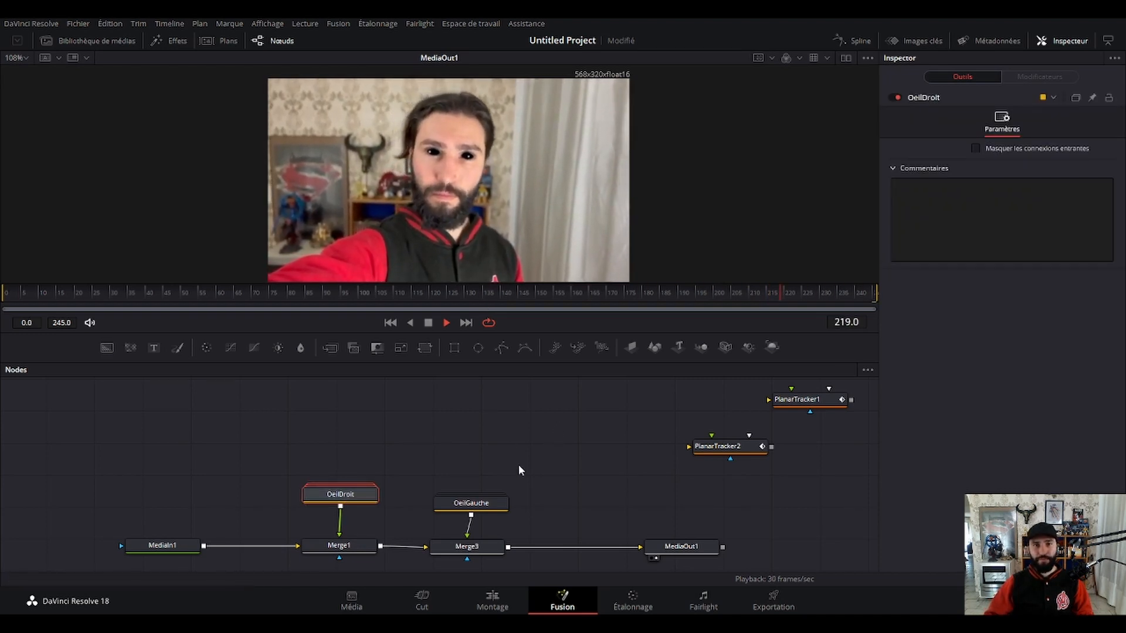
pyautogui.press('space')
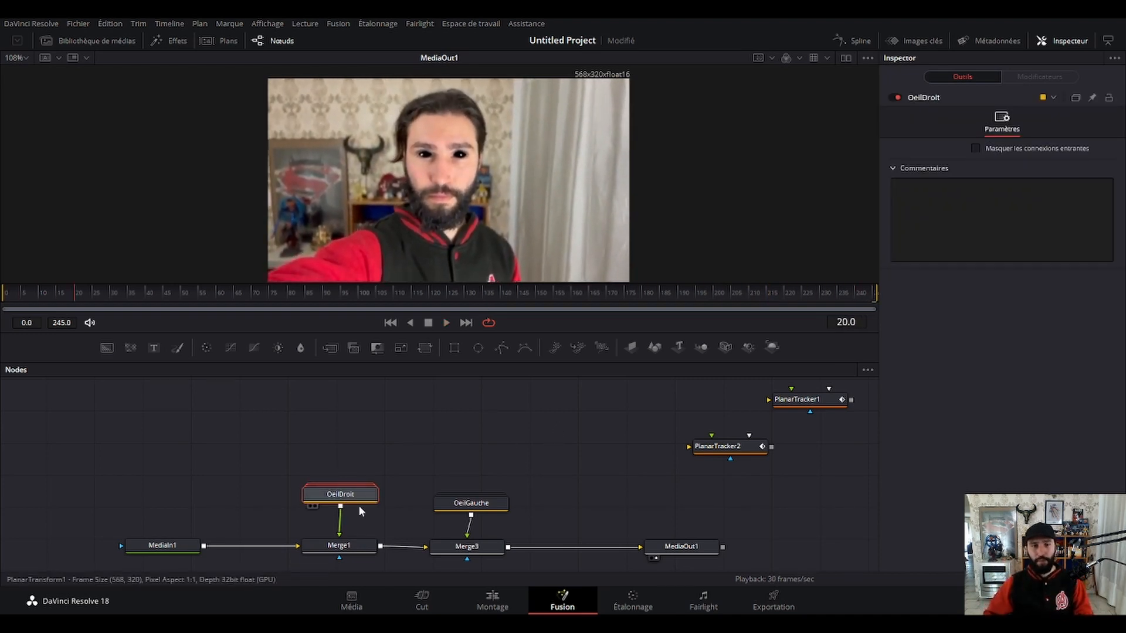
# Open the OeilDroit group, select BSpline1 and examine its mask outline around the eye at frame 25.
pyautogui.doubleClick(345, 496)
pyautogui.scroll(-2, 328, 509)
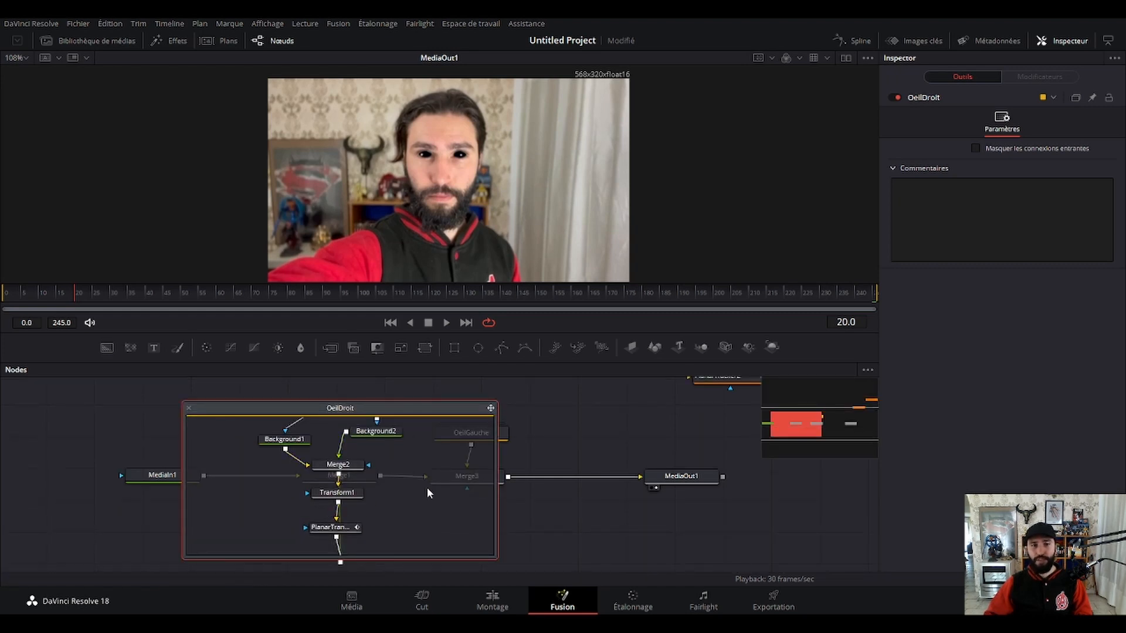
pyautogui.moveTo(394, 467); pyautogui.dragTo(409, 546)
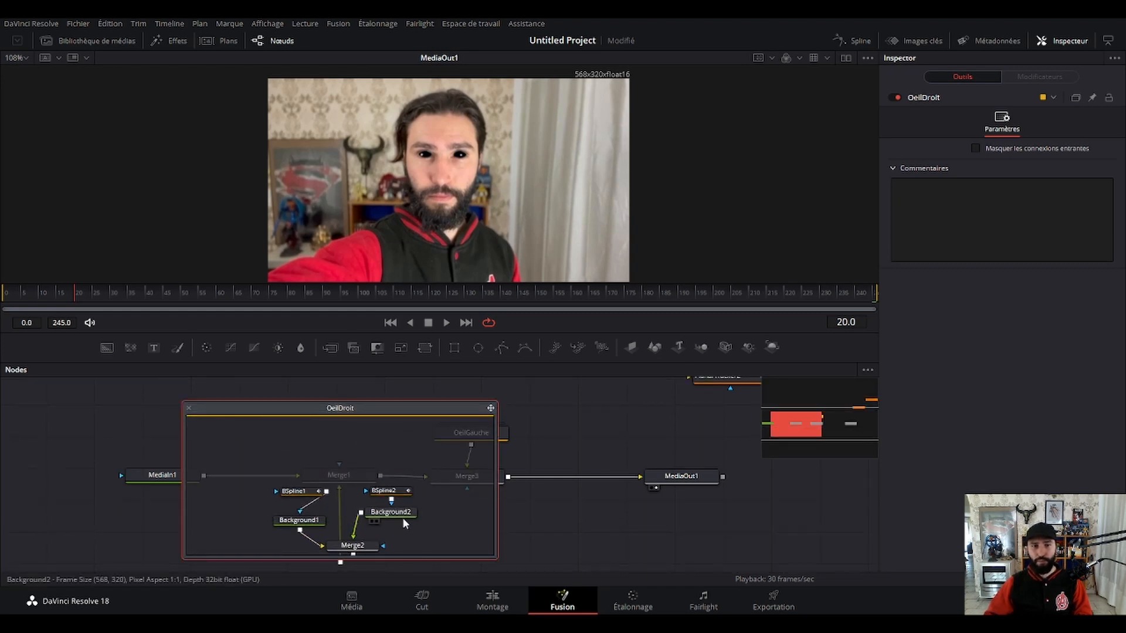
pyautogui.click(302, 494)
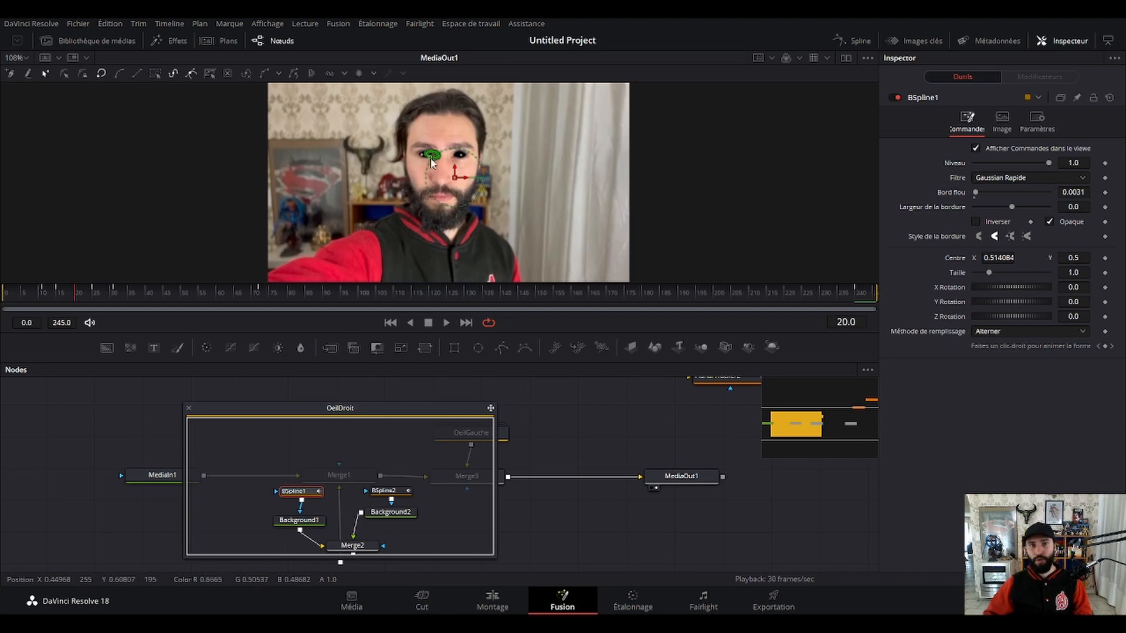
pyautogui.scroll(4, 431, 163)
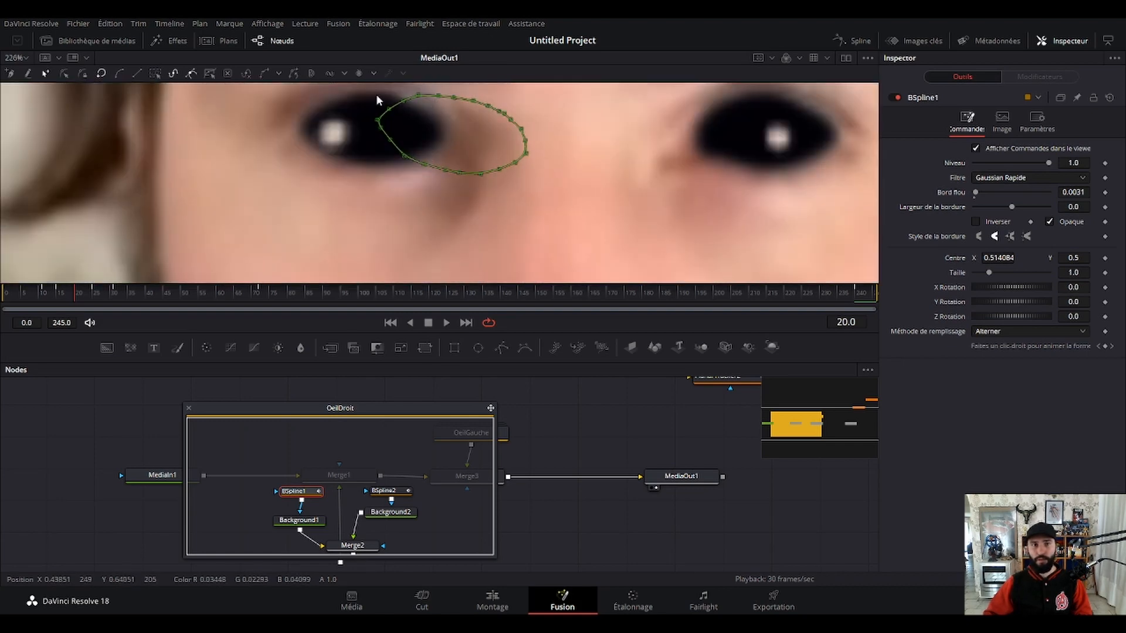
pyautogui.click(95, 300)
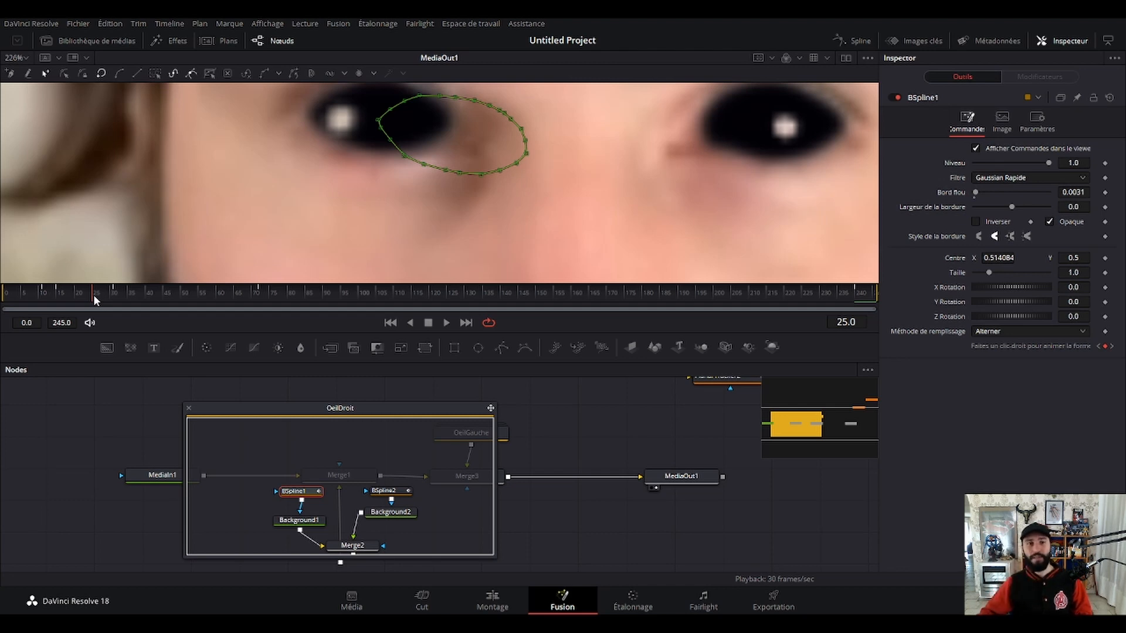
# Scrub the opening frames up to frame 21 and compare BSpline1's mask outline with the black right eye.
pyautogui.click(112, 301)
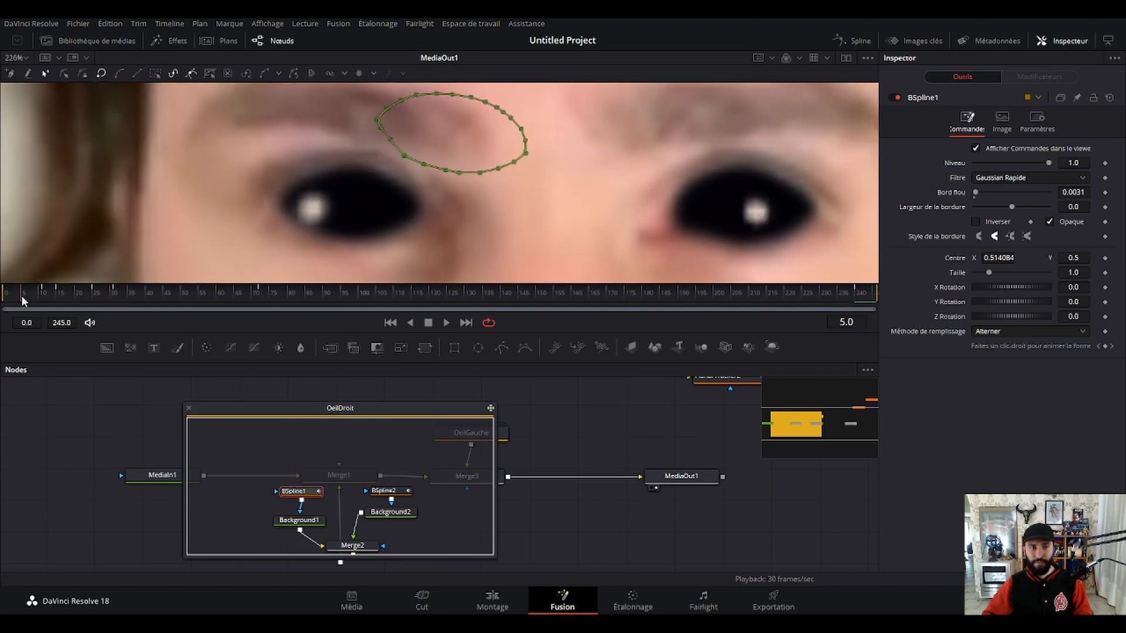
pyautogui.click(1, 302)
pyautogui.moveTo(2, 302); pyautogui.dragTo(81, 306)
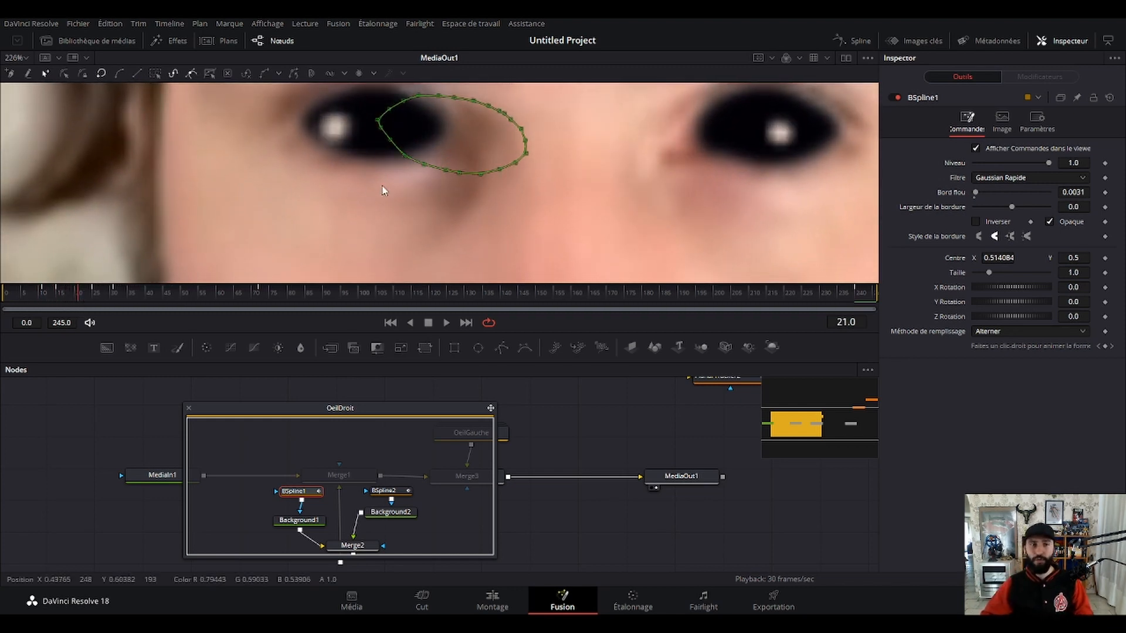
# Deselect BSpline1, collapse the OeilDroit group, and play the clip with the whole face in frame to check both eyes.
pyautogui.scroll(-4, 510, 190)
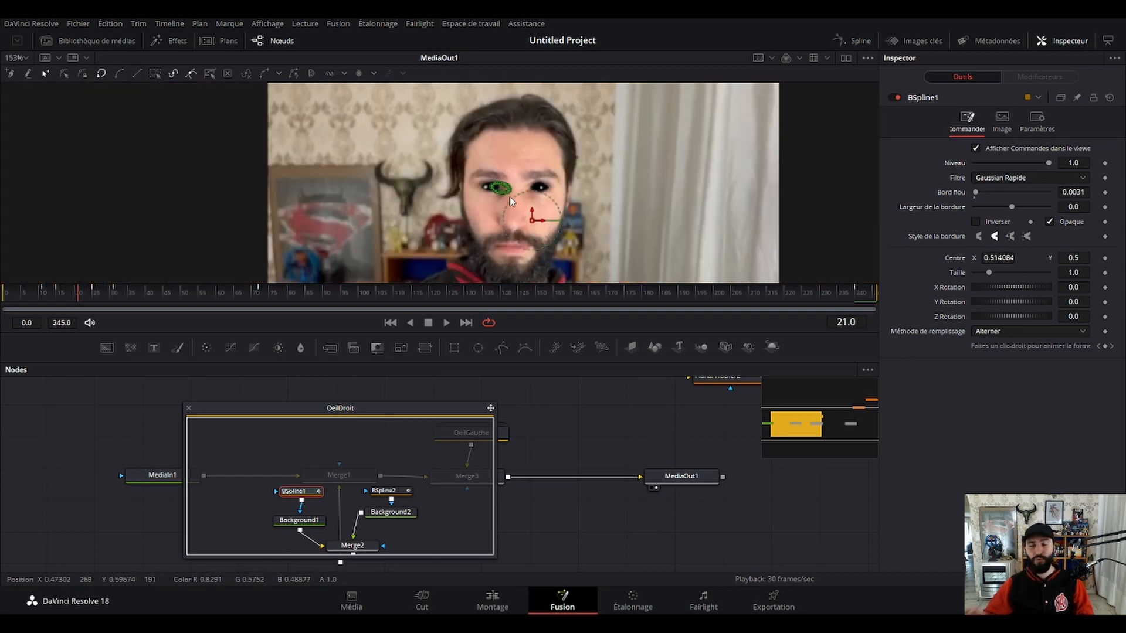
pyautogui.click(567, 394)
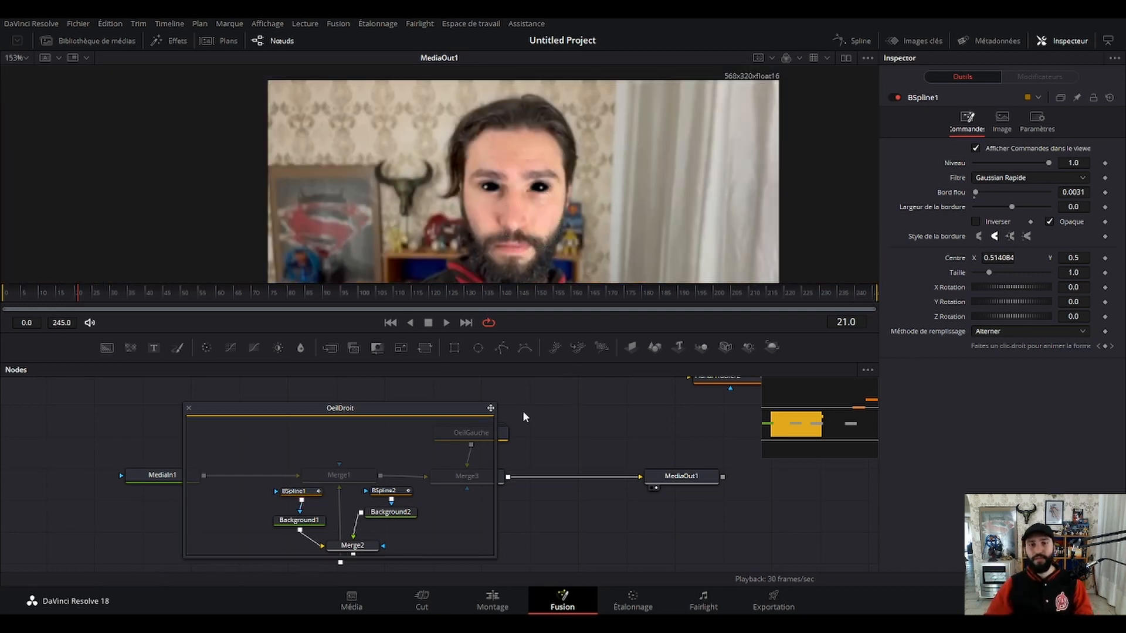
pyautogui.click(189, 408)
pyautogui.hscroll(4, 540, 182)
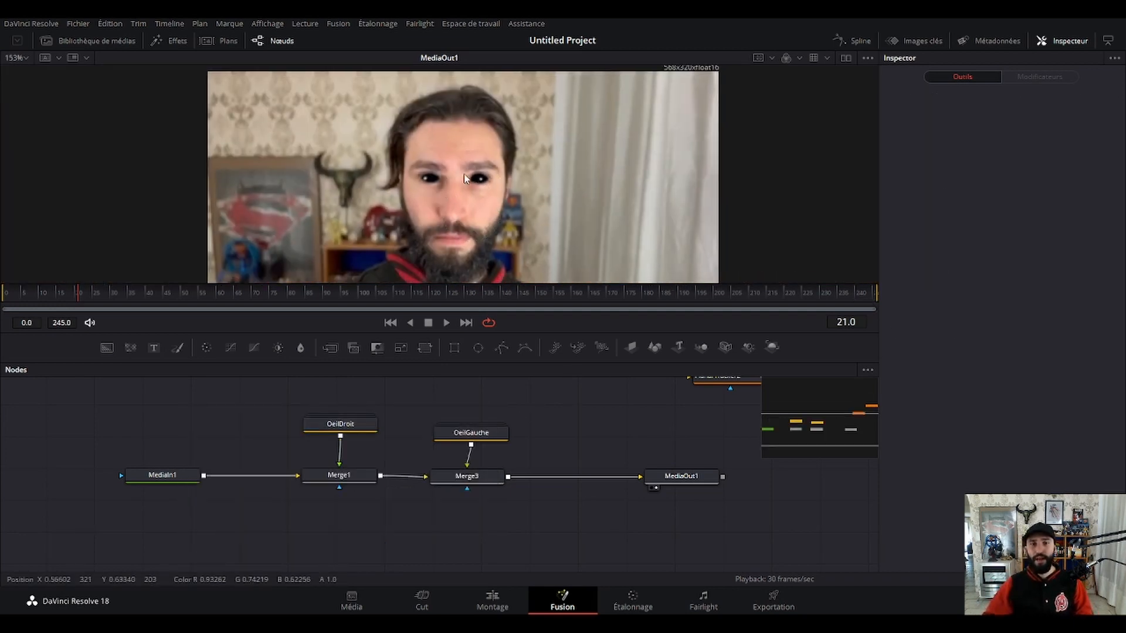
pyautogui.press('space')
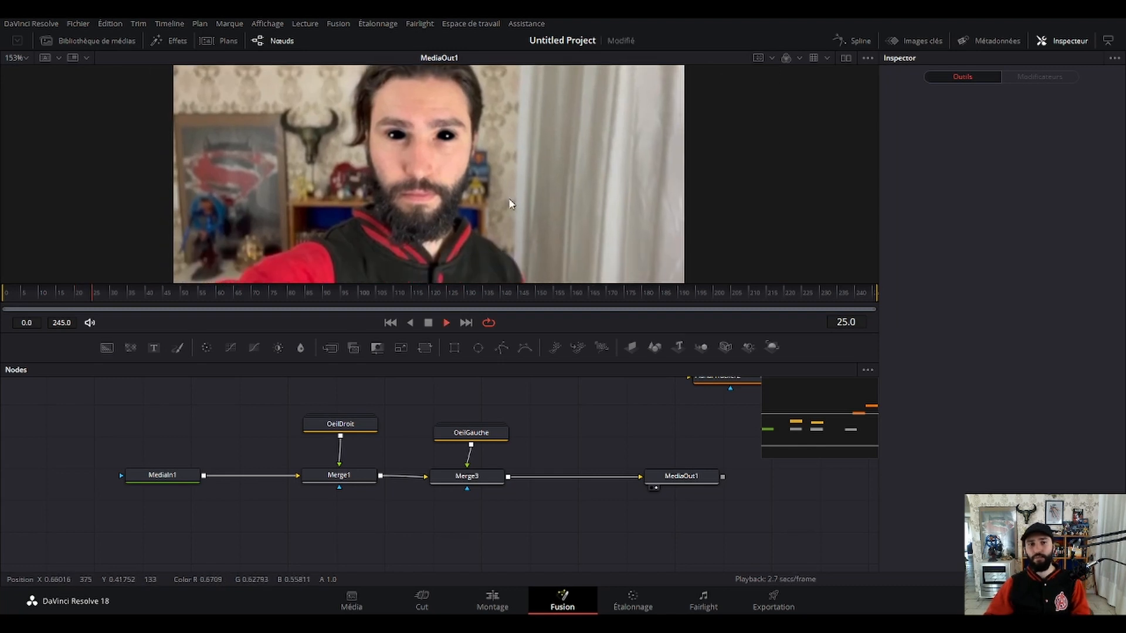
pyautogui.scroll(-2, 552, 205)
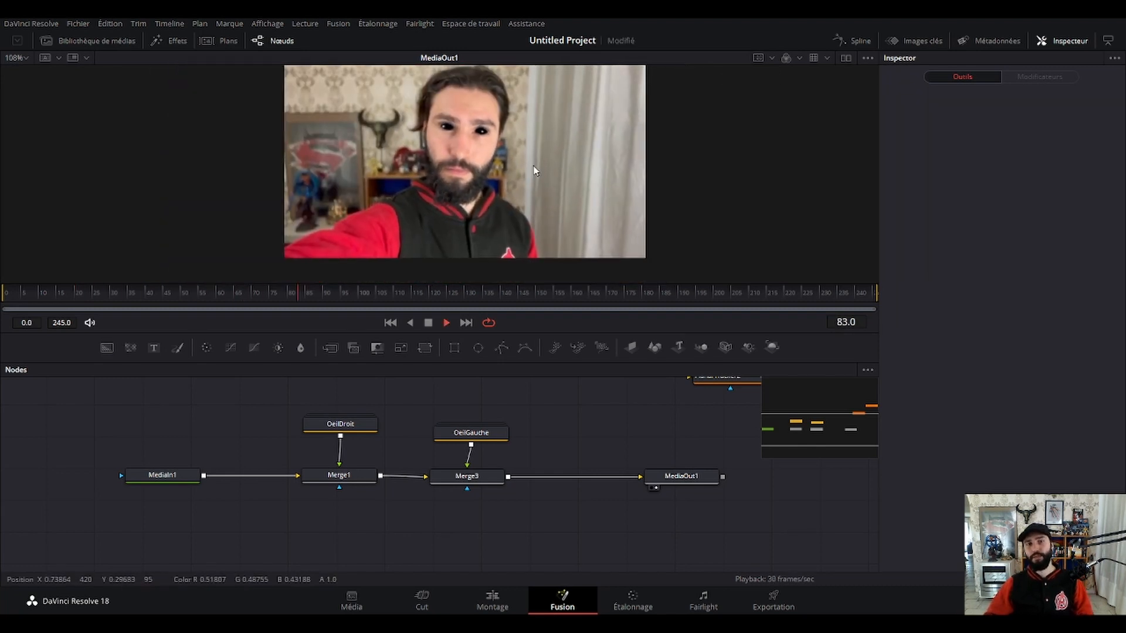
pyautogui.moveTo(533, 169)
pyautogui.mouseDown()
pyautogui.moveTo(550, 190)
pyautogui.moveTo(538, 187)
pyautogui.mouseUp()
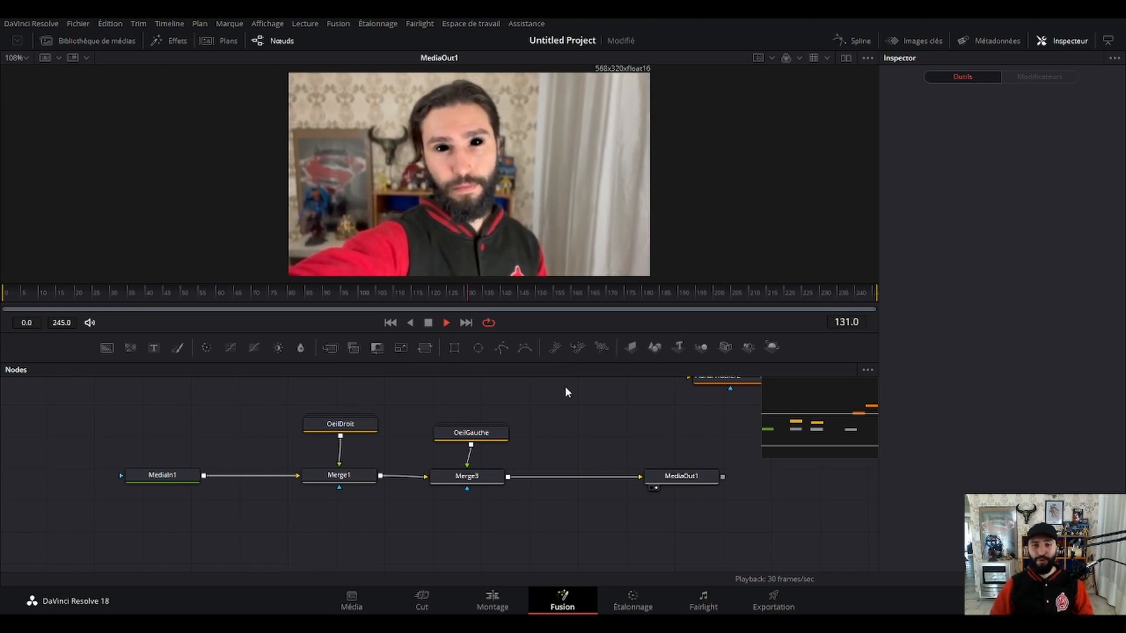
# Select the node chain from MediaIn1 to MediaOut1, including both merges and the OeilDroit and OeilGauche groups.
pyautogui.moveTo(120, 413); pyautogui.dragTo(754, 561)
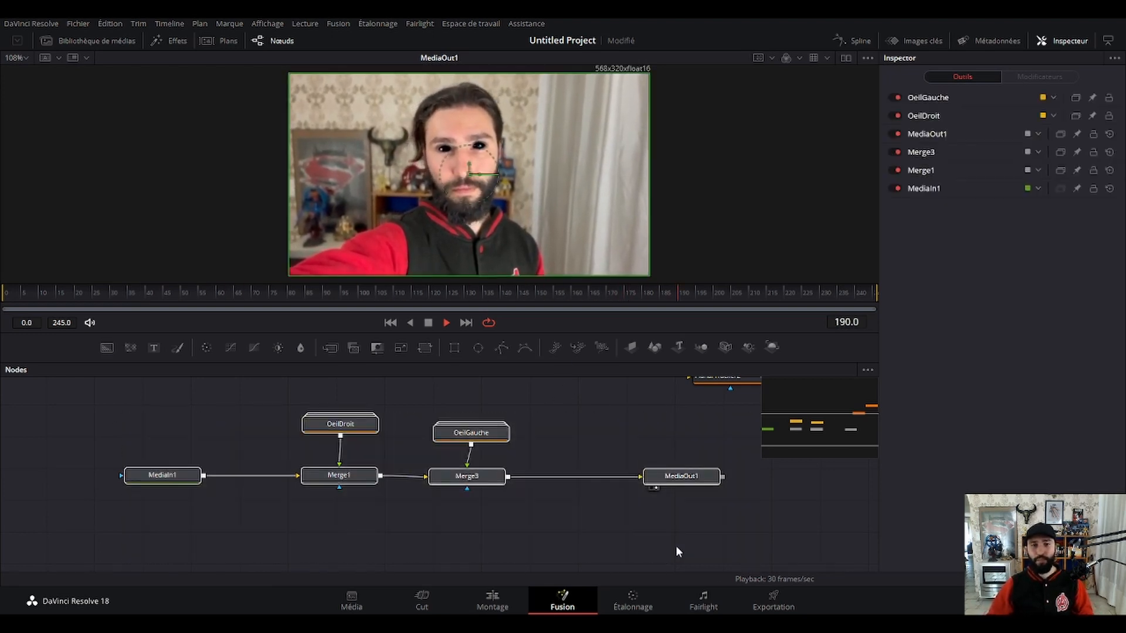